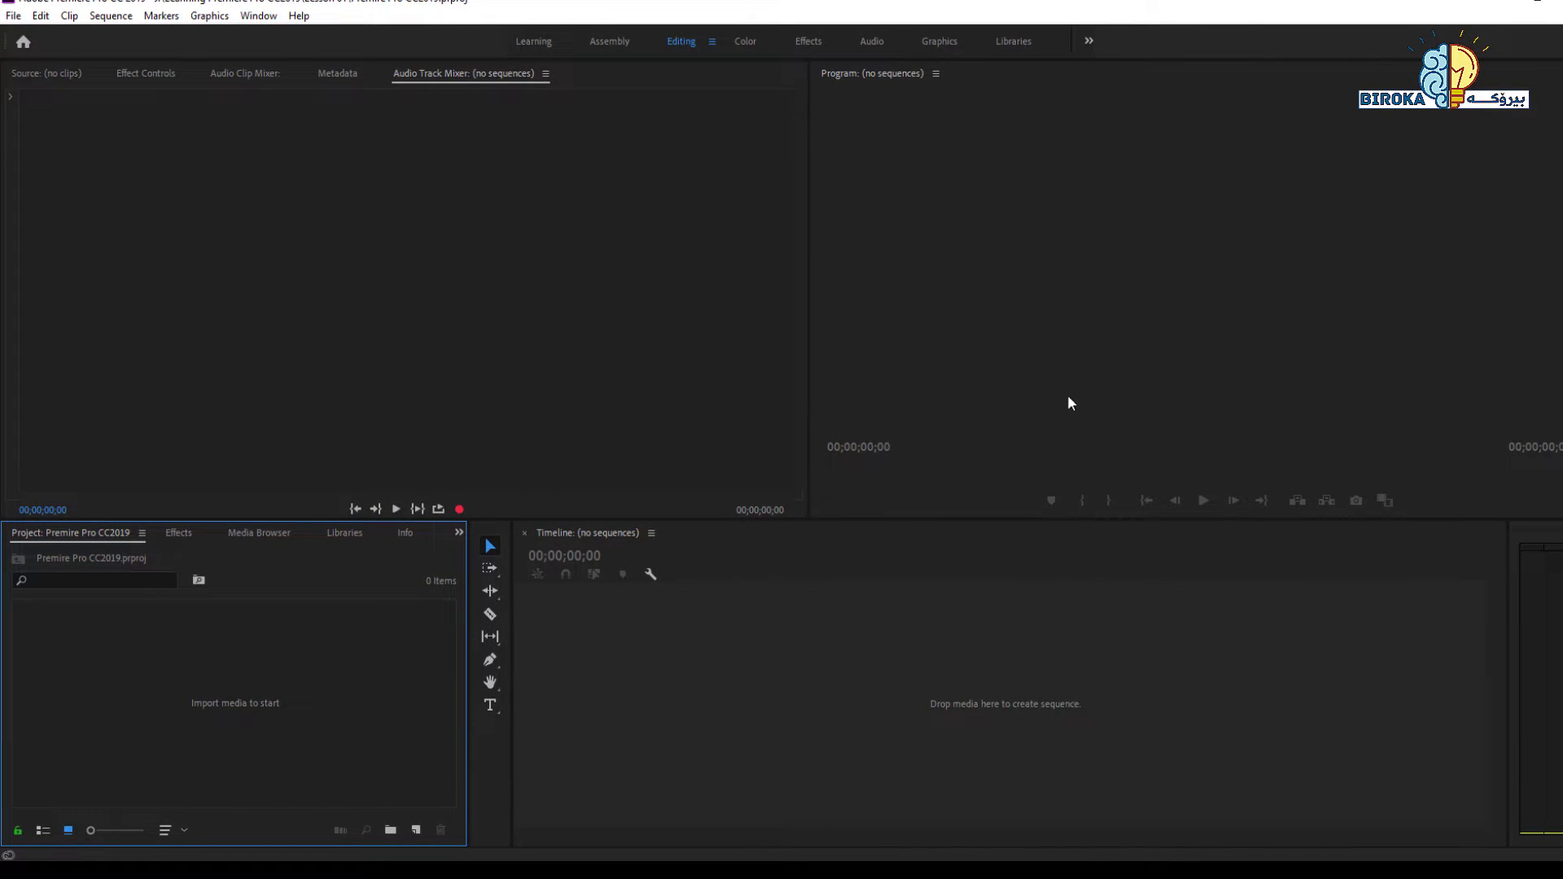
Examine the Source, Project, Timeline and Program panel areas that make up the Editing workspace.
{"action": "left_click", "coordinate": [370, 350]}
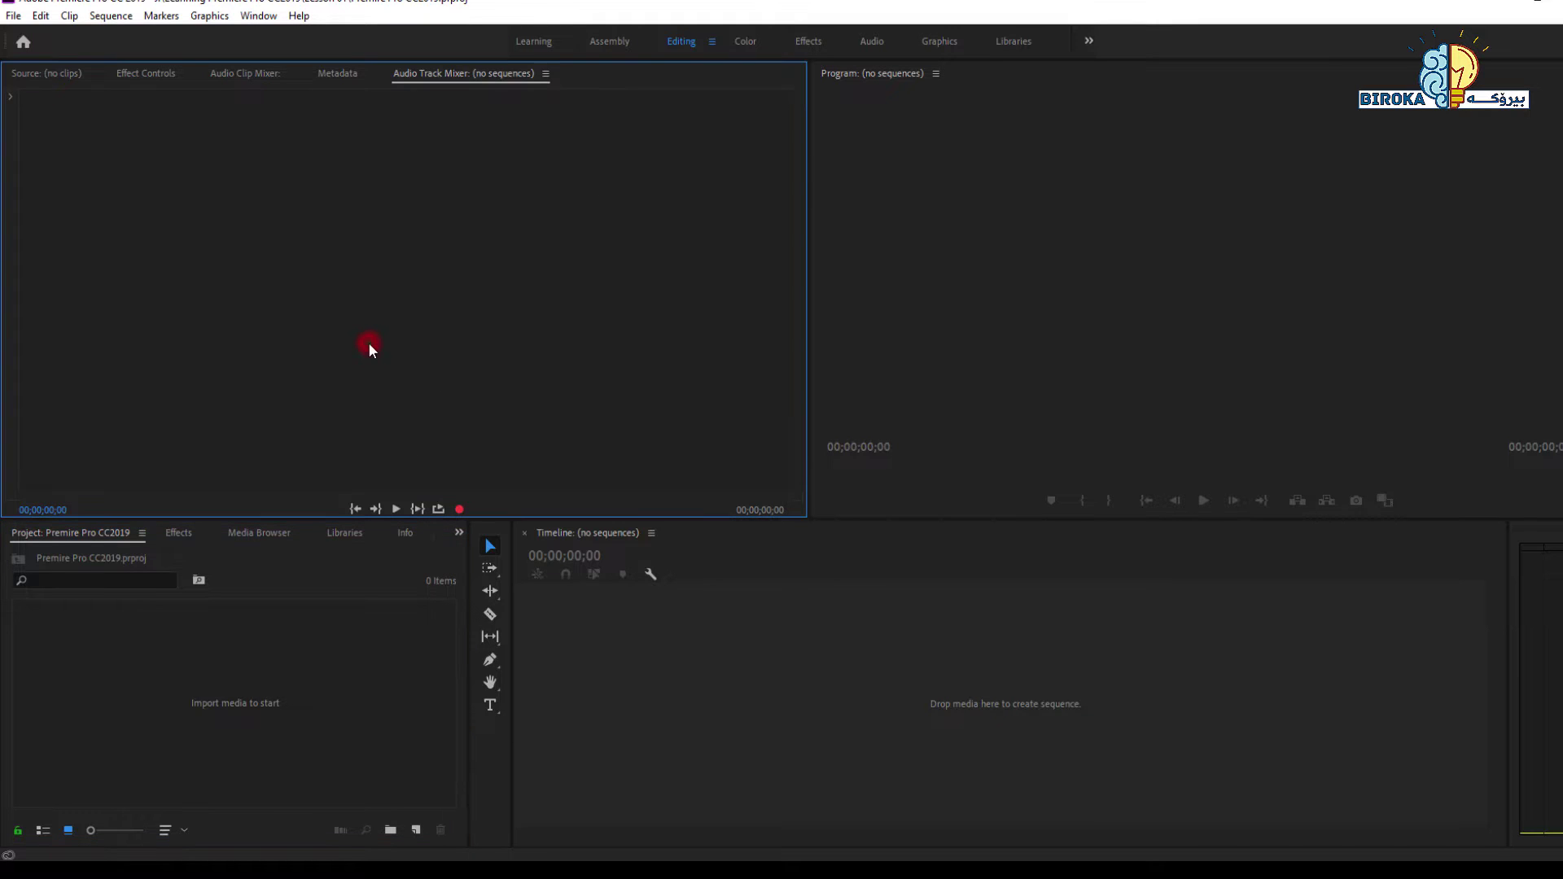
{"action": "left_click", "coordinate": [324, 669]}
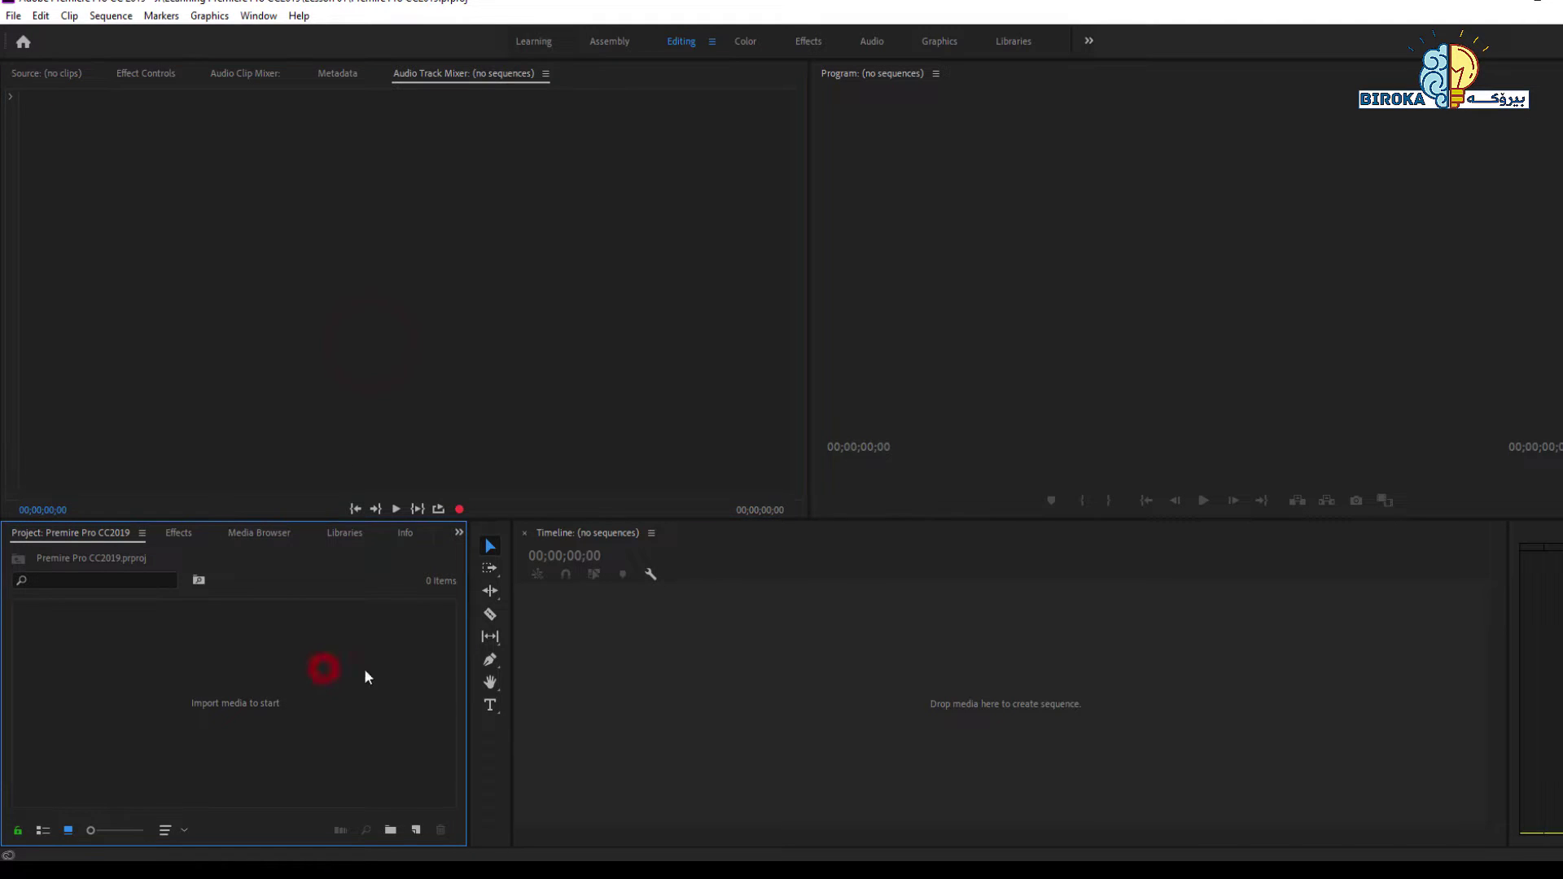
{"action": "left_click", "coordinate": [698, 674]}
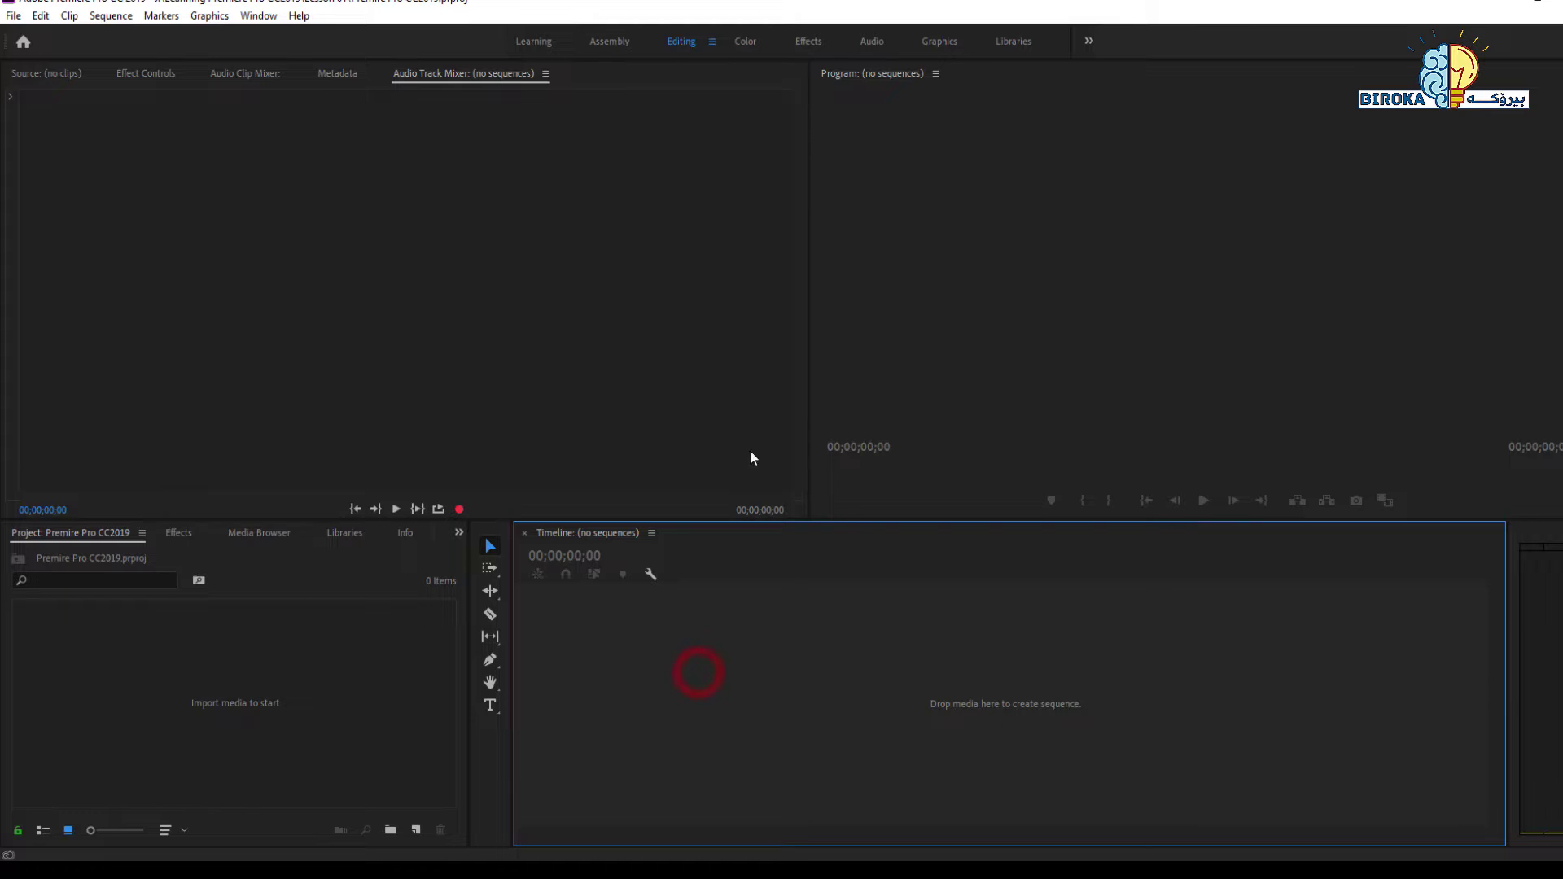
{"action": "left_click", "coordinate": [306, 669]}
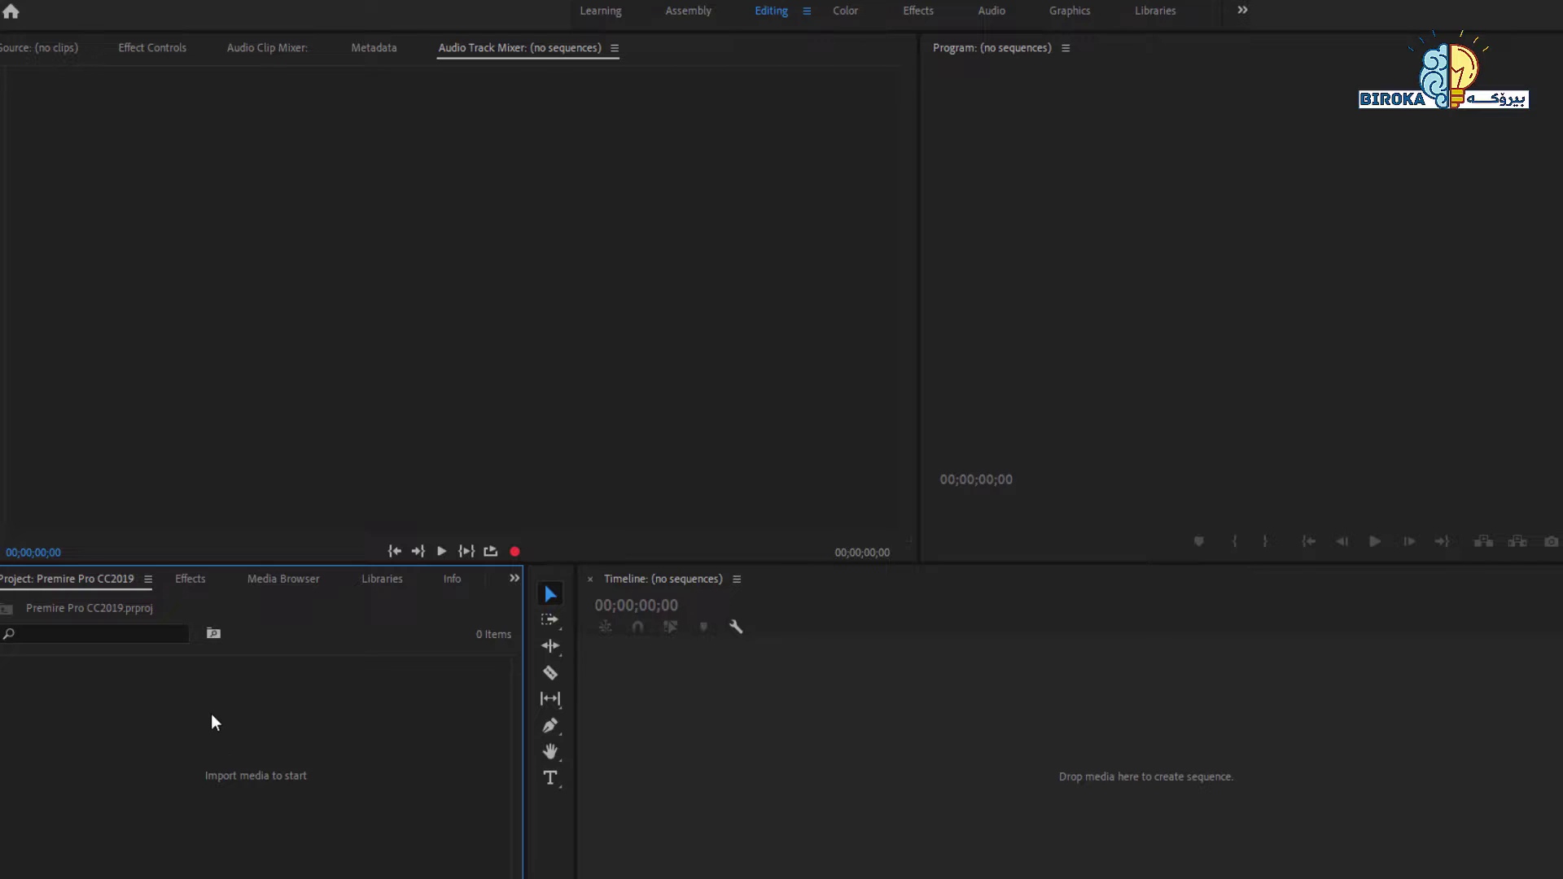
{"action": "left_click", "coordinate": [239, 761]}
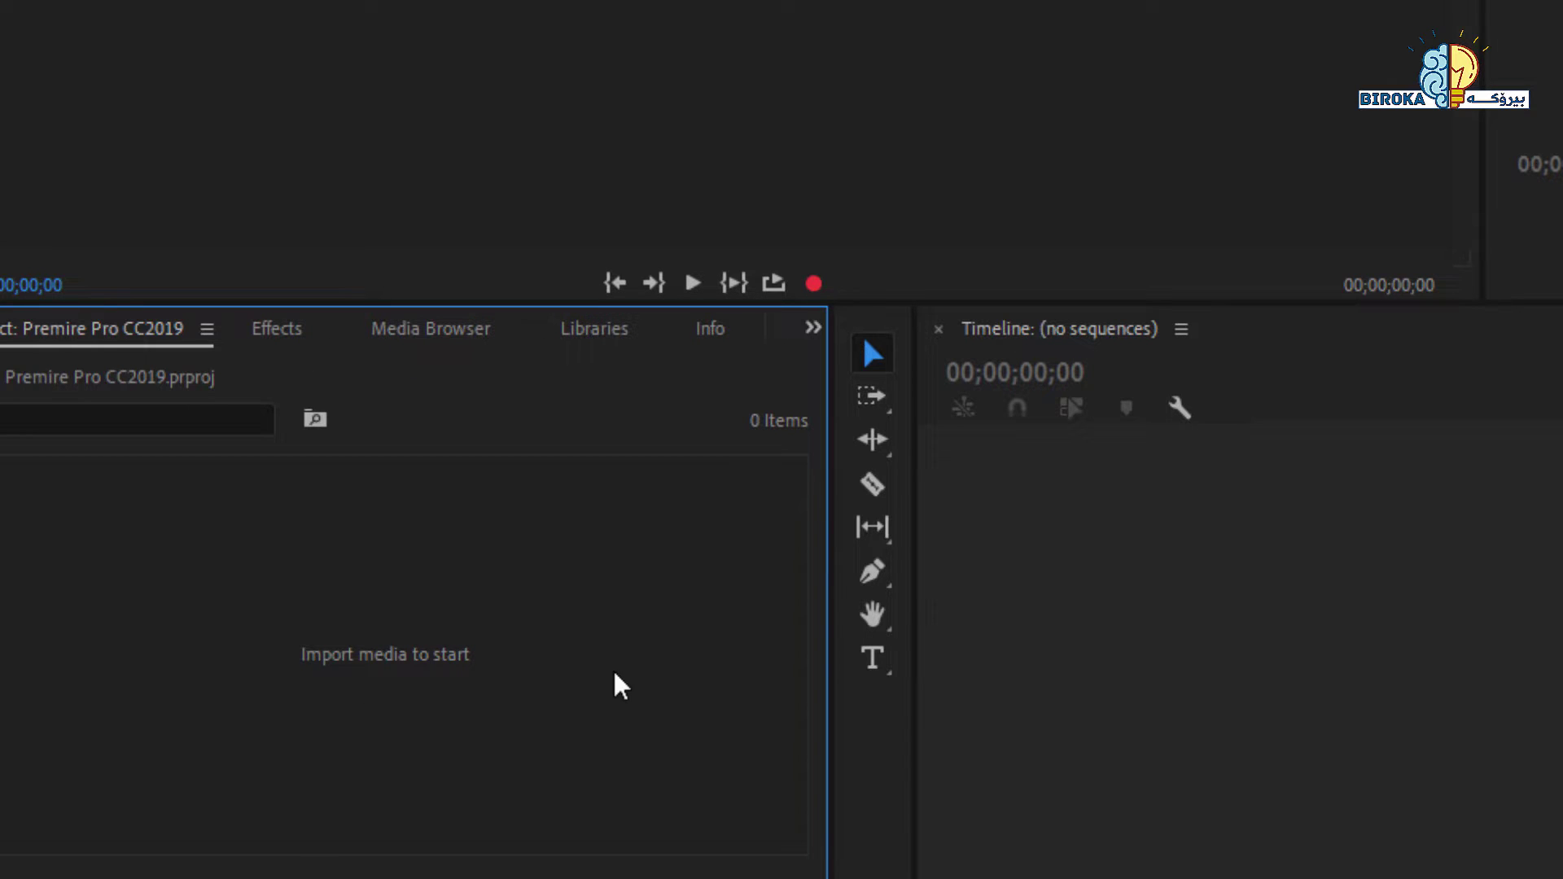
{"action": "left_click", "coordinate": [296, 504]}
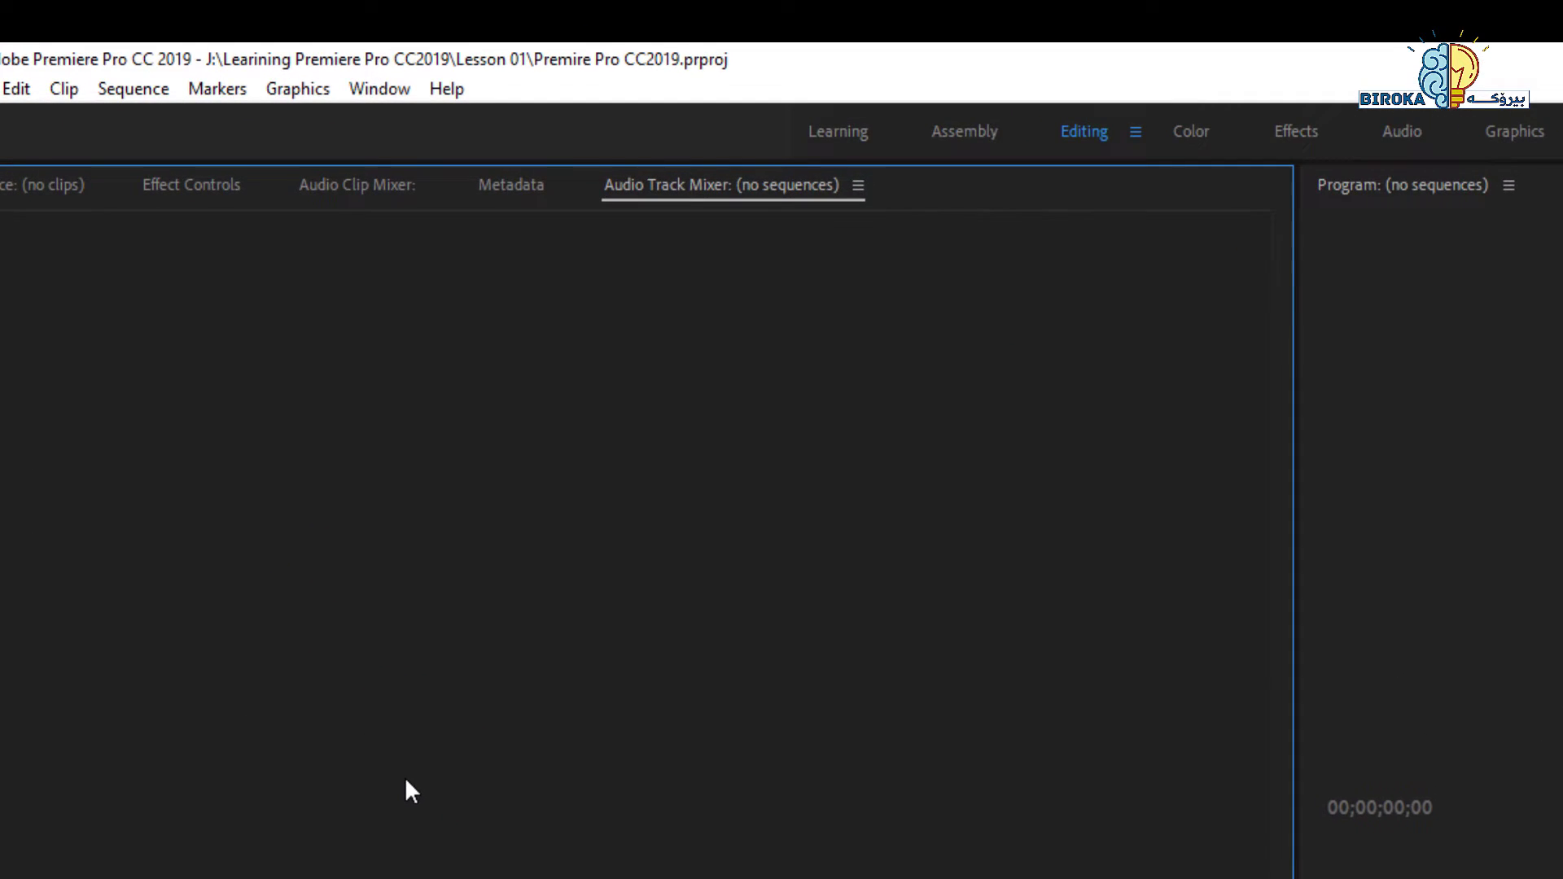
{"action": "left_click", "coordinate": [261, 872]}
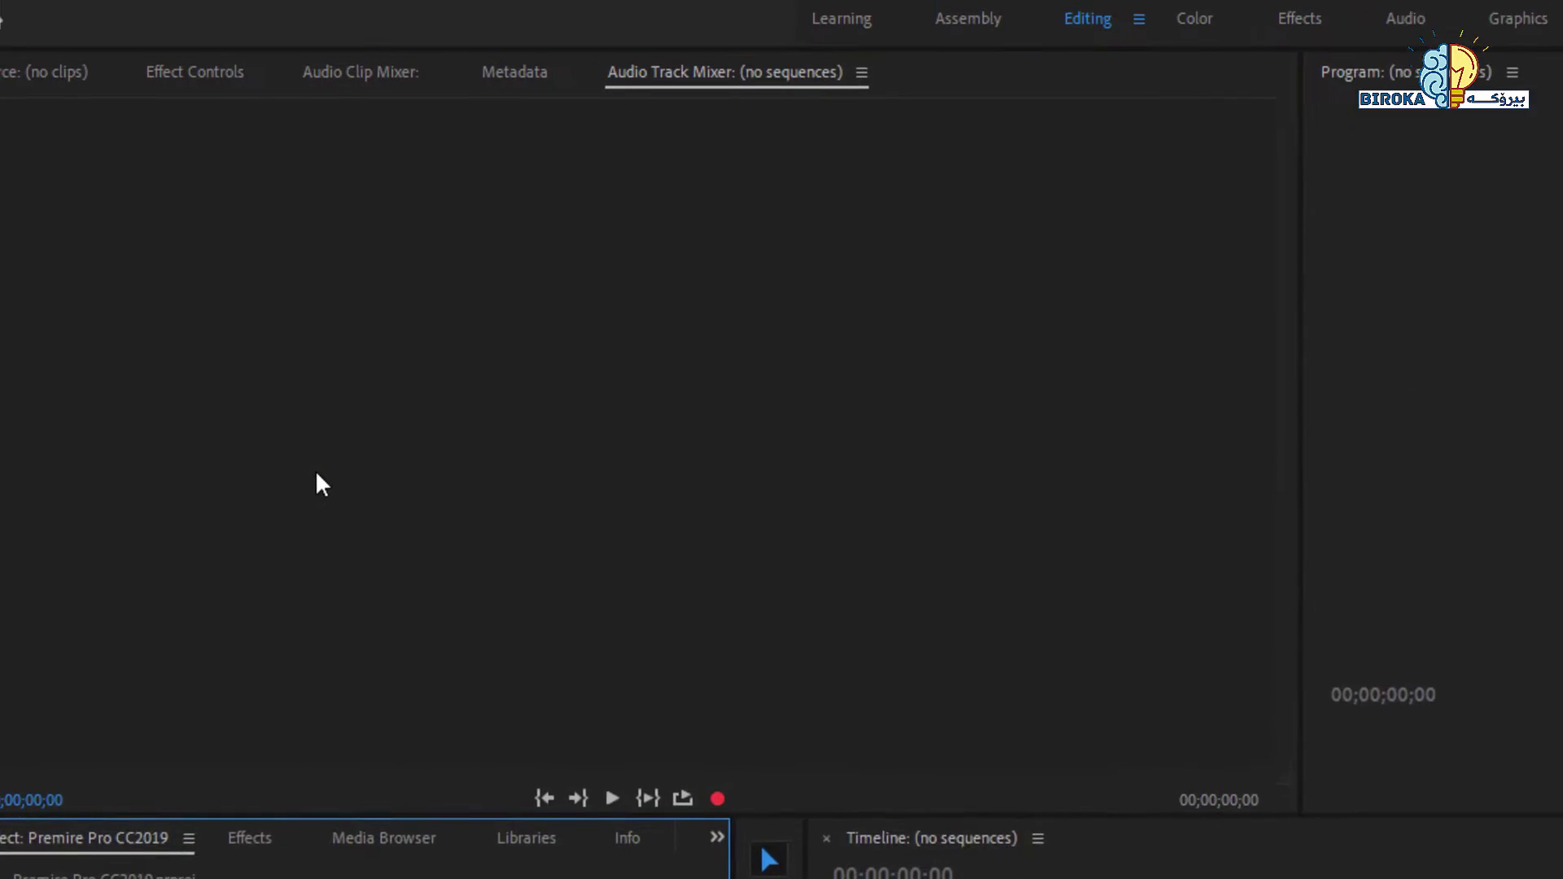
{"action": "left_click", "coordinate": [349, 74]}
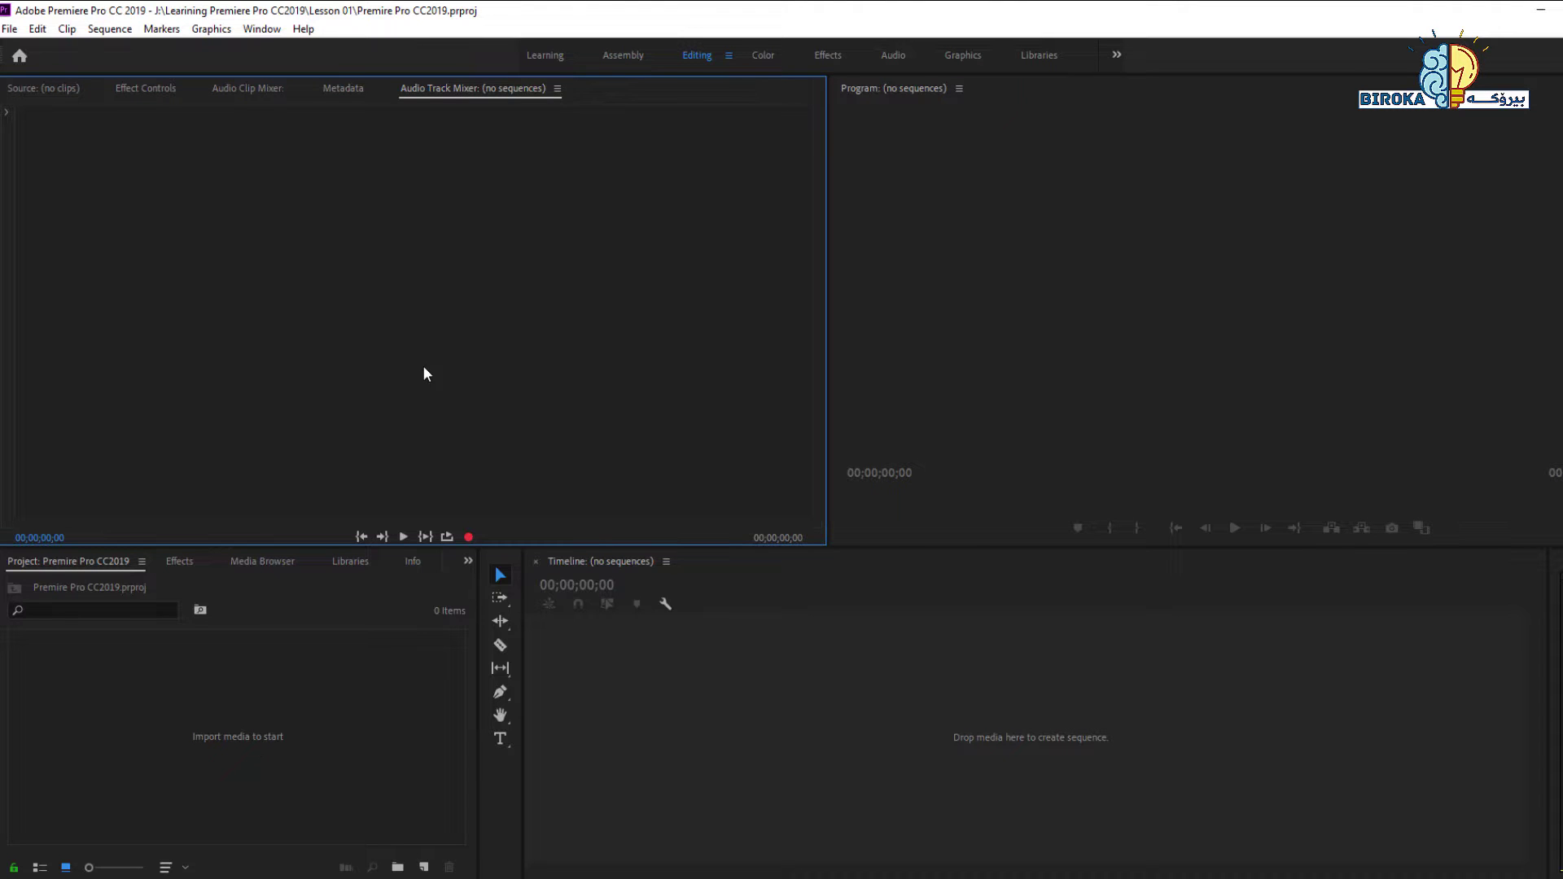
{"action": "left_click", "coordinate": [629, 651]}
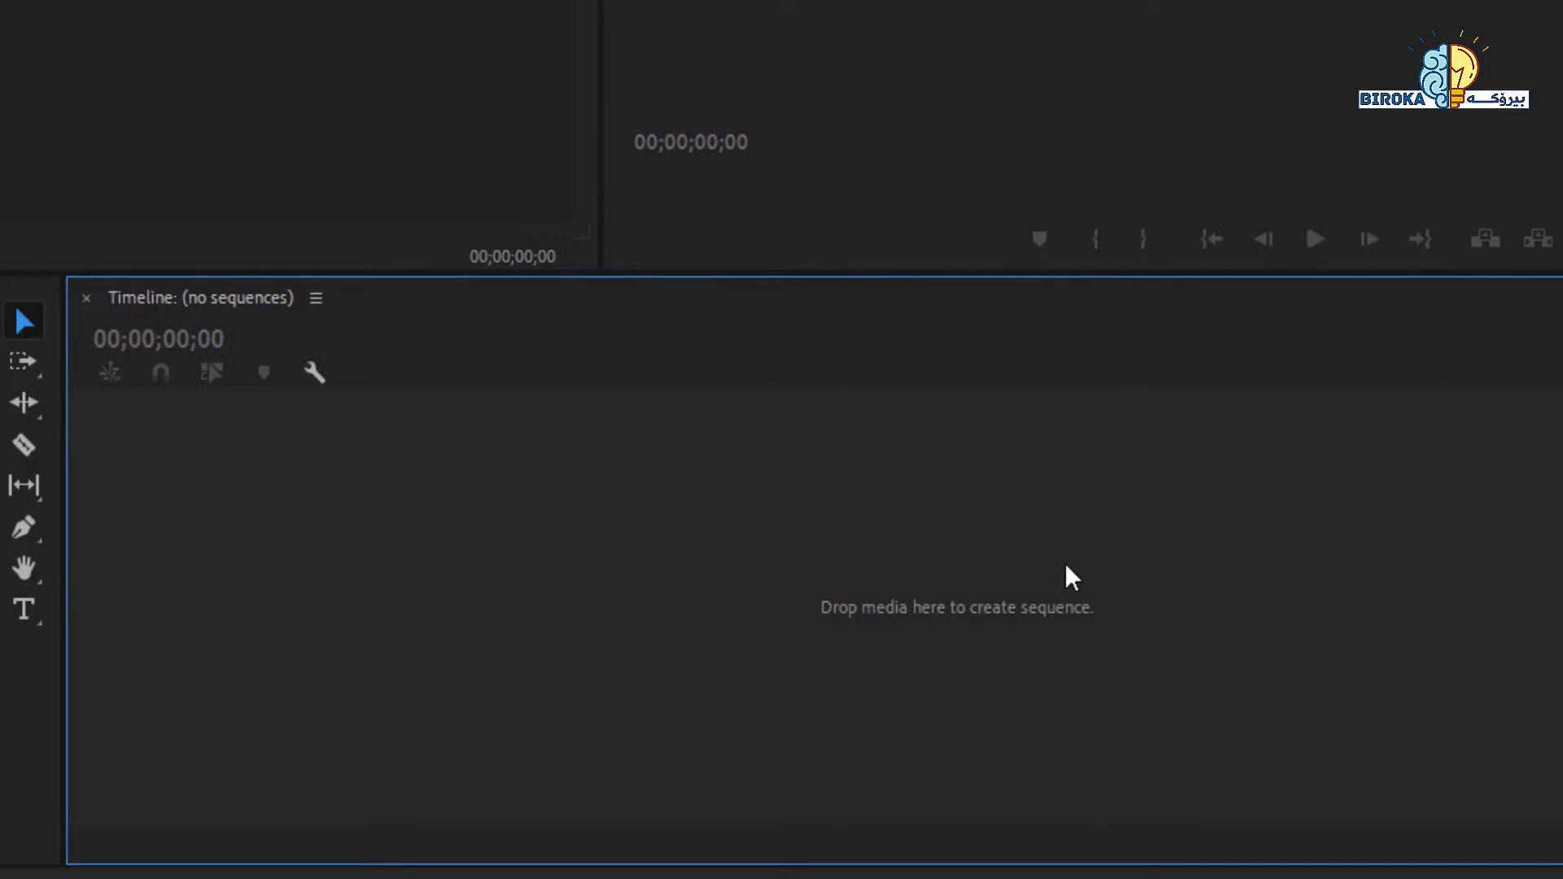
{"action": "left_click", "coordinate": [1029, 327]}
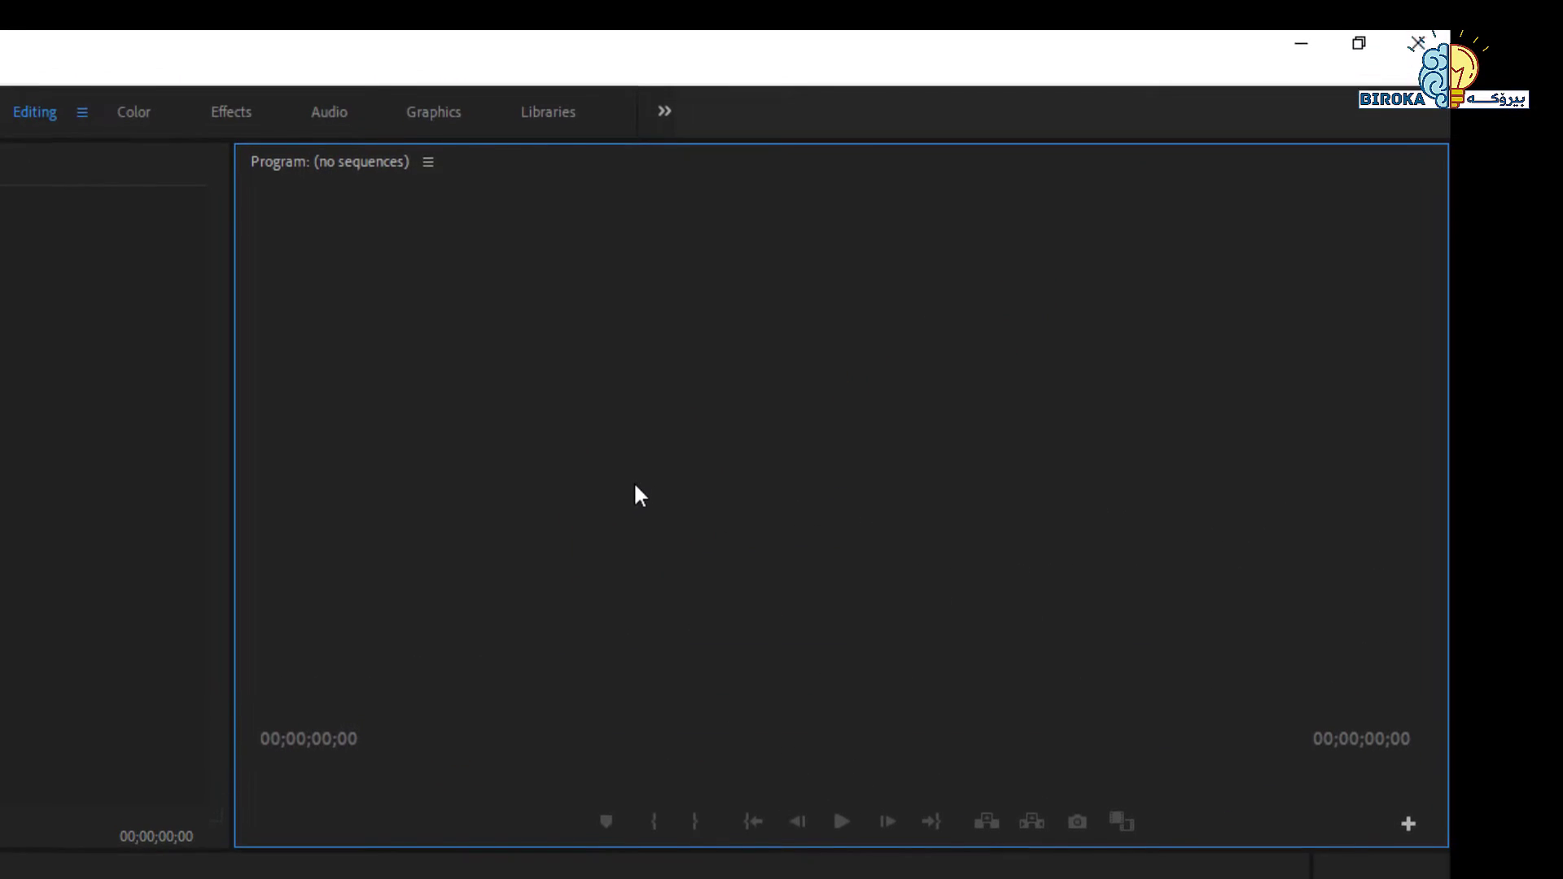
{"action": "left_click", "coordinate": [42, 471]}
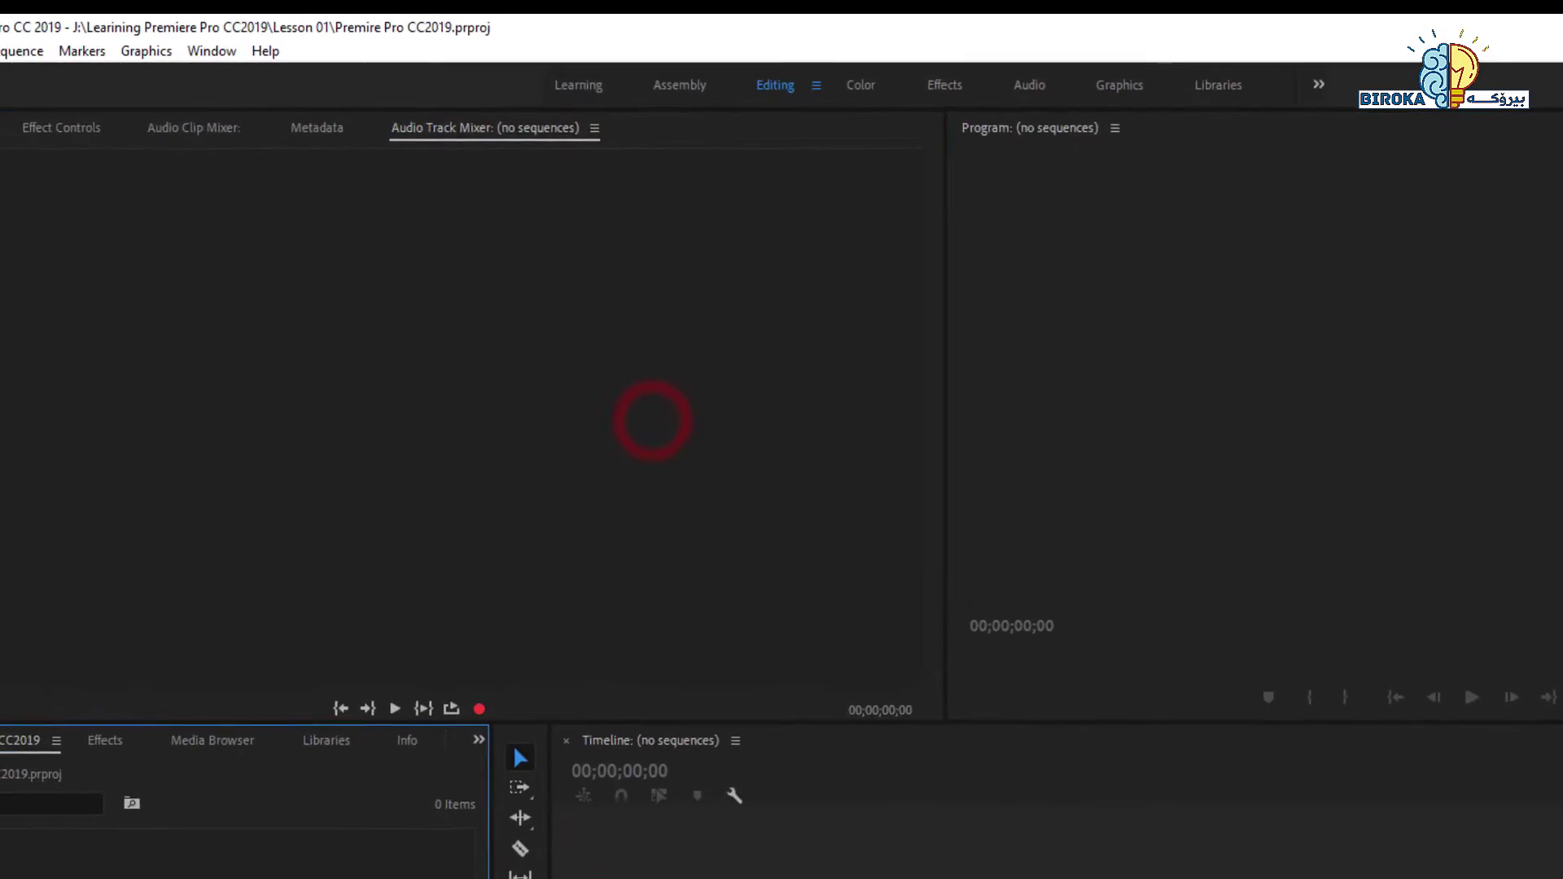
{"action": "left_click", "coordinate": [286, 702]}
{"action": "left_click", "coordinate": [560, 682]}
{"action": "left_click", "coordinate": [893, 425]}
{"action": "left_click", "coordinate": [583, 430]}
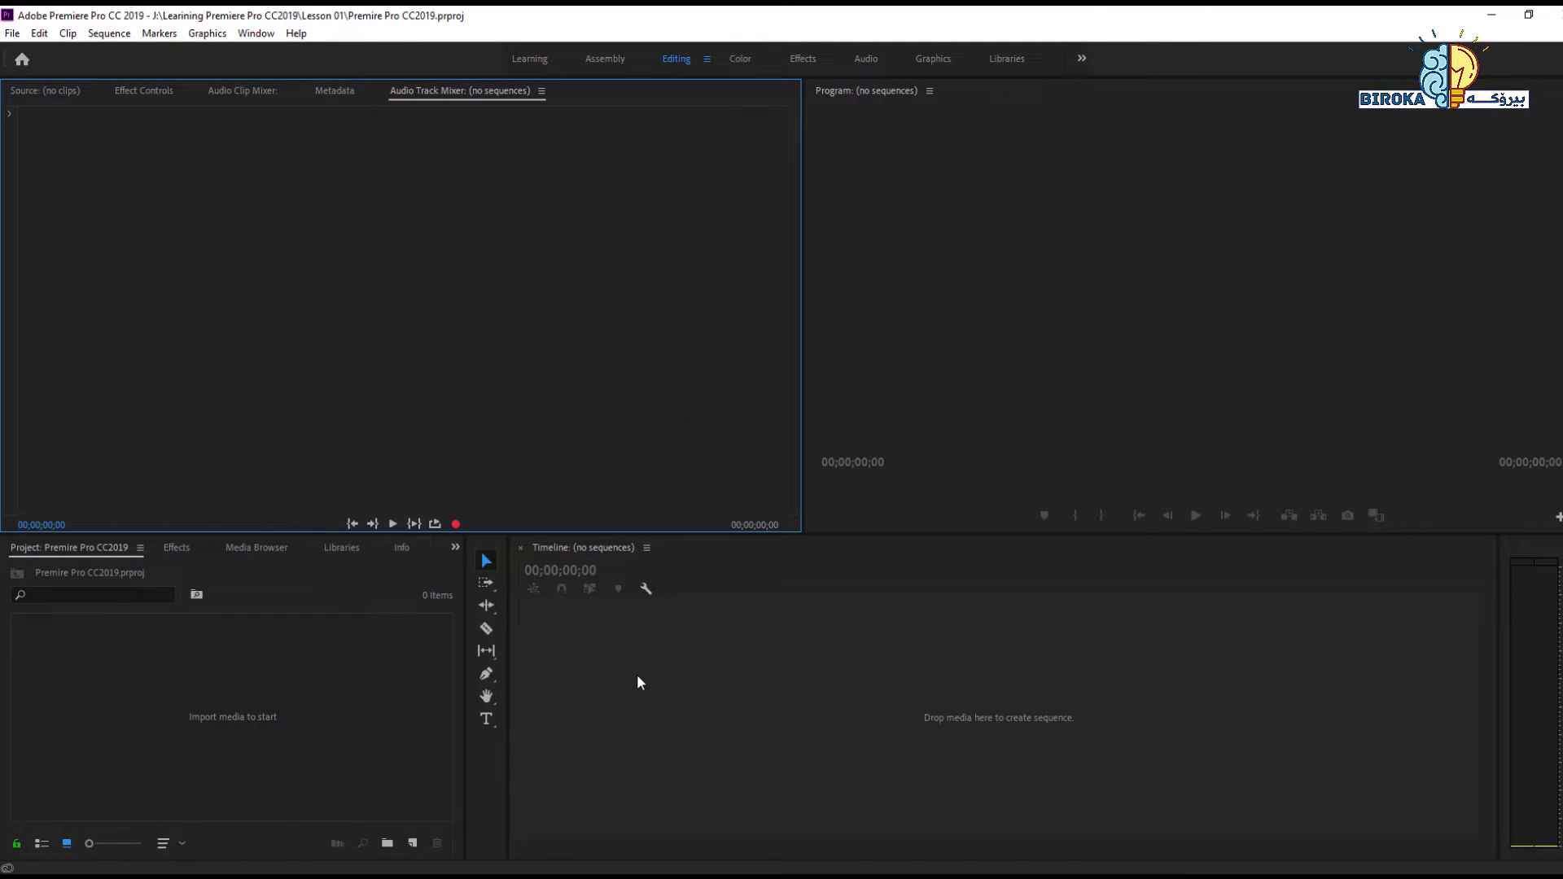
{"action": "left_click", "coordinate": [345, 713]}
{"action": "left_click", "coordinate": [352, 411]}
{"action": "left_click", "coordinate": [381, 663]}
{"action": "left_click", "coordinate": [715, 674]}
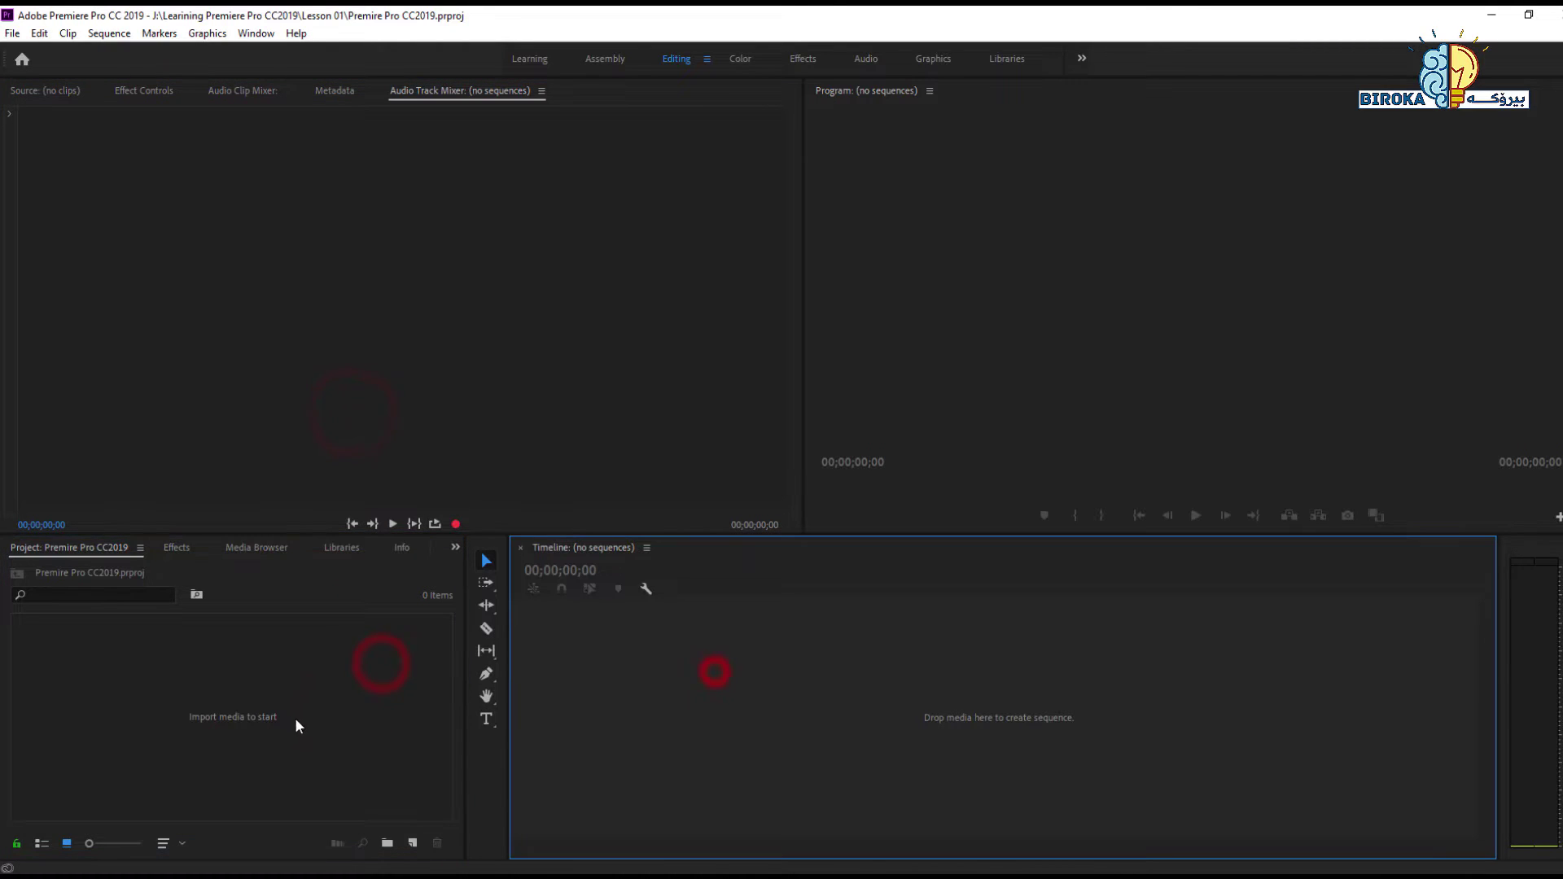
{"action": "left_click", "coordinate": [291, 715]}
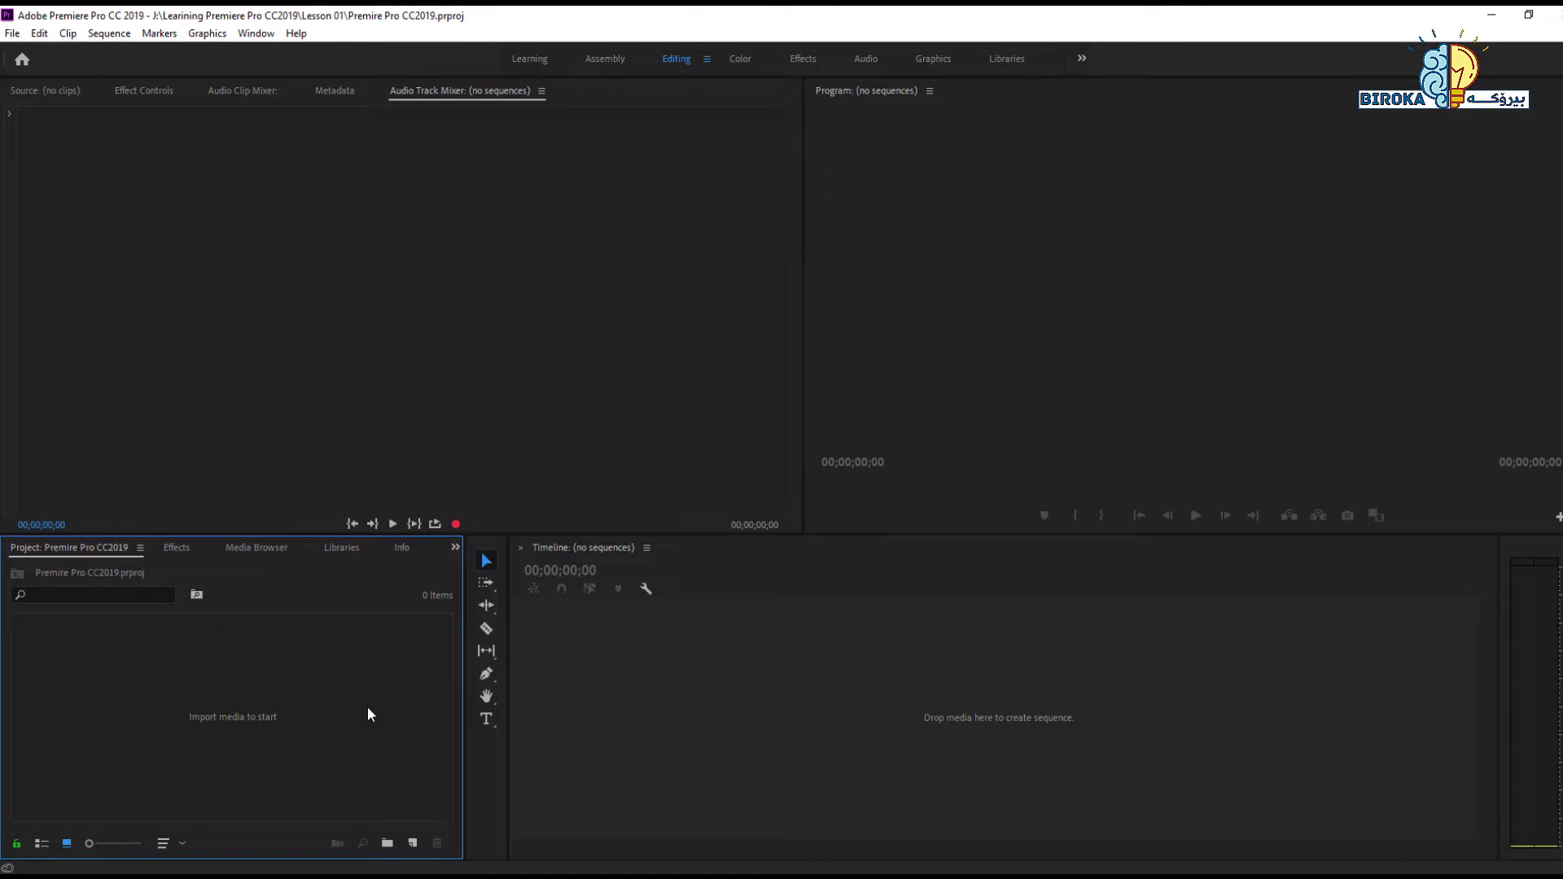
Bring the Project, Source Monitor, Timeline and Program Monitor panels into focus one after another.
{"action": "left_click", "coordinate": [492, 346]}
{"action": "key", "text": "shift+1"}
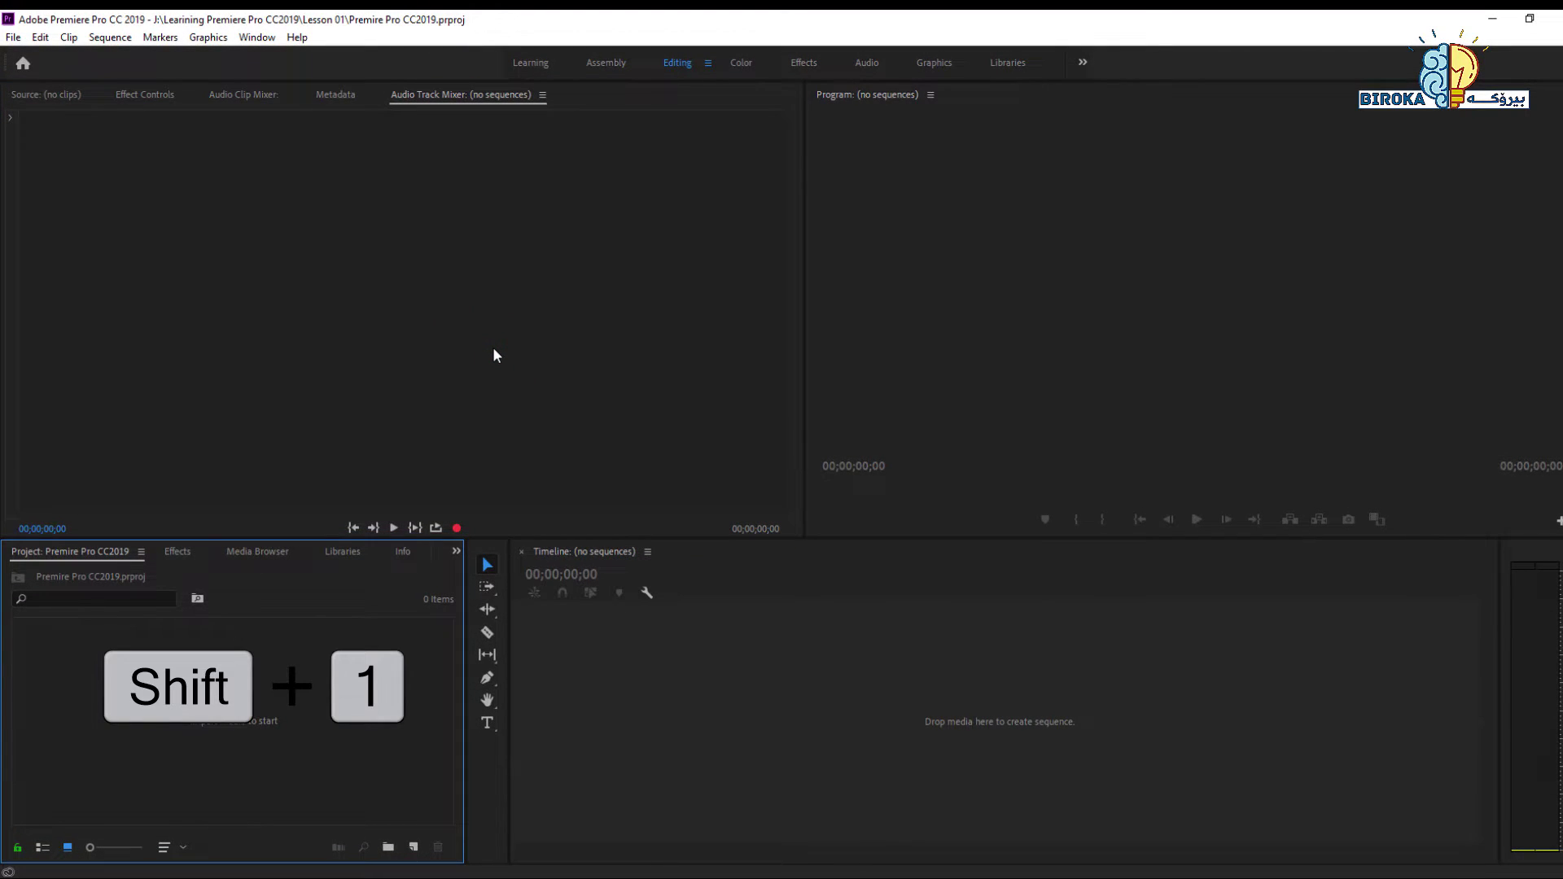
{"action": "key", "text": "shift+2"}
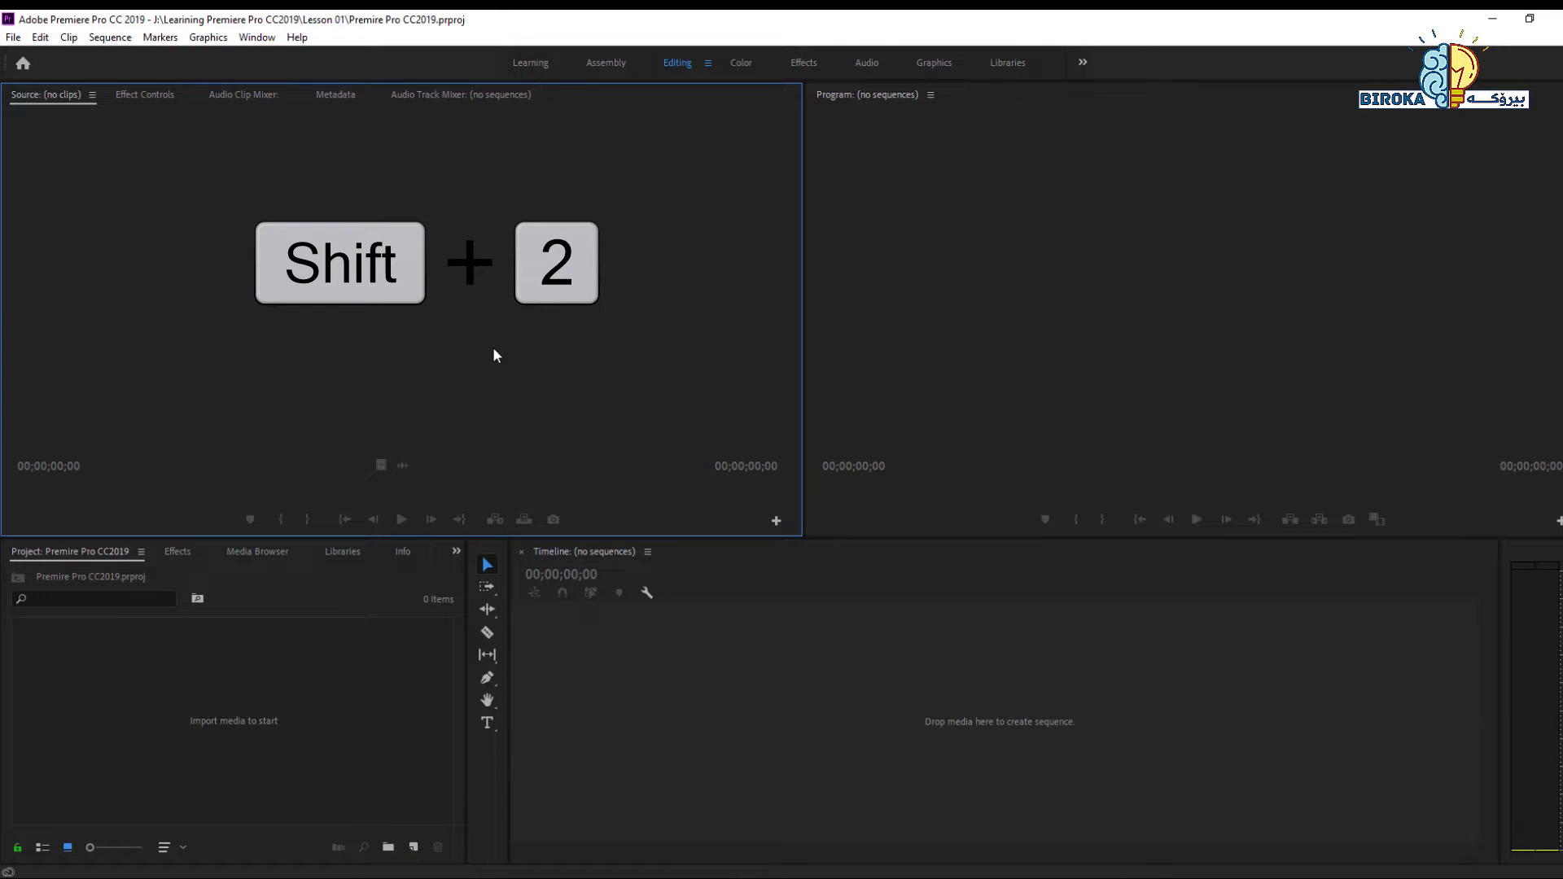
{"action": "key", "text": "shift+3"}
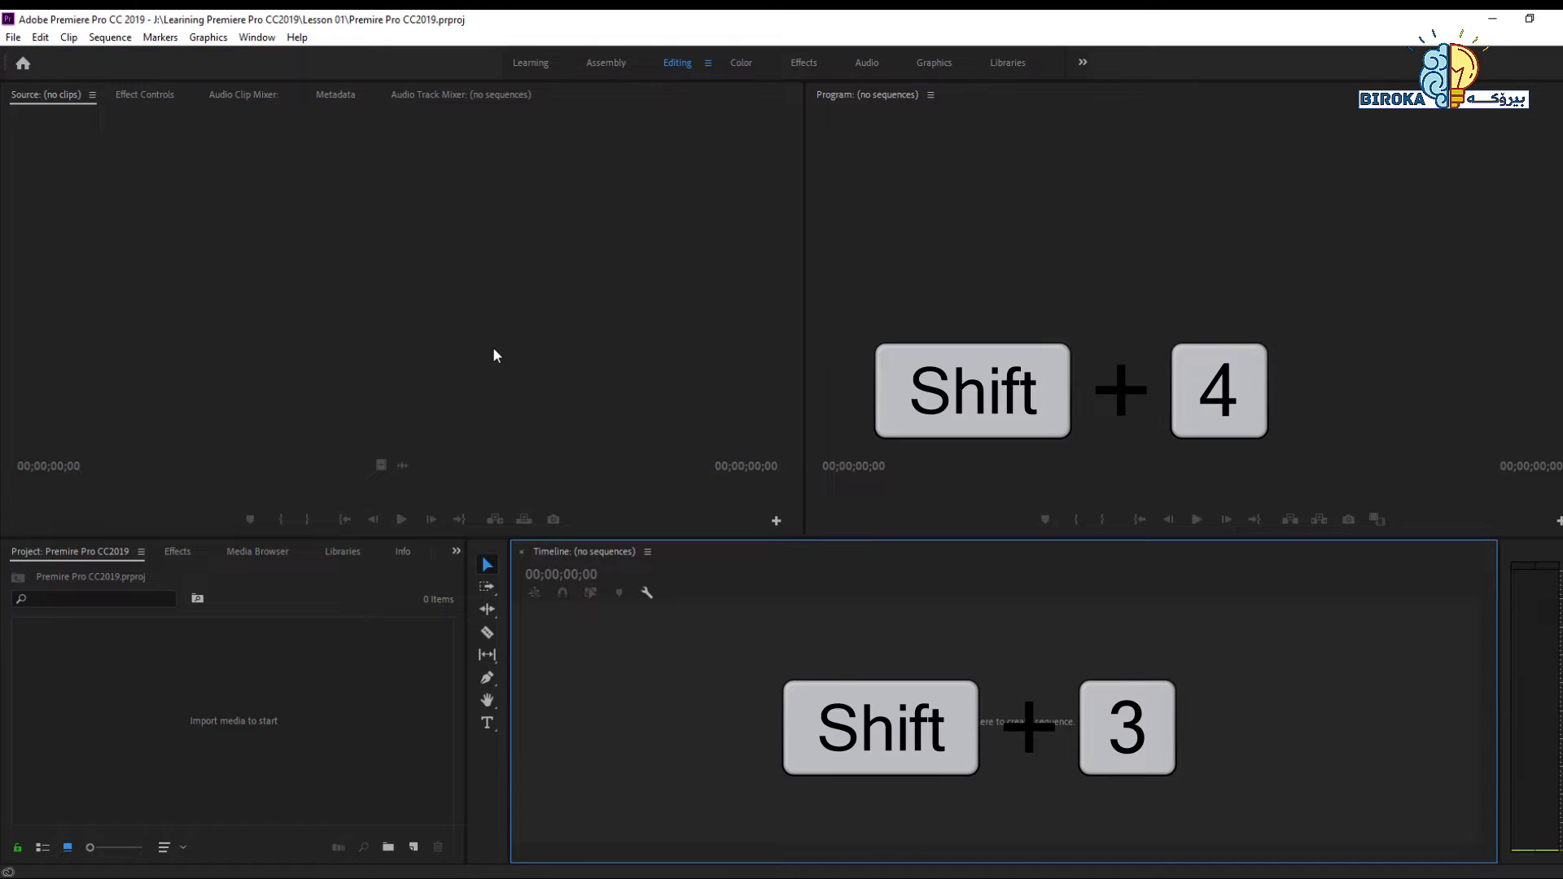
{"action": "key", "text": "shift+4"}
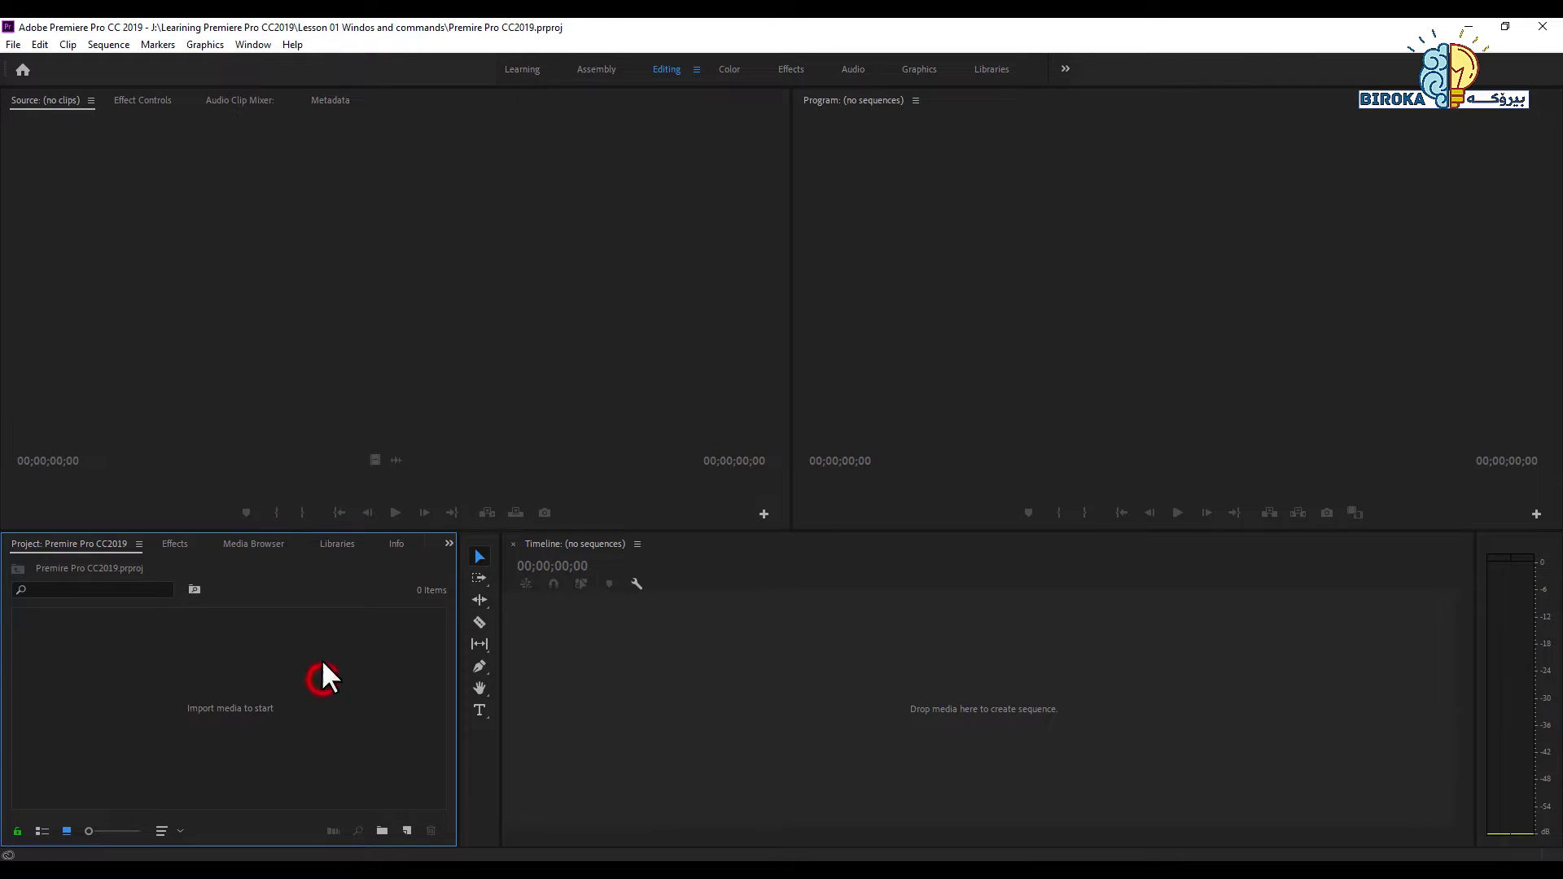
Revisit the Source, Program, Timeline and Project panels by activating each one.
{"action": "left_click", "coordinate": [310, 448]}
{"action": "left_click", "coordinate": [861, 366]}
{"action": "left_click", "coordinate": [912, 685]}
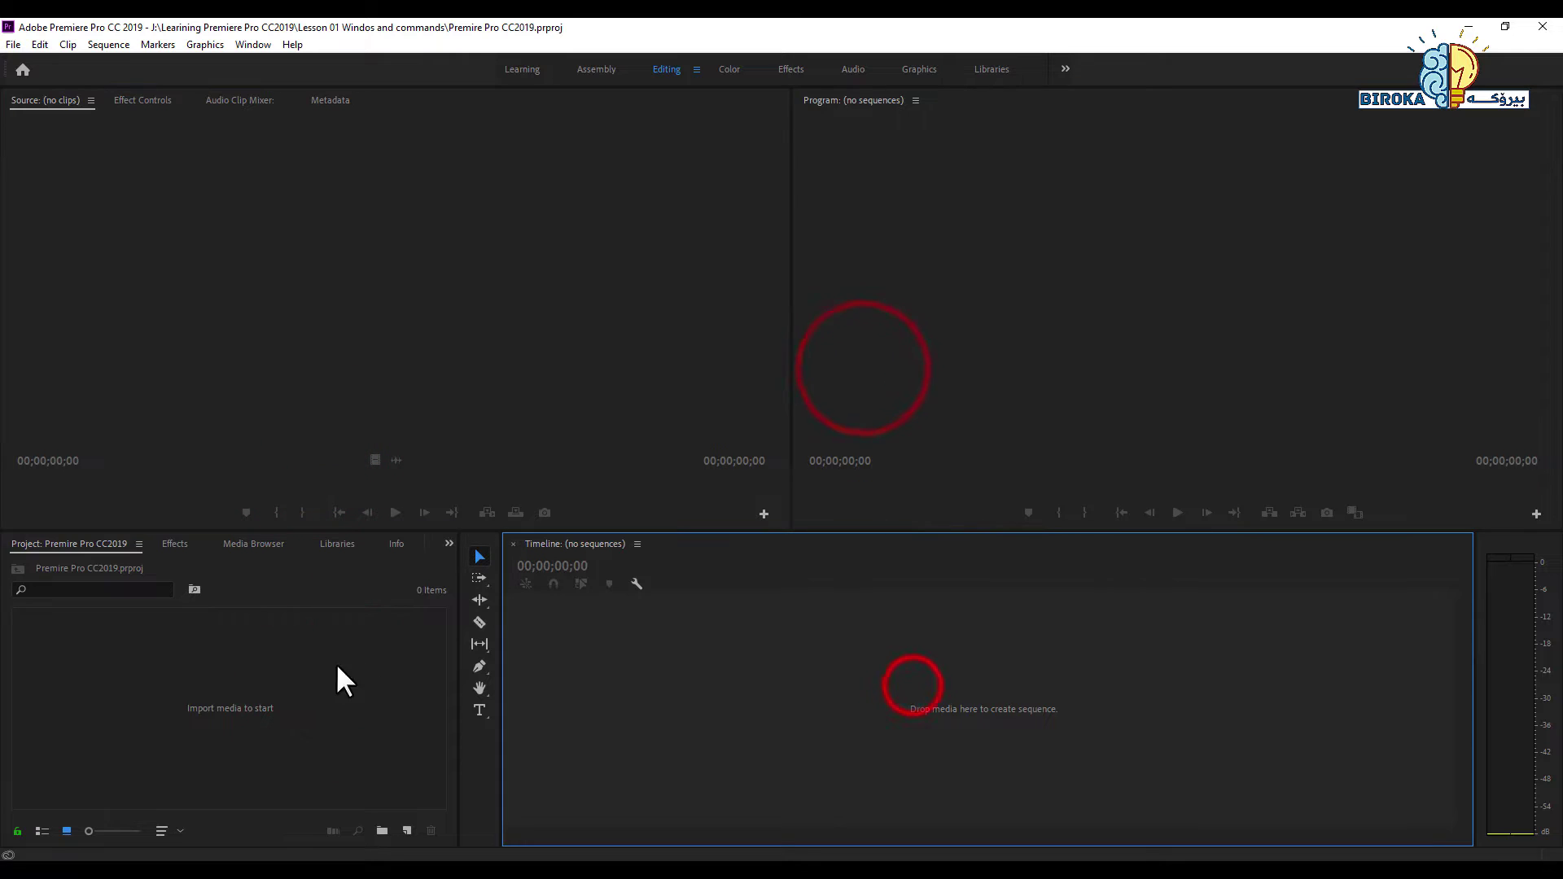
{"action": "left_click", "coordinate": [281, 669]}
{"action": "left_click", "coordinate": [306, 312]}
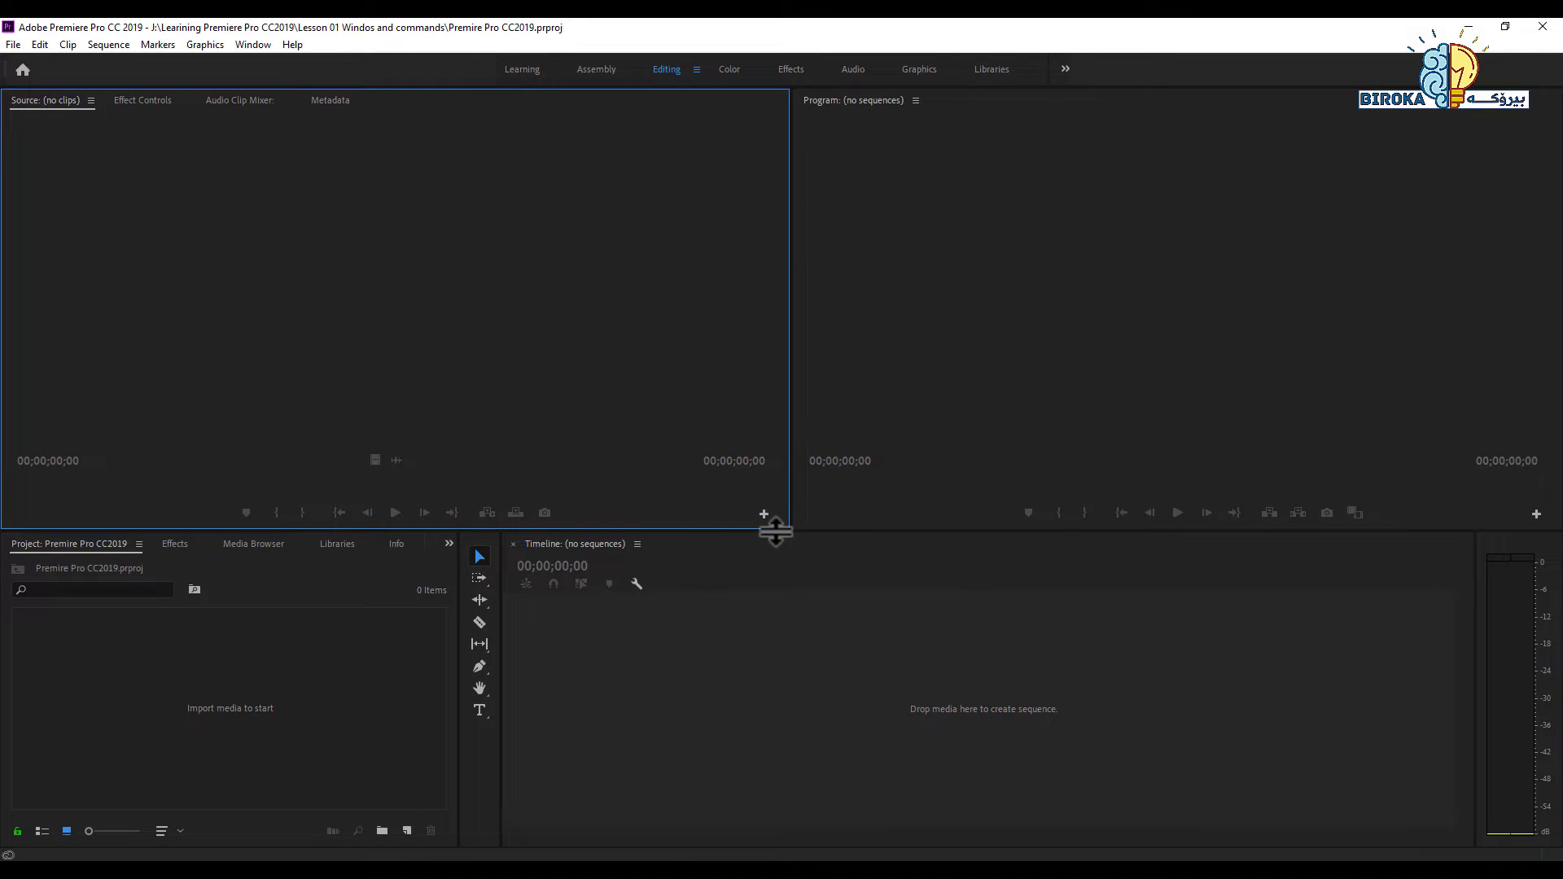
Open the media import dialog from the Project panel and close it without importing anything.
{"action": "left_click", "coordinate": [260, 681]}
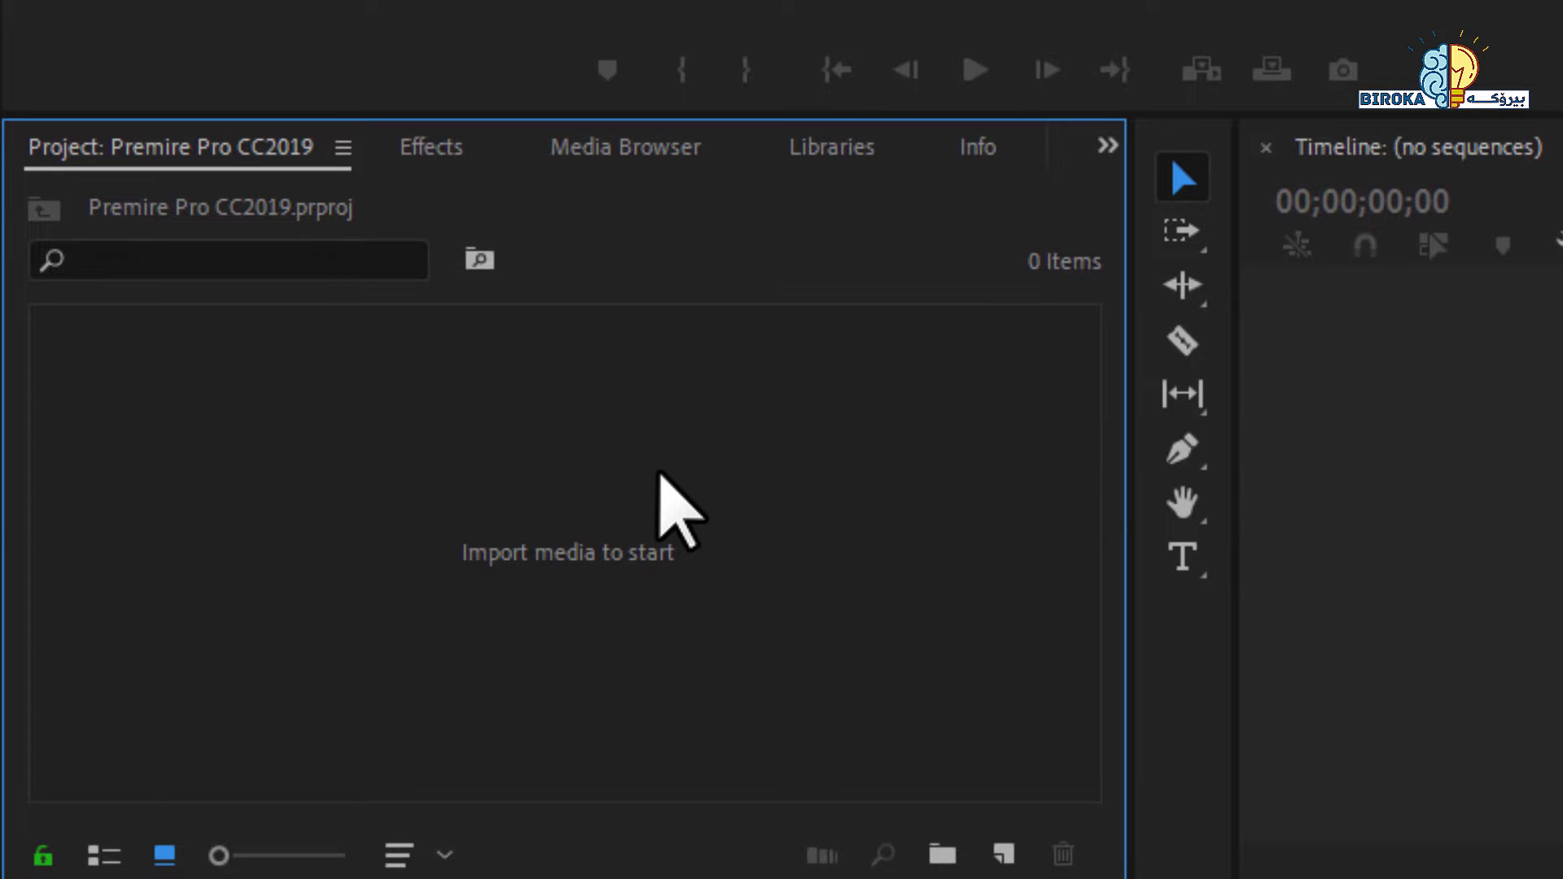
{"action": "left_click", "coordinate": [658, 474]}
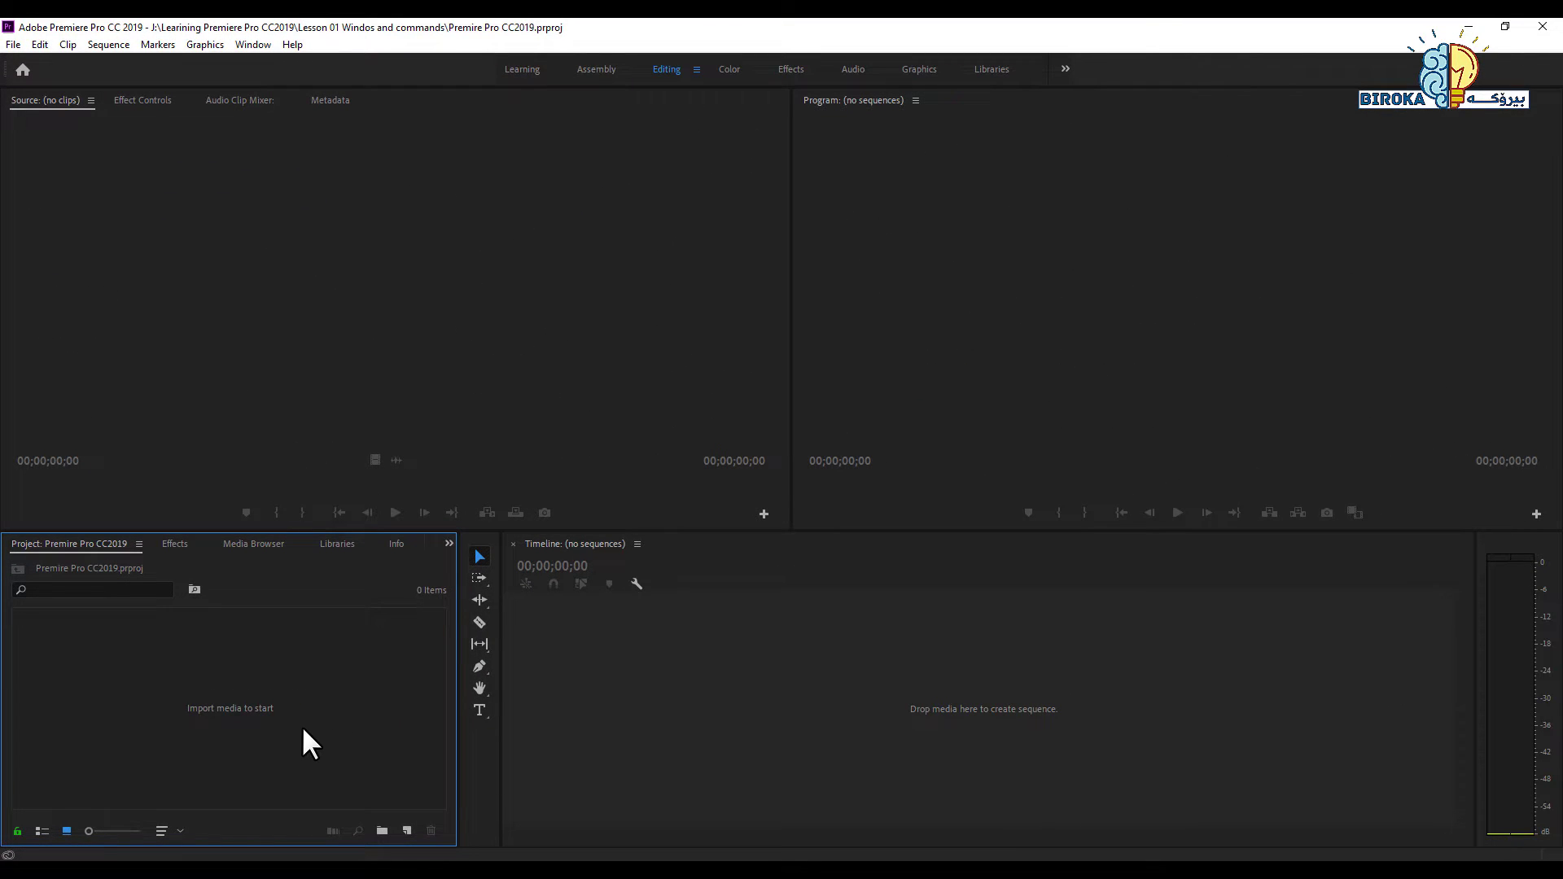
{"action": "left_click", "coordinate": [160, 669]}
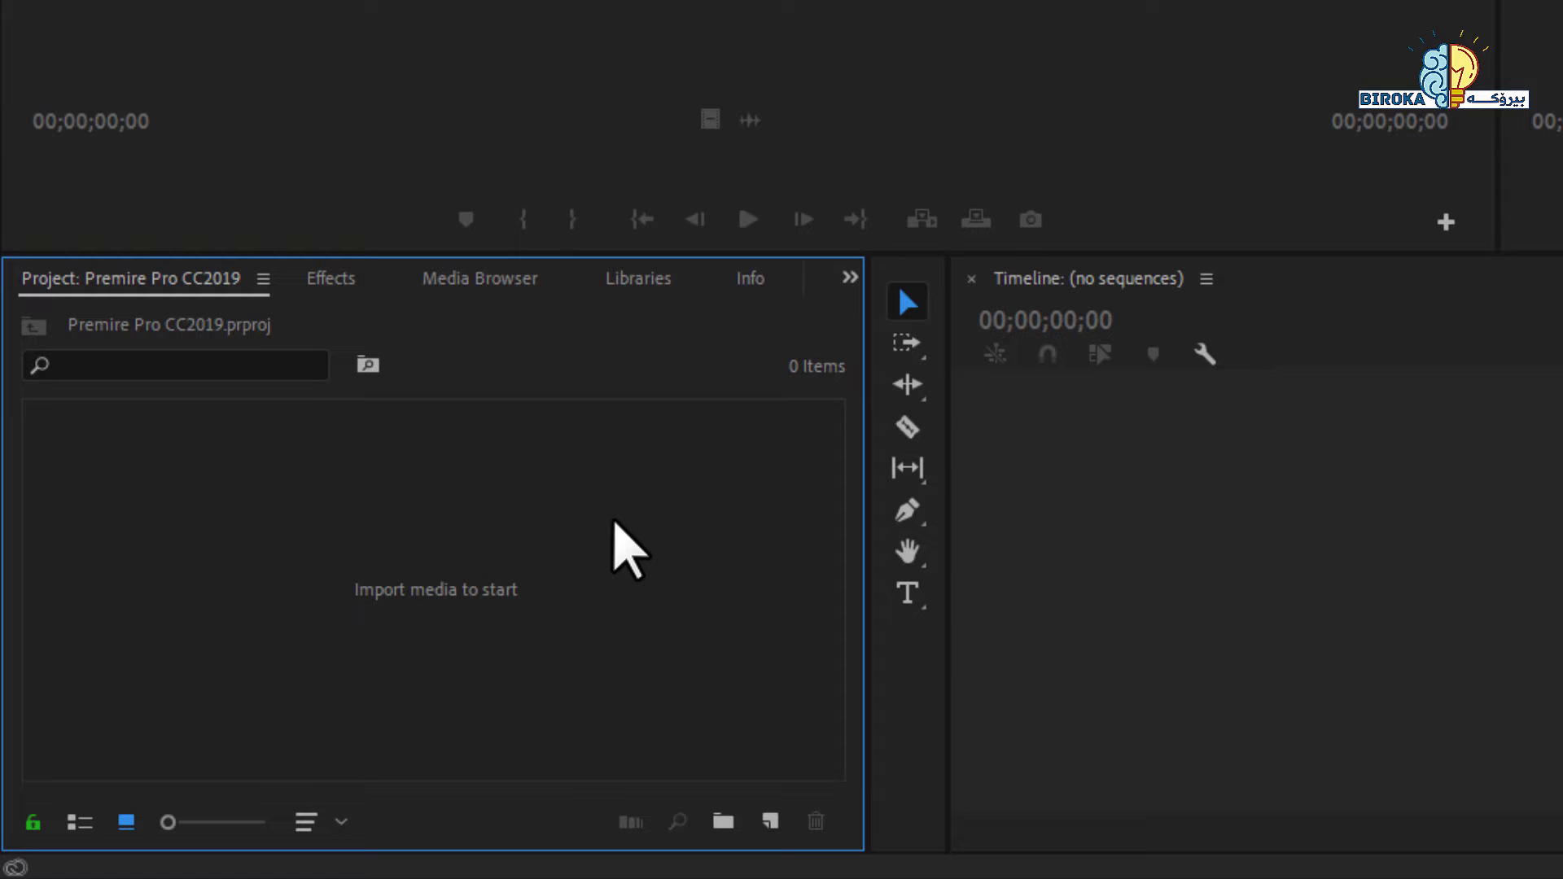
{"action": "left_click", "coordinate": [677, 548]}
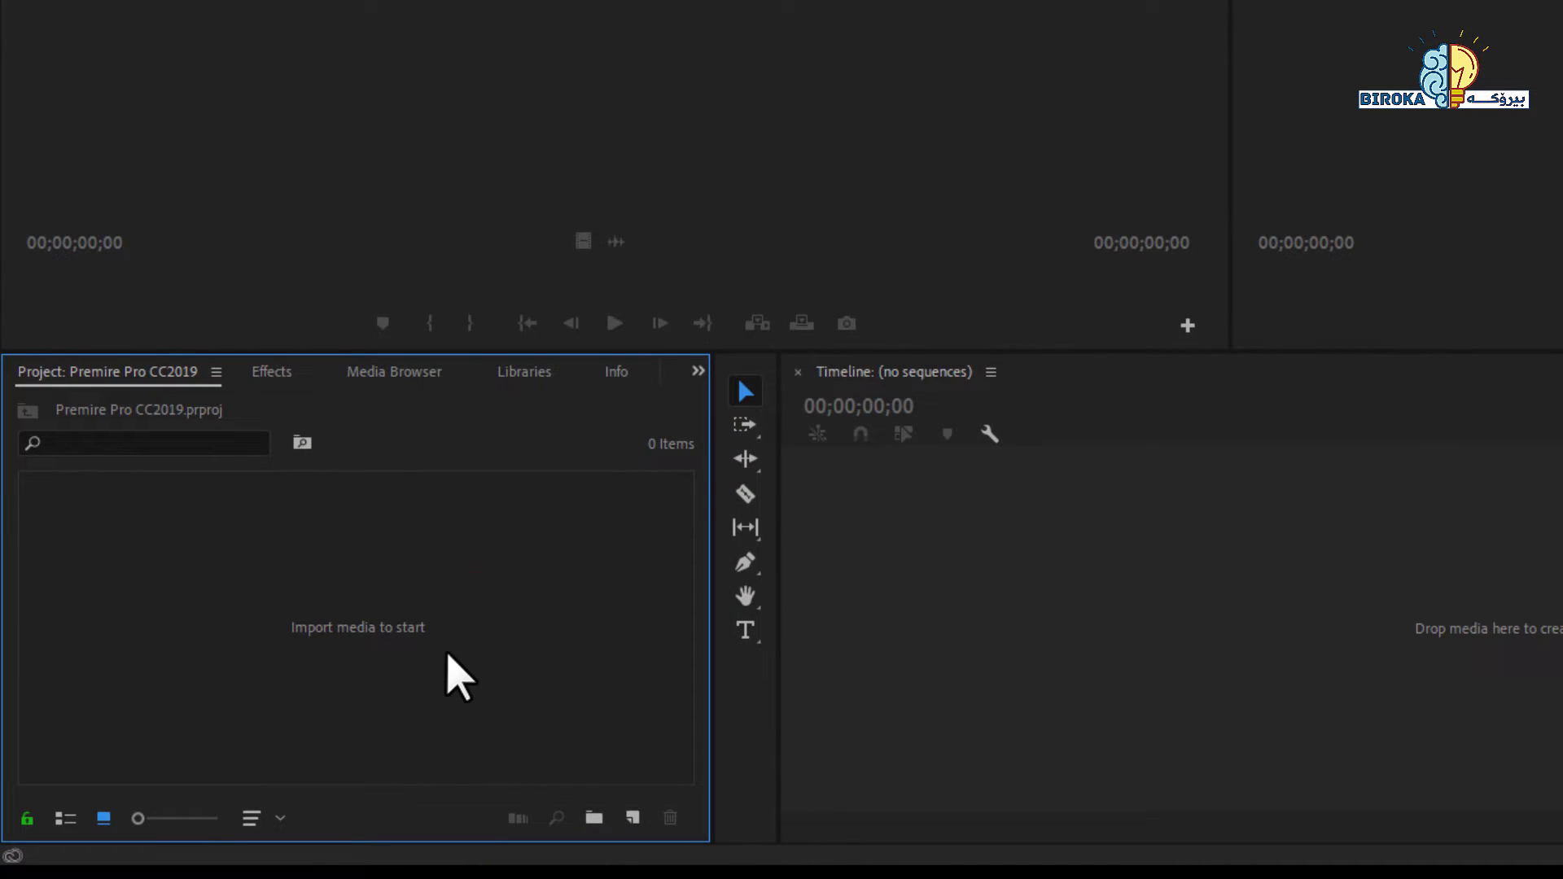
{"action": "double_click", "coordinate": [476, 594]}
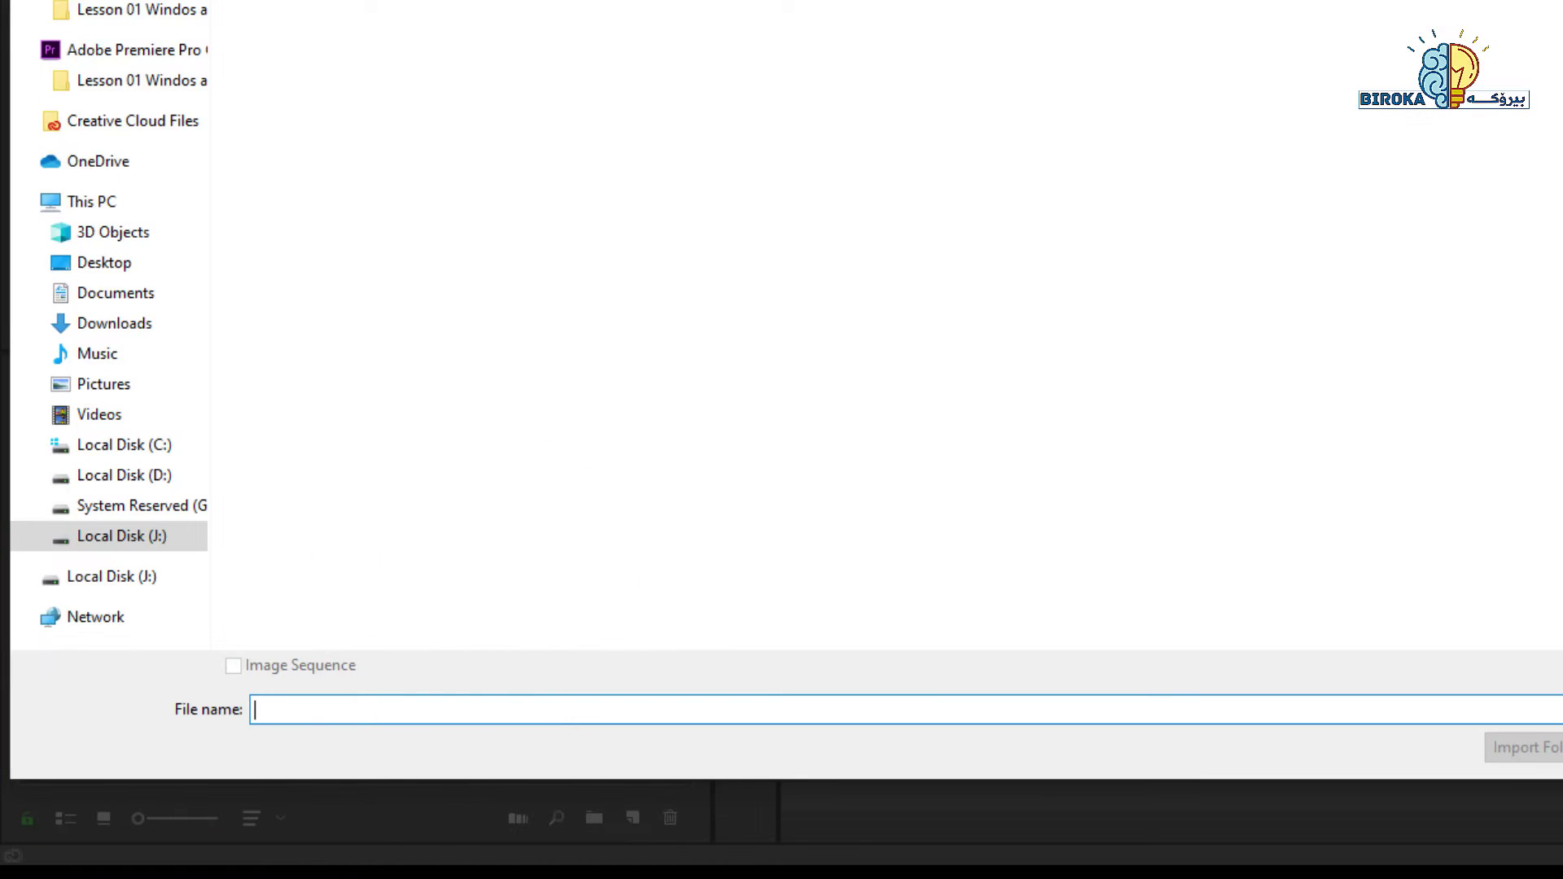
{"action": "key", "text": "Escape"}
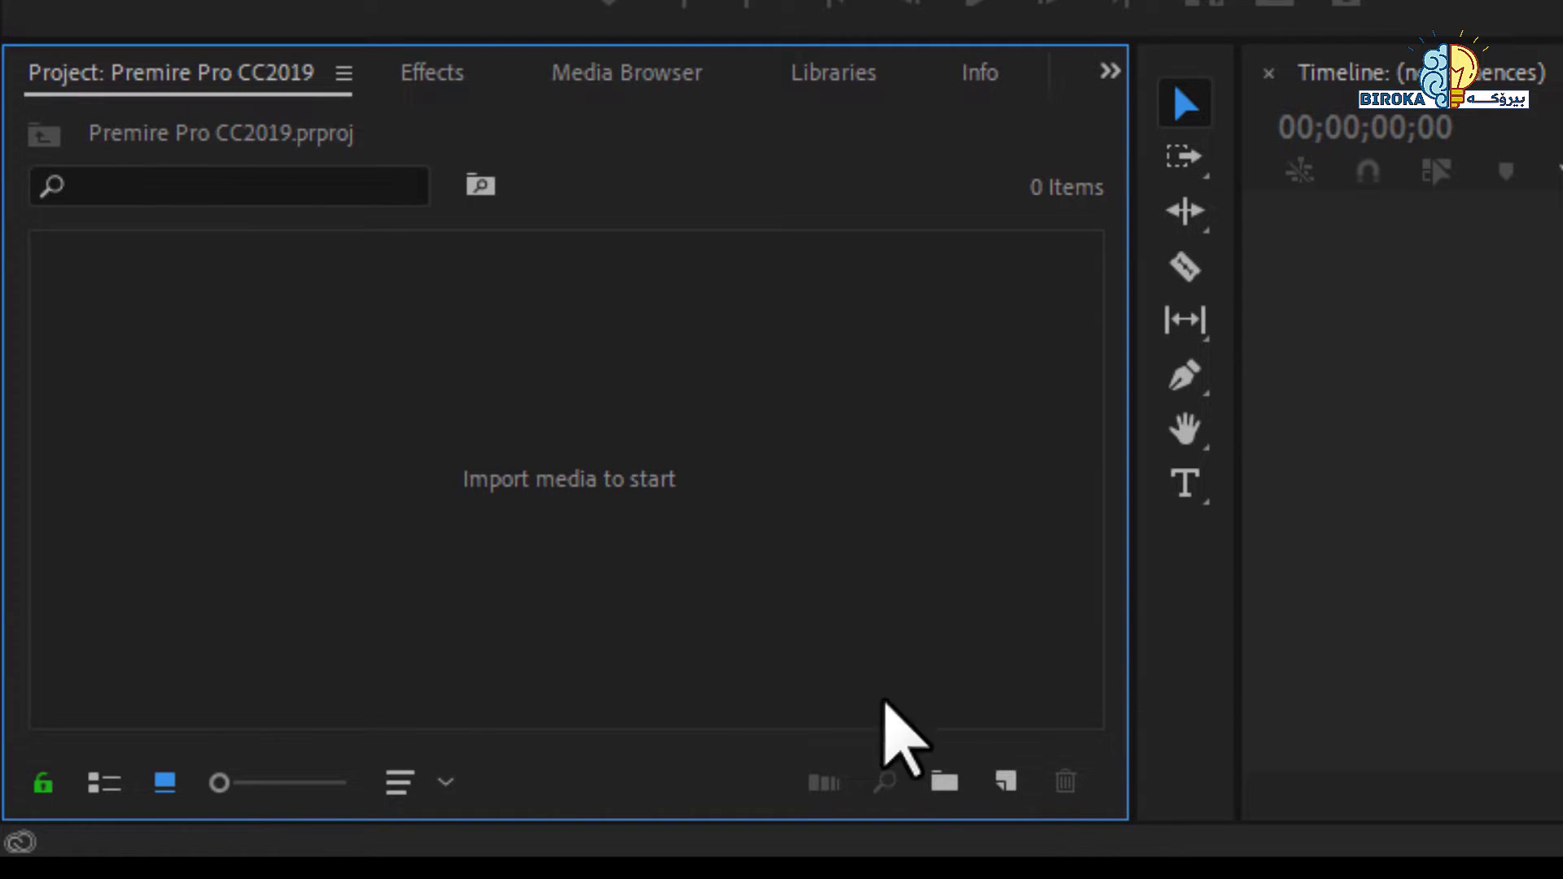
Create a new bin in the project and name it Video.
{"action": "left_click", "coordinate": [949, 792]}
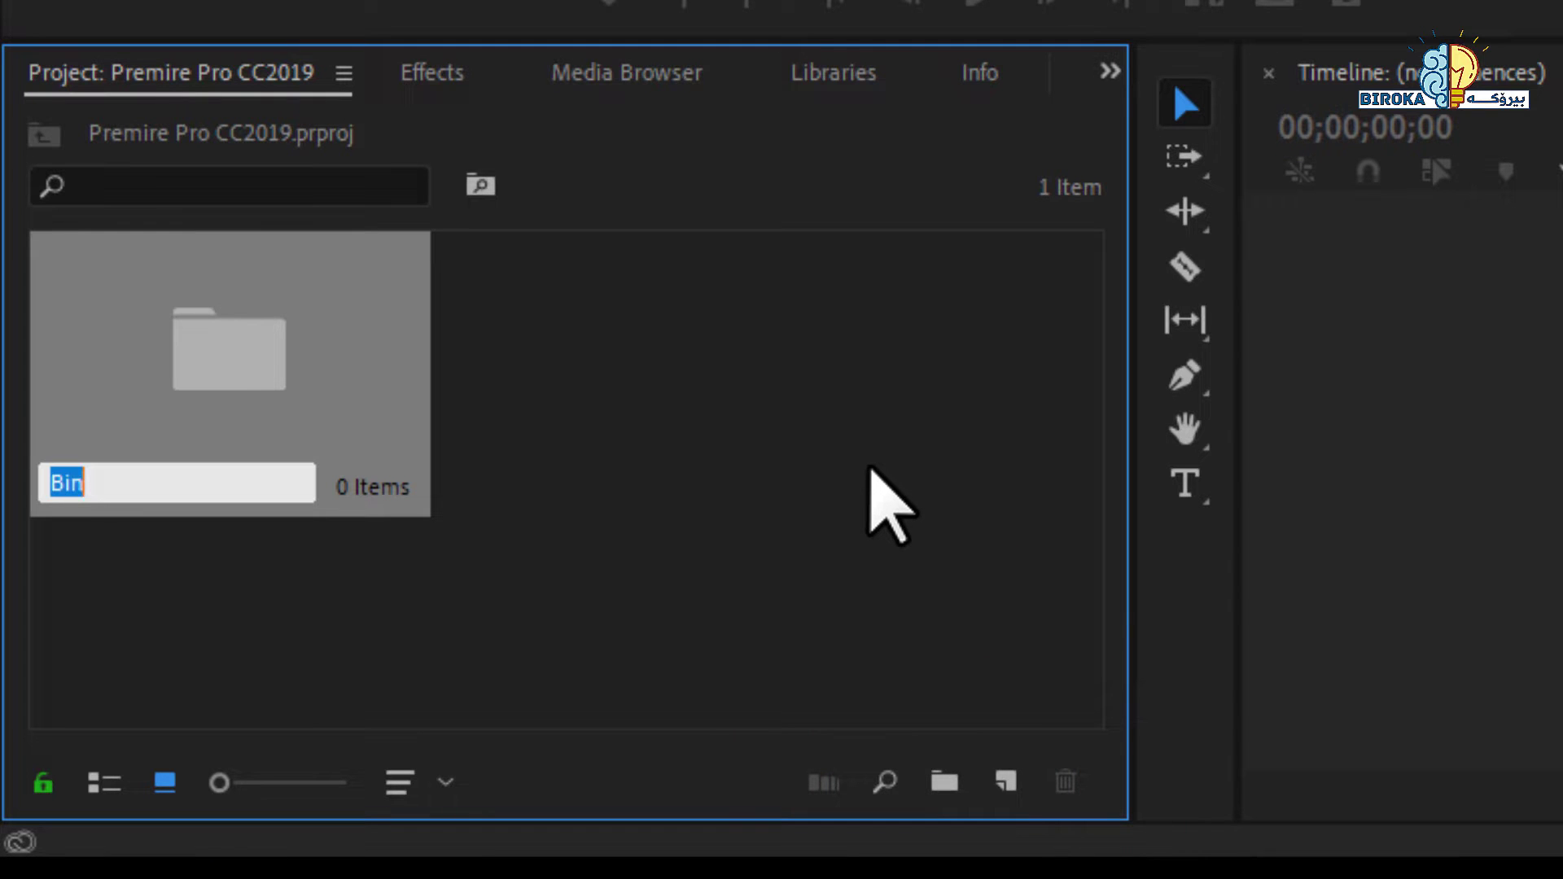
{"action": "type", "text": "Vide"}
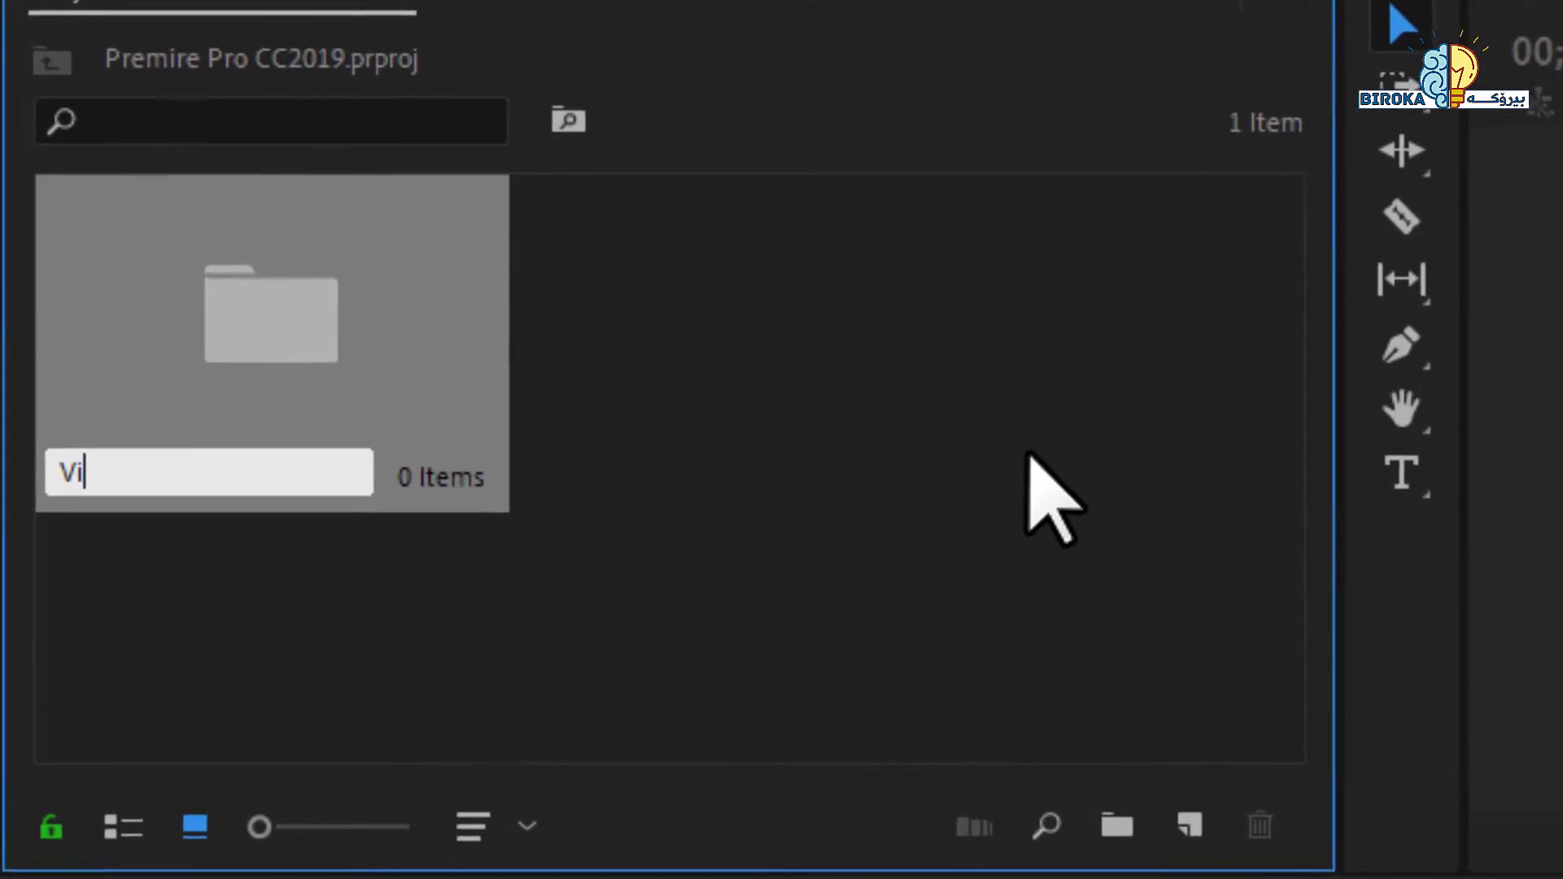
{"action": "type", "text": "o"}
{"action": "left_click", "coordinate": [1009, 362]}
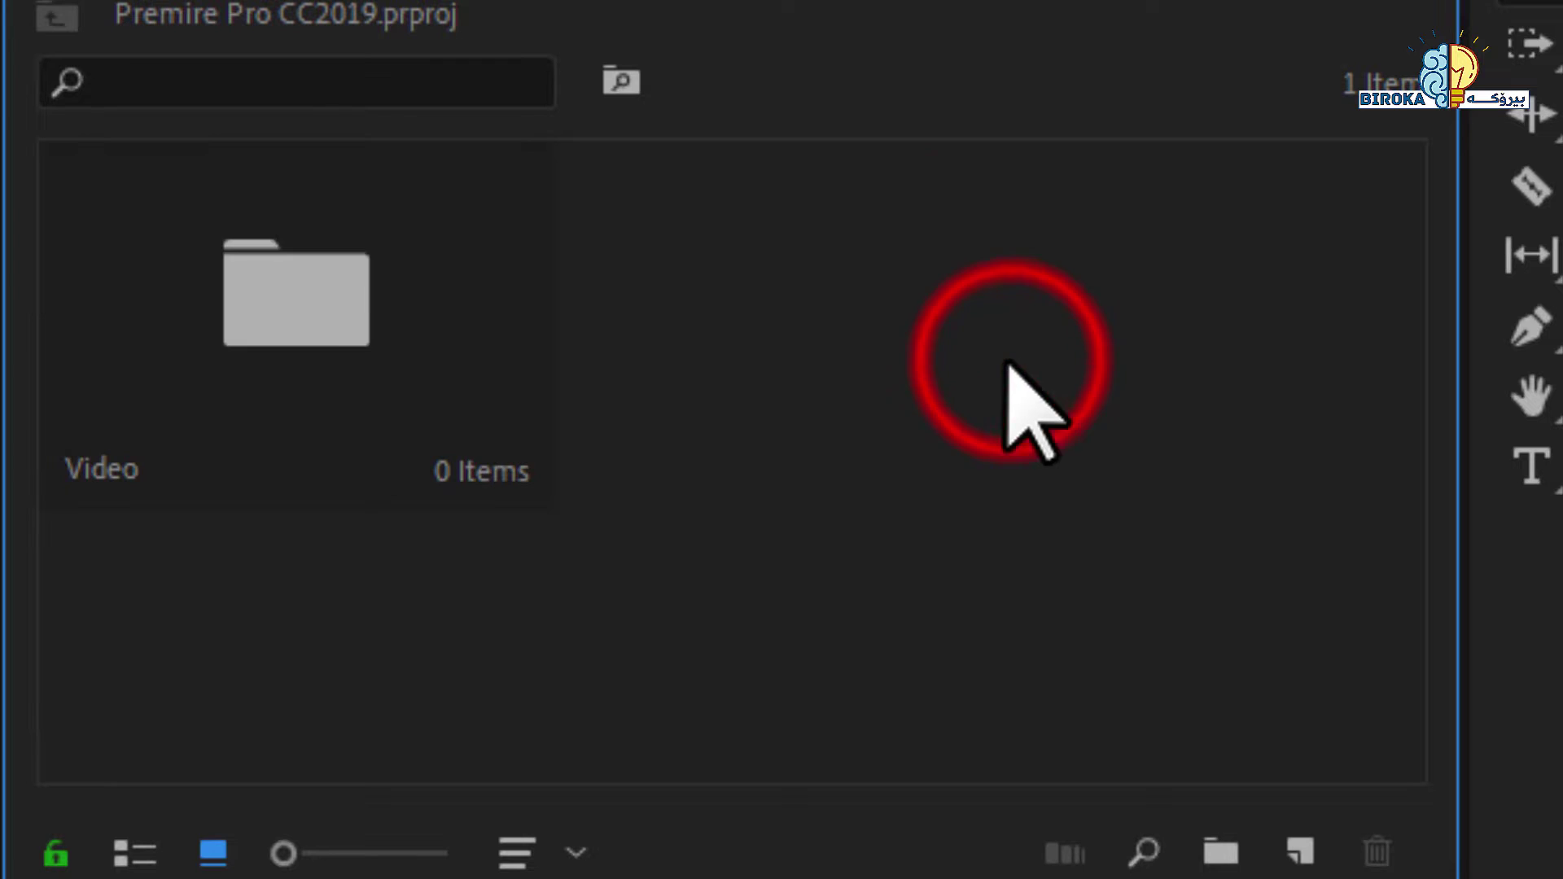
Create a bin inside the Video bin, delete it, and return to the project's root level.
{"action": "left_click", "coordinate": [345, 258]}
{"action": "left_click", "coordinate": [1209, 846]}
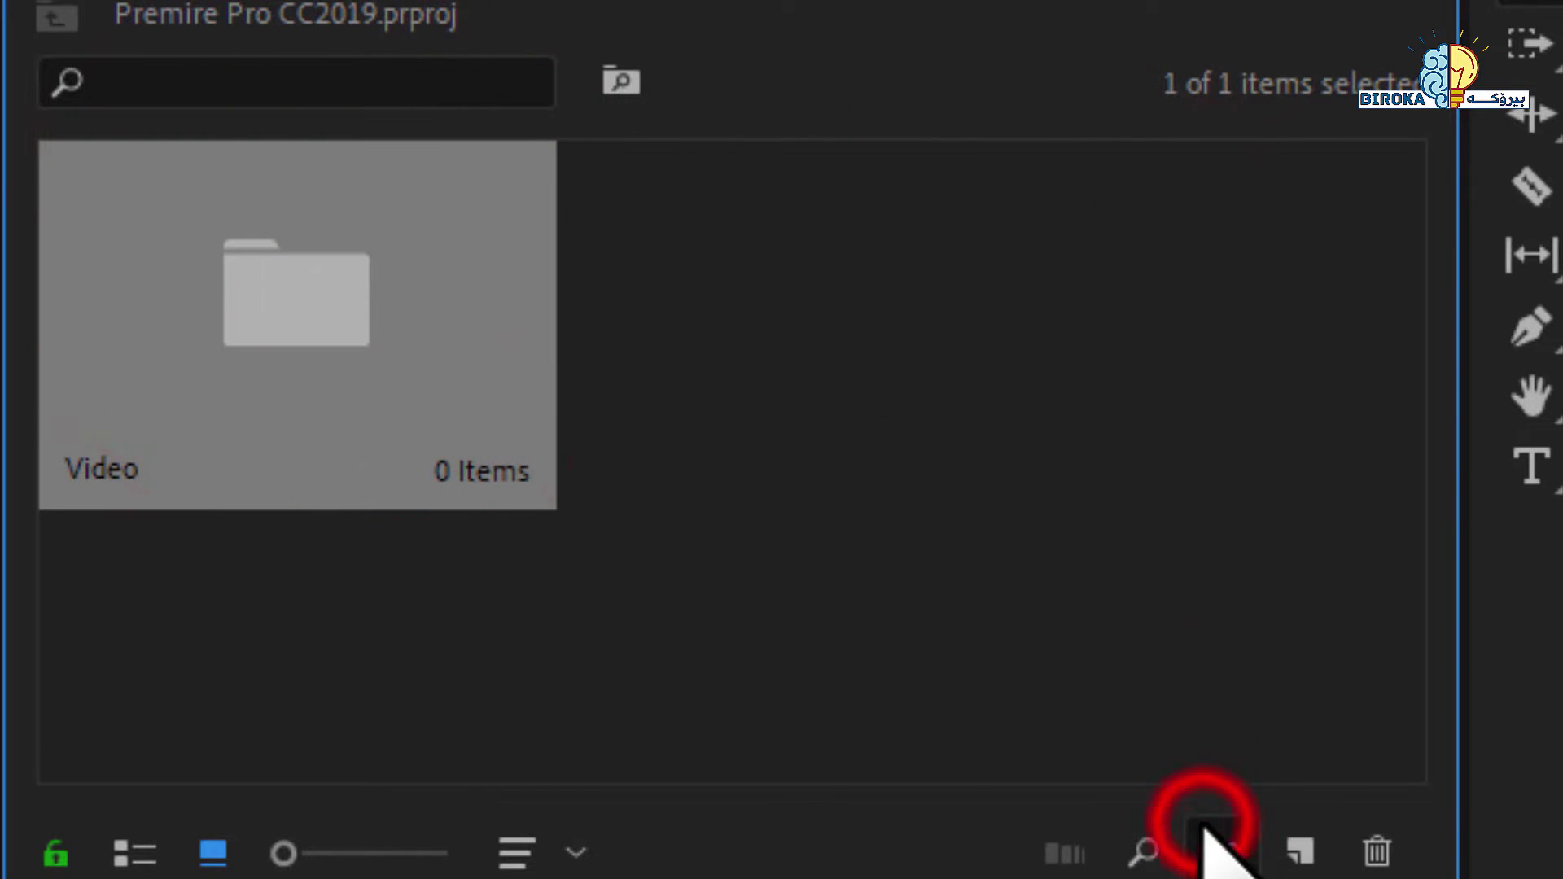
{"action": "double_click", "coordinate": [370, 416]}
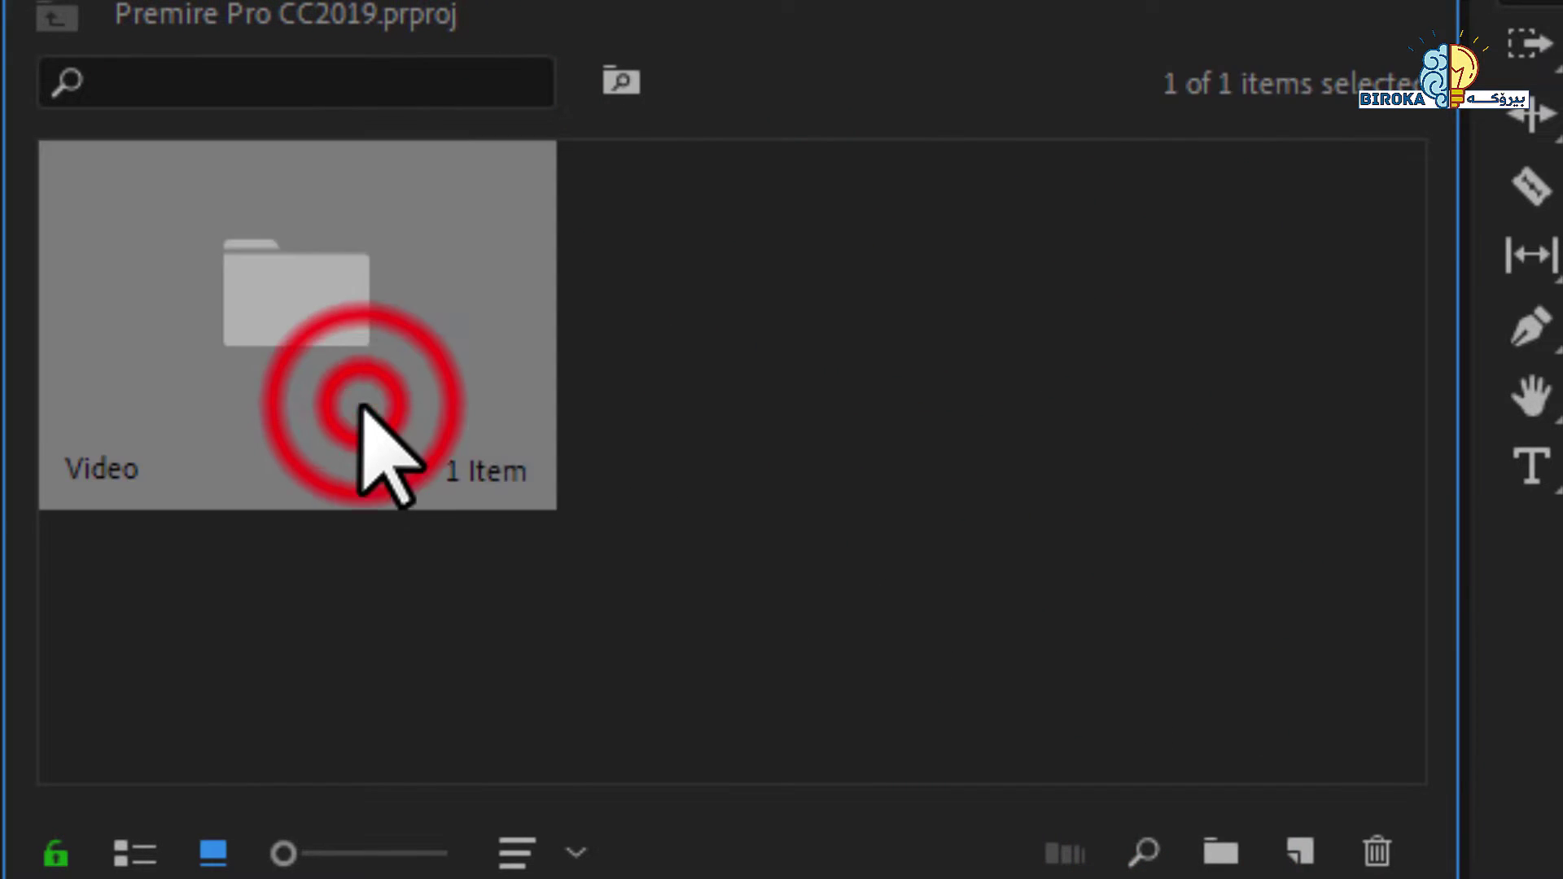
{"action": "left_click", "coordinate": [352, 376]}
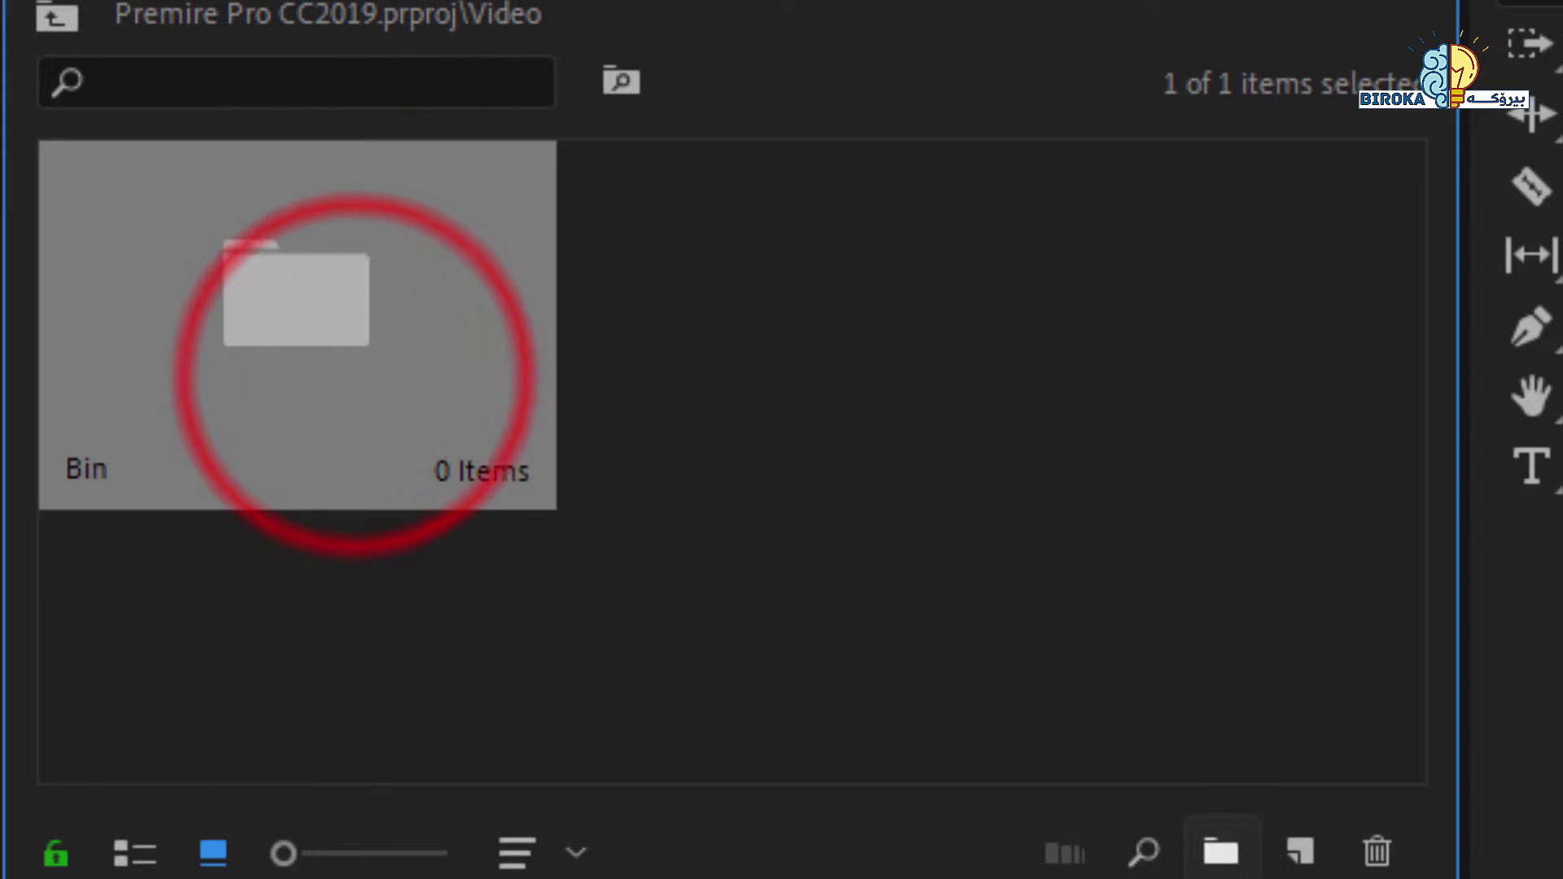
{"action": "left_click", "coordinate": [1377, 852]}
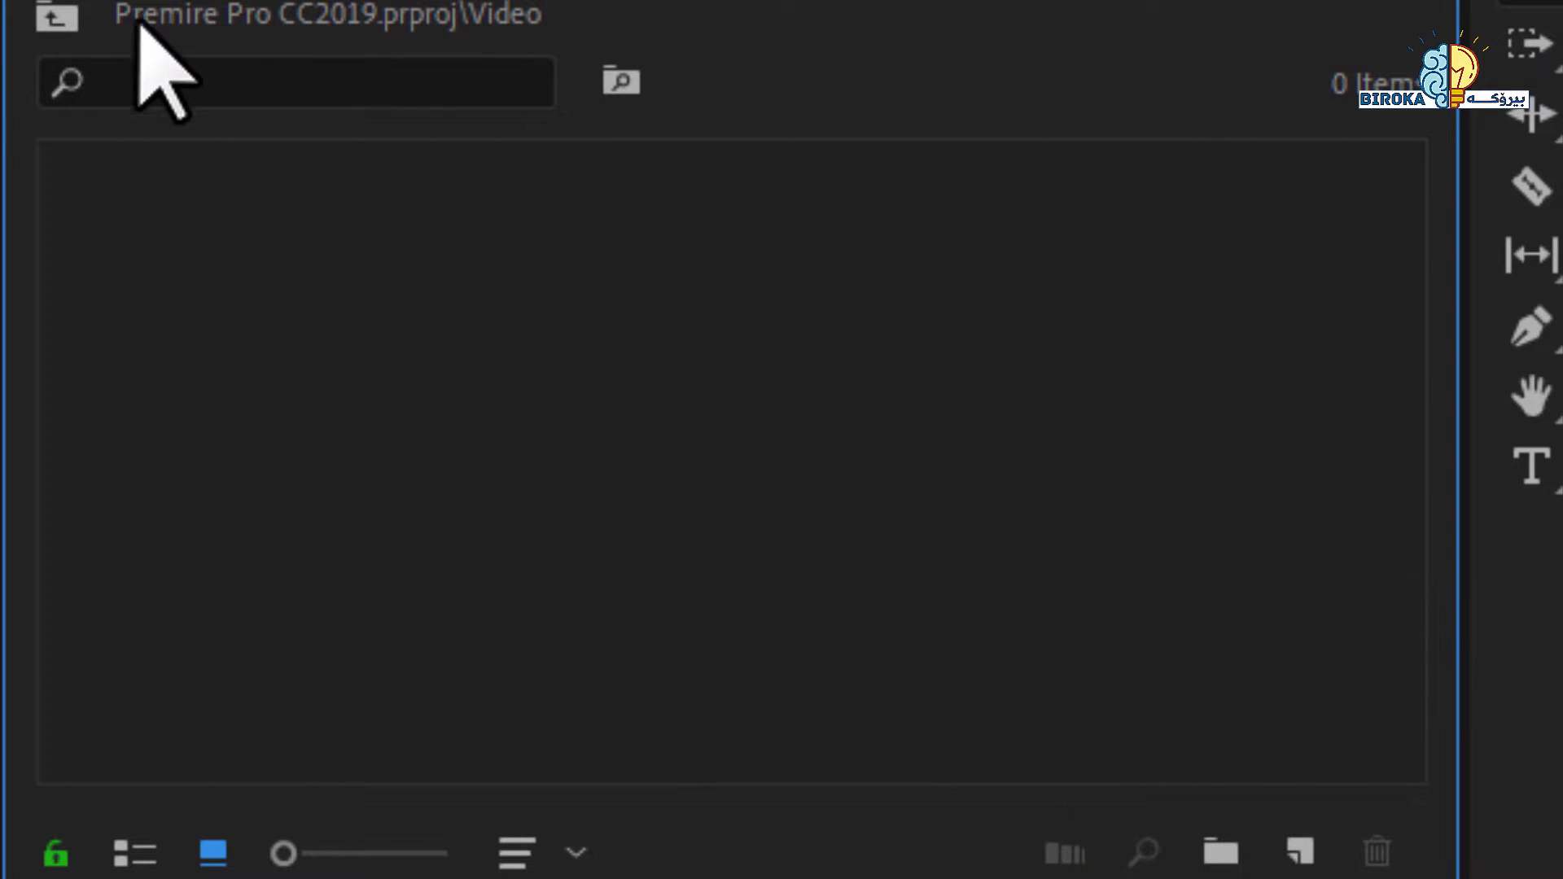
{"action": "left_click", "coordinate": [63, 18]}
{"action": "left_click", "coordinate": [756, 358]}
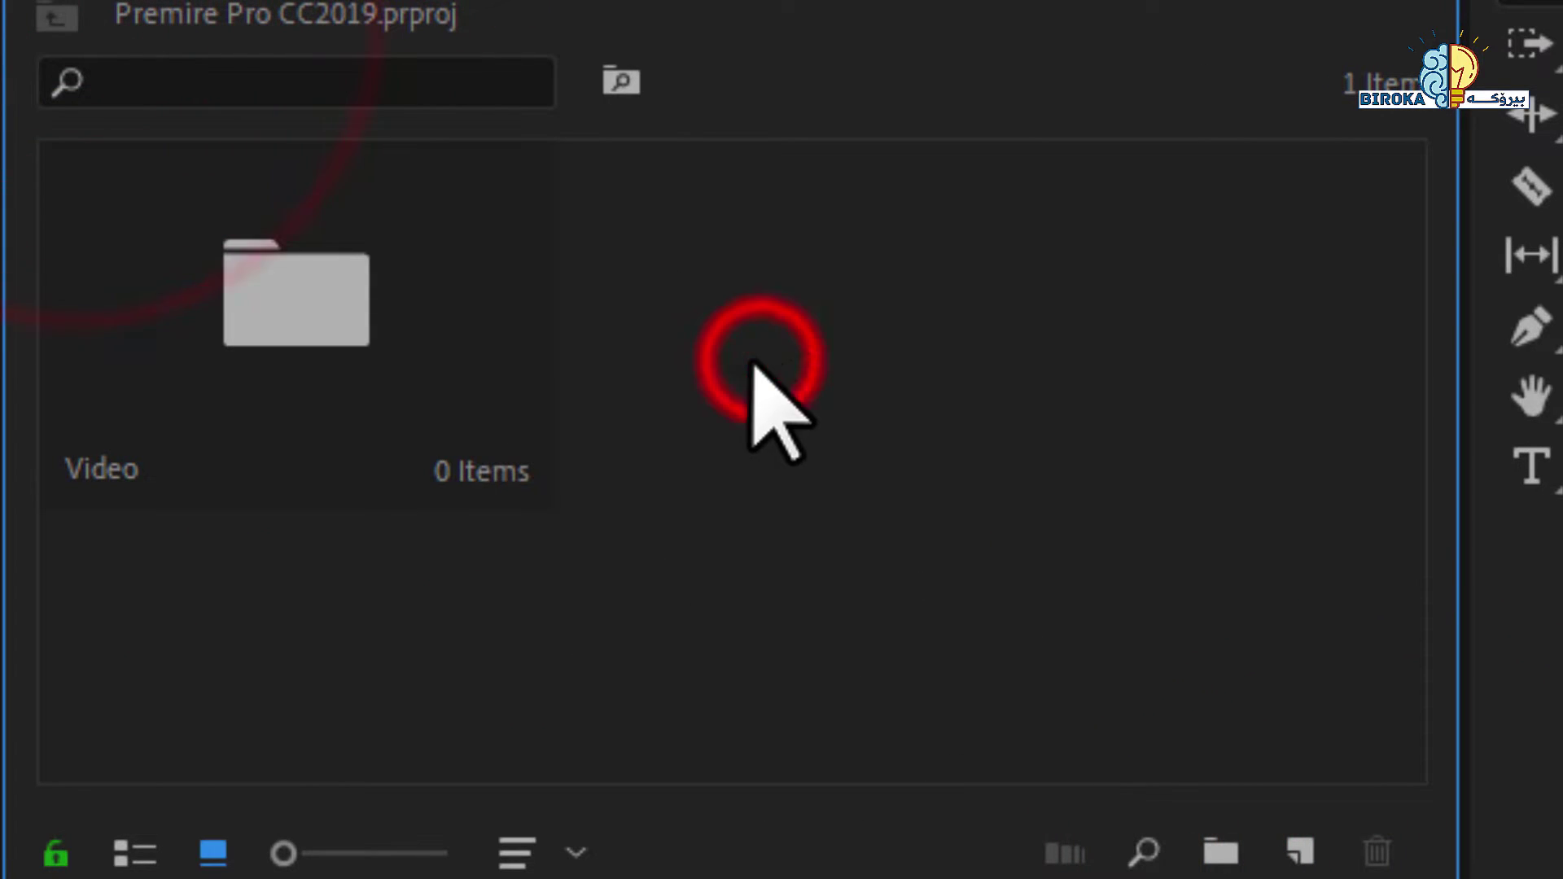
Create two more bins at the project's root level and name them Music and Photo.
{"action": "left_click", "coordinate": [376, 303]}
{"action": "left_click", "coordinate": [710, 310]}
{"action": "left_click", "coordinate": [1219, 852]}
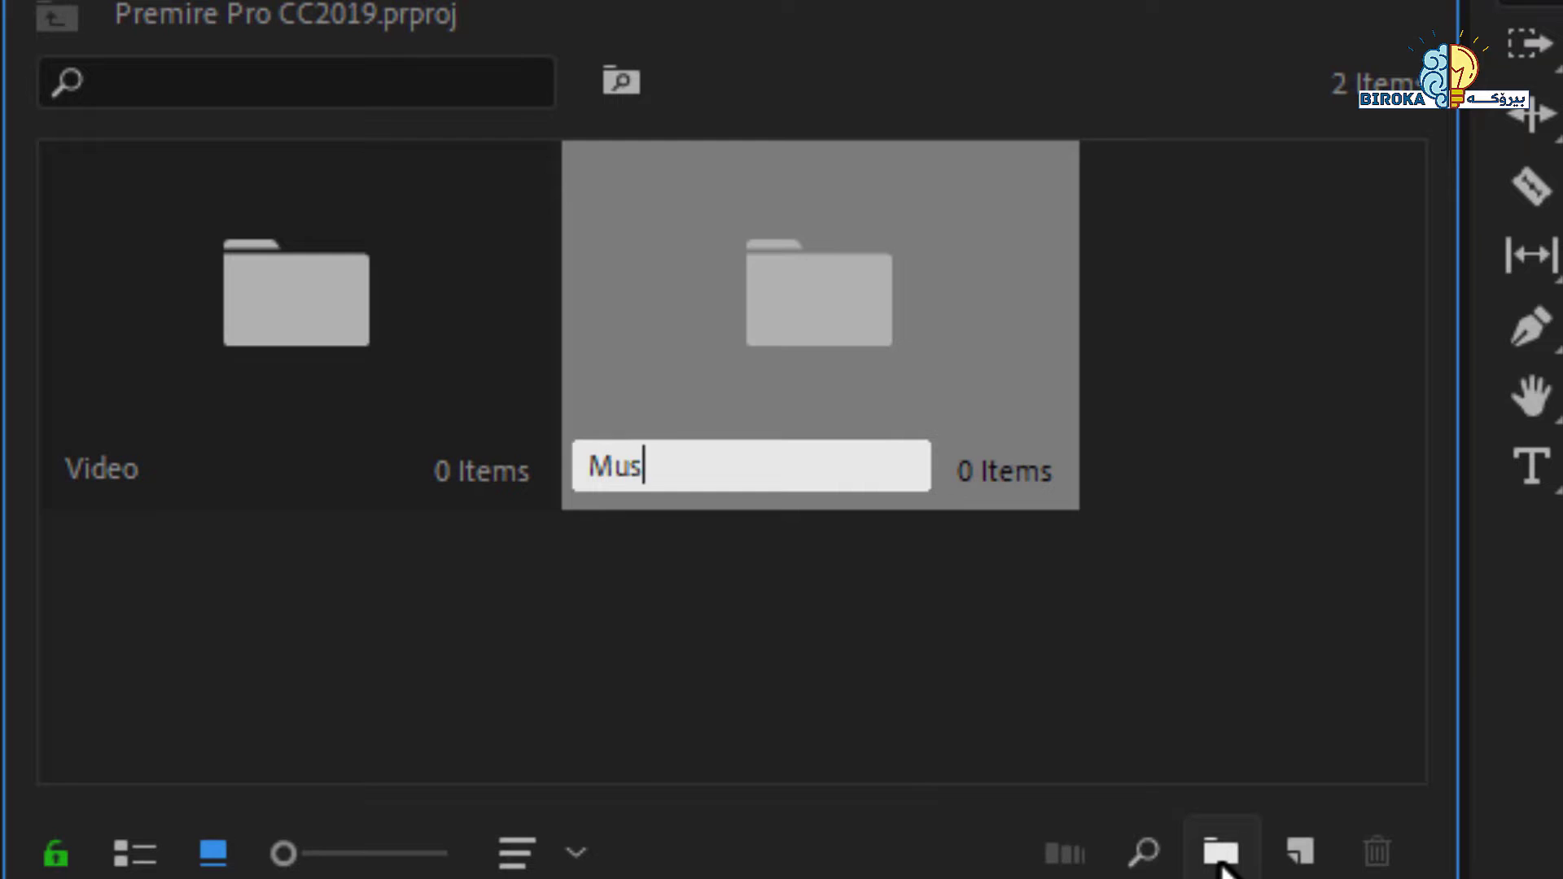
{"action": "left_click", "coordinate": [1194, 497]}
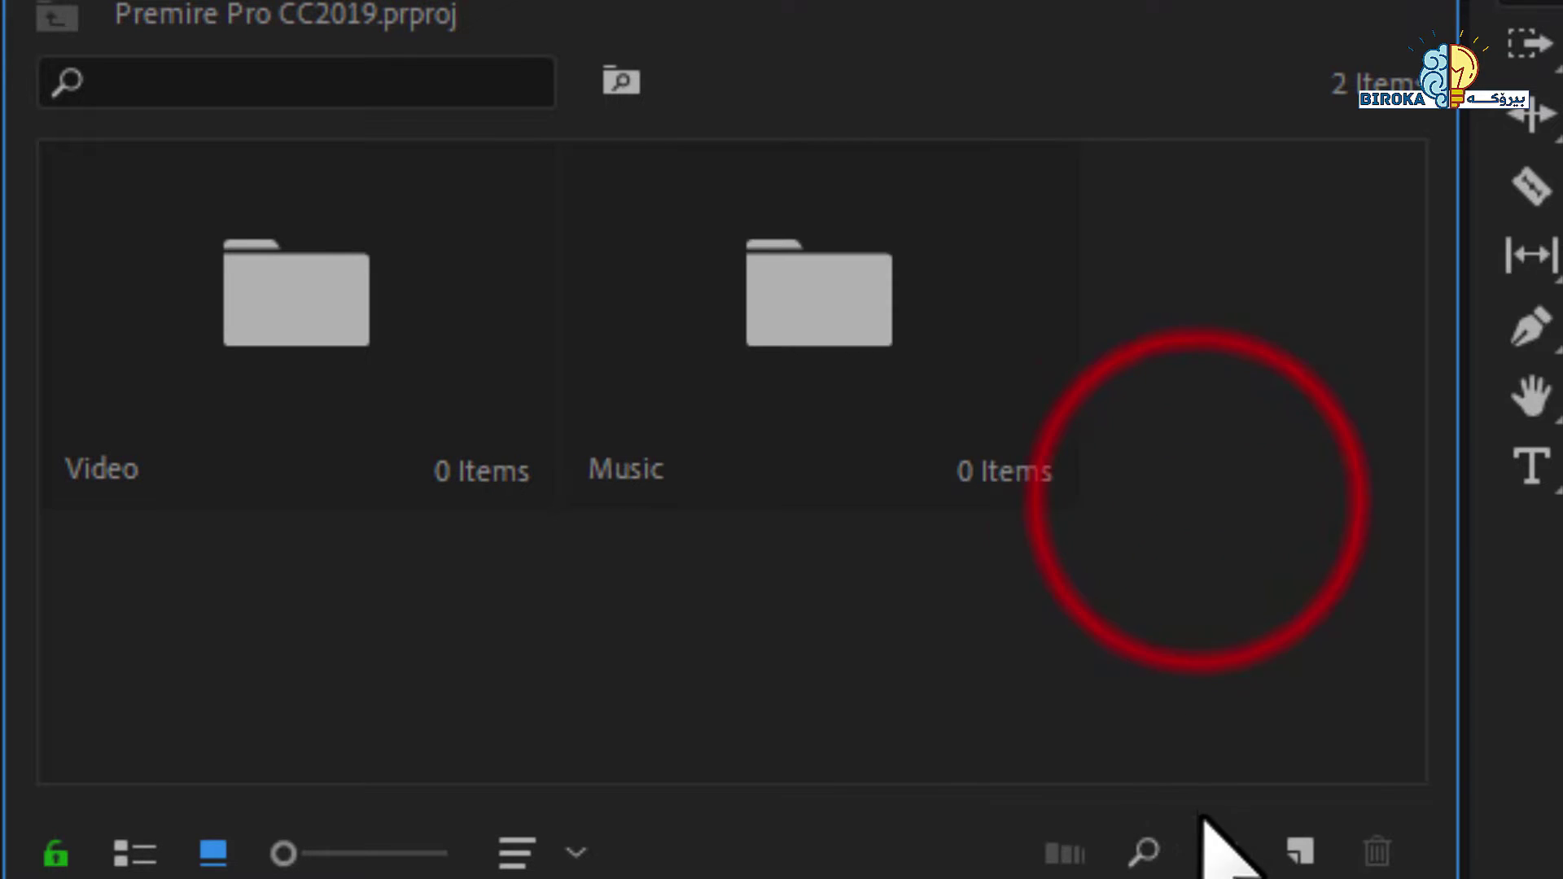
{"action": "left_click", "coordinate": [1219, 852]}
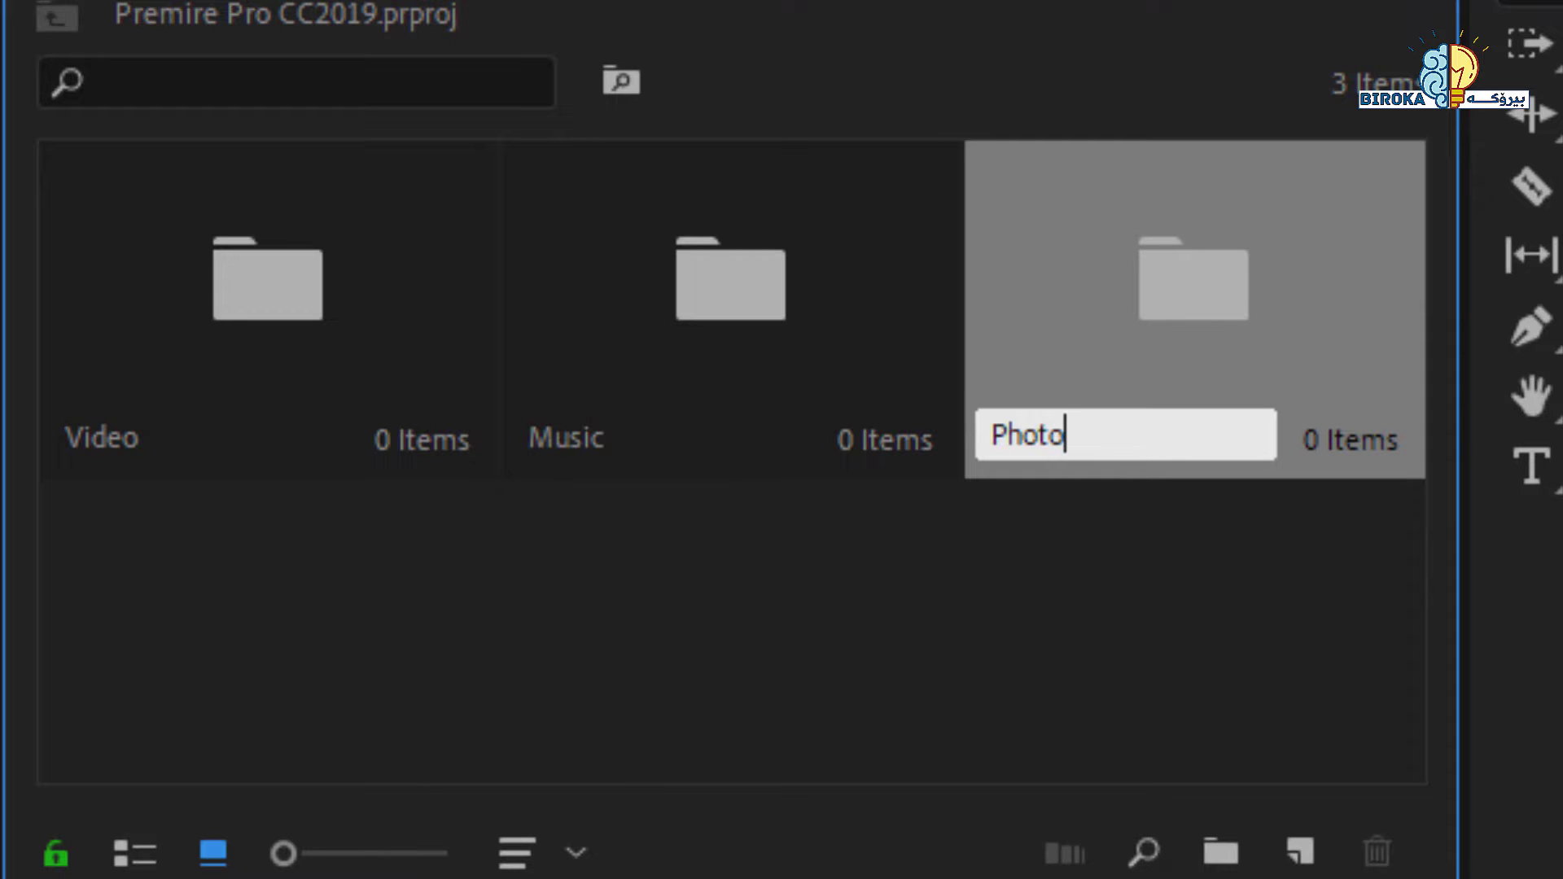
{"action": "left_click", "coordinate": [1133, 740]}
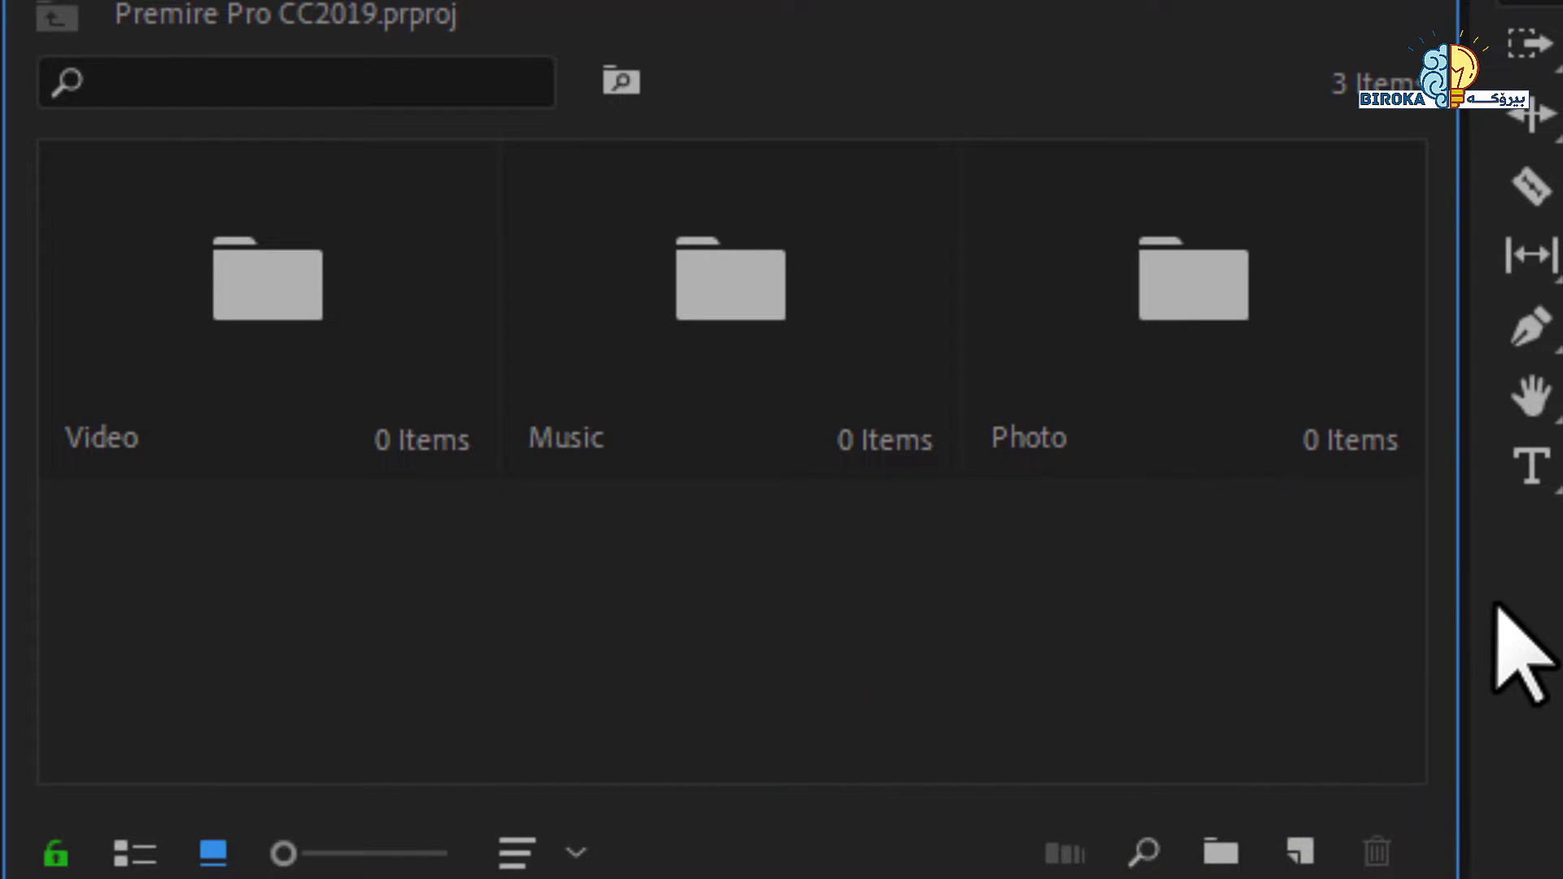
Open the Video bin, start a media import into it, and browse to Local Disk (J:).
{"action": "double_click", "coordinate": [295, 373]}
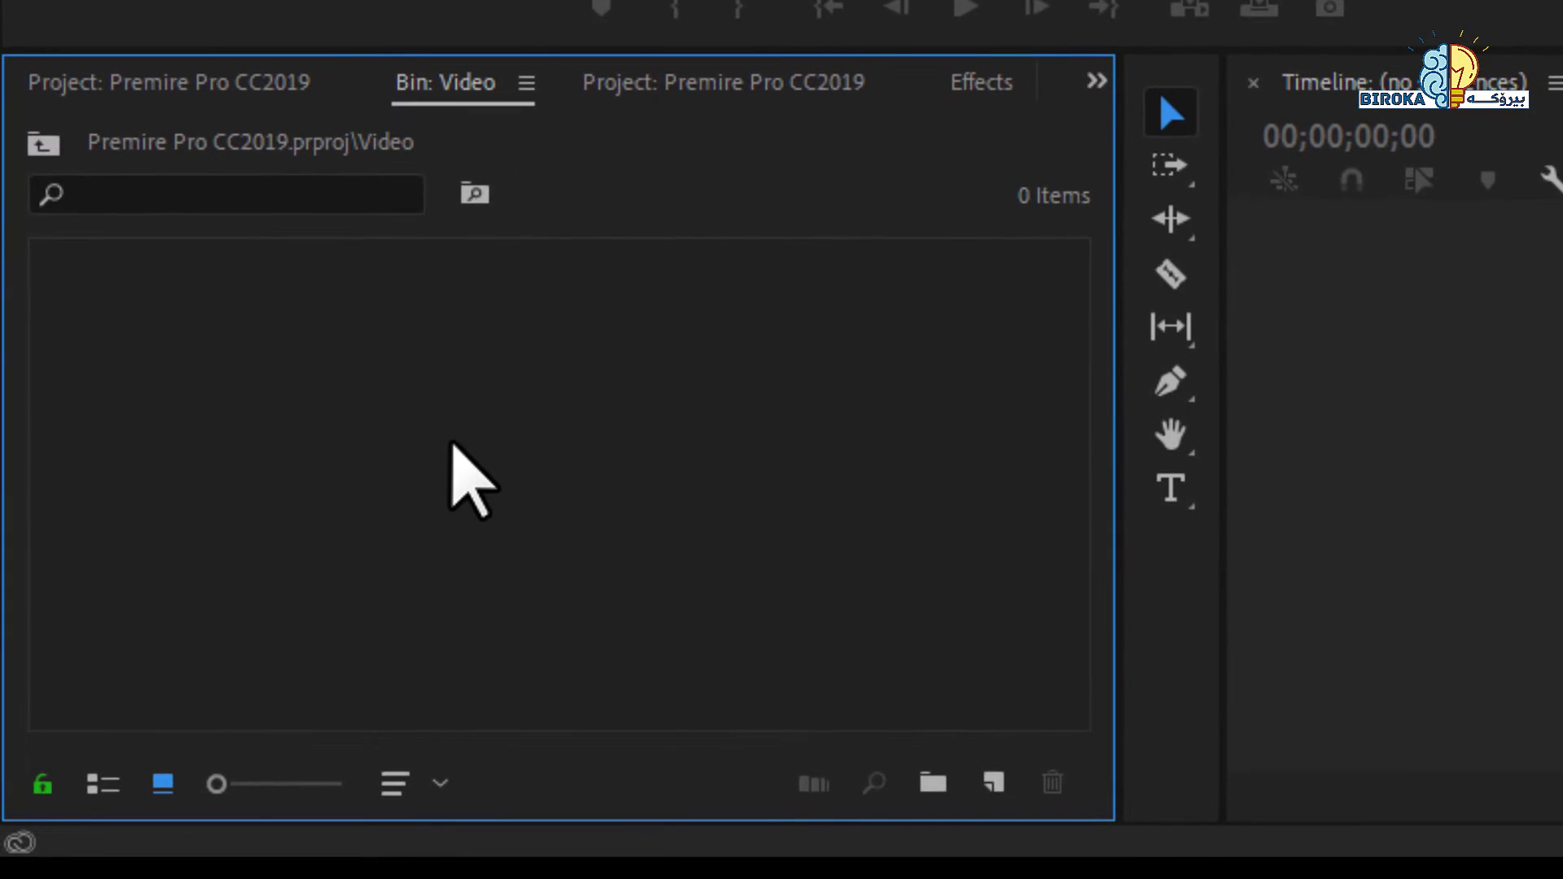
{"action": "left_click", "coordinate": [454, 446]}
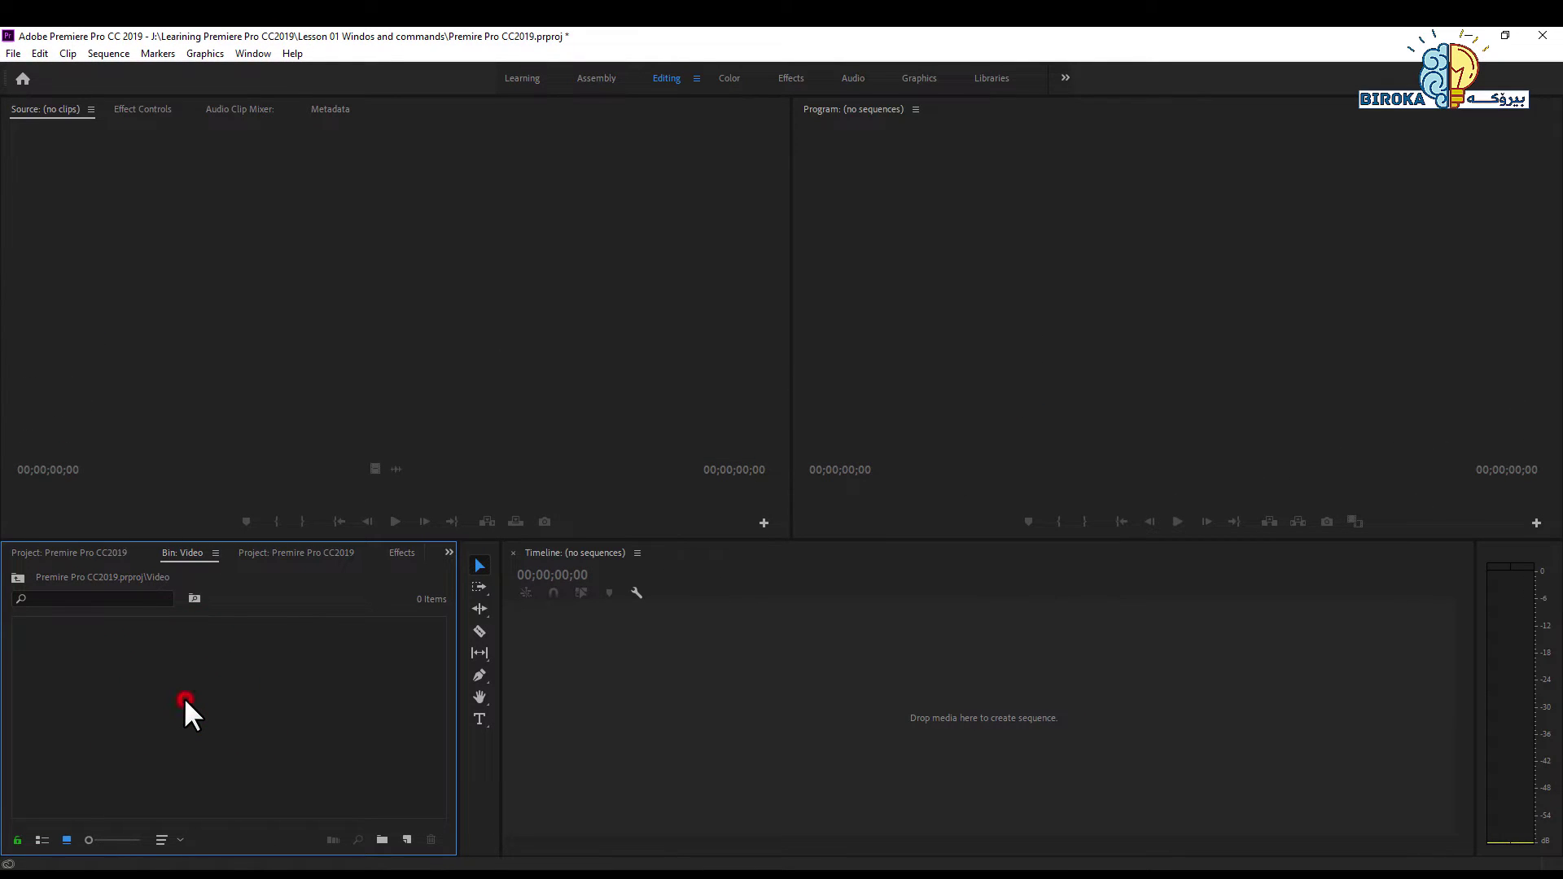
{"action": "double_click", "coordinate": [186, 698]}
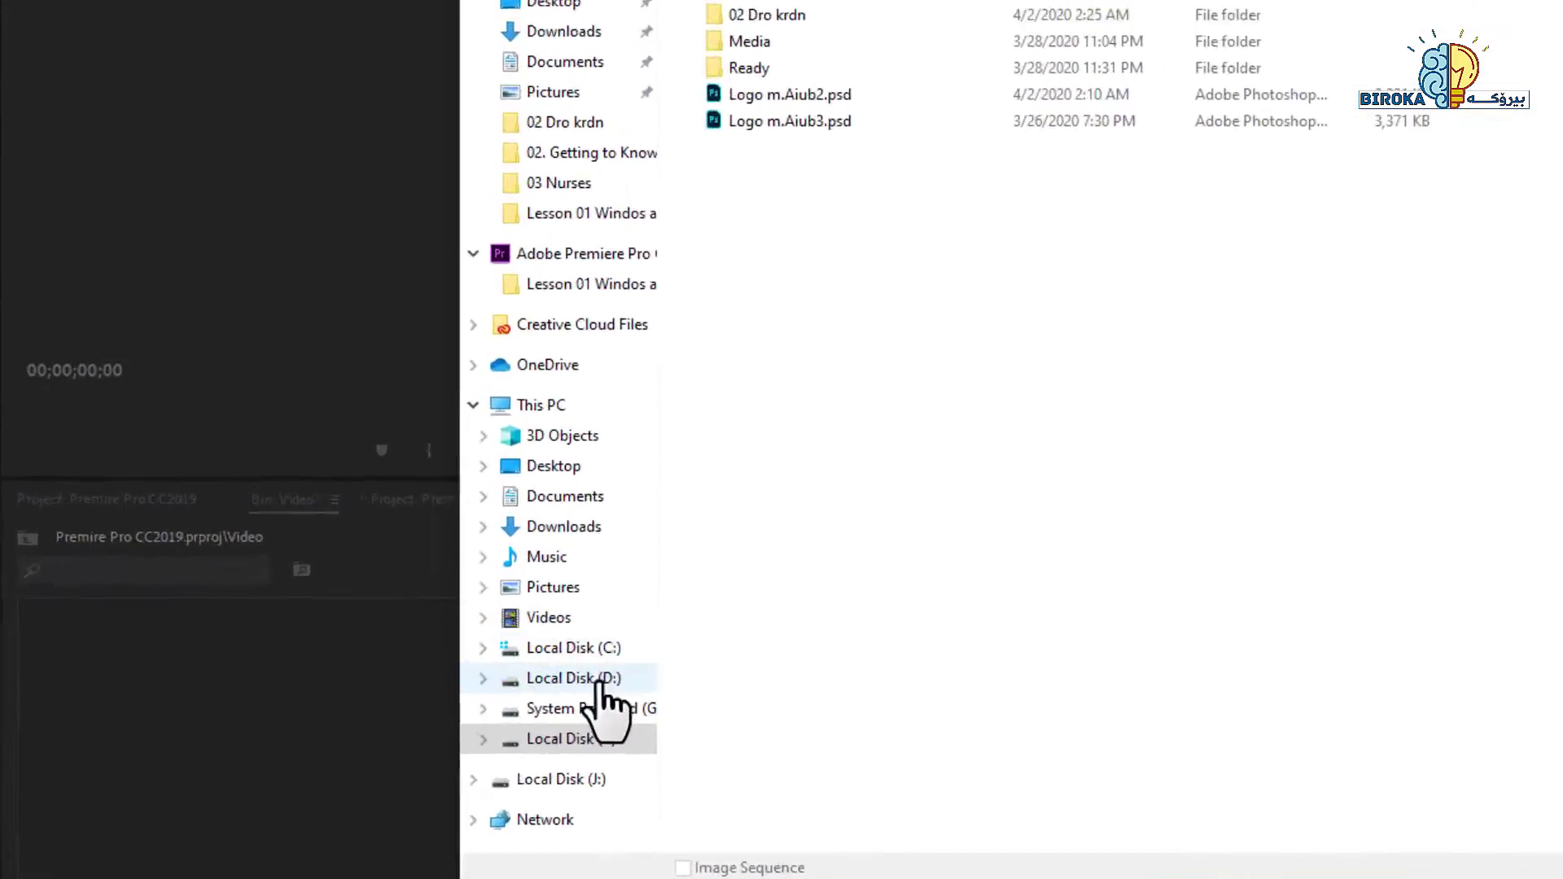
{"action": "left_click", "coordinate": [96, 619]}
{"action": "left_click", "coordinate": [883, 735]}
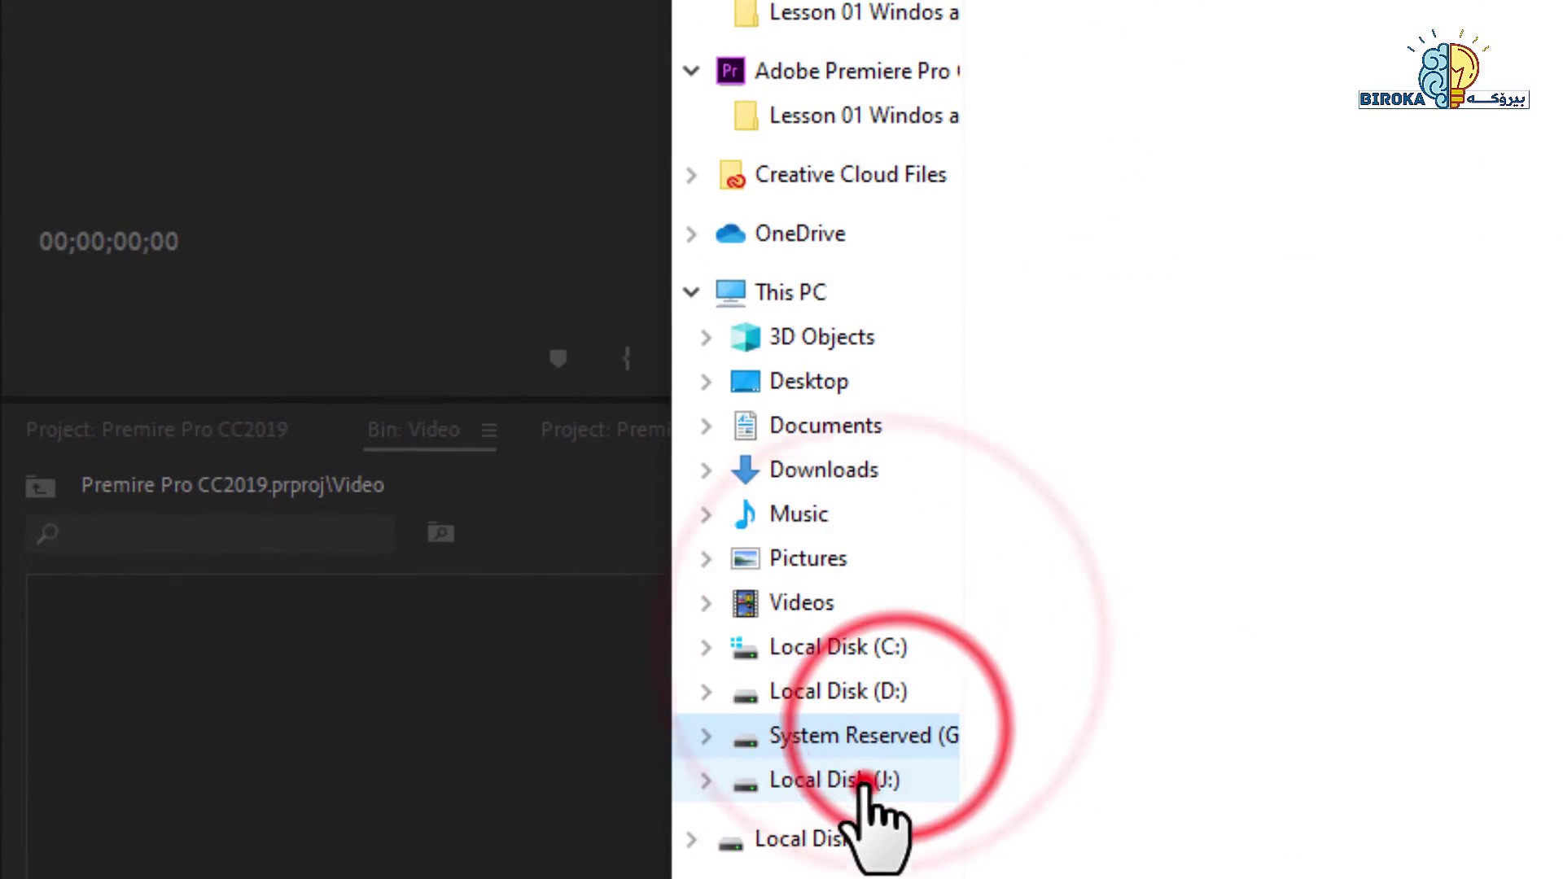
{"action": "left_click", "coordinate": [863, 779]}
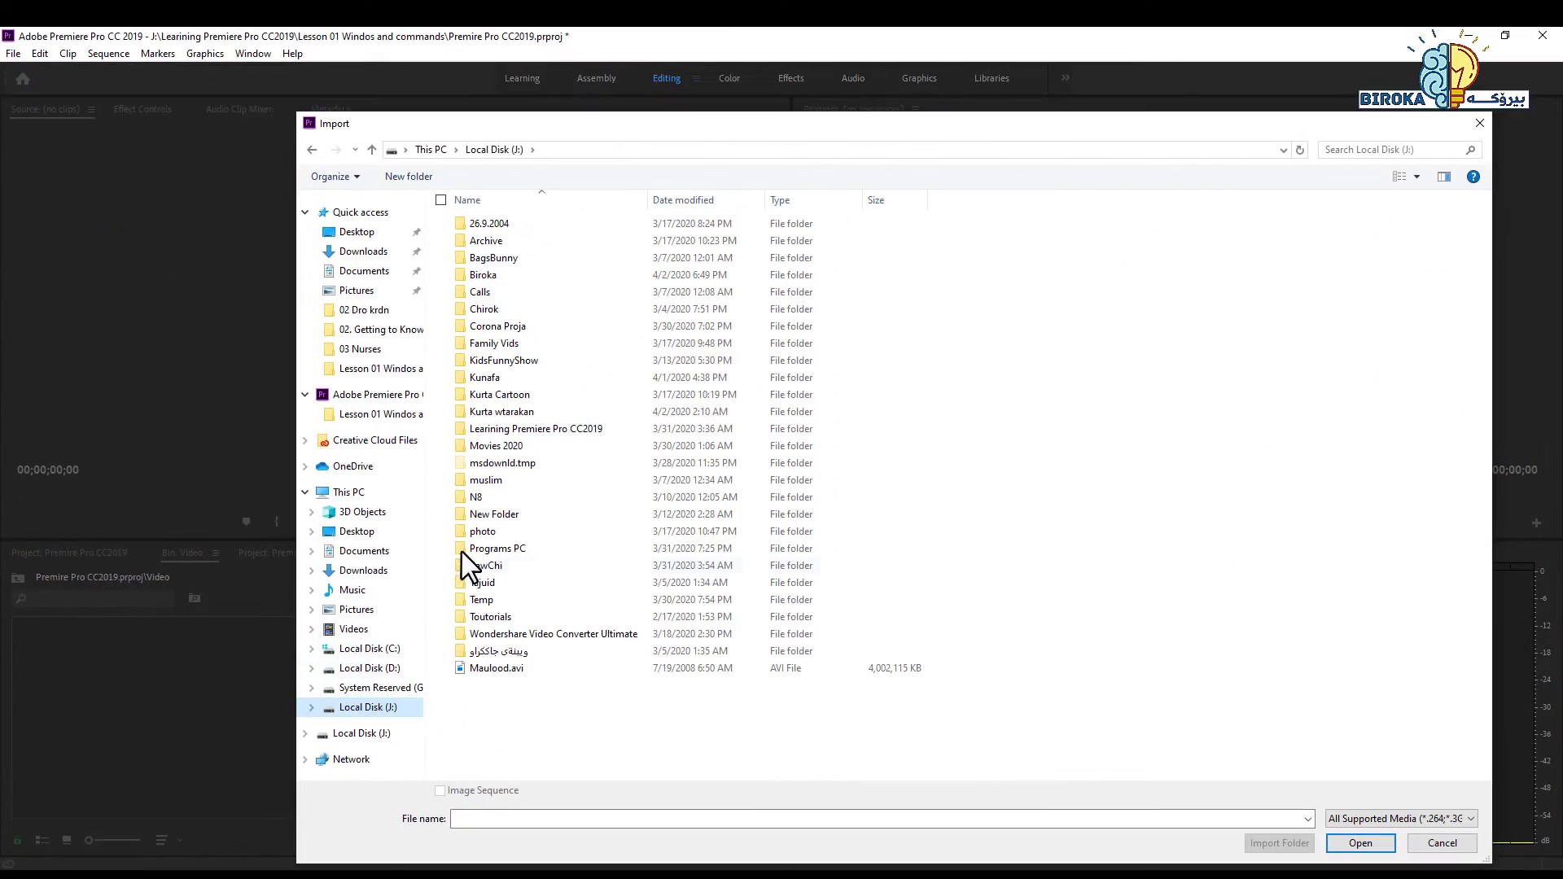
{"action": "left_click", "coordinate": [383, 669]}
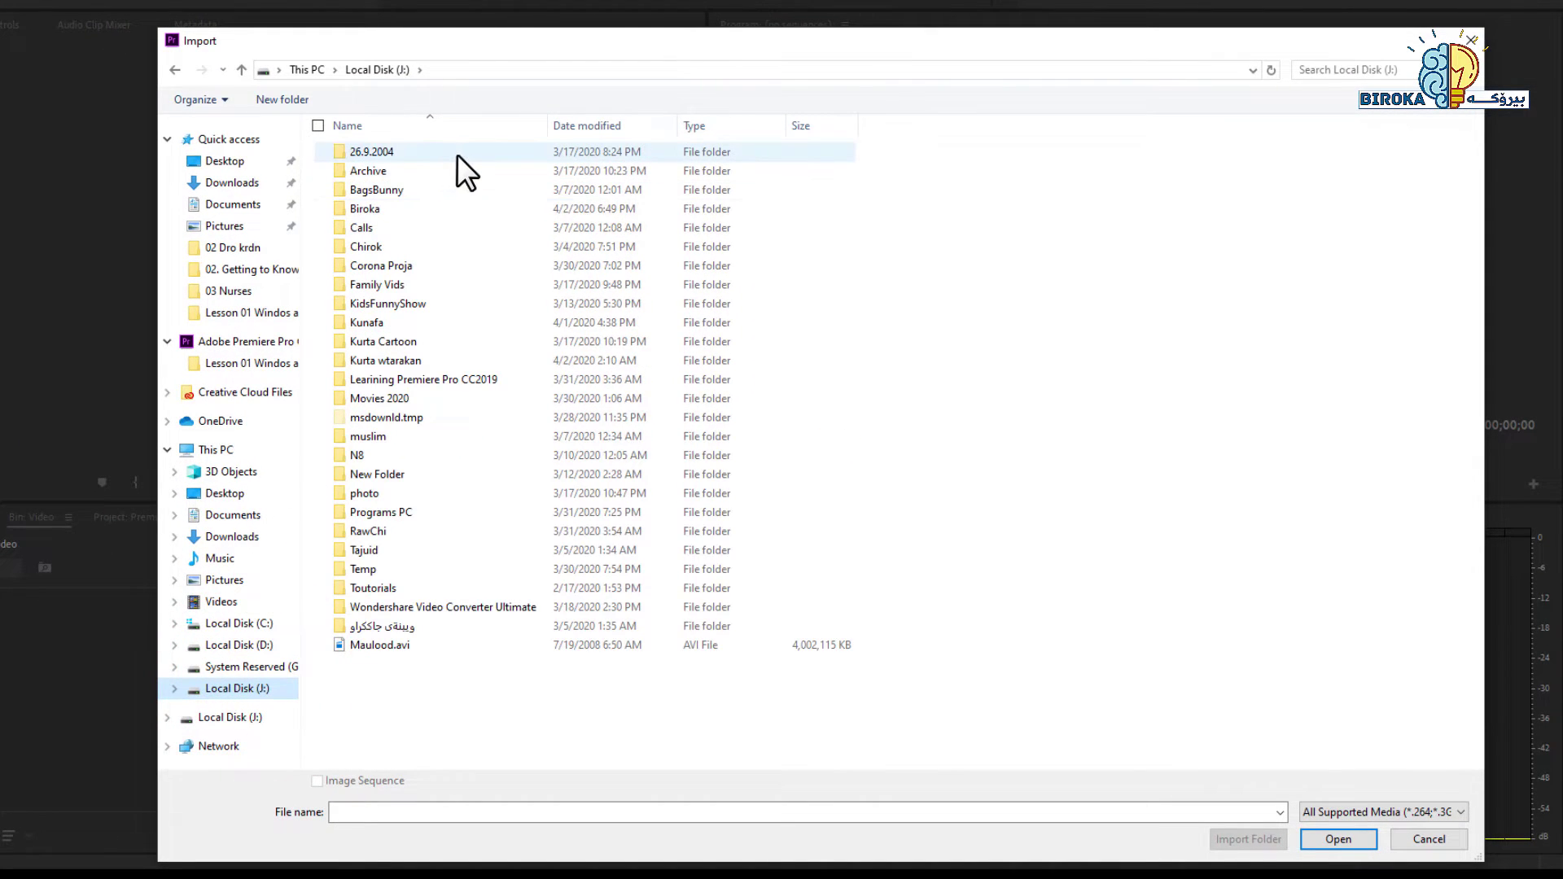
Import "01 Shakr Biroka.mp4" and "02 Xwrardn ba hadar Dan.mp4" from the Biroka\Ready folder into the Video bin and deselect them.
{"action": "double_click", "coordinate": [402, 213]}
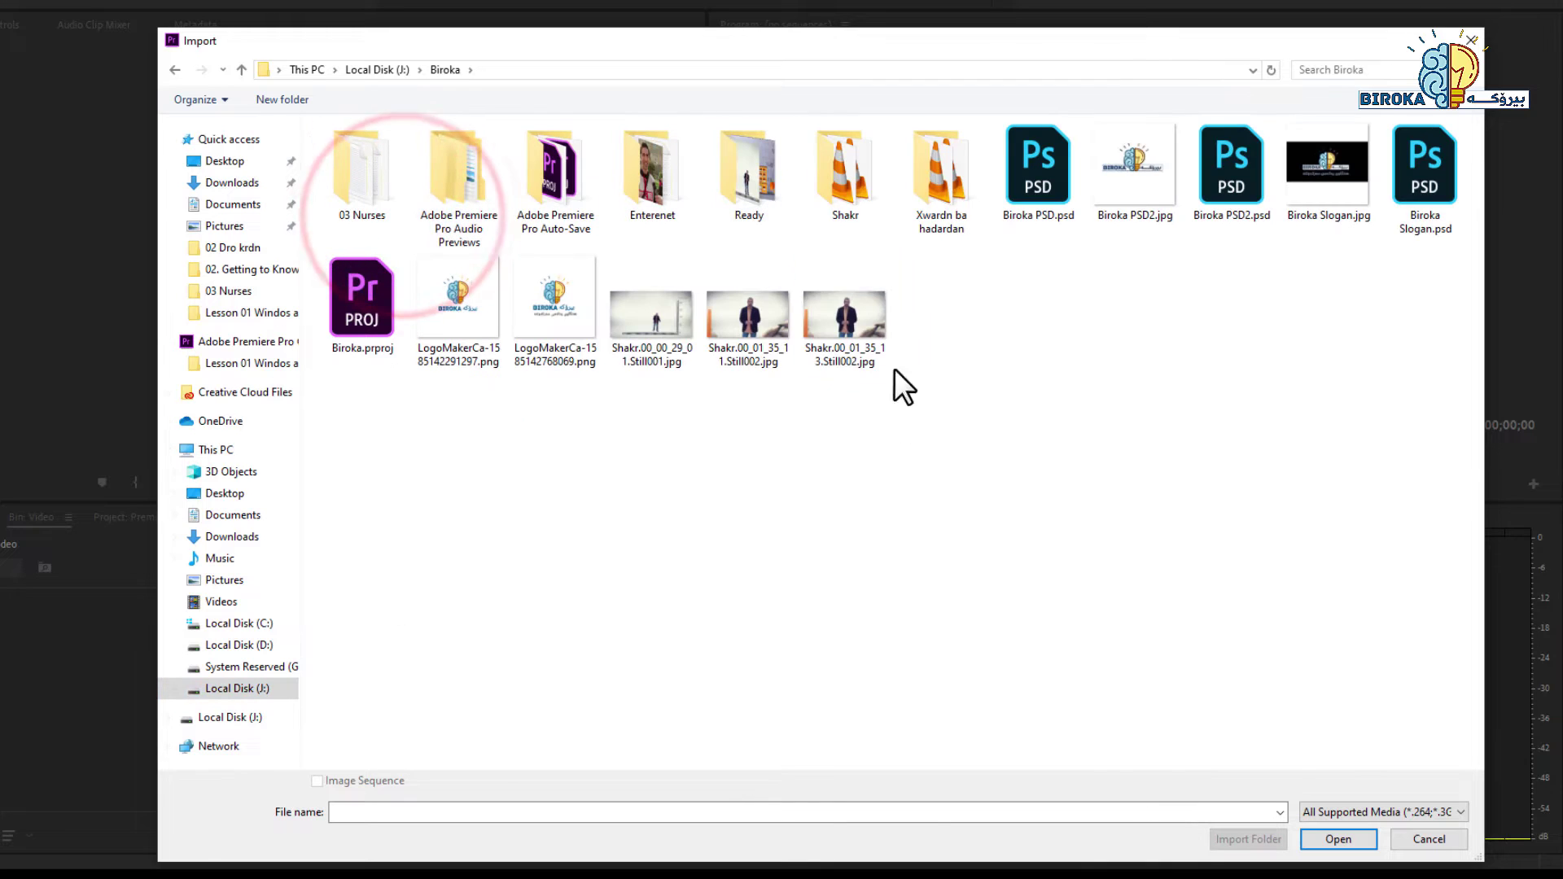
{"action": "double_click", "coordinate": [734, 194]}
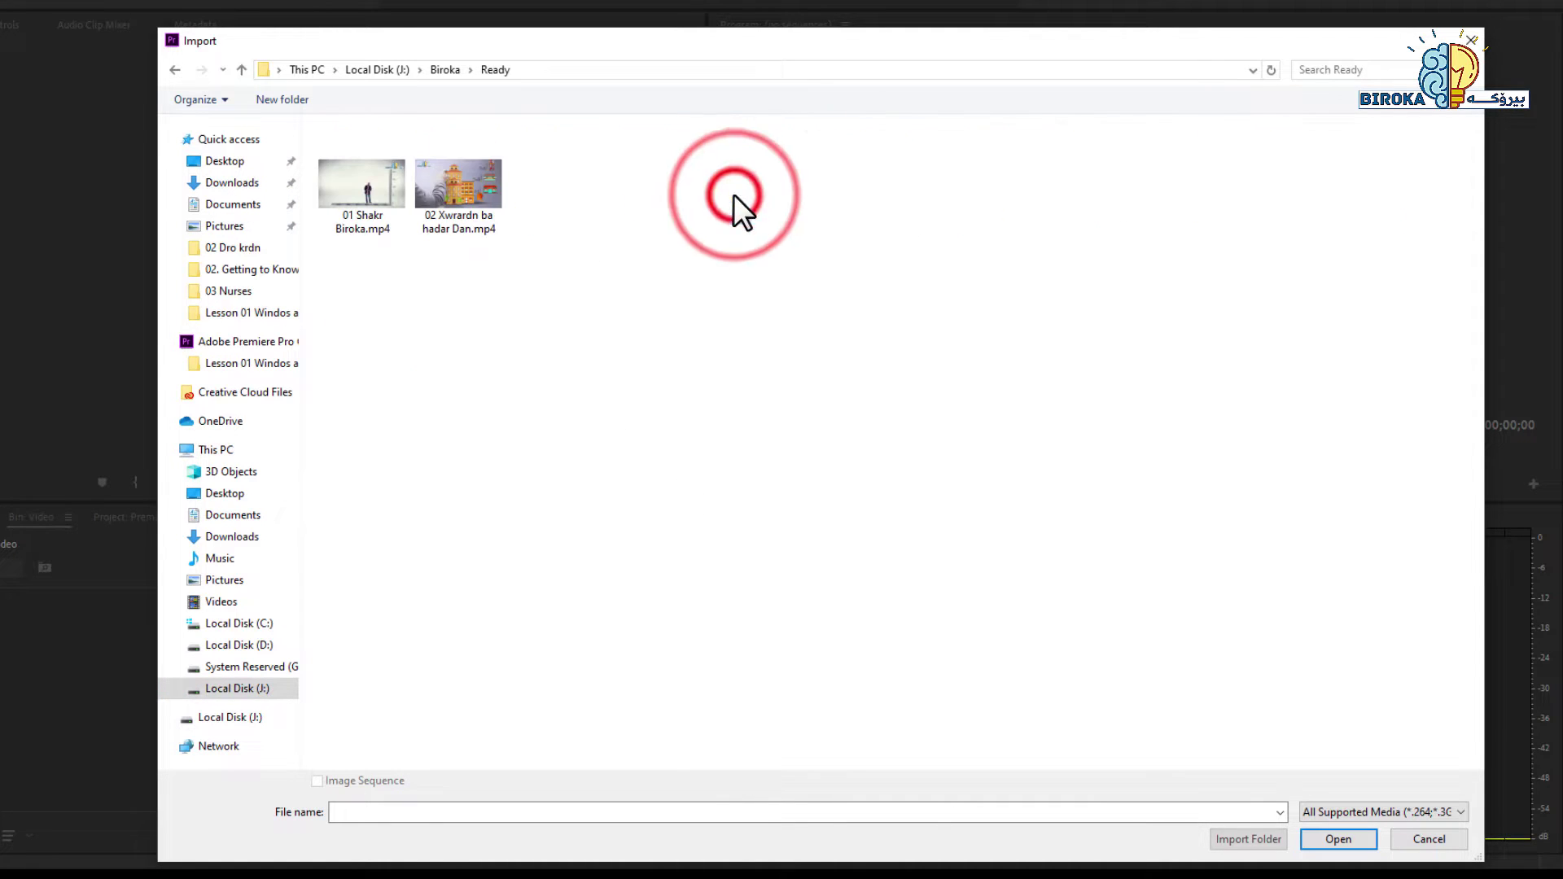
{"action": "left_click_drag", "start_coordinate": [603, 265], "coordinate": [378, 224]}
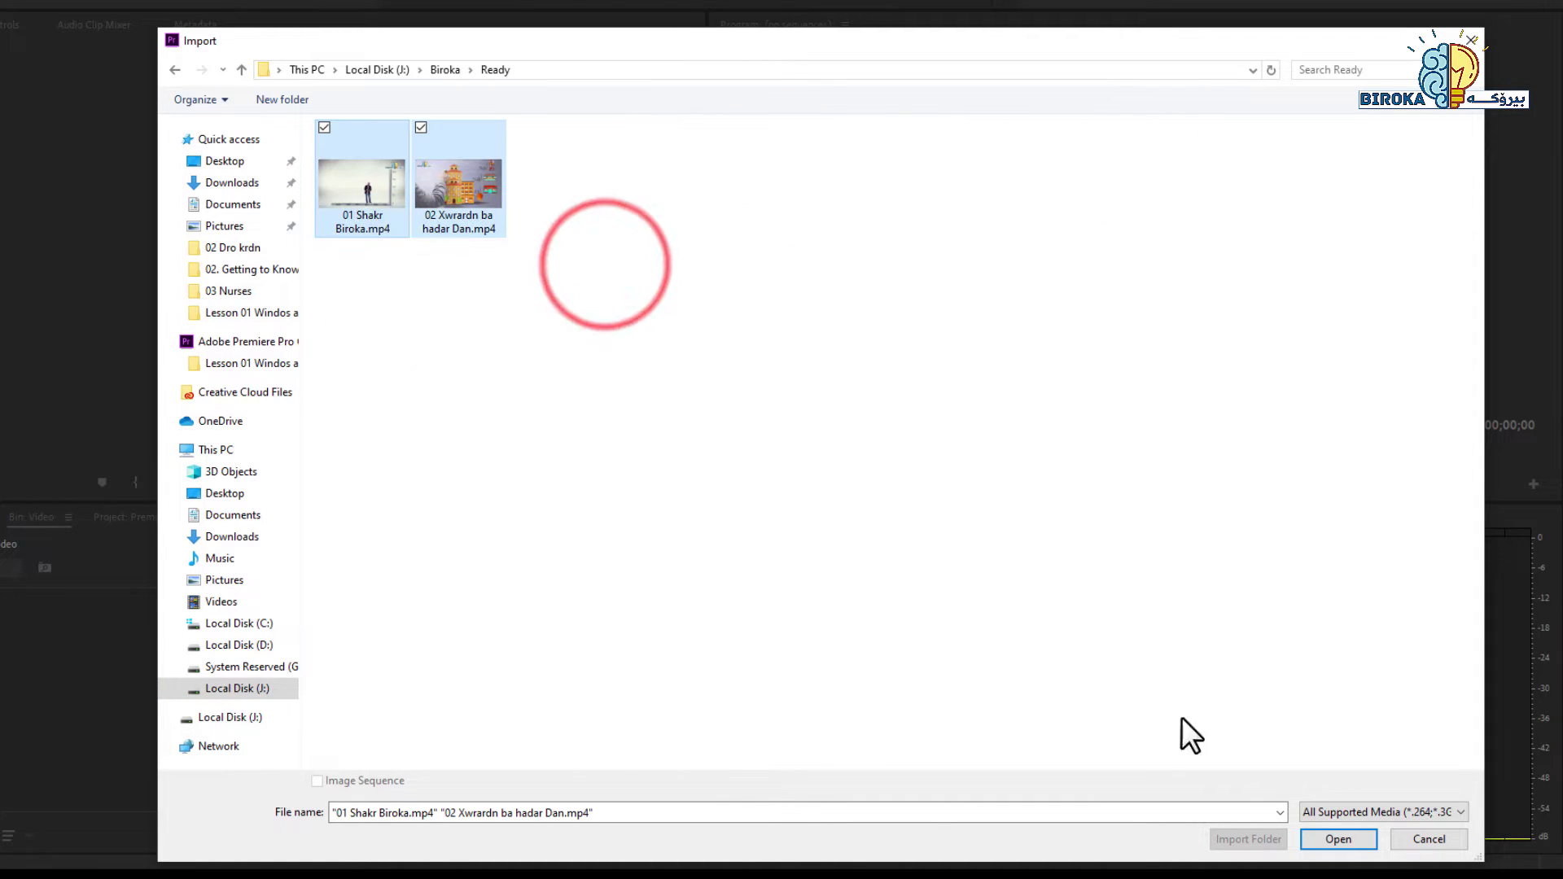
{"action": "left_click", "coordinate": [1338, 838]}
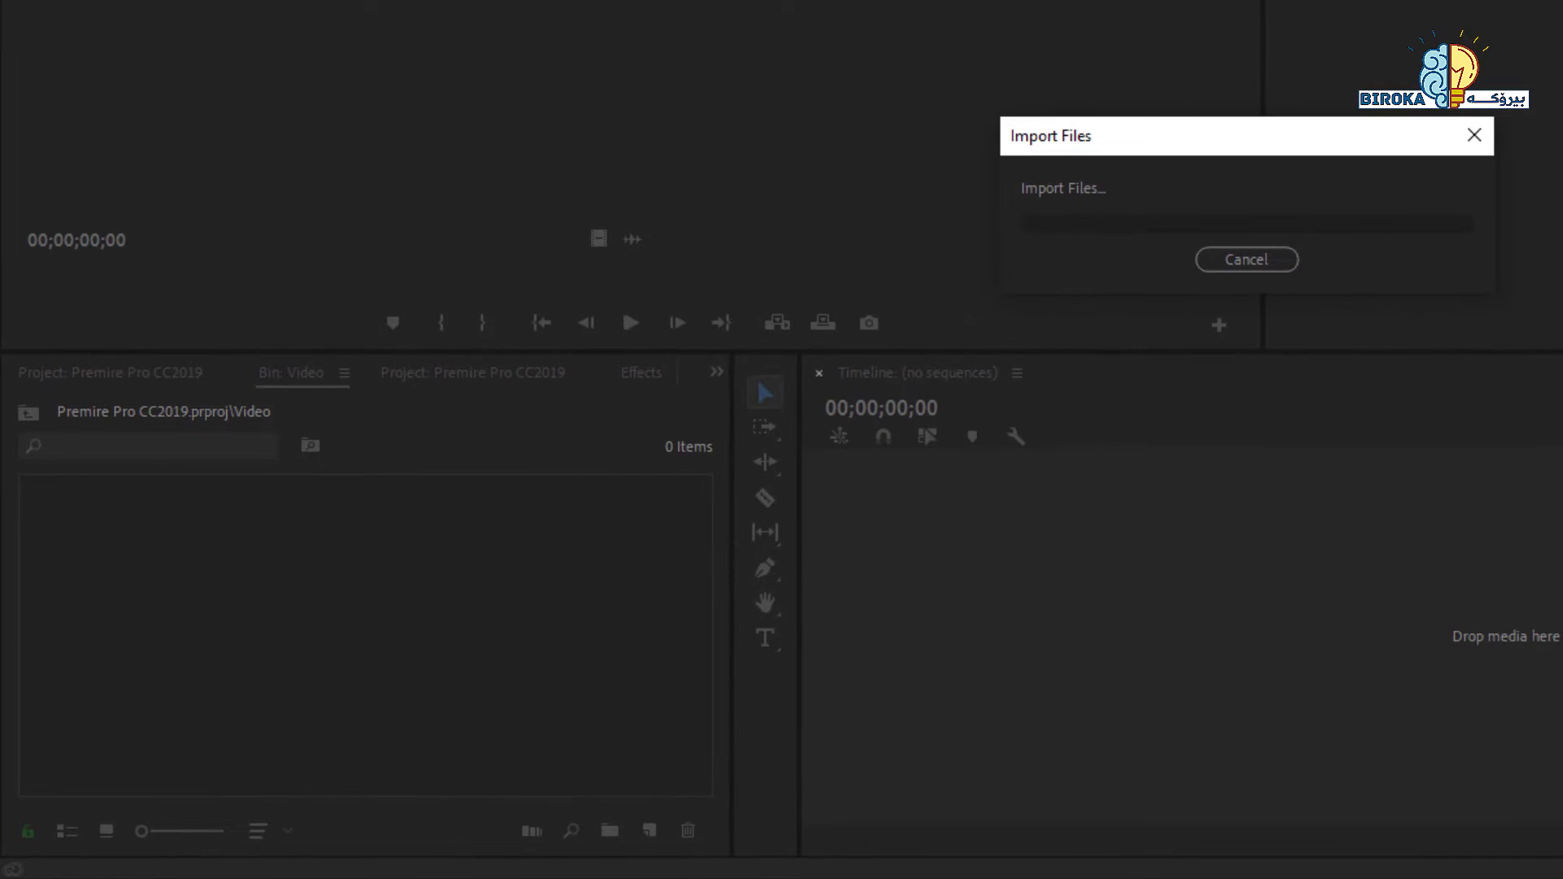
{"action": "left_click", "coordinate": [666, 650]}
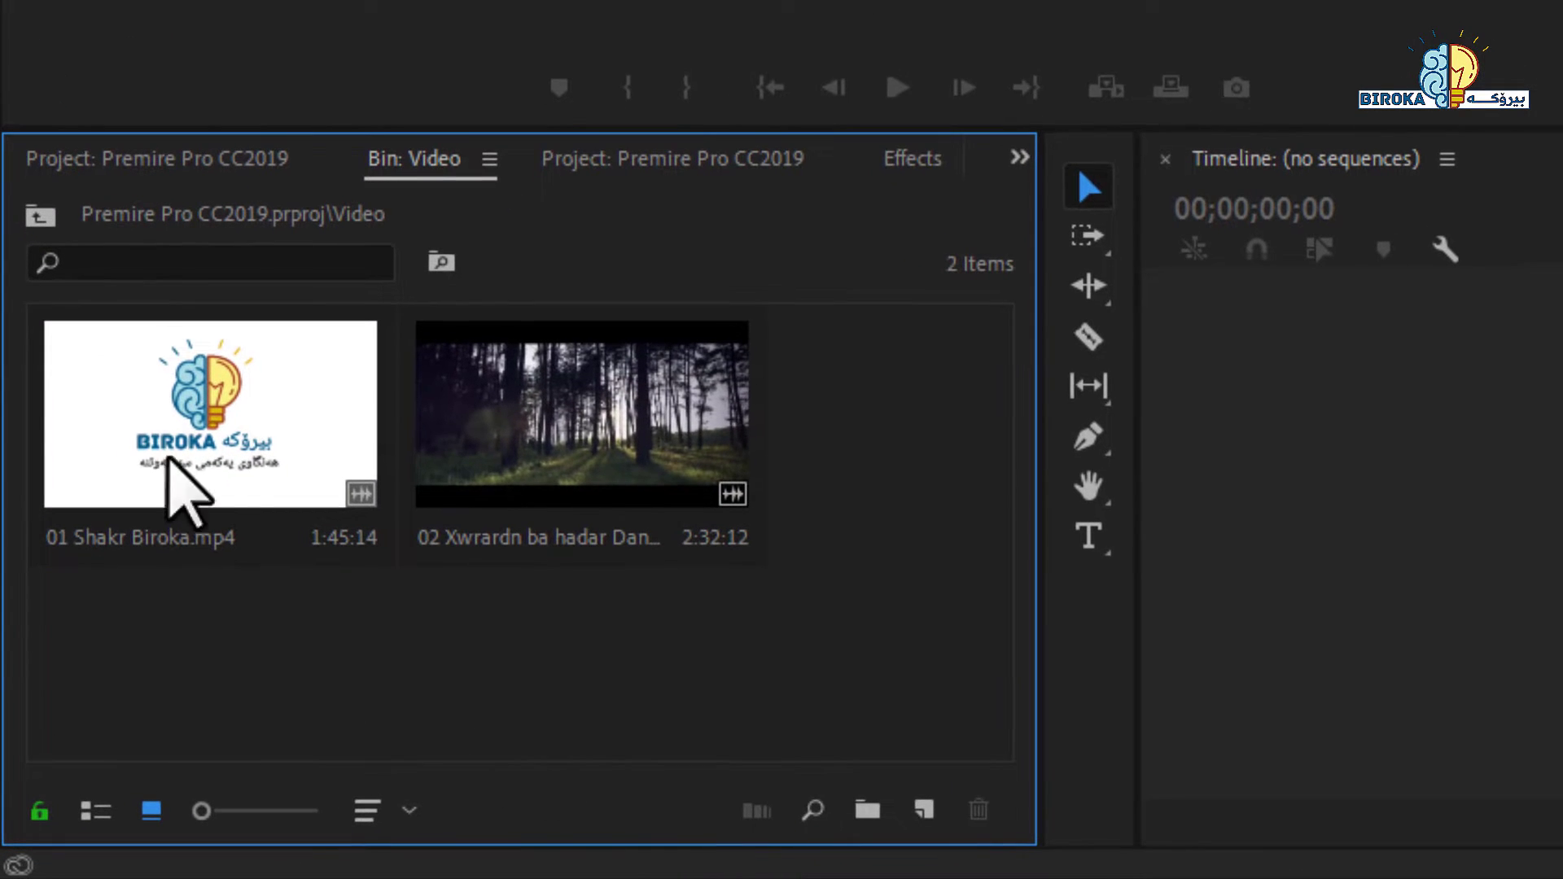
{"action": "left_click", "coordinate": [514, 643]}
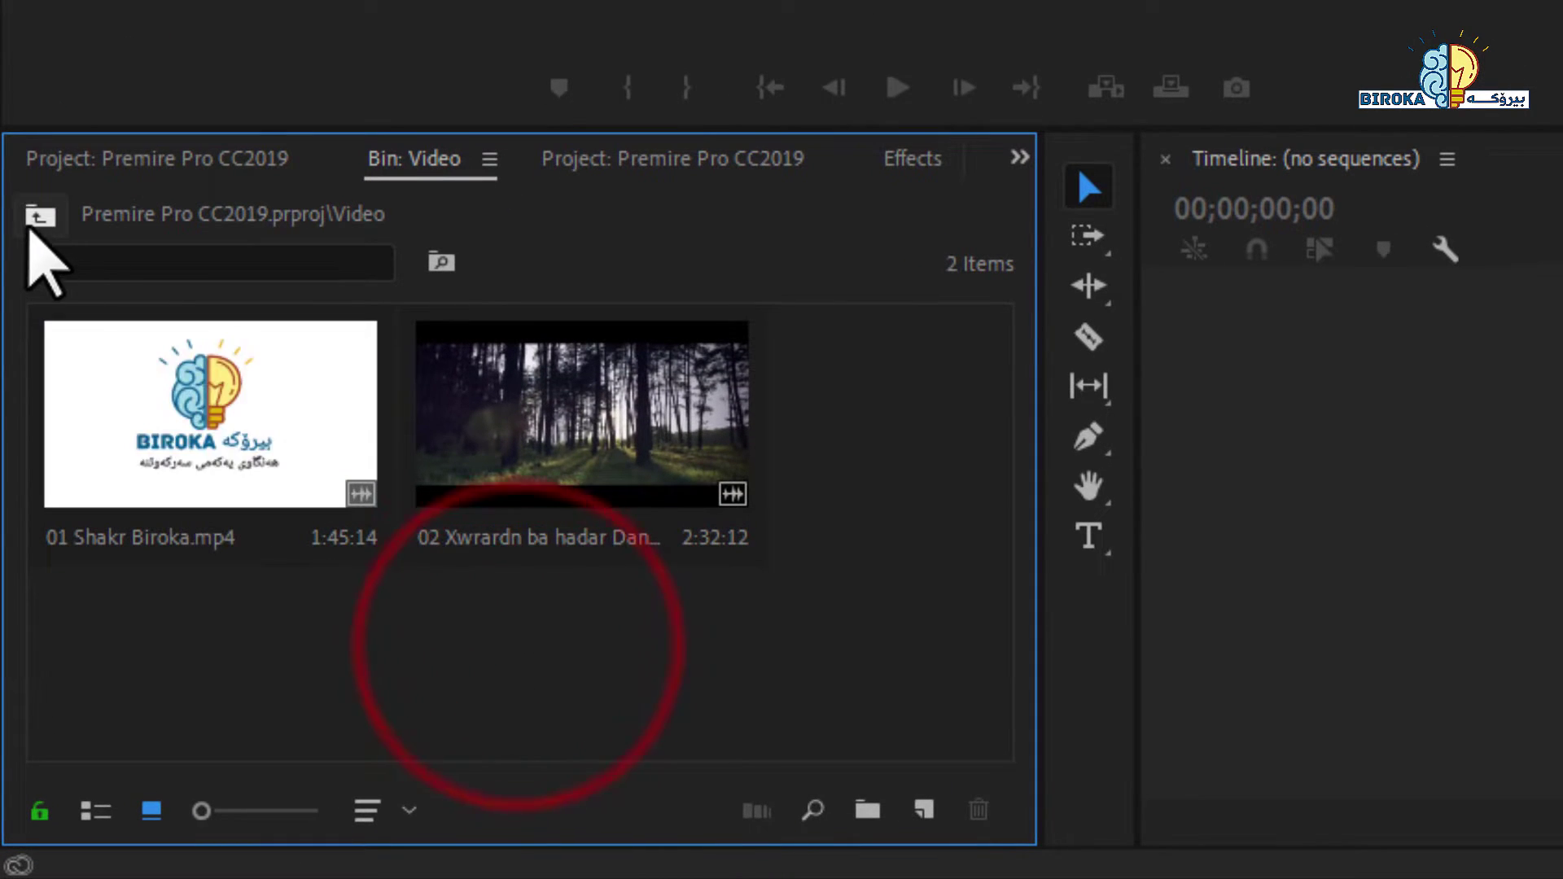
Return to the project root, open the Music bin, and start a media import from the Biroka\Shakr folder.
{"action": "left_click", "coordinate": [37, 215]}
{"action": "double_click", "coordinate": [552, 436]}
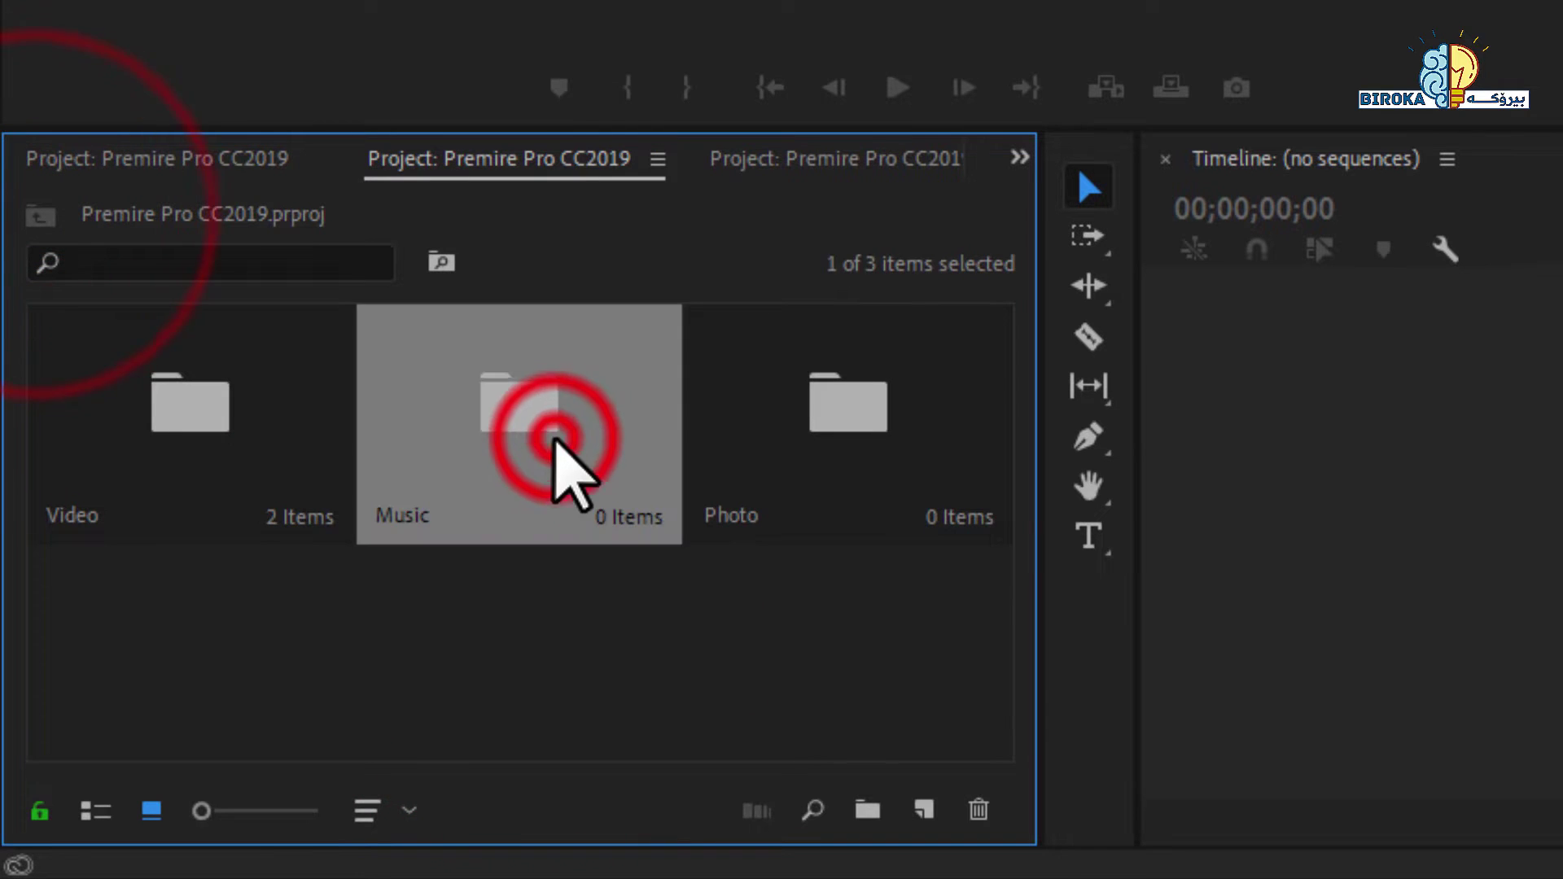
{"action": "double_click", "coordinate": [655, 492]}
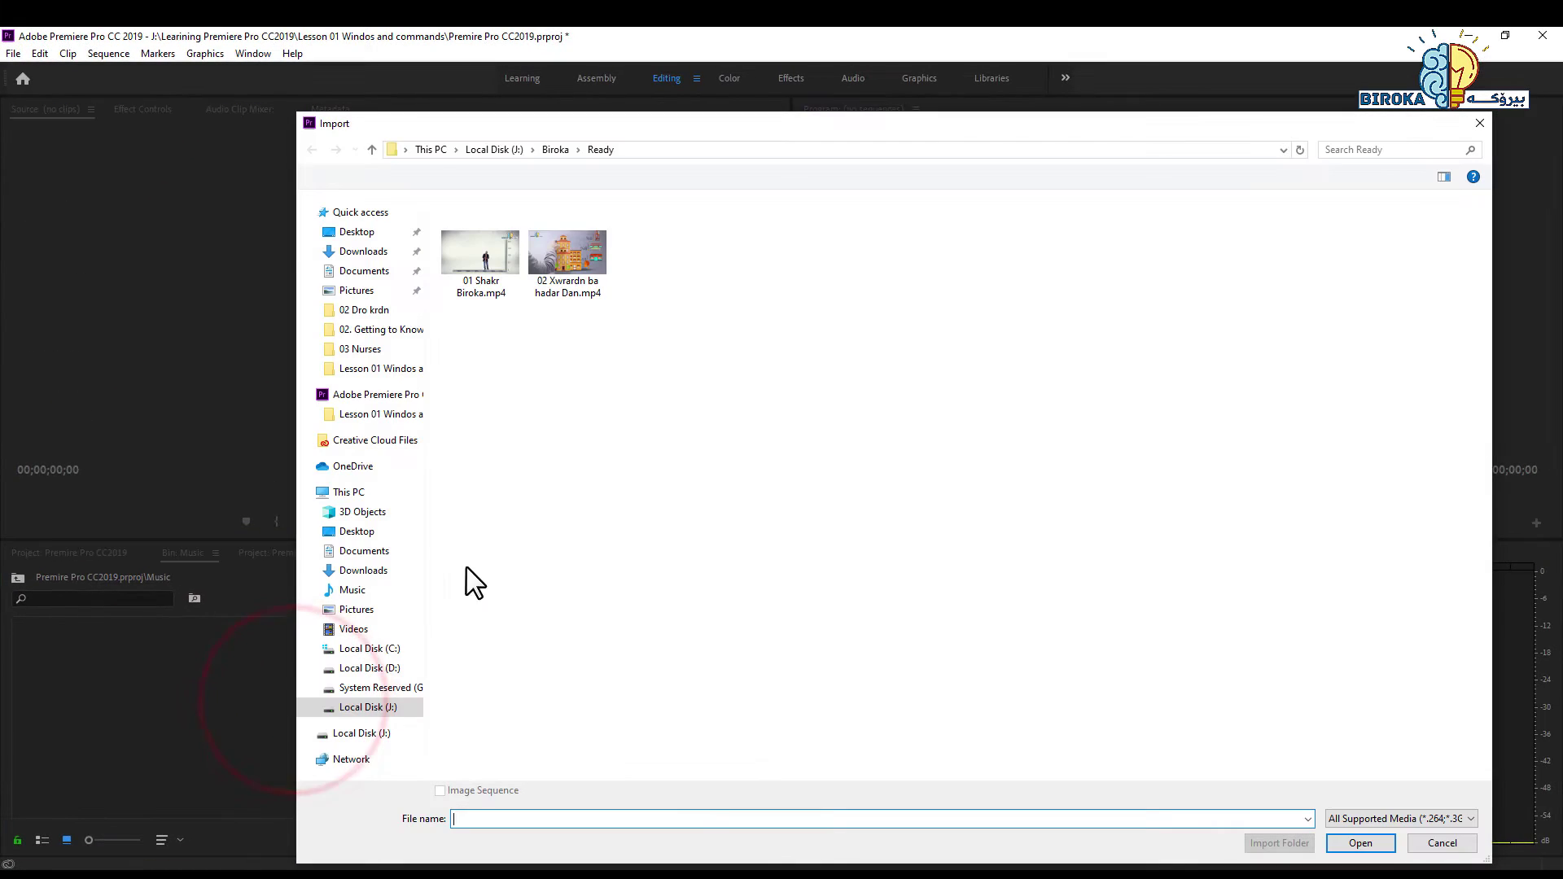
{"action": "left_click", "coordinate": [549, 146]}
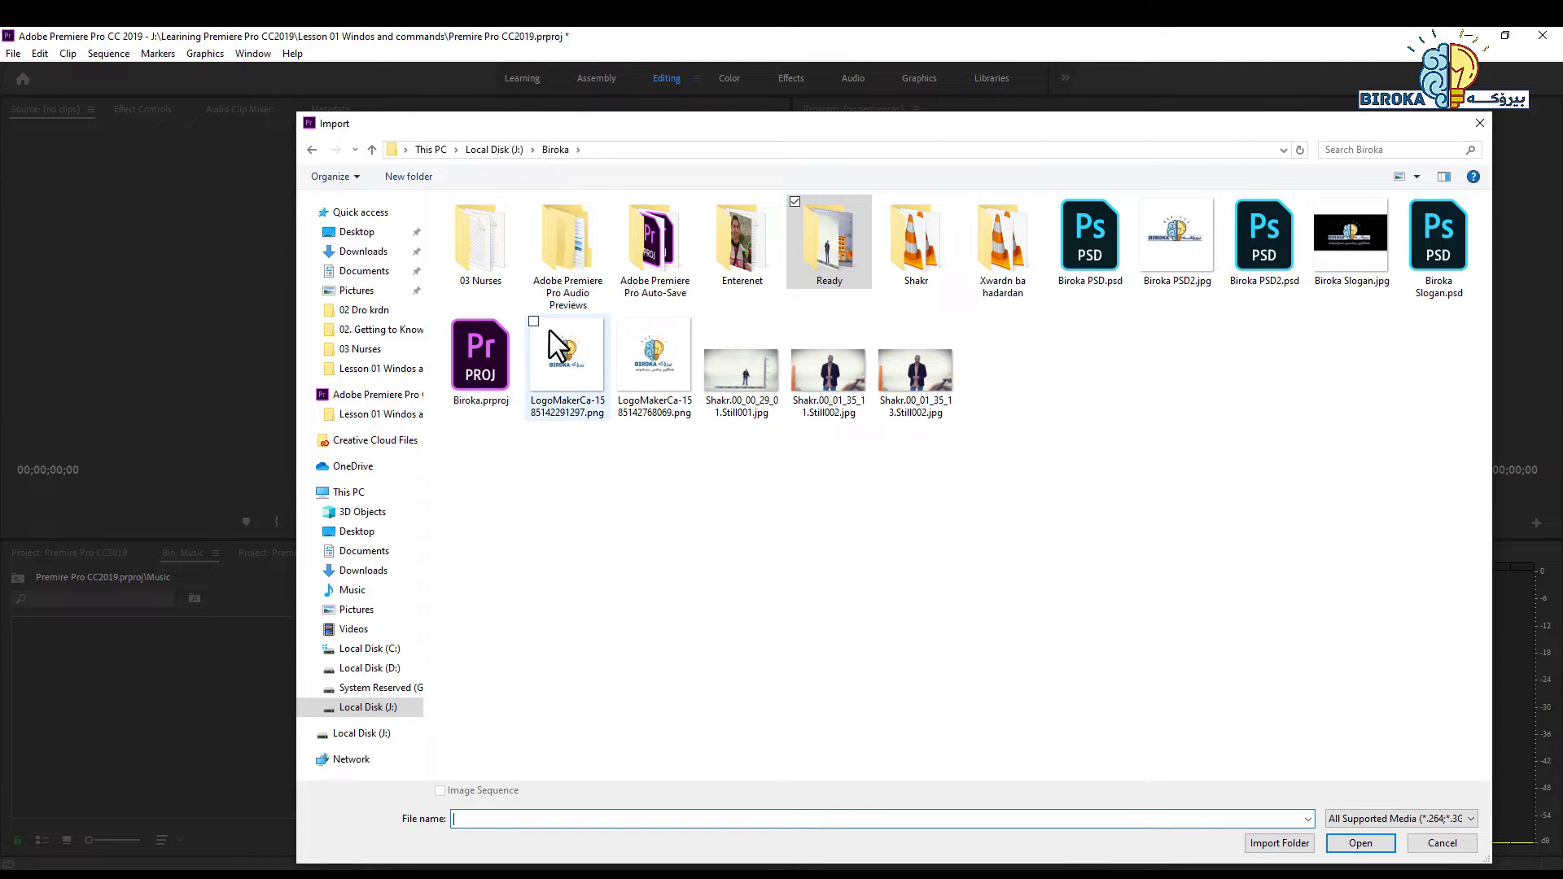
{"action": "double_click", "coordinate": [917, 261]}
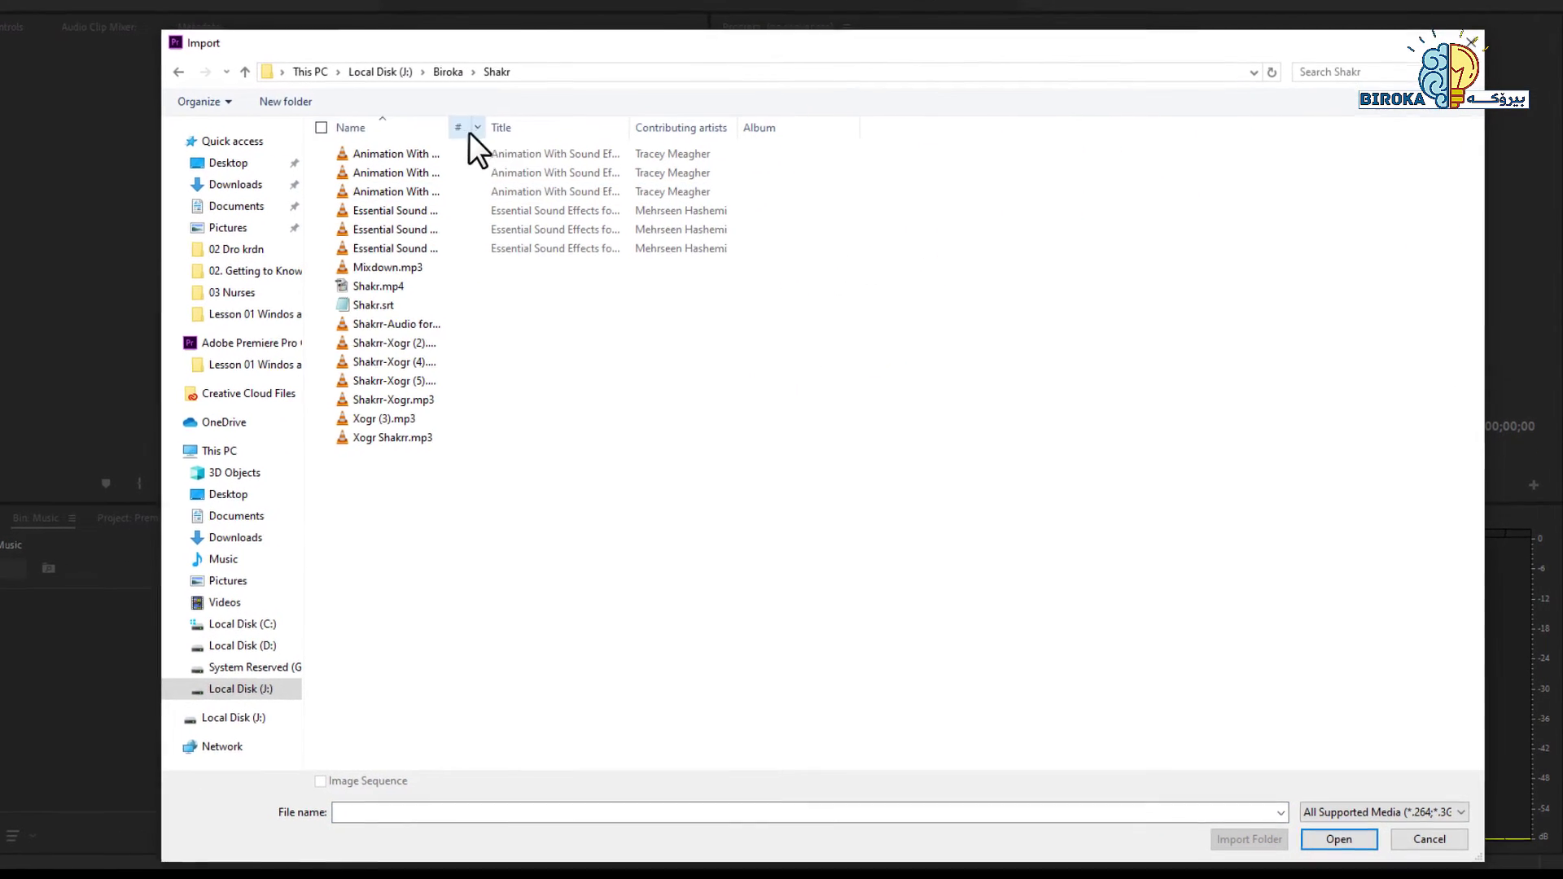
Widen the file name column and import the first "Animation With Sound Effects" and first "Essential Sound Effects" MP3s into the Music bin.
{"action": "left_click_drag", "start_coordinate": [455, 131], "coordinate": [874, 132]}
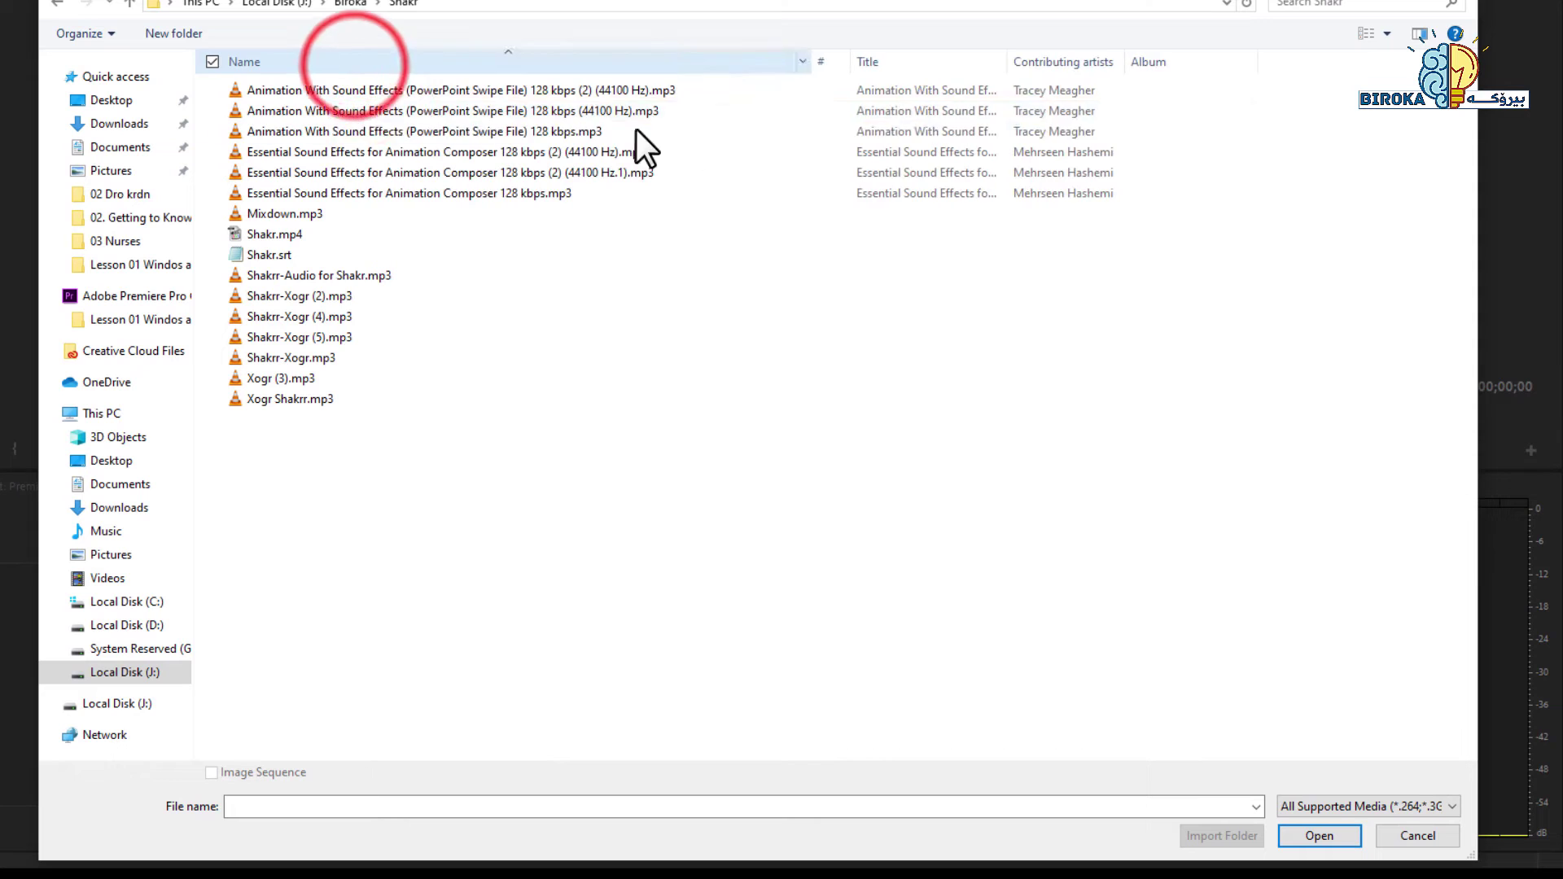
{"action": "left_click", "coordinate": [442, 89]}
{"action": "left_click", "coordinate": [505, 150], "text": "ctrl"}
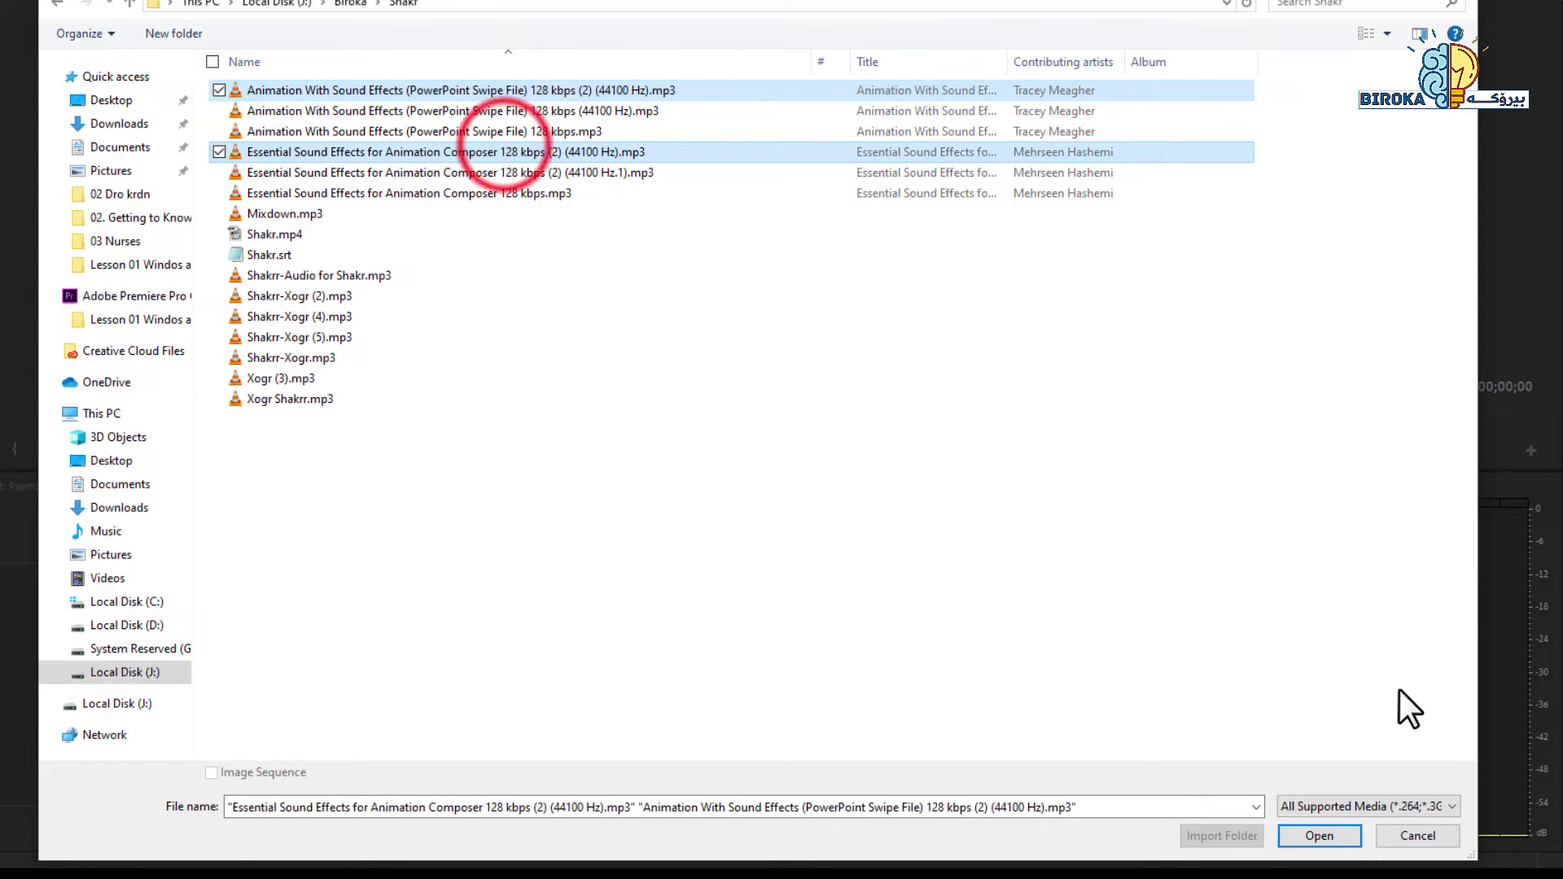
{"action": "left_click", "coordinate": [1323, 835]}
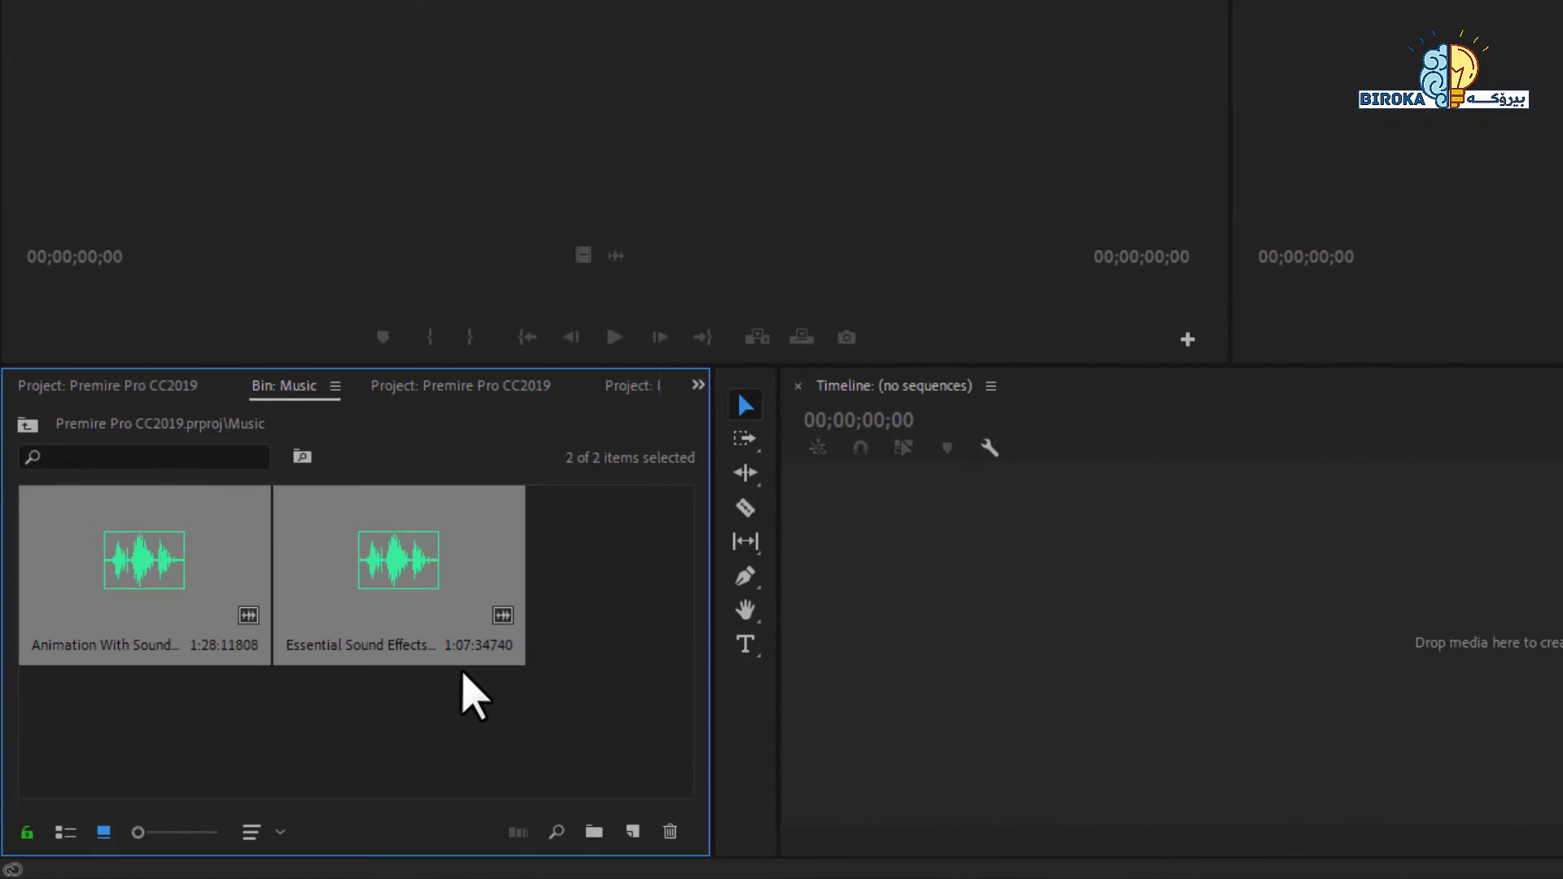
{"action": "left_click", "coordinate": [612, 690]}
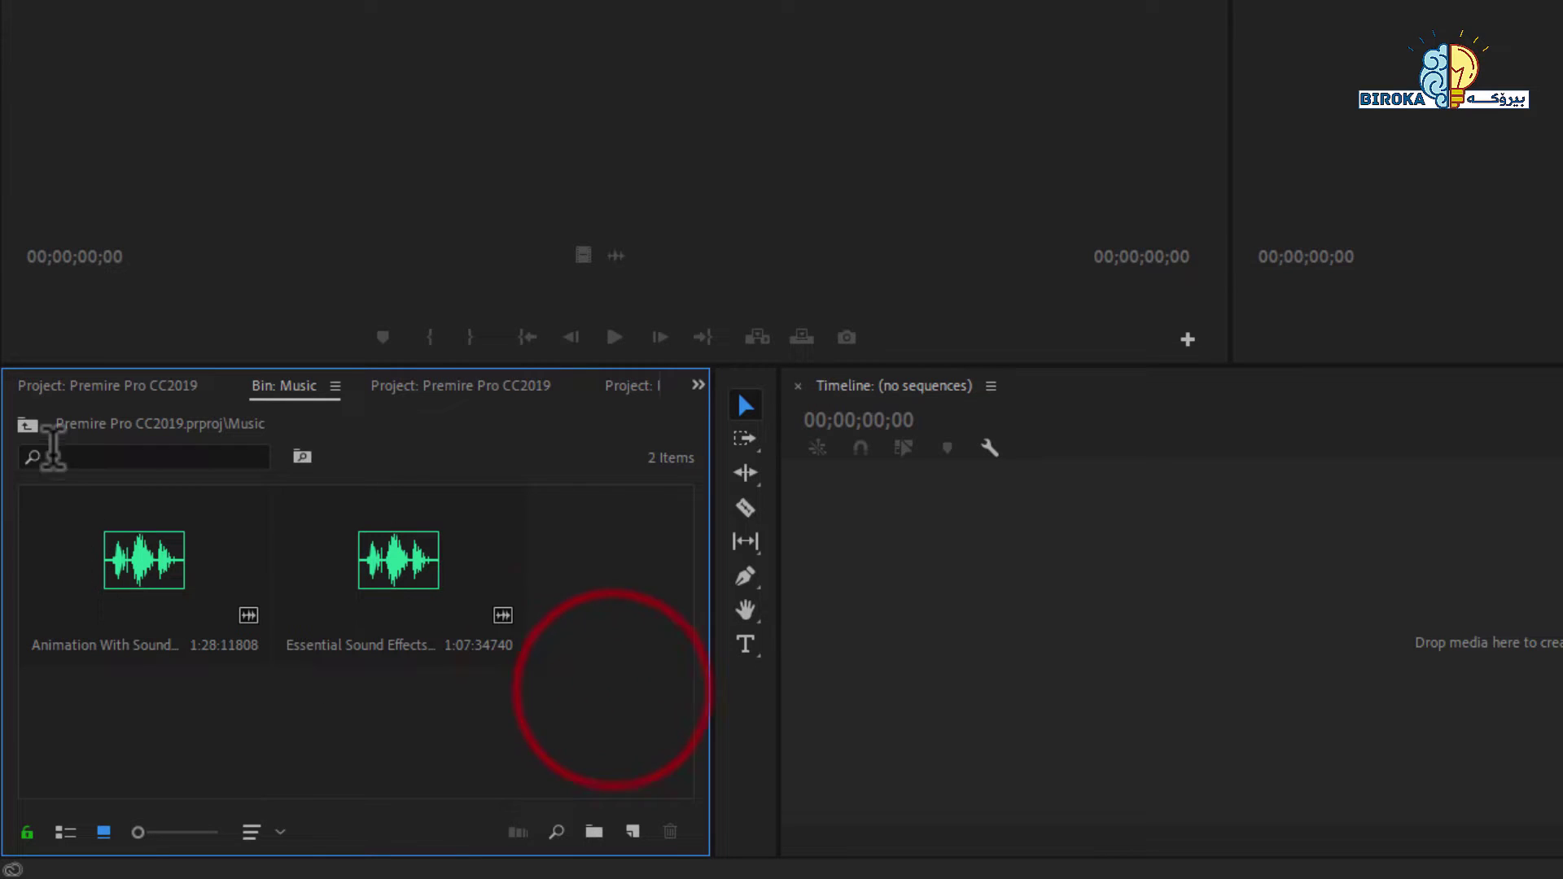
Go back to the project's root level and reopen the Video bin.
{"action": "left_click", "coordinate": [25, 424]}
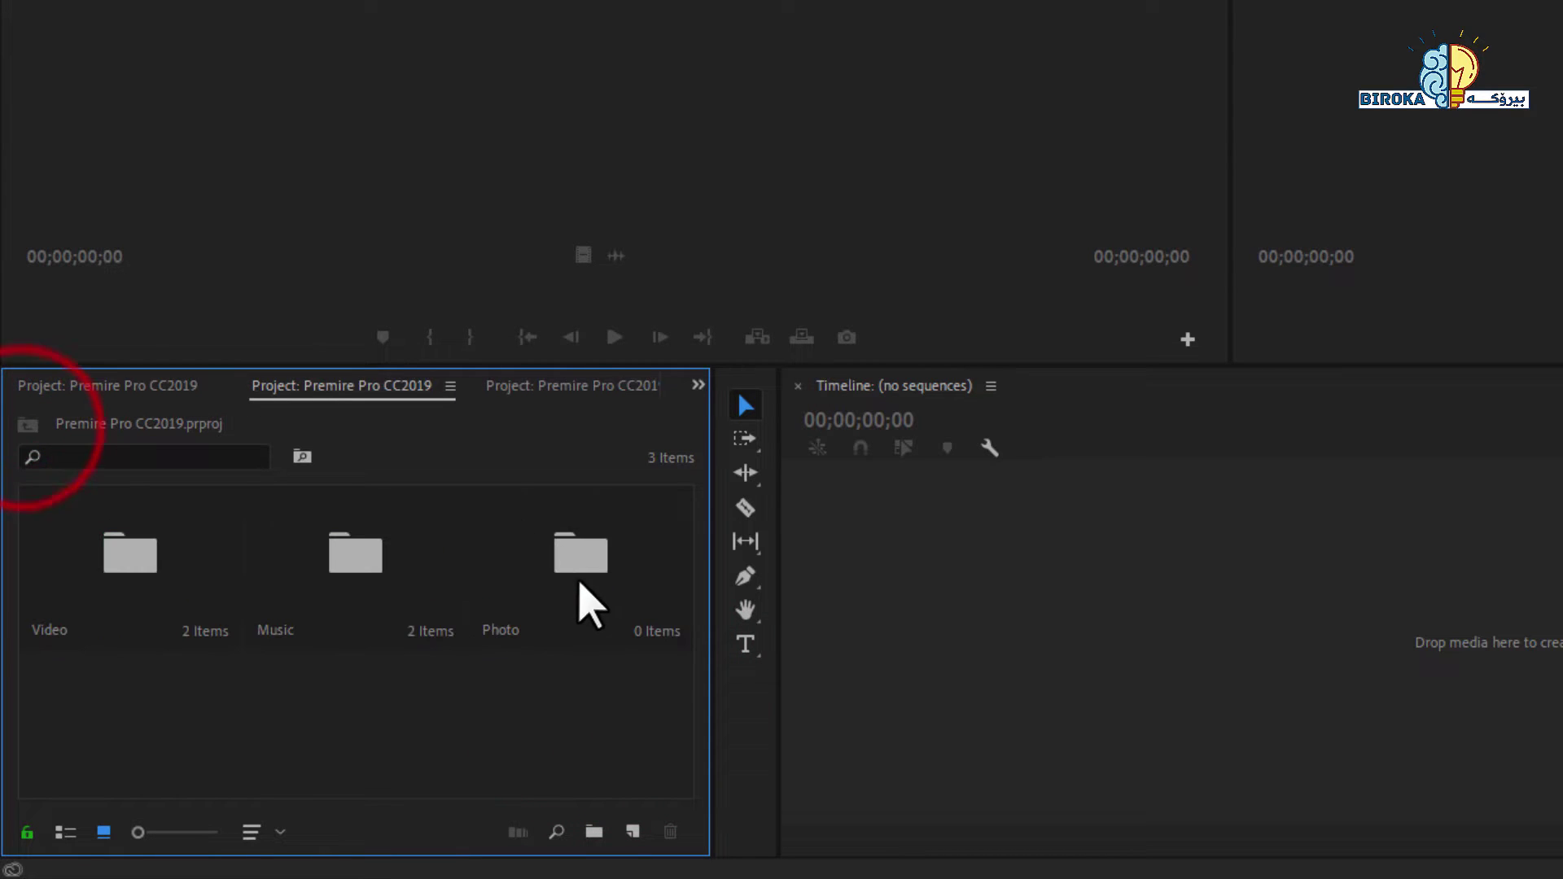
{"action": "left_click", "coordinate": [579, 582]}
{"action": "left_click", "coordinate": [114, 619]}
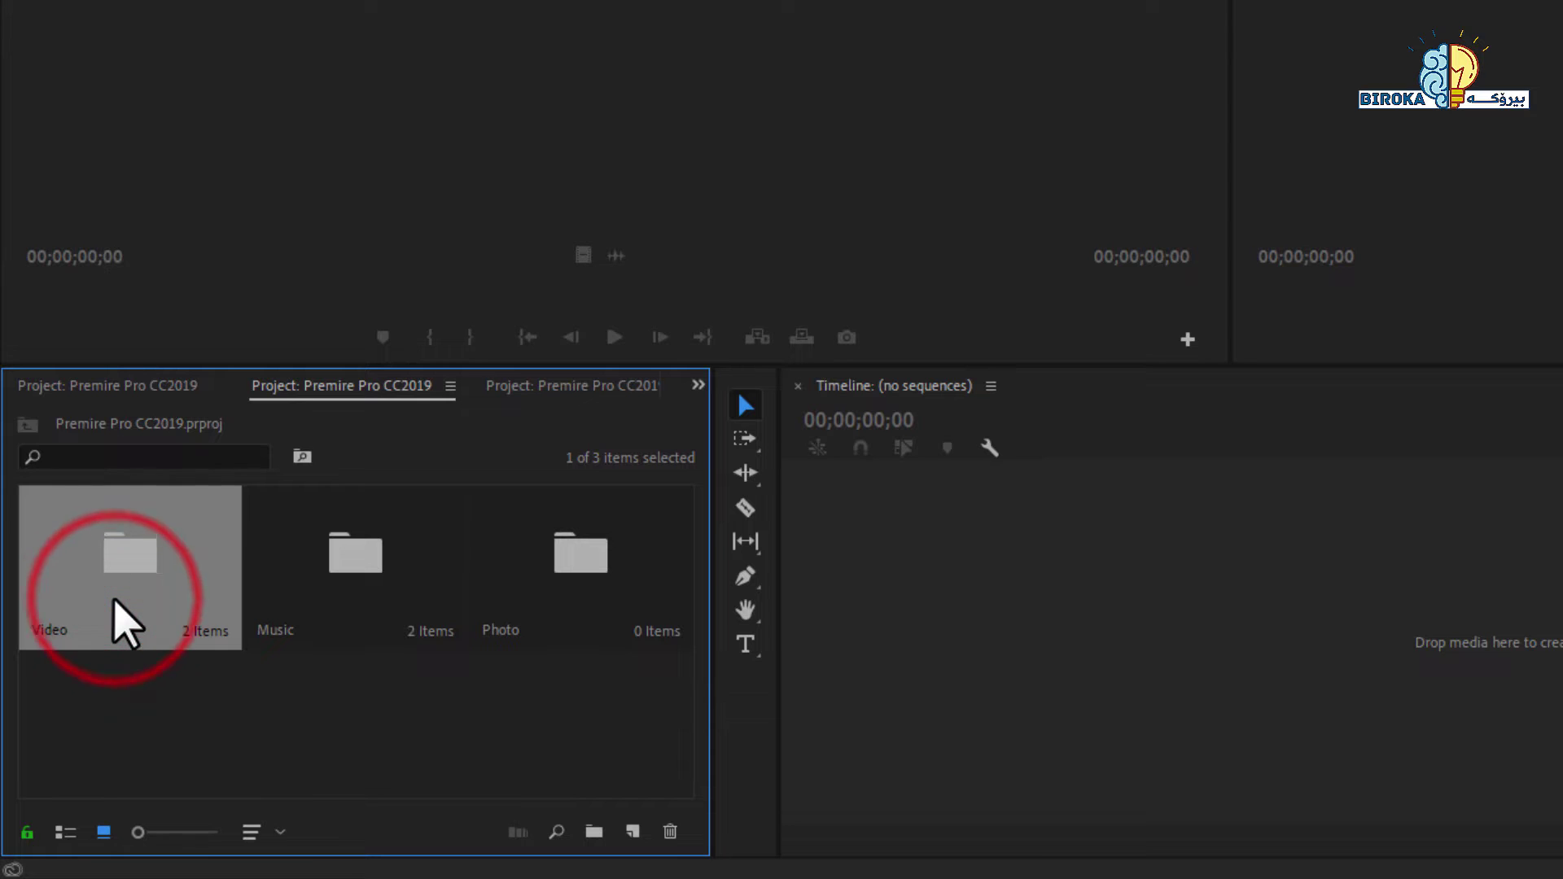
{"action": "double_click", "coordinate": [114, 619]}
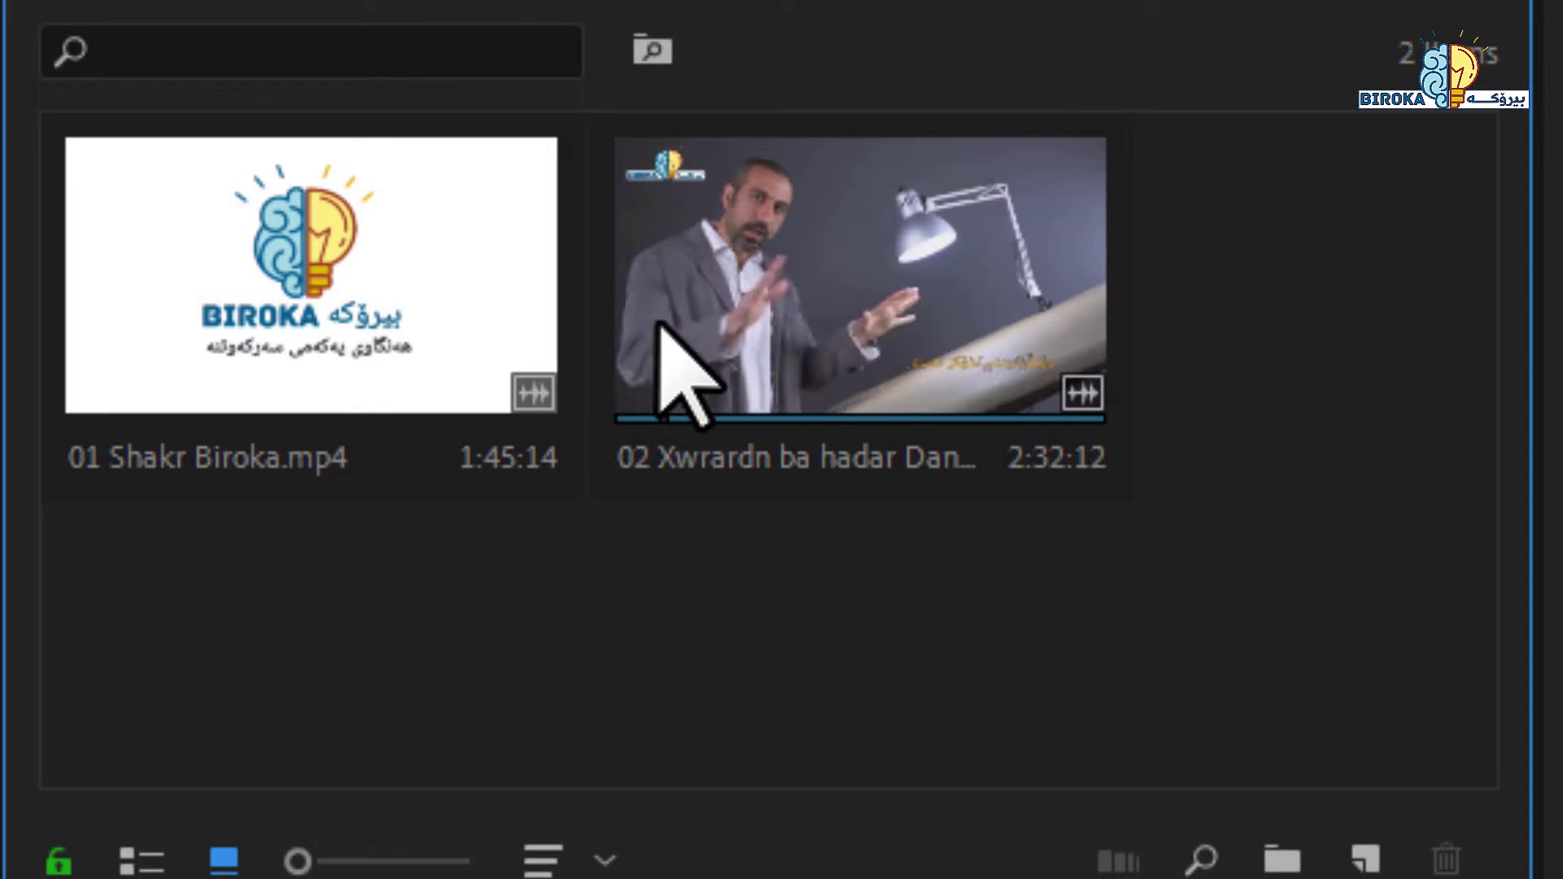
Preview the two video clips in the bin by scrubbing and playing the second clip's thumbnail and selecting the first clip.
{"action": "left_click", "coordinate": [769, 317]}
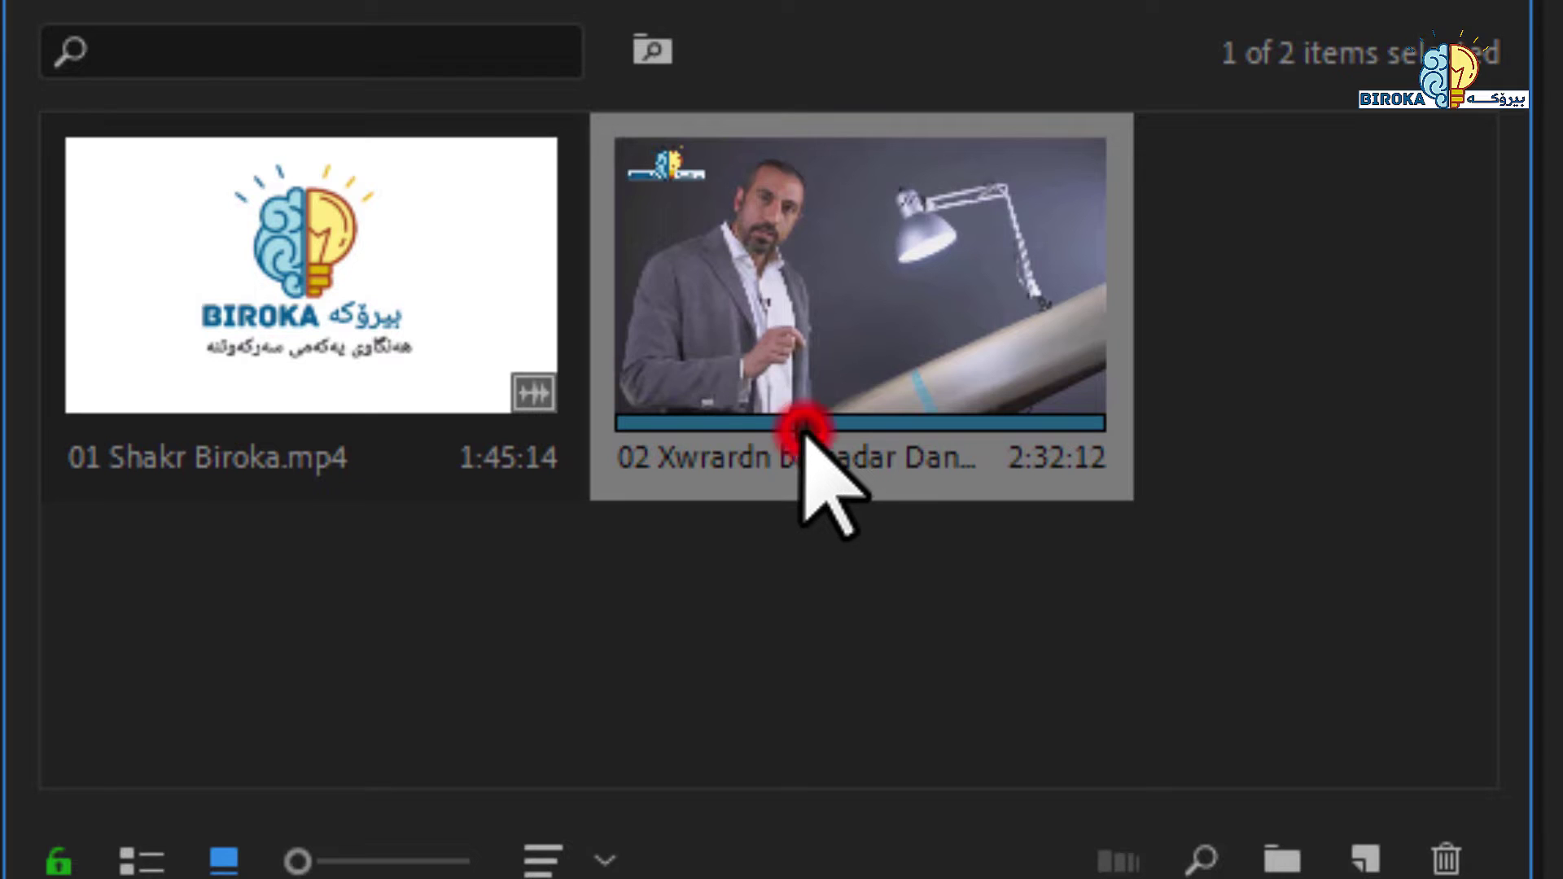
{"action": "left_click_drag", "start_coordinate": [801, 429], "coordinate": [731, 442]}
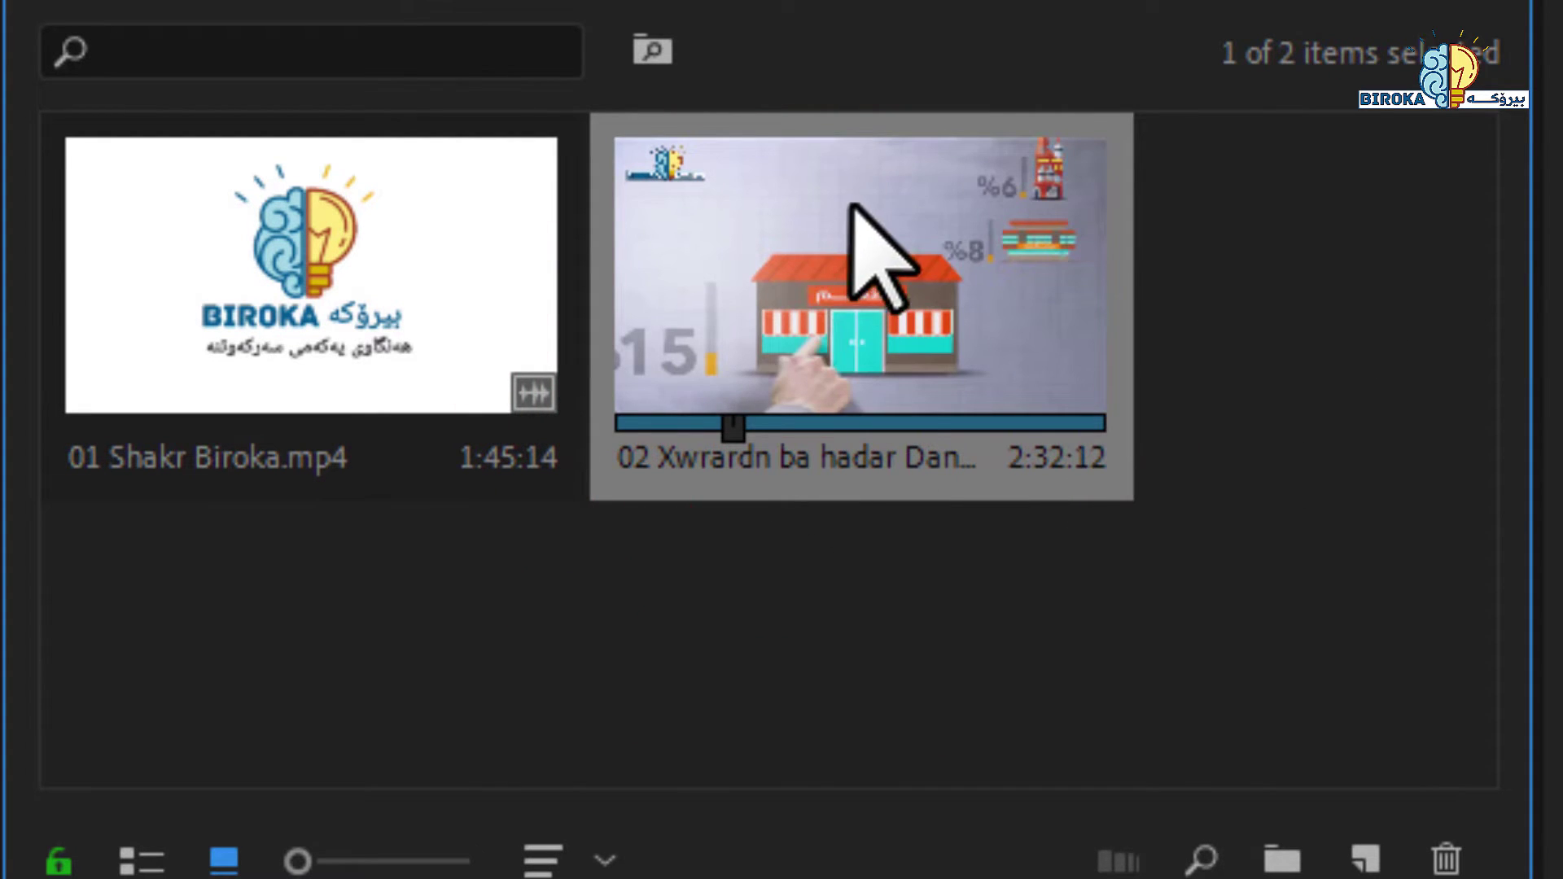
{"action": "key", "text": "space"}
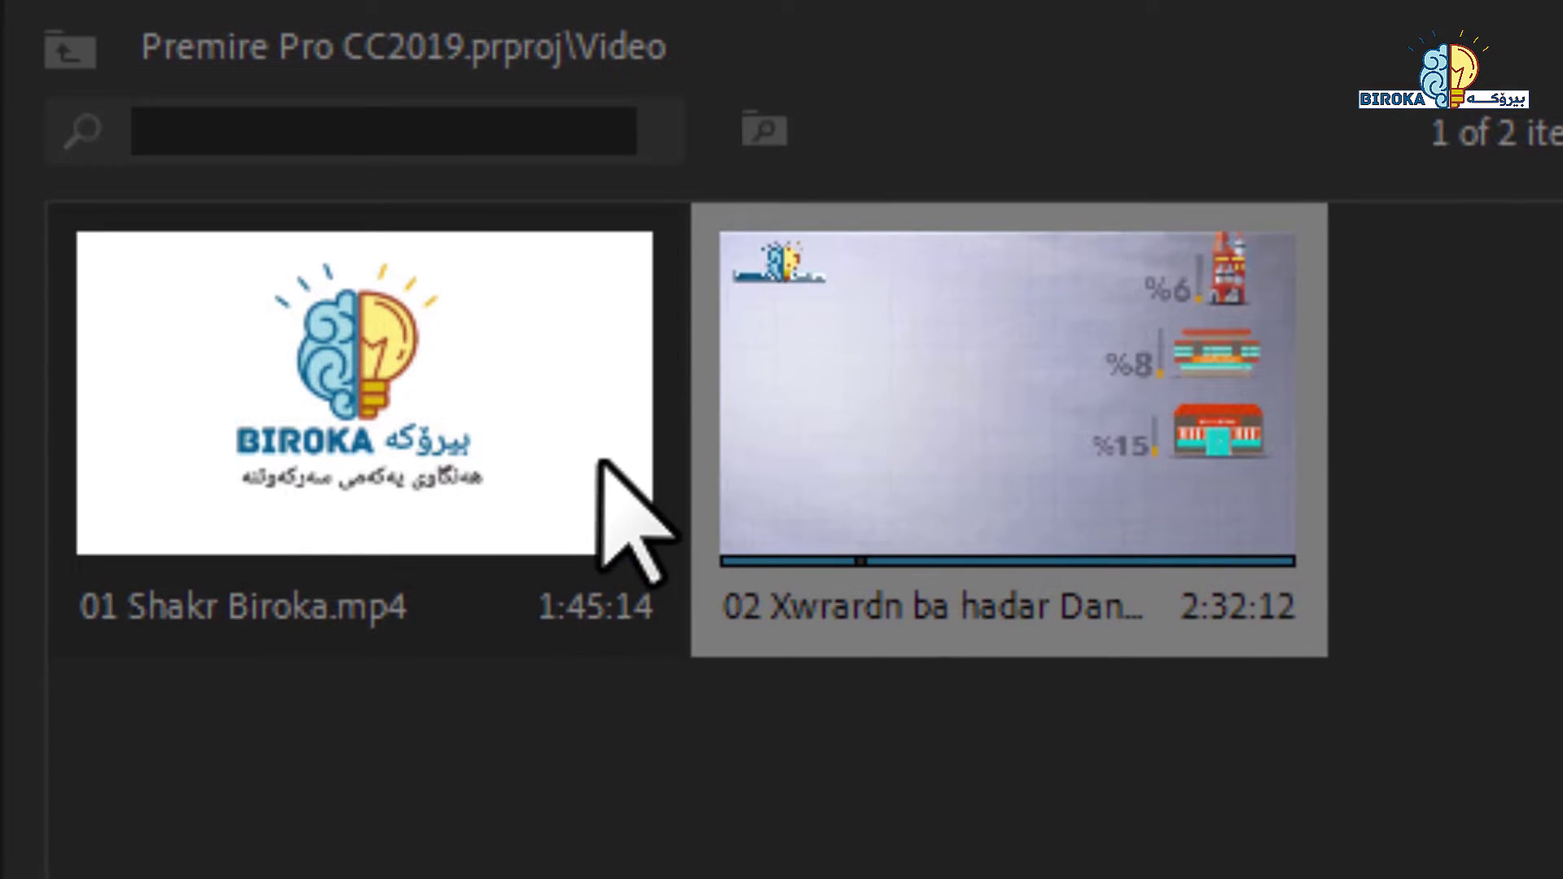
{"action": "left_click", "coordinate": [375, 417]}
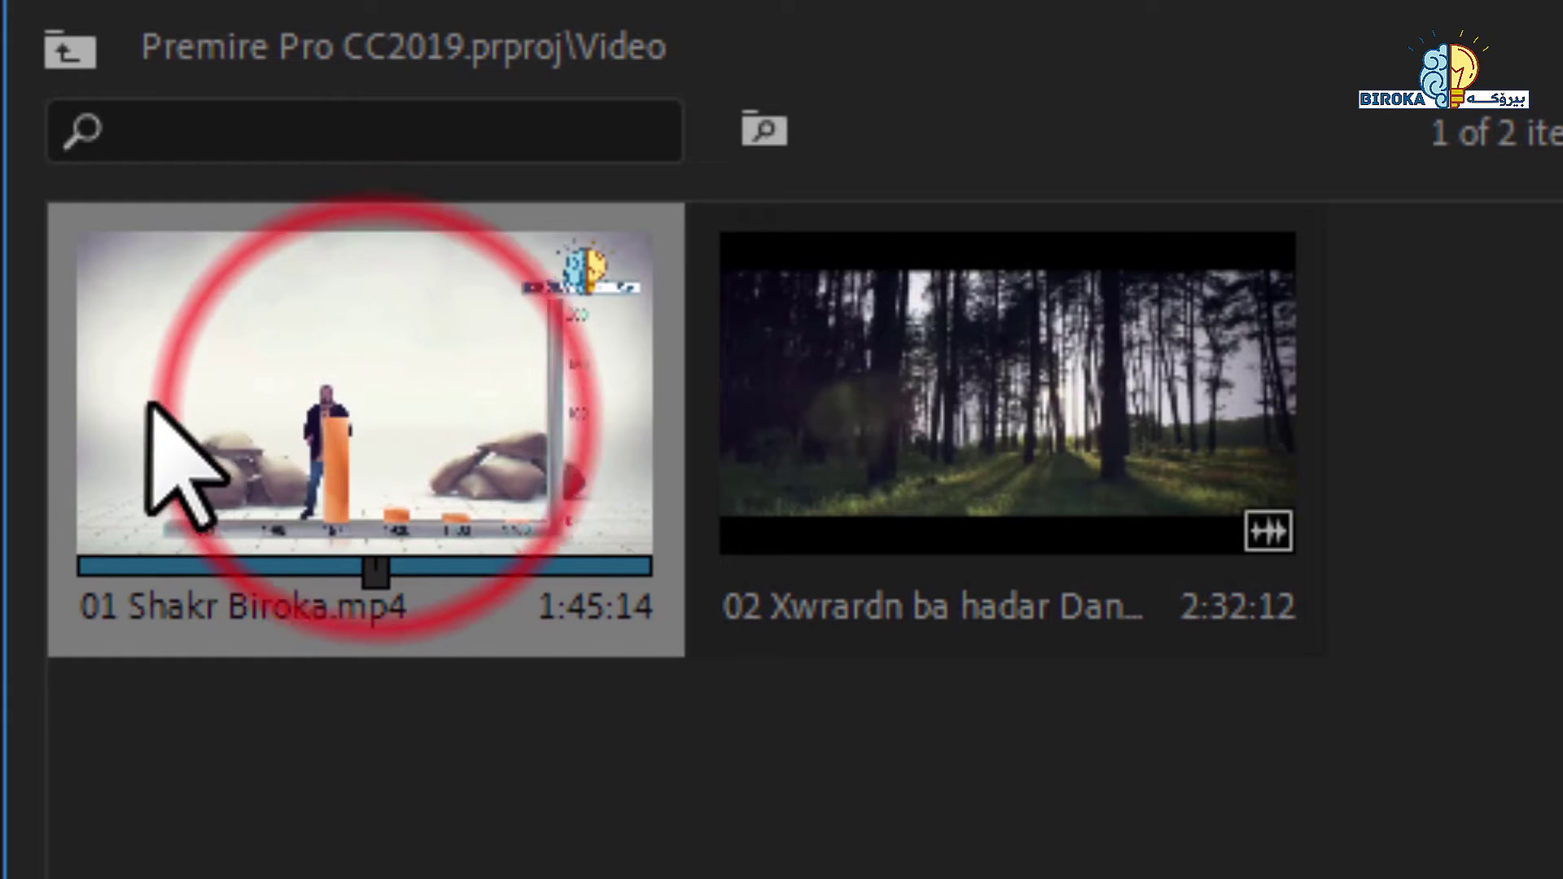
{"action": "left_click", "coordinate": [768, 781]}
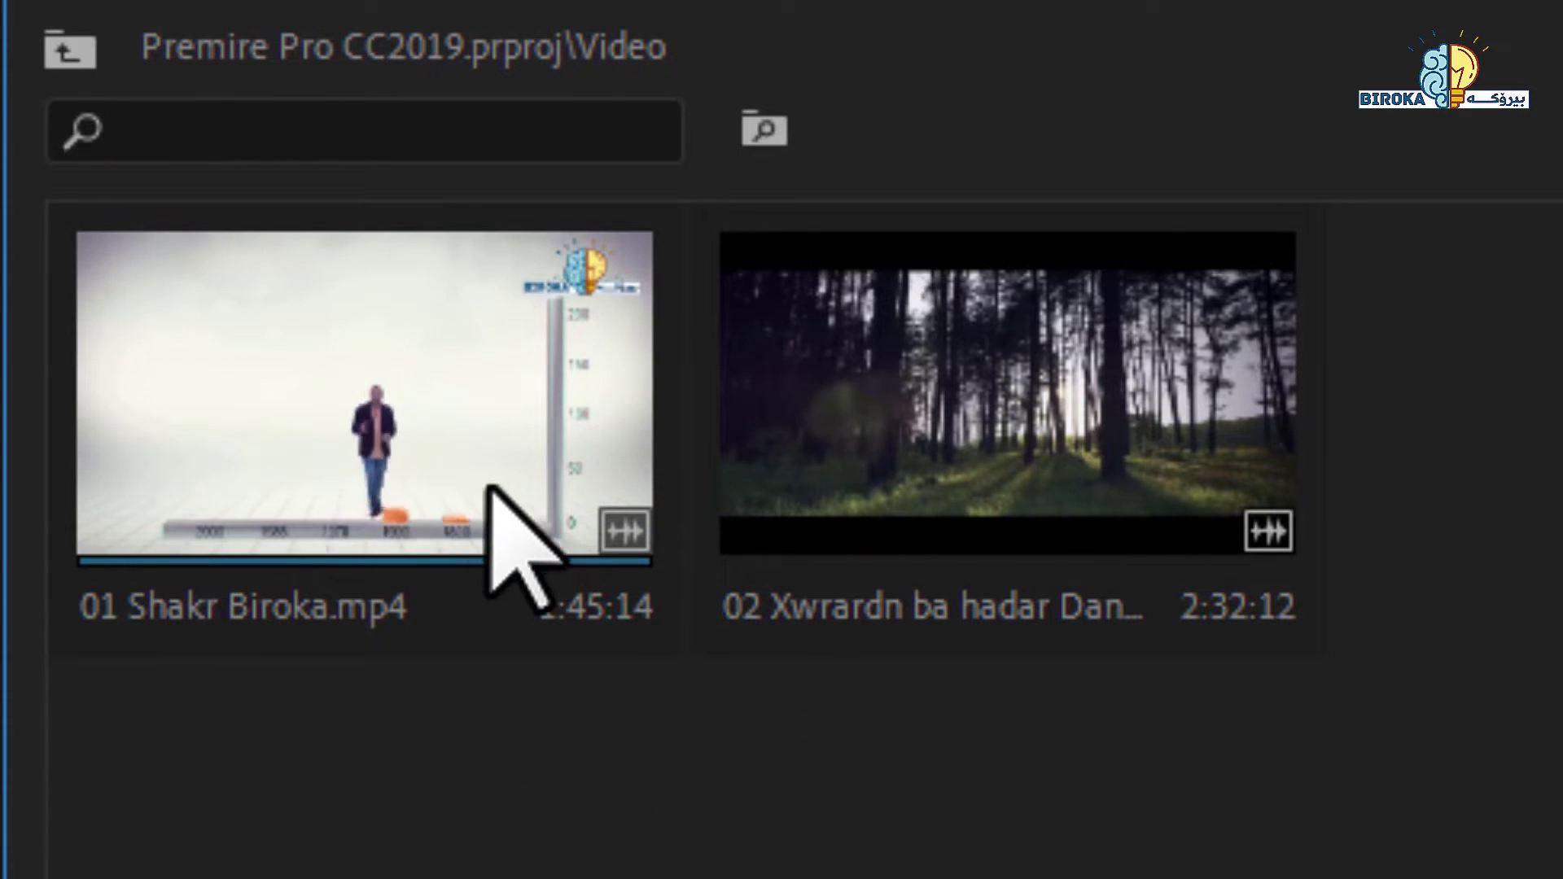
{"action": "left_click", "coordinate": [377, 442]}
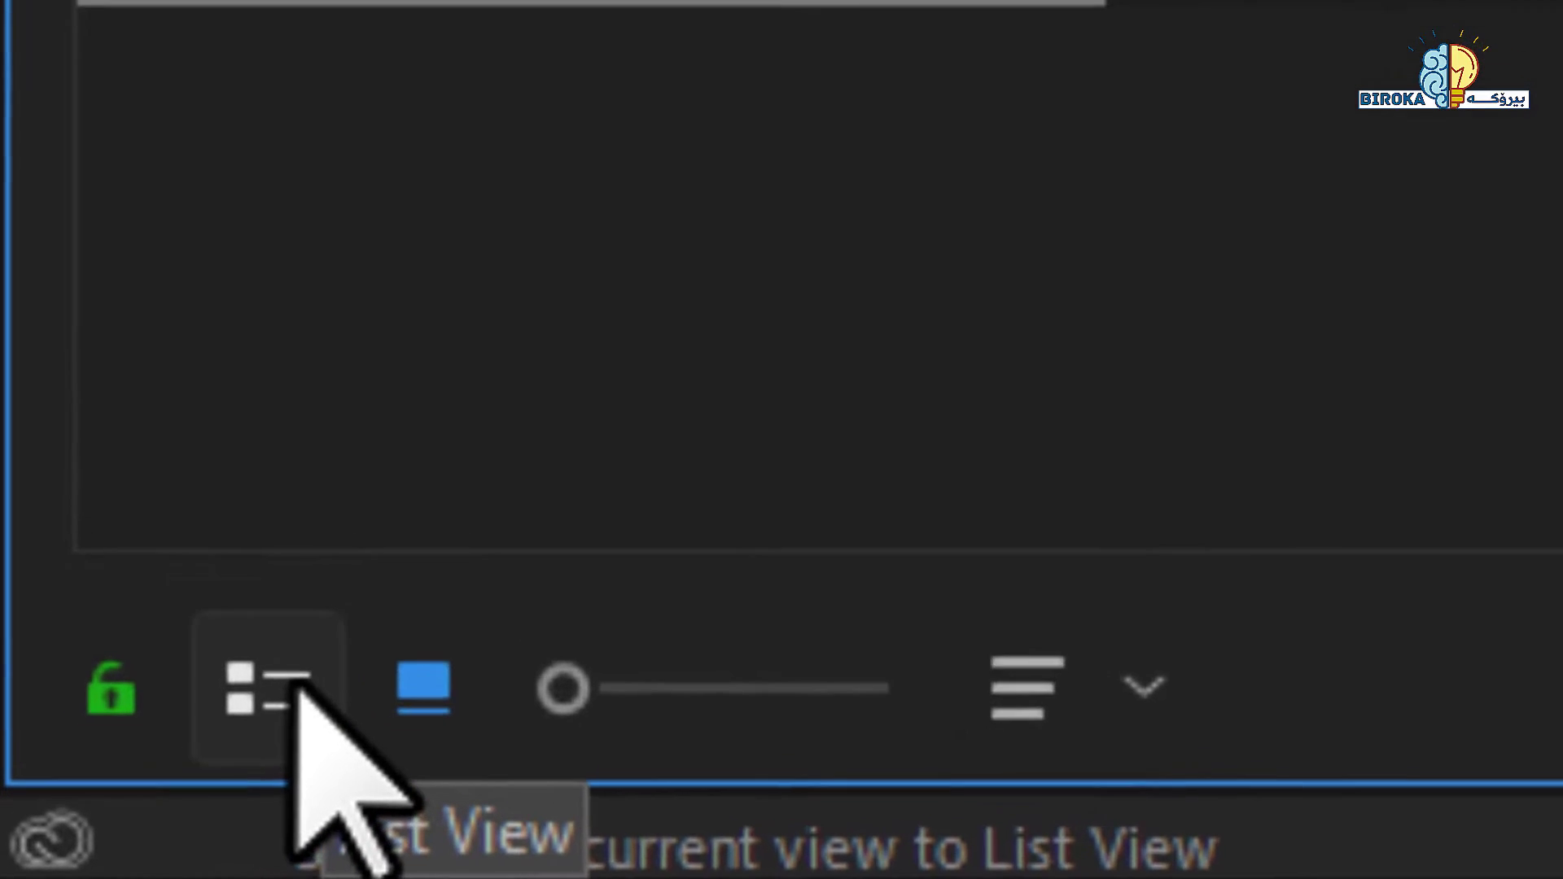
Switch the Video bin to list view and select the "02 Xwrardn ba hadar Dan" clip.
{"action": "left_click", "coordinate": [346, 652]}
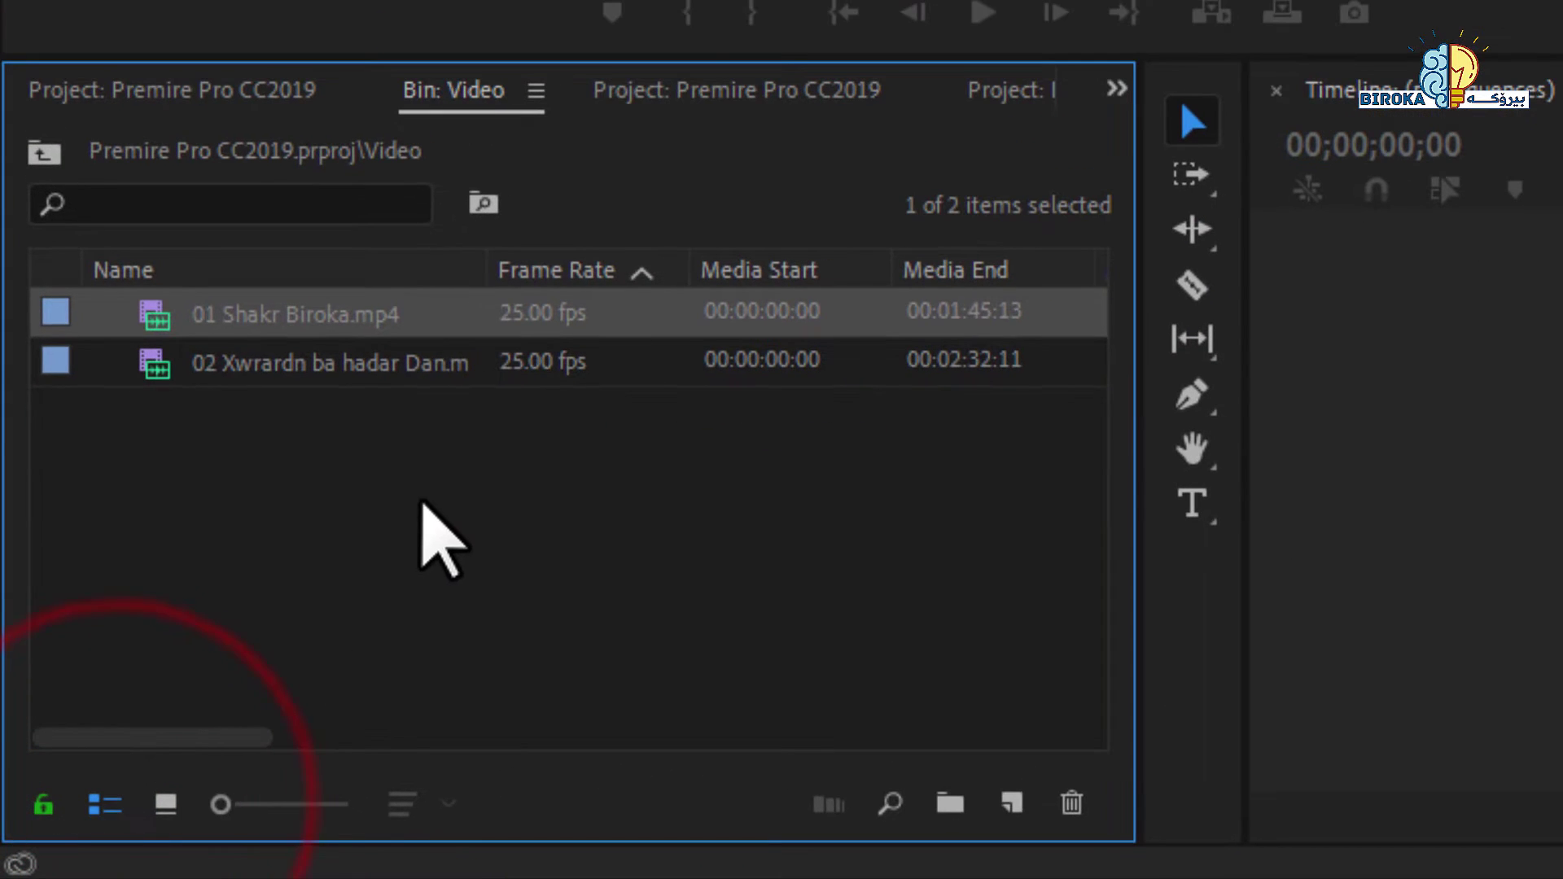
{"action": "left_click", "coordinate": [468, 501]}
{"action": "left_click", "coordinate": [422, 365]}
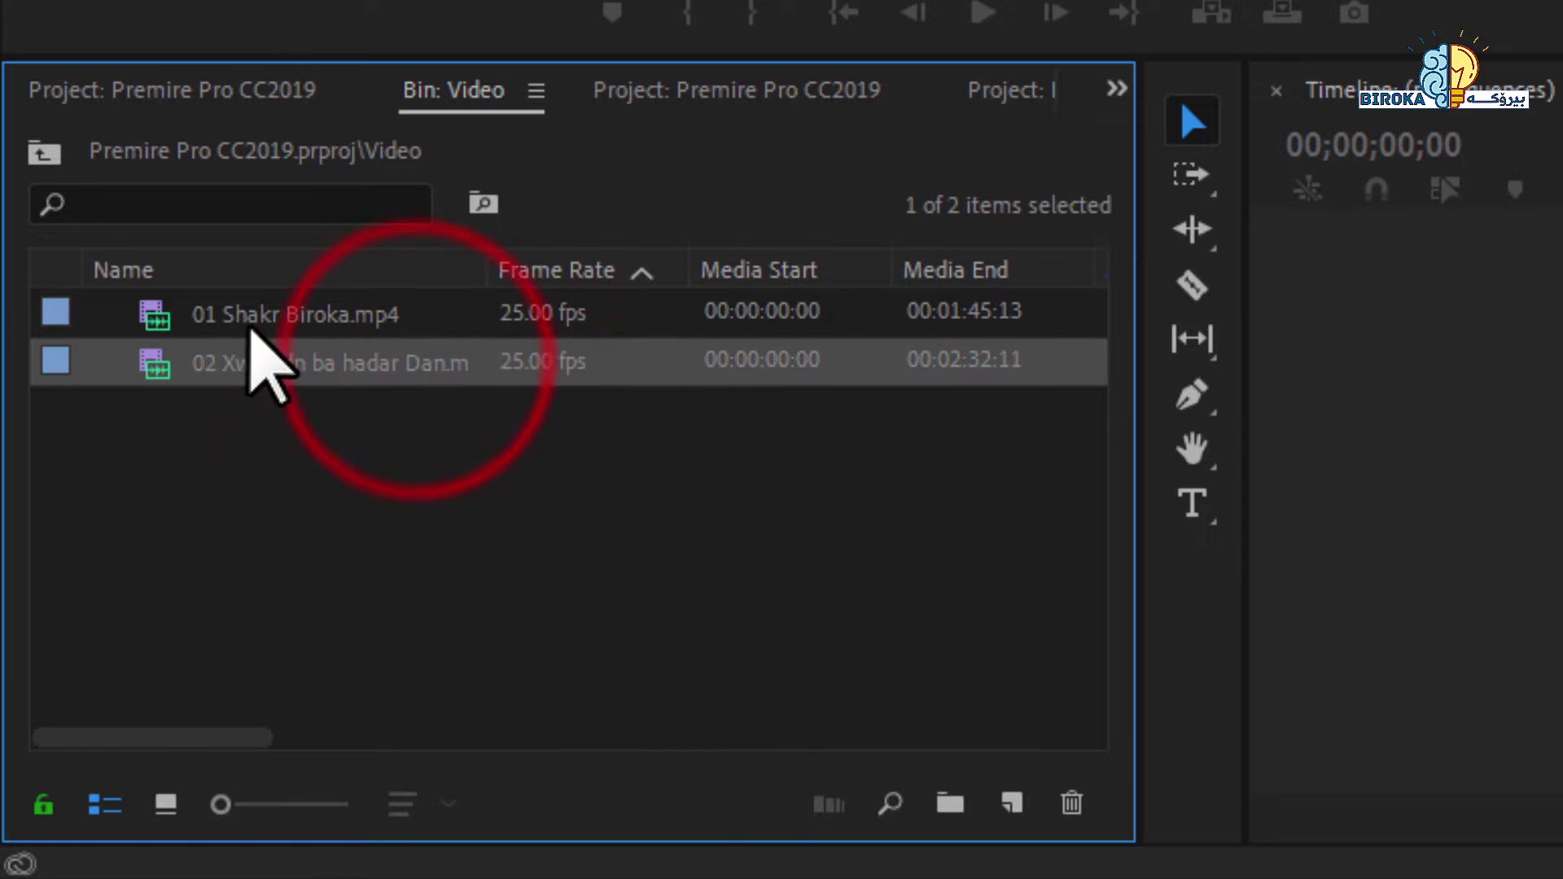
Select the two clips in the Video bin in turn and look through their metadata columns.
{"action": "left_click", "coordinate": [251, 326]}
{"action": "left_click", "coordinate": [251, 364]}
{"action": "left_click", "coordinate": [279, 319]}
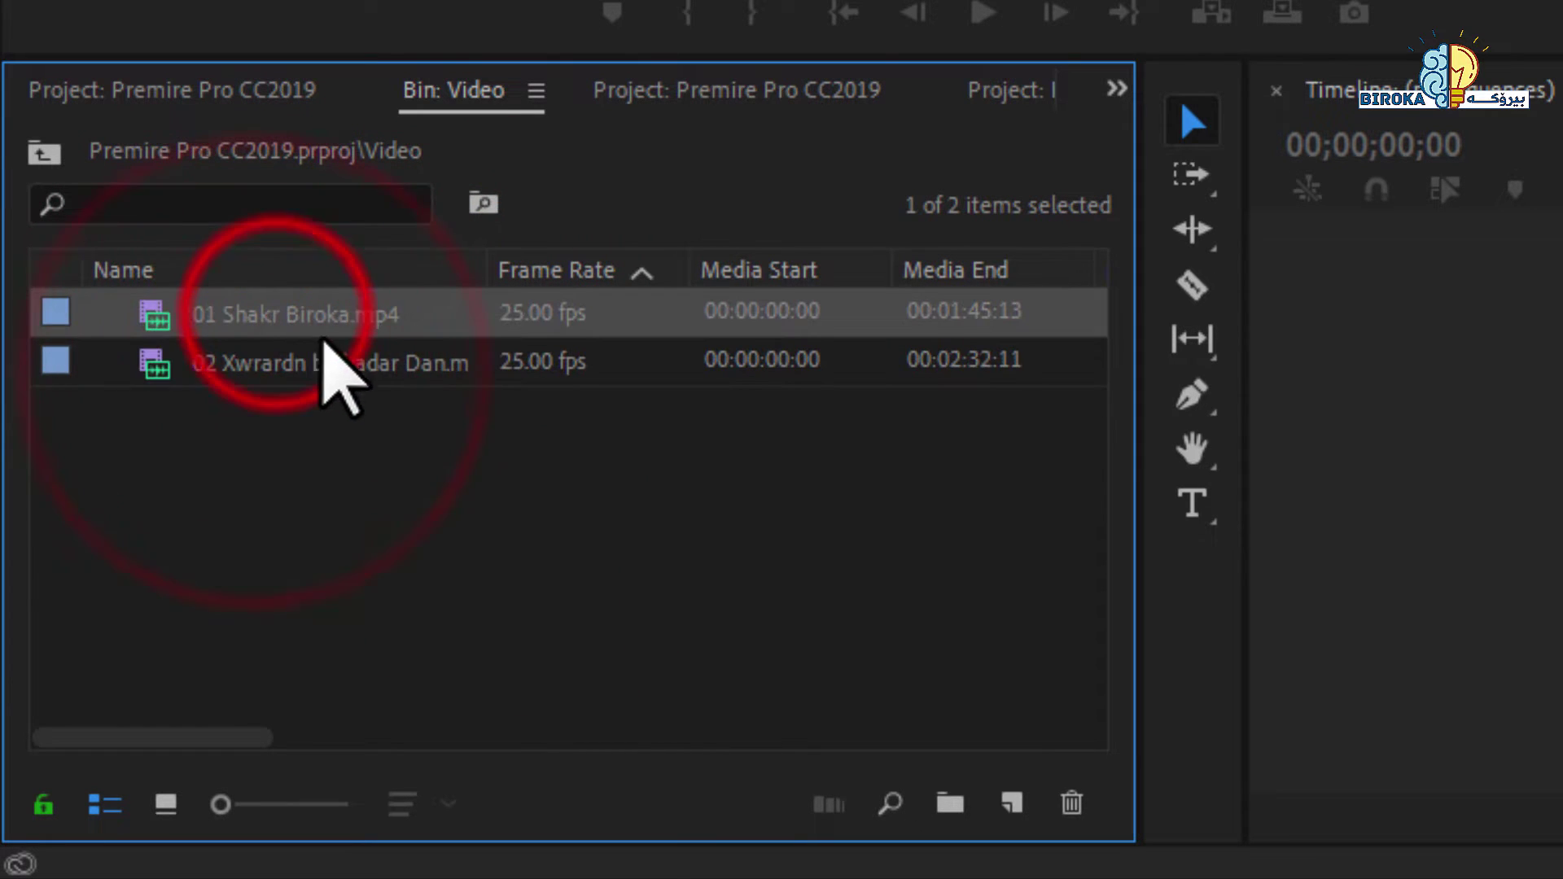
{"action": "mouse_move", "coordinate": [236, 736]}
{"action": "left_mouse_down"}
{"action": "mouse_move", "coordinate": [265, 736]}
{"action": "mouse_move", "coordinate": [236, 736]}
{"action": "left_mouse_up"}
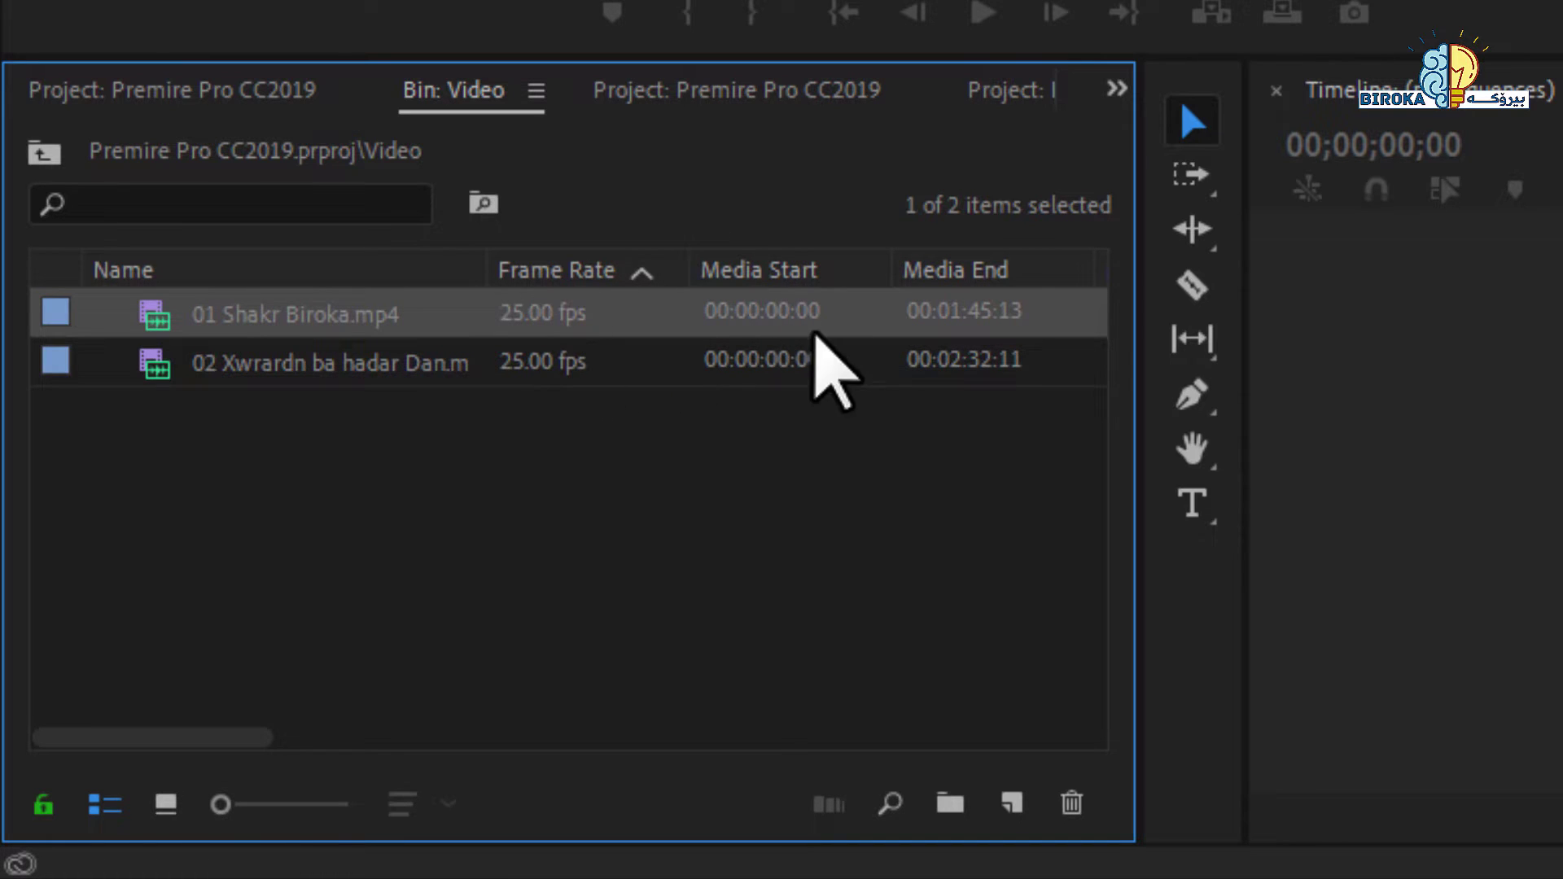
{"action": "left_click_drag", "start_coordinate": [234, 735], "coordinate": [810, 739]}
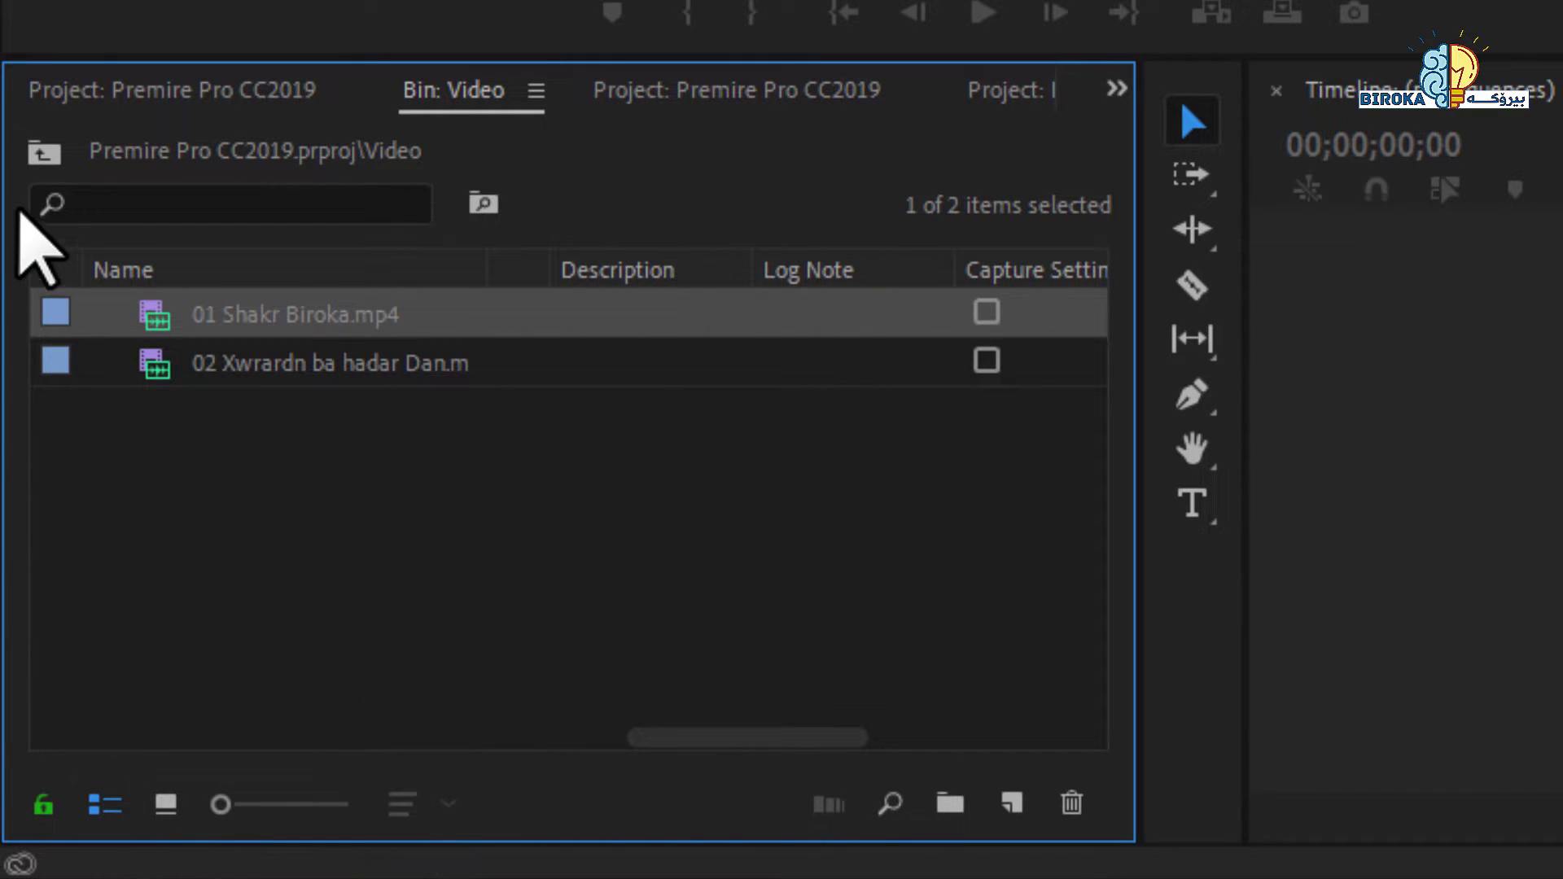
Go back to the project's root level and check the contents of the Video, Photo and Music bins, collapsing each one.
{"action": "left_click", "coordinate": [39, 167]}
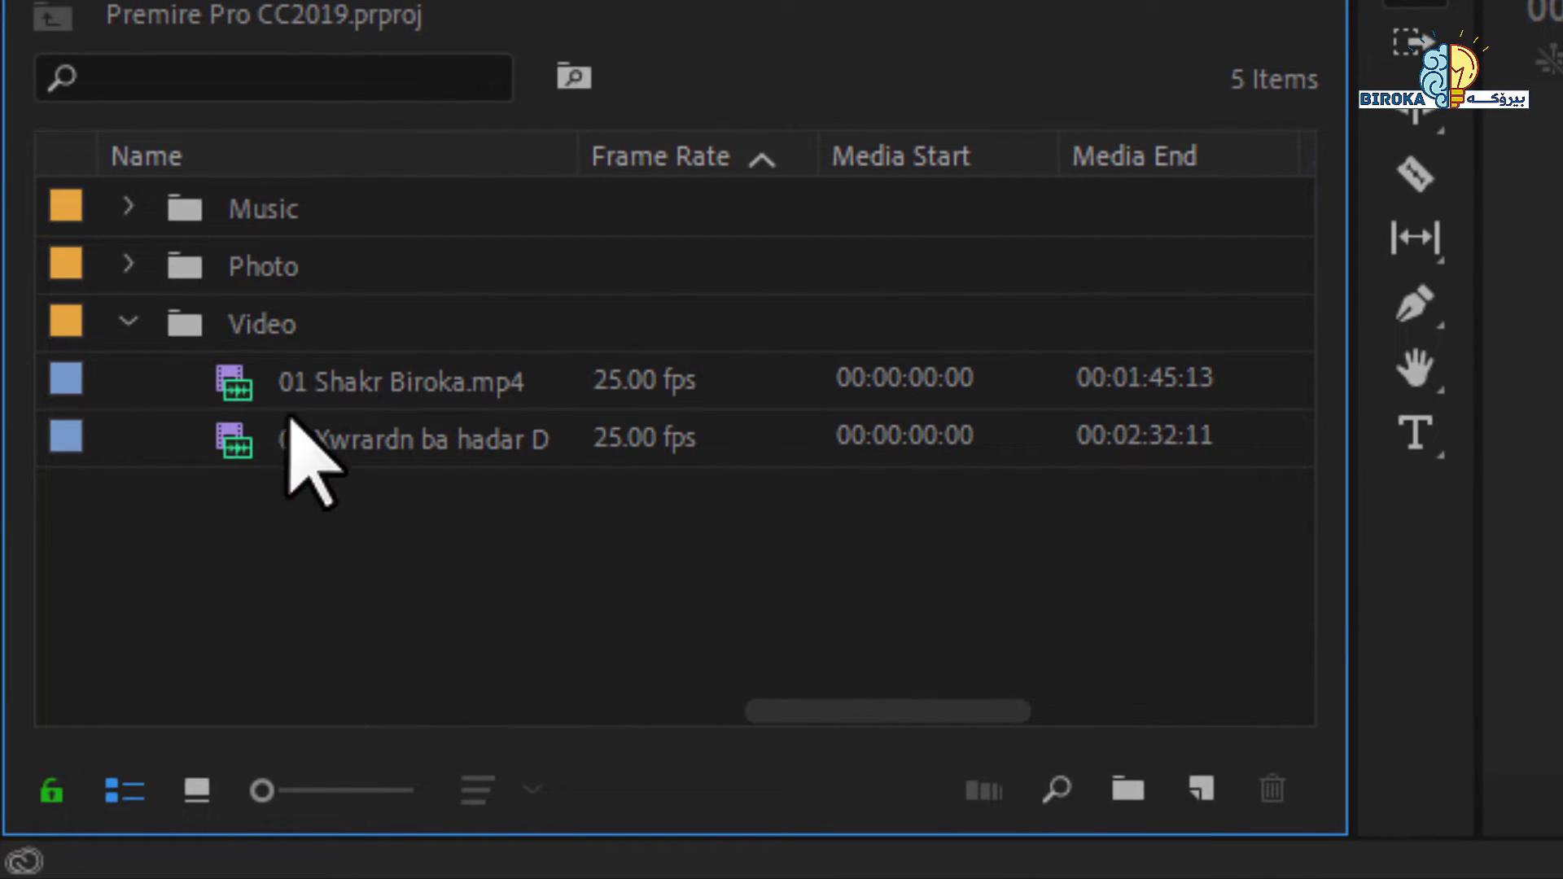
{"action": "left_click", "coordinate": [425, 383]}
{"action": "left_click", "coordinate": [423, 443]}
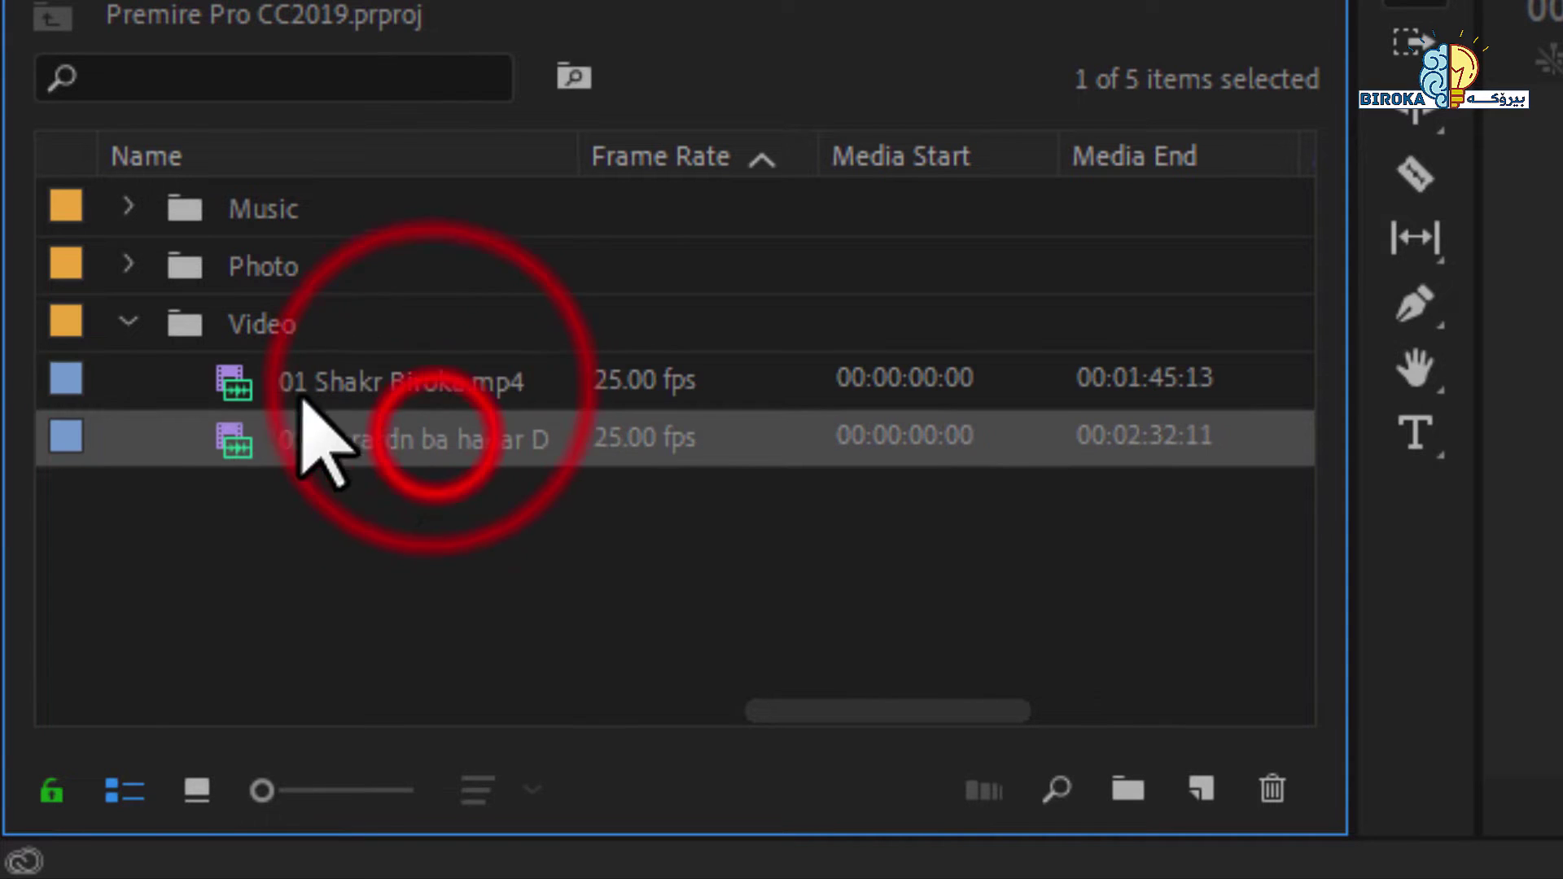
{"action": "left_click", "coordinate": [128, 322]}
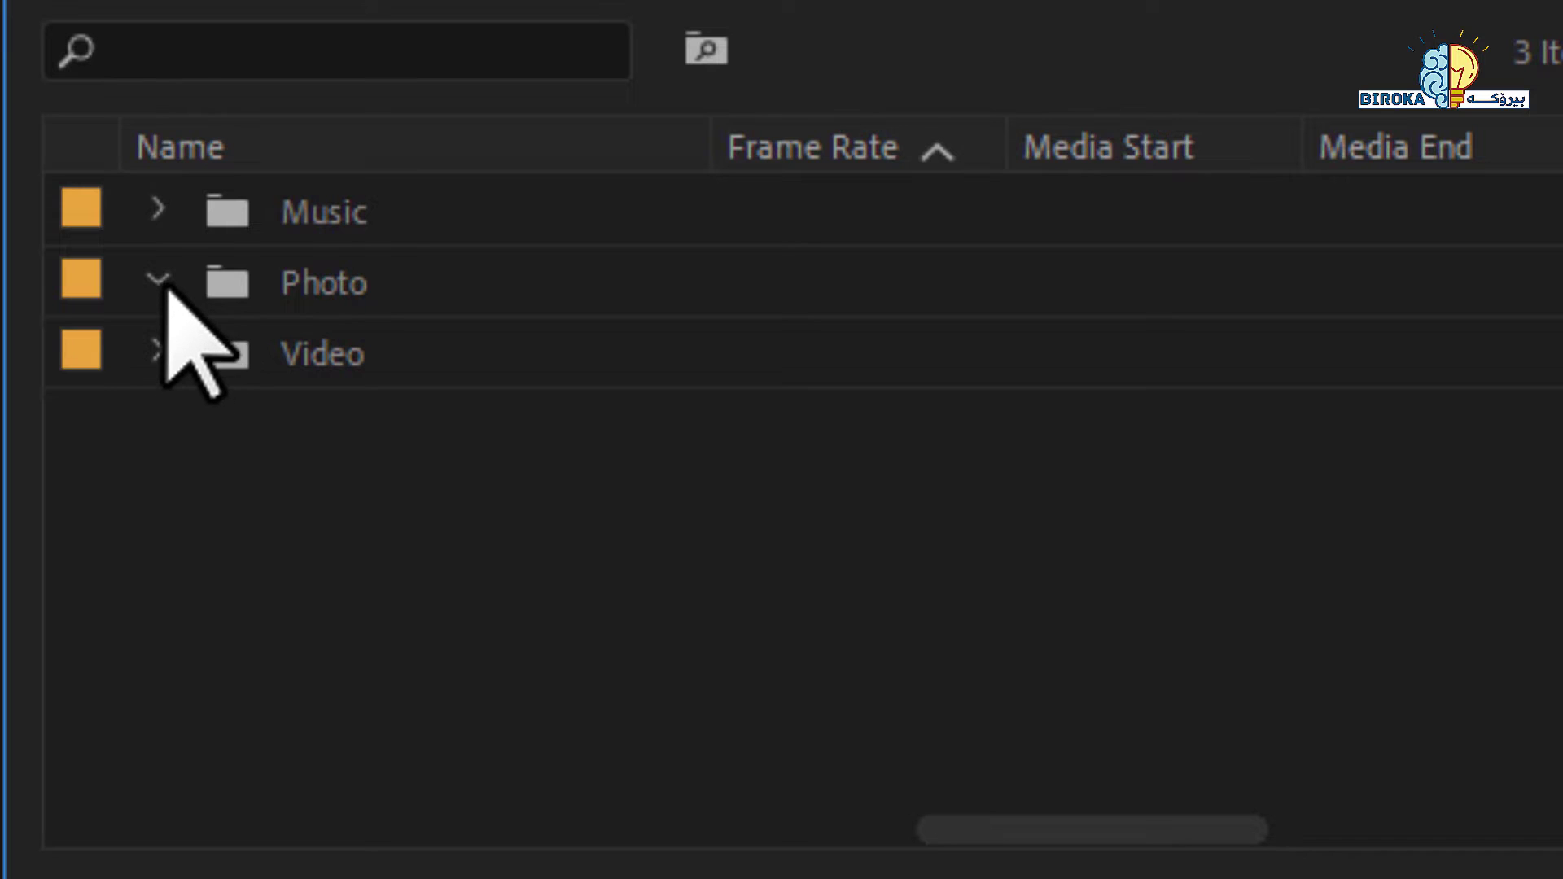
{"action": "left_click", "coordinate": [157, 209]}
{"action": "left_click", "coordinate": [440, 346]}
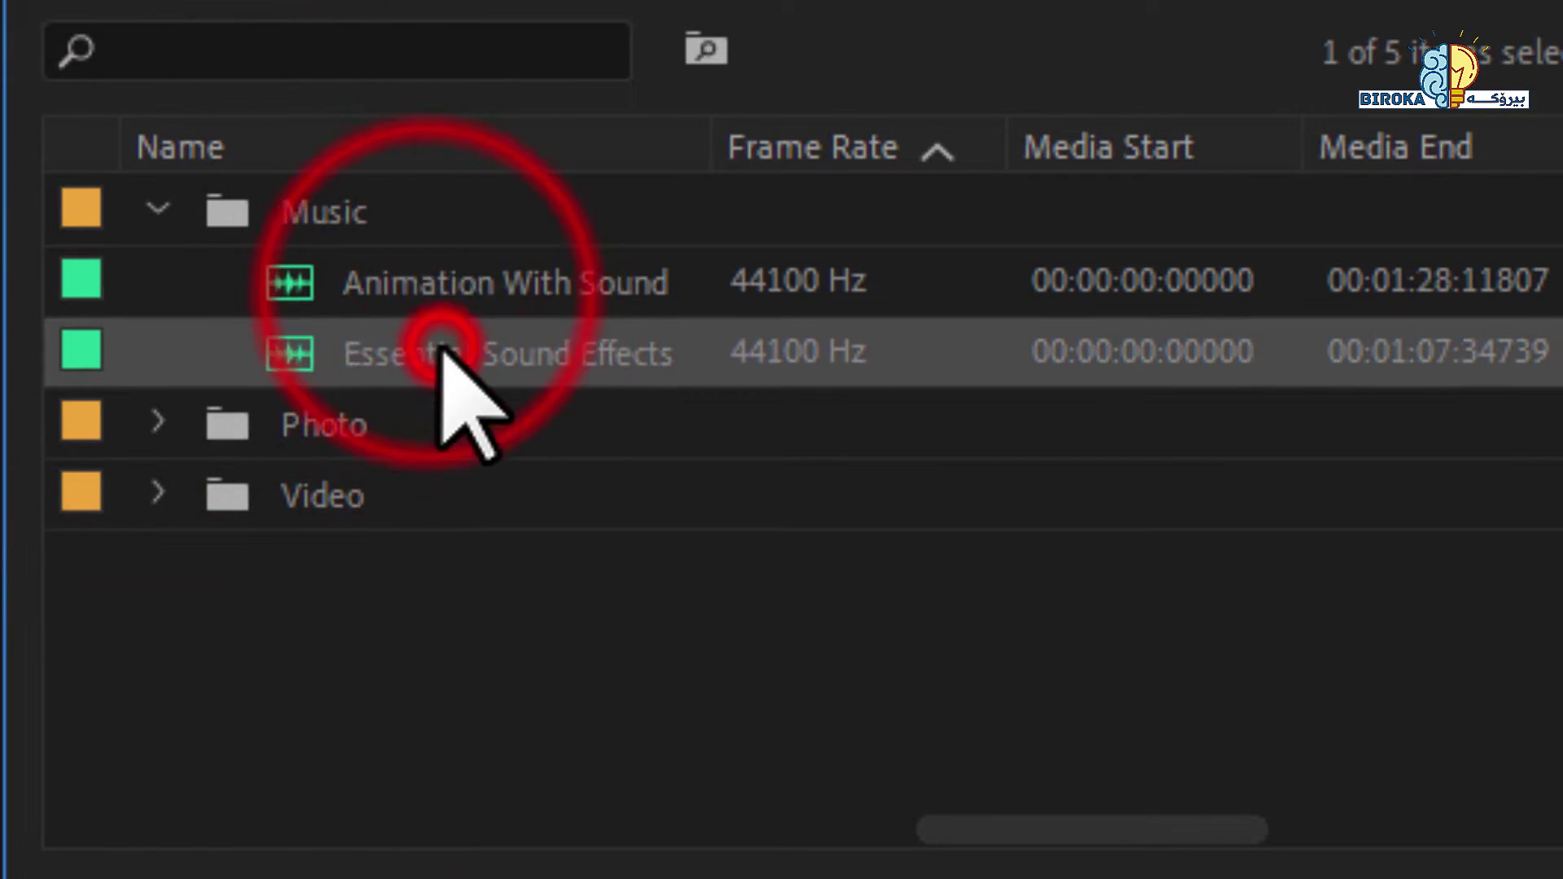
{"action": "left_click", "coordinate": [157, 209]}
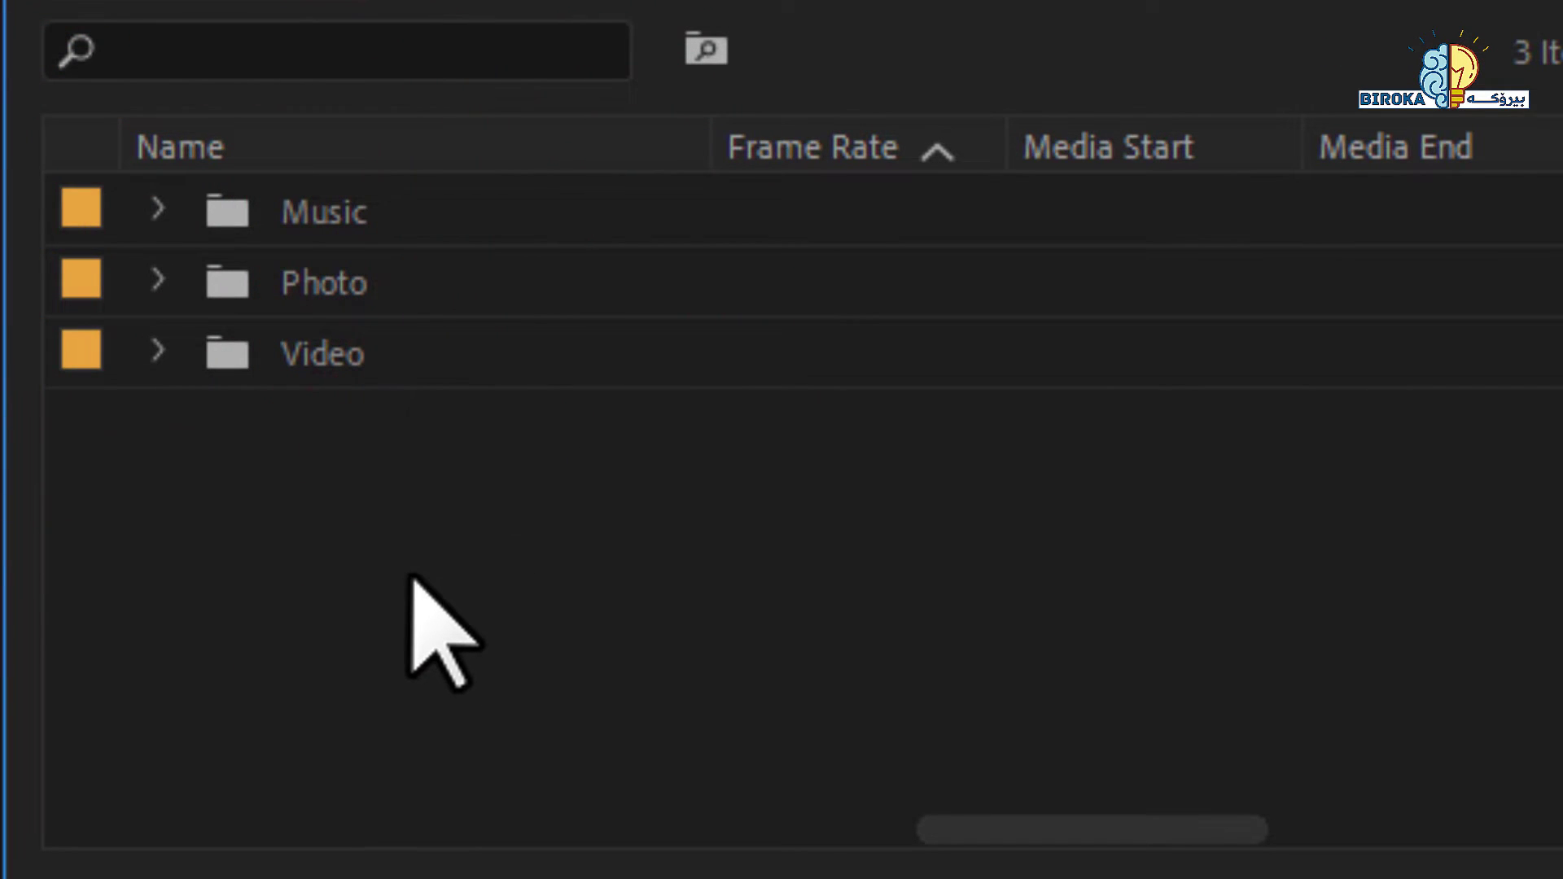
{"action": "left_click", "coordinate": [411, 534]}
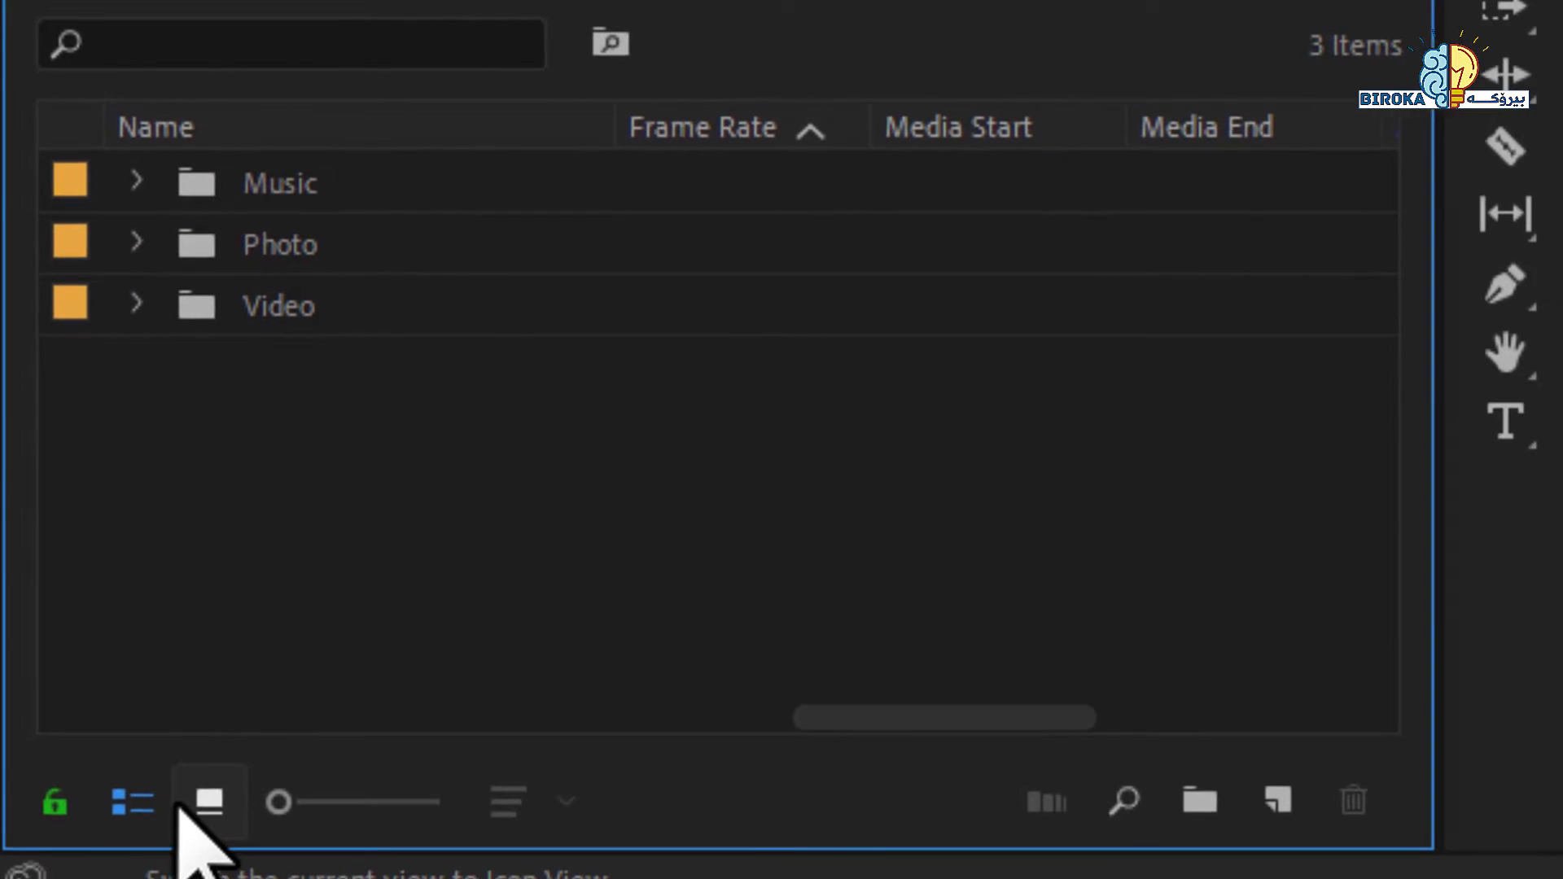
Switch the project's root level to icon view and select the Video, Music and Photo bins in turn.
{"action": "left_click", "coordinate": [205, 801]}
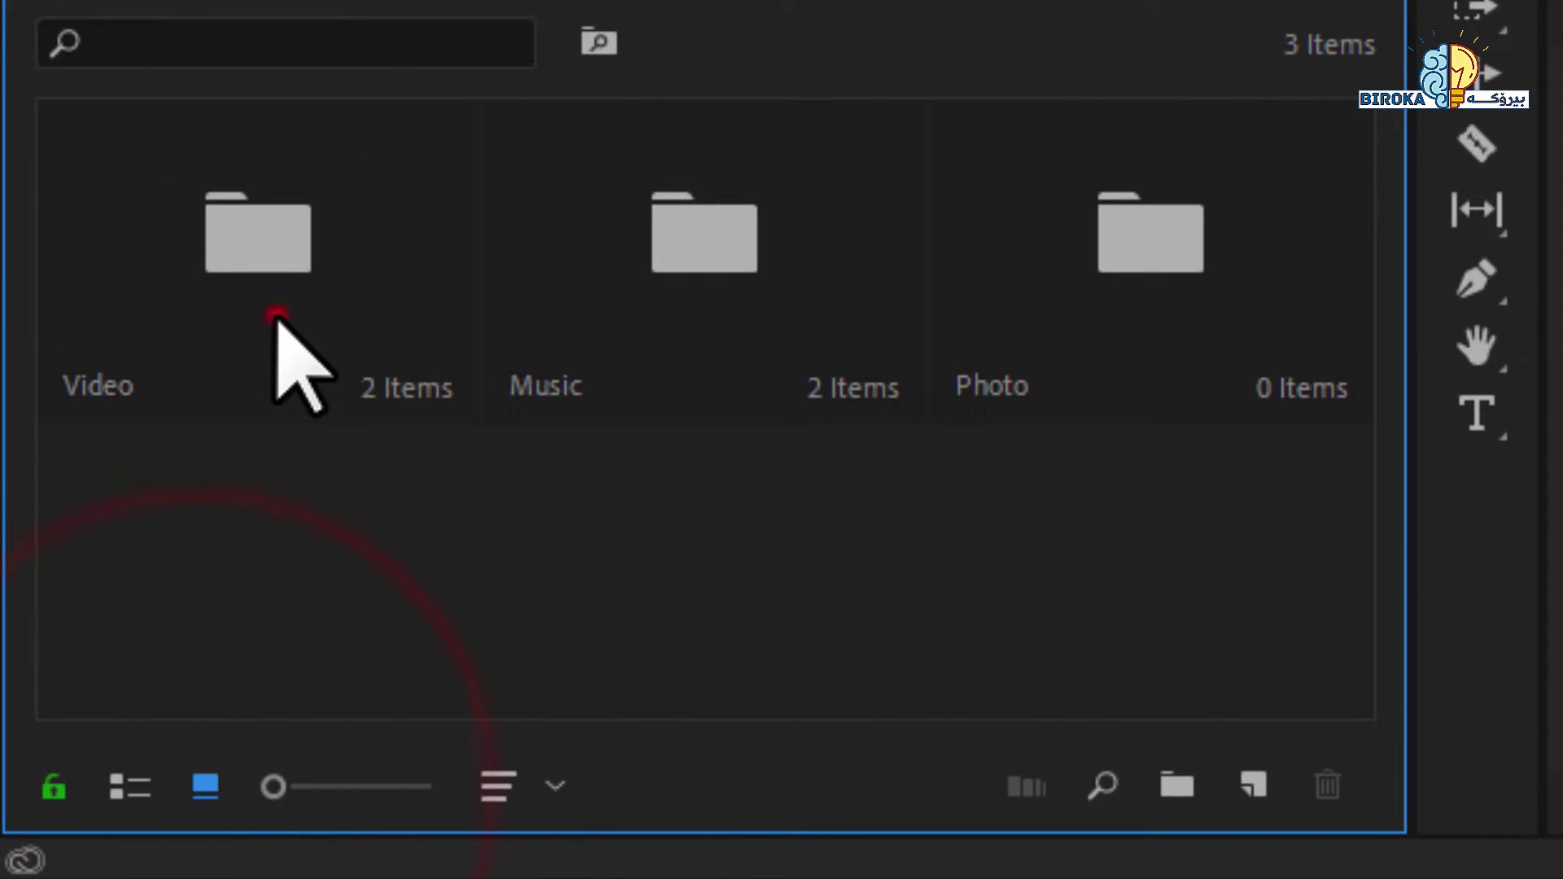
{"action": "left_click", "coordinate": [273, 309]}
{"action": "left_click", "coordinate": [599, 309]}
{"action": "left_click", "coordinate": [1240, 315]}
{"action": "left_click", "coordinate": [684, 285]}
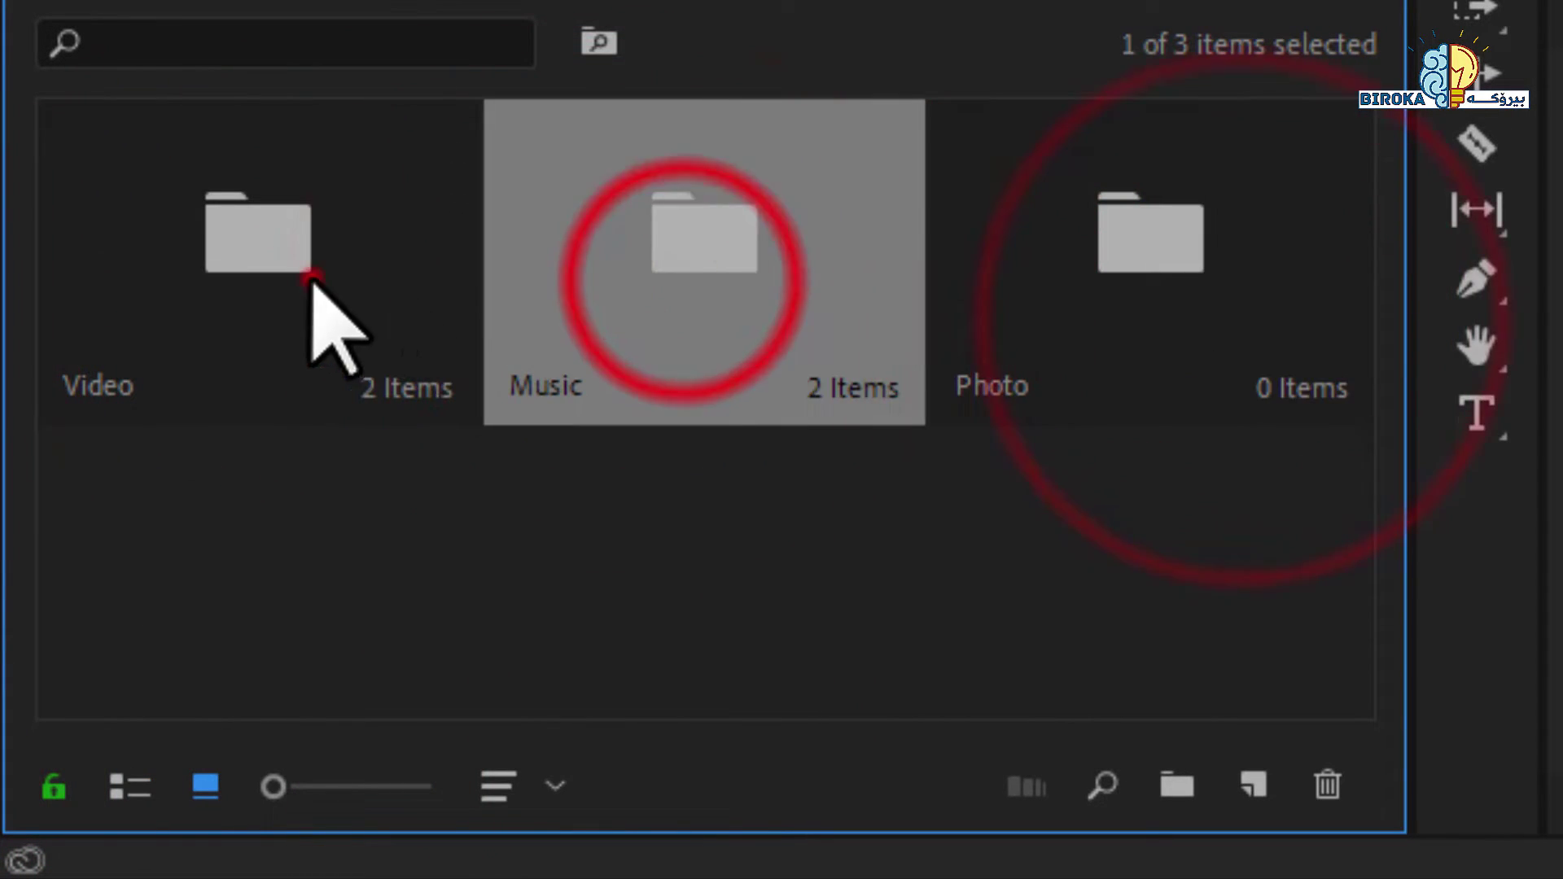
{"action": "left_click", "coordinate": [308, 279]}
{"action": "left_click", "coordinate": [925, 582]}
{"action": "left_click", "coordinate": [738, 238]}
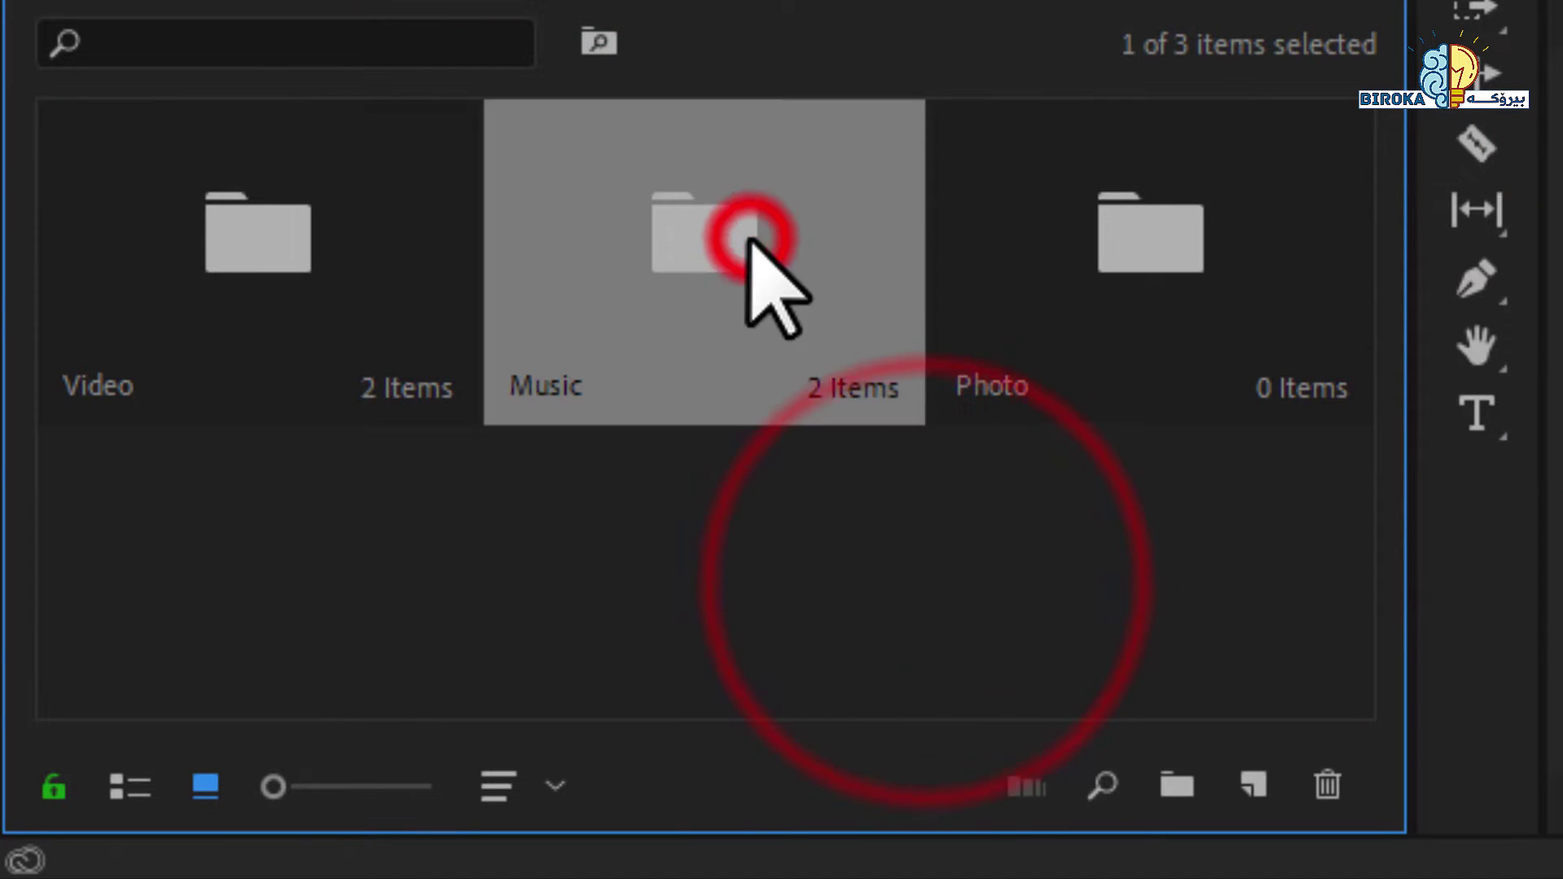
{"action": "left_click", "coordinate": [1111, 311]}
{"action": "left_click", "coordinate": [909, 606]}
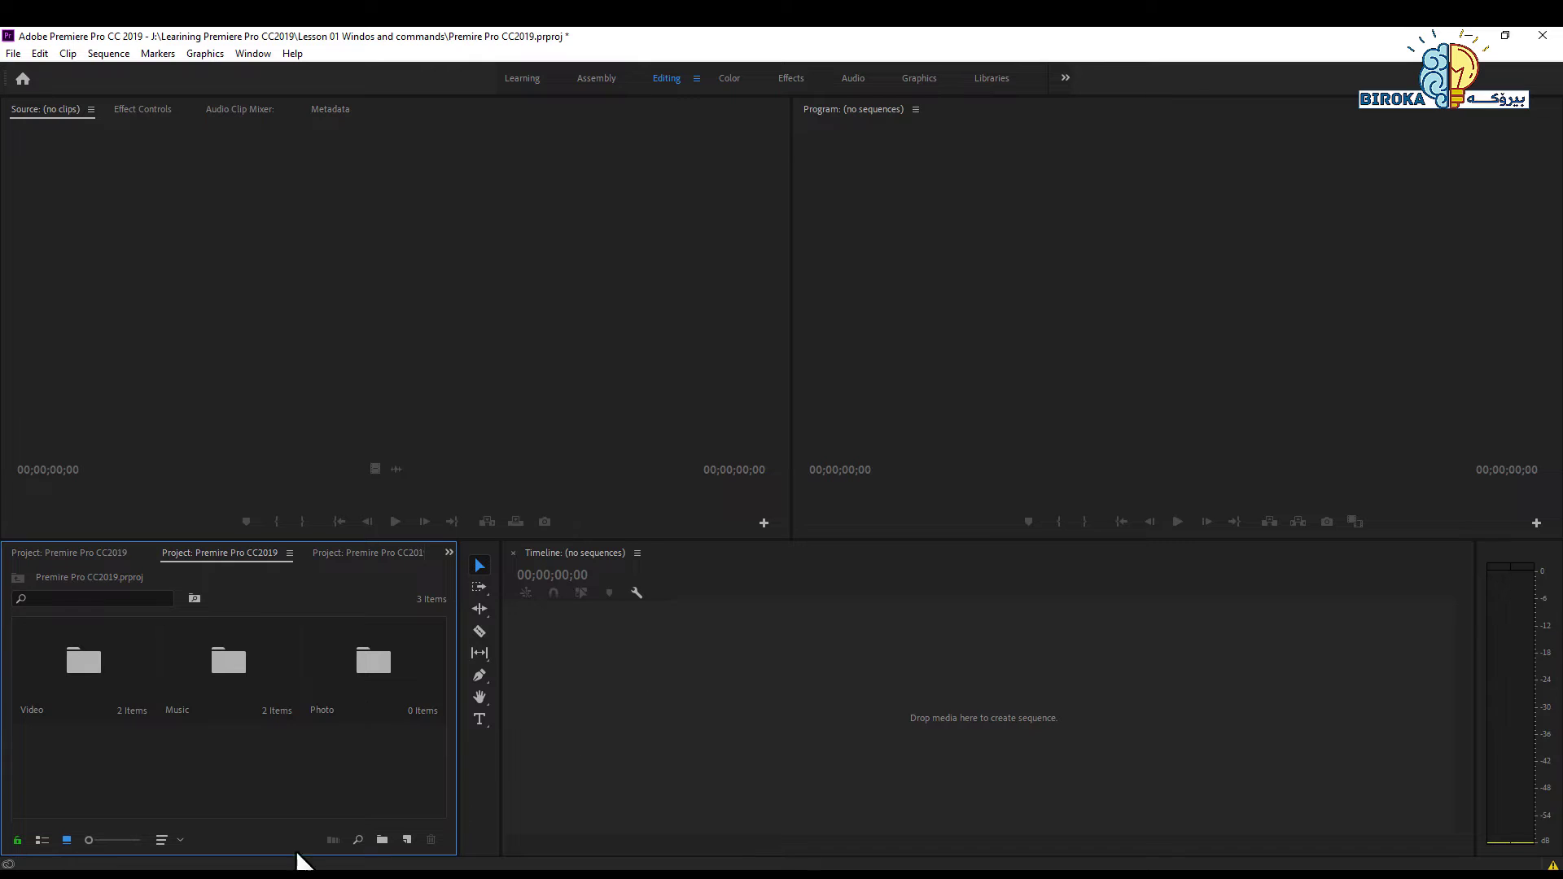
{"action": "left_click", "coordinate": [239, 779]}
{"action": "left_click", "coordinate": [84, 689]}
{"action": "left_click", "coordinate": [198, 682]}
{"action": "left_click", "coordinate": [358, 679]}
{"action": "left_click", "coordinate": [233, 669]}
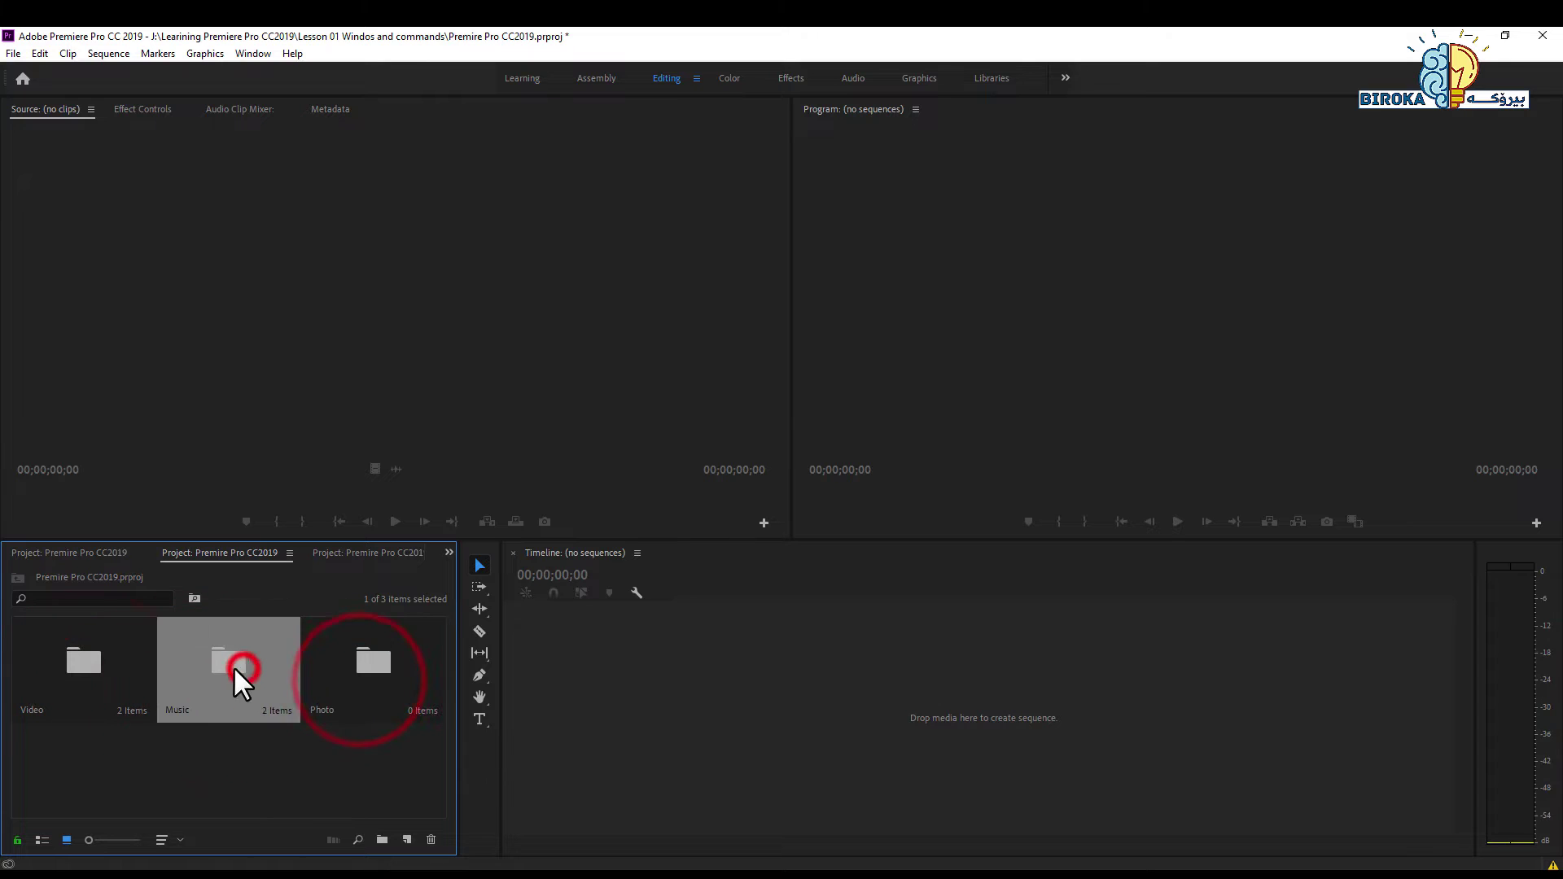
{"action": "left_click", "coordinate": [120, 659]}
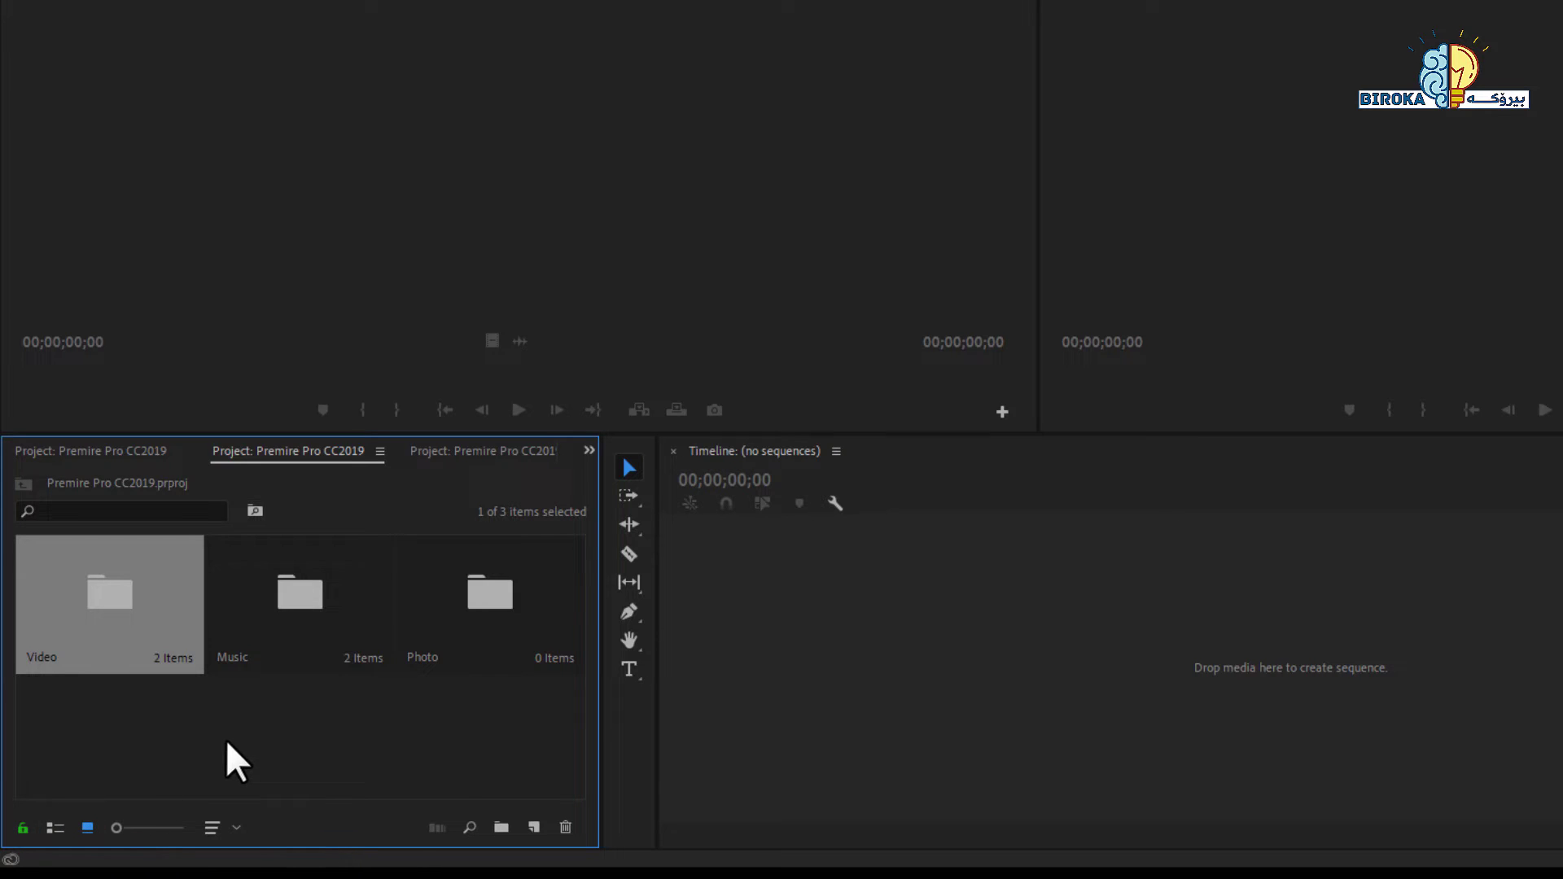
Open the Video bin, return to the project's root level and set it to icon view.
{"action": "double_click", "coordinate": [58, 639]}
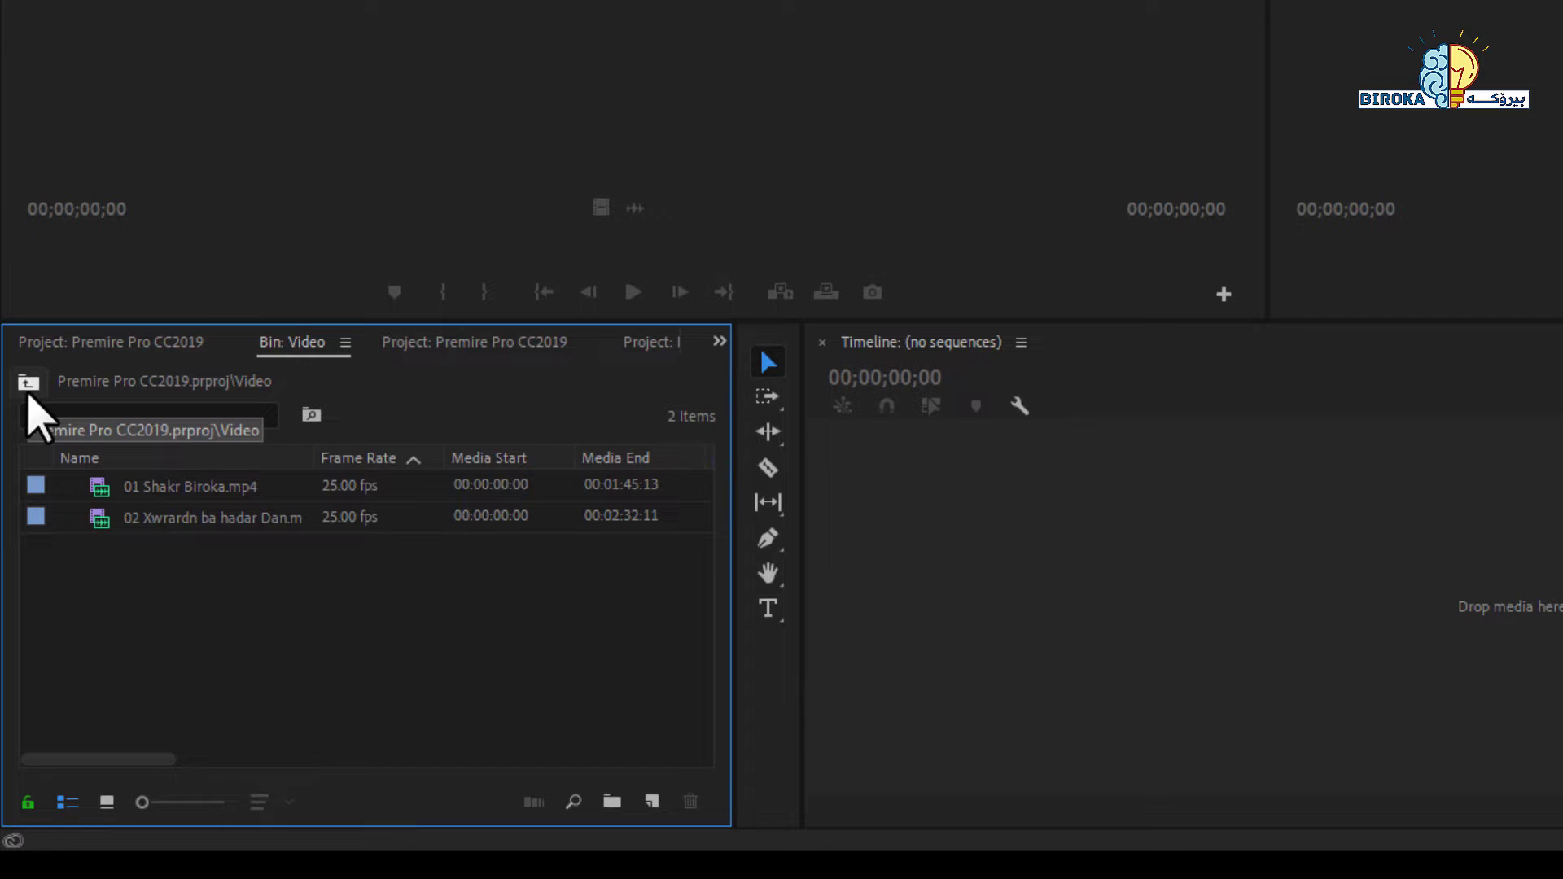
{"action": "left_click", "coordinate": [29, 384]}
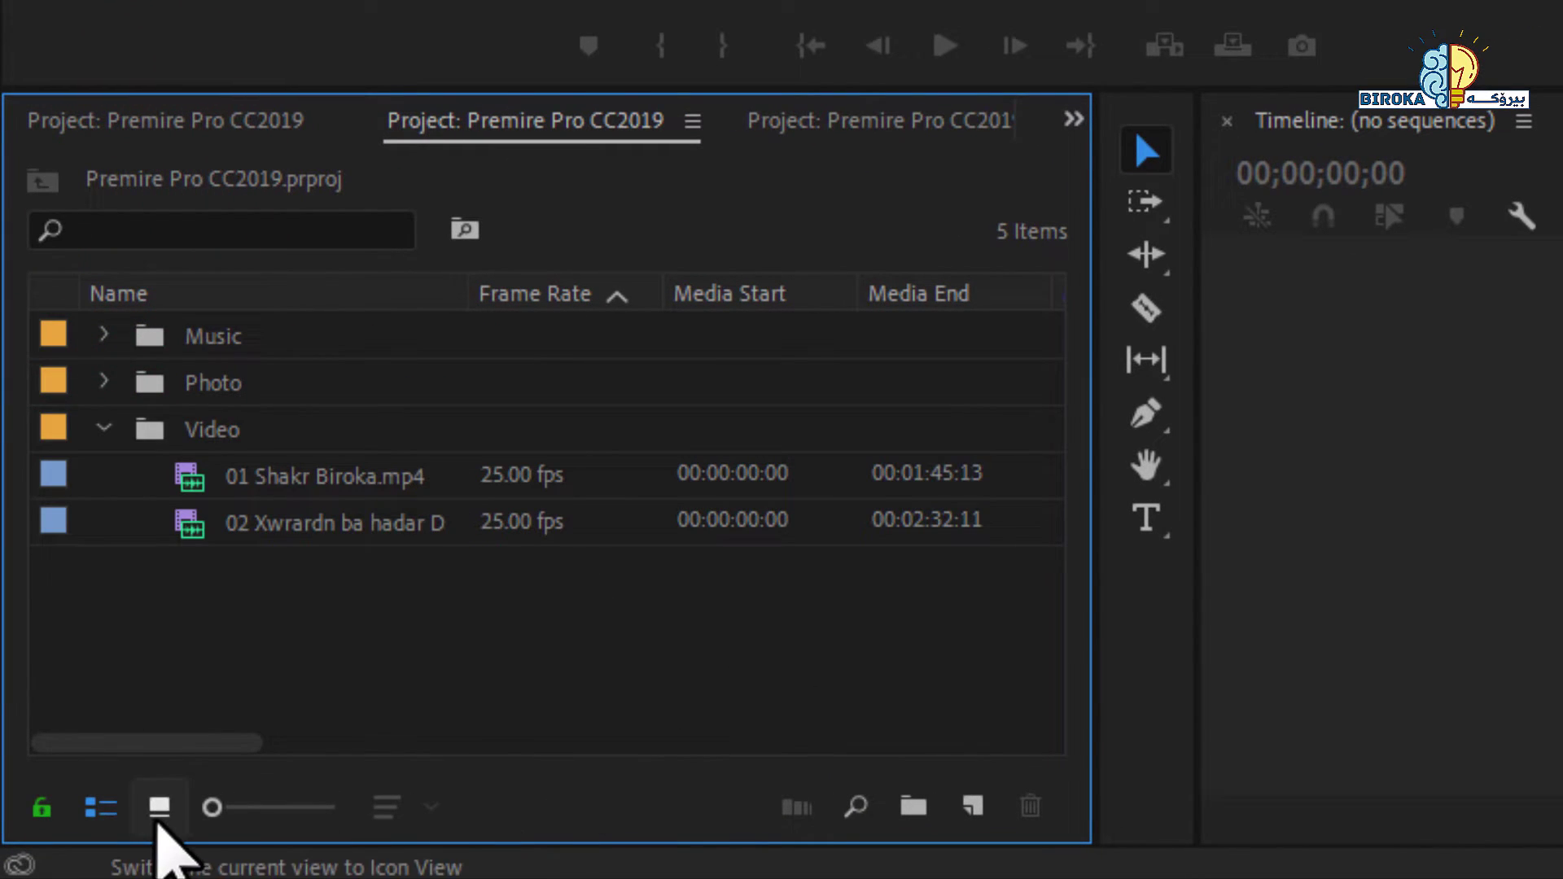
{"action": "left_click", "coordinate": [158, 812]}
Open the Music bin to view its audio clips and return to the project's root level, repeating this once.
{"action": "left_click", "coordinate": [527, 397]}
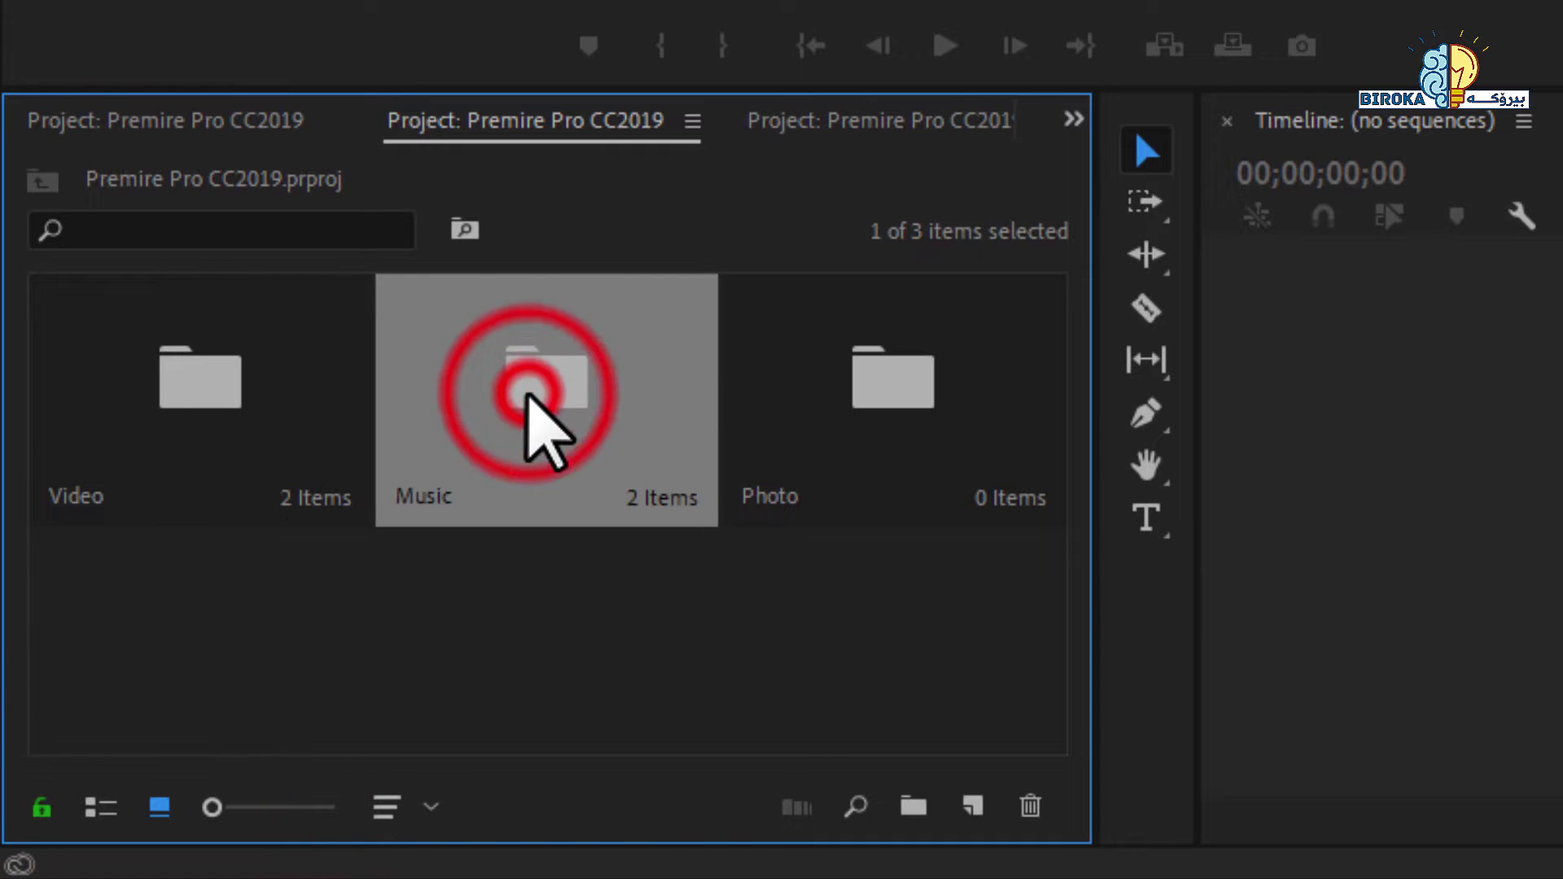
{"action": "double_click", "coordinate": [527, 396]}
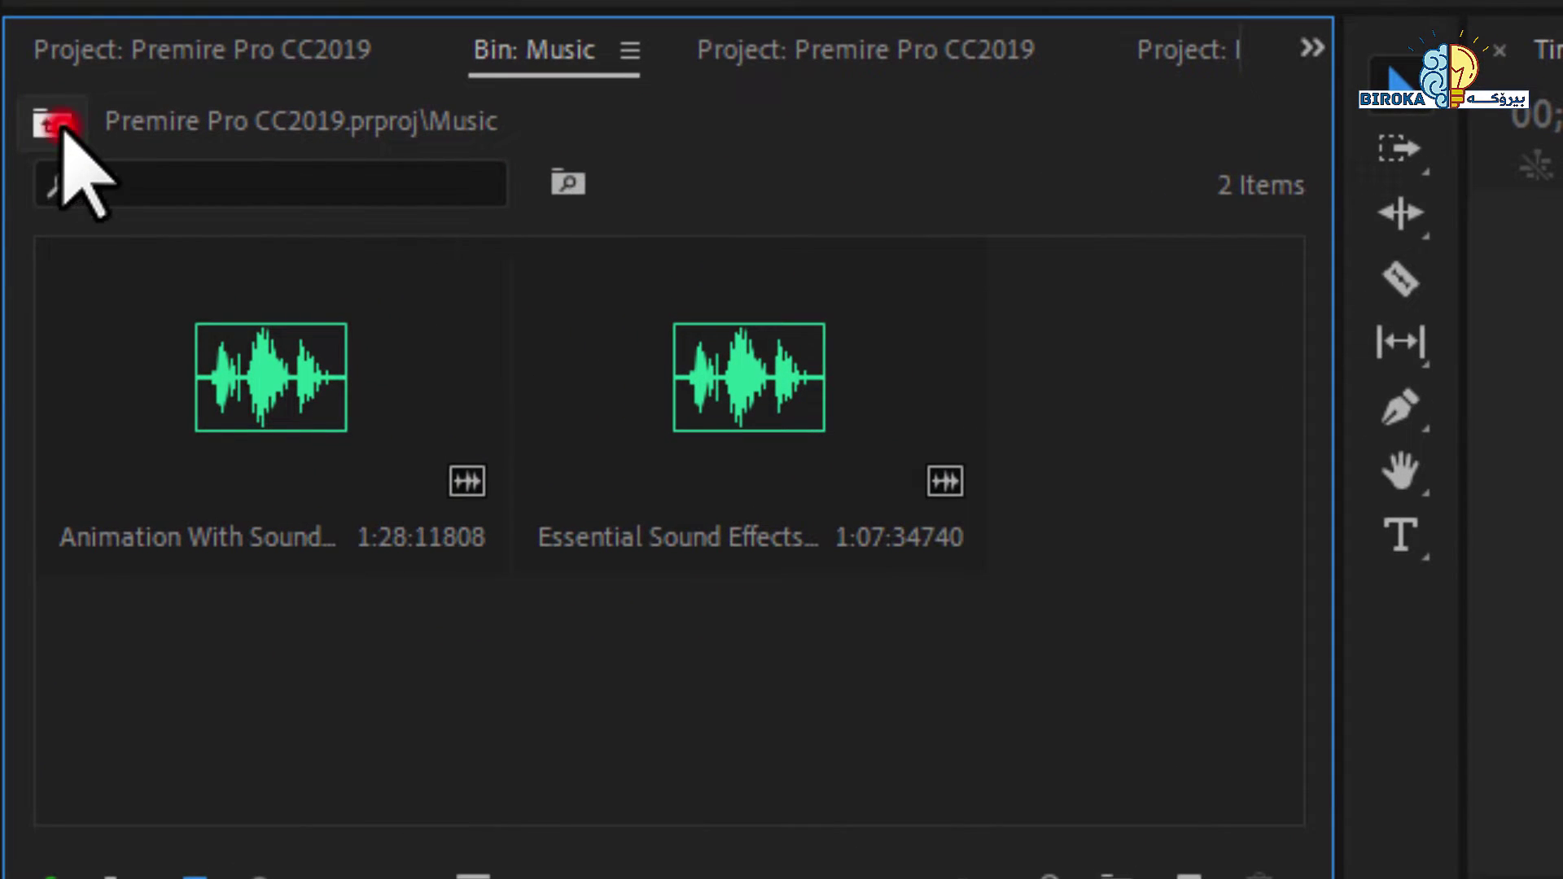
{"action": "left_click", "coordinate": [55, 124]}
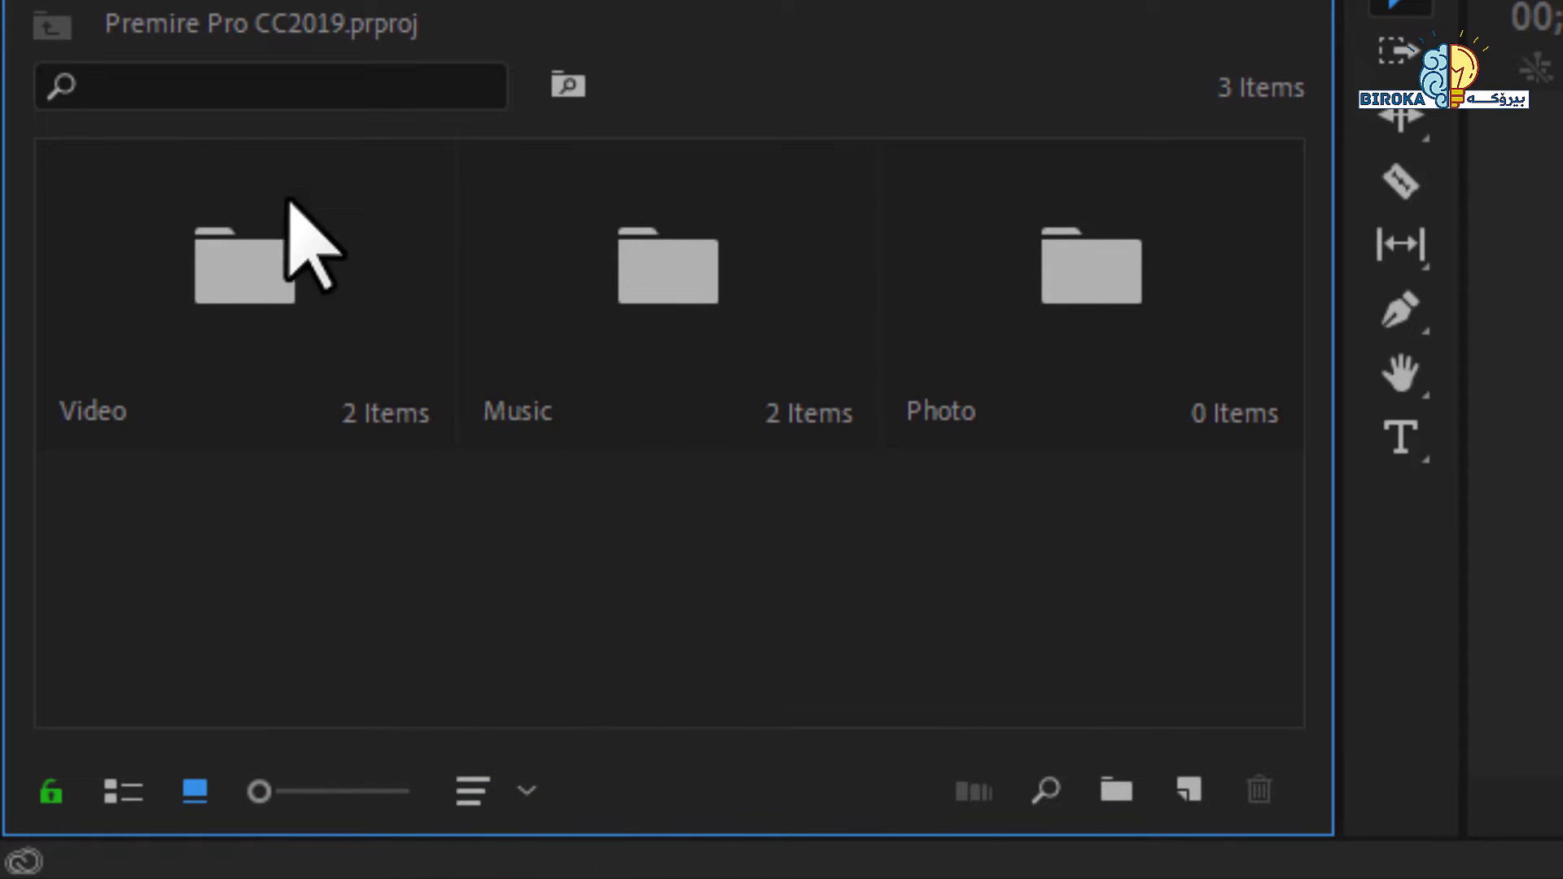
{"action": "double_click", "coordinate": [647, 350]}
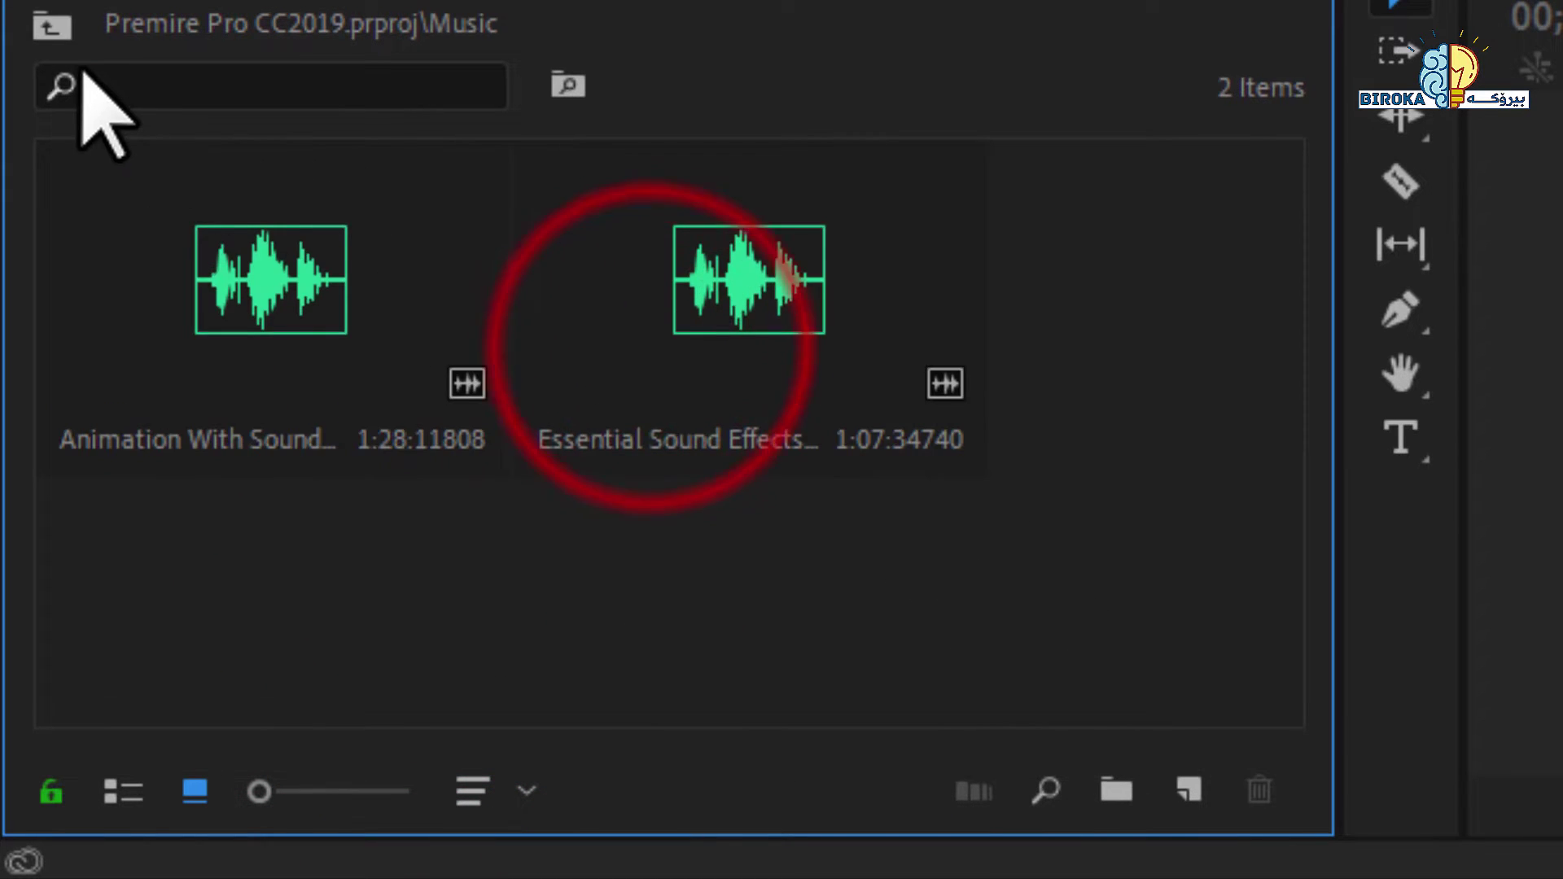
{"action": "left_click", "coordinate": [51, 26]}
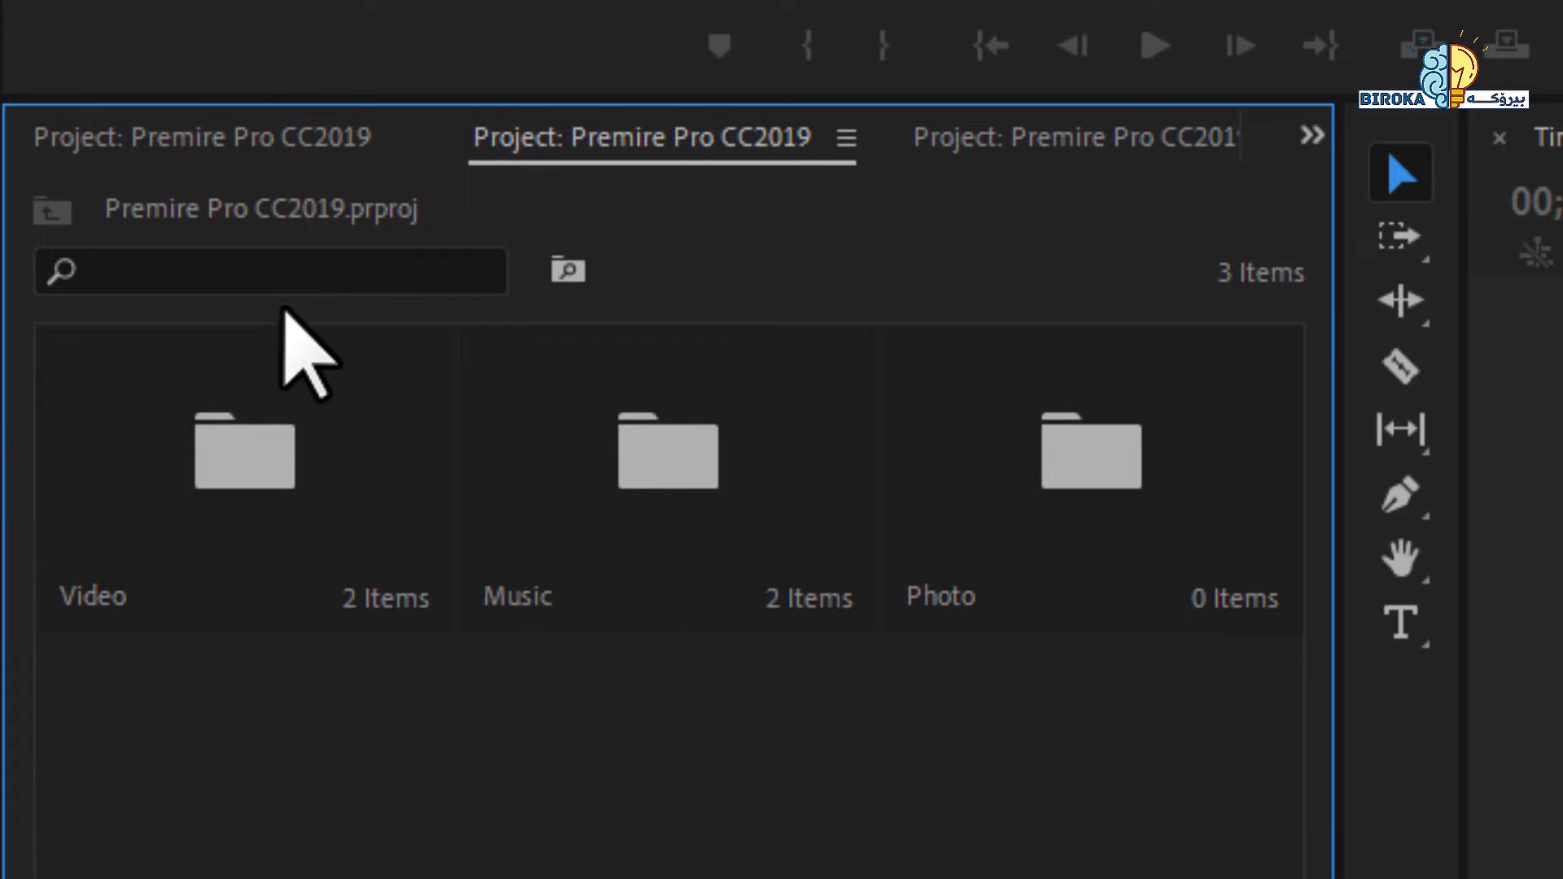
{"action": "left_click", "coordinate": [635, 748]}
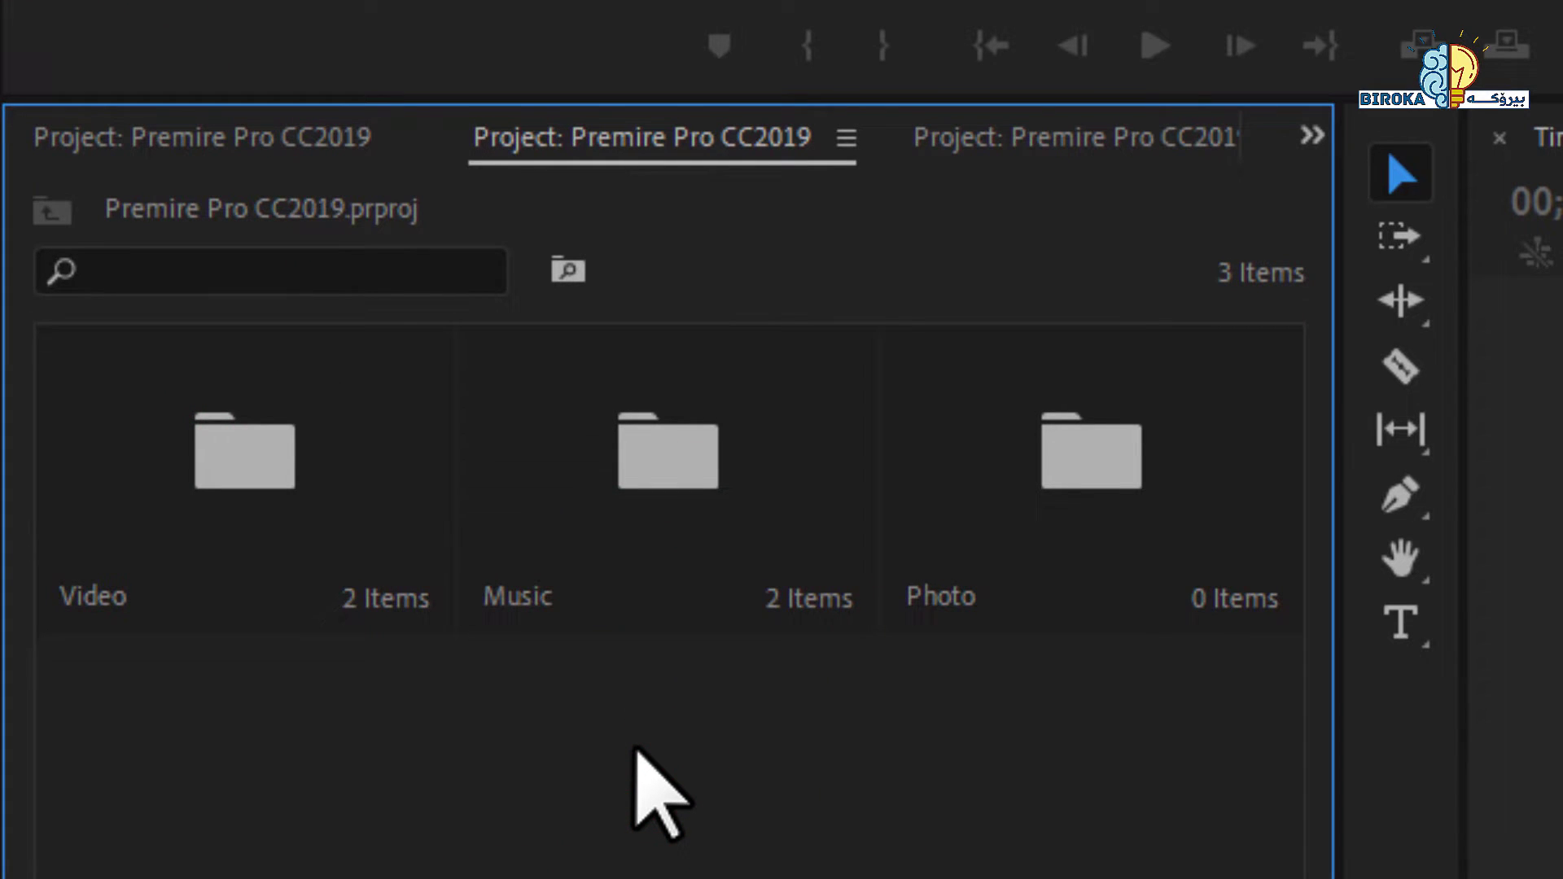
{"action": "left_click", "coordinate": [748, 753]}
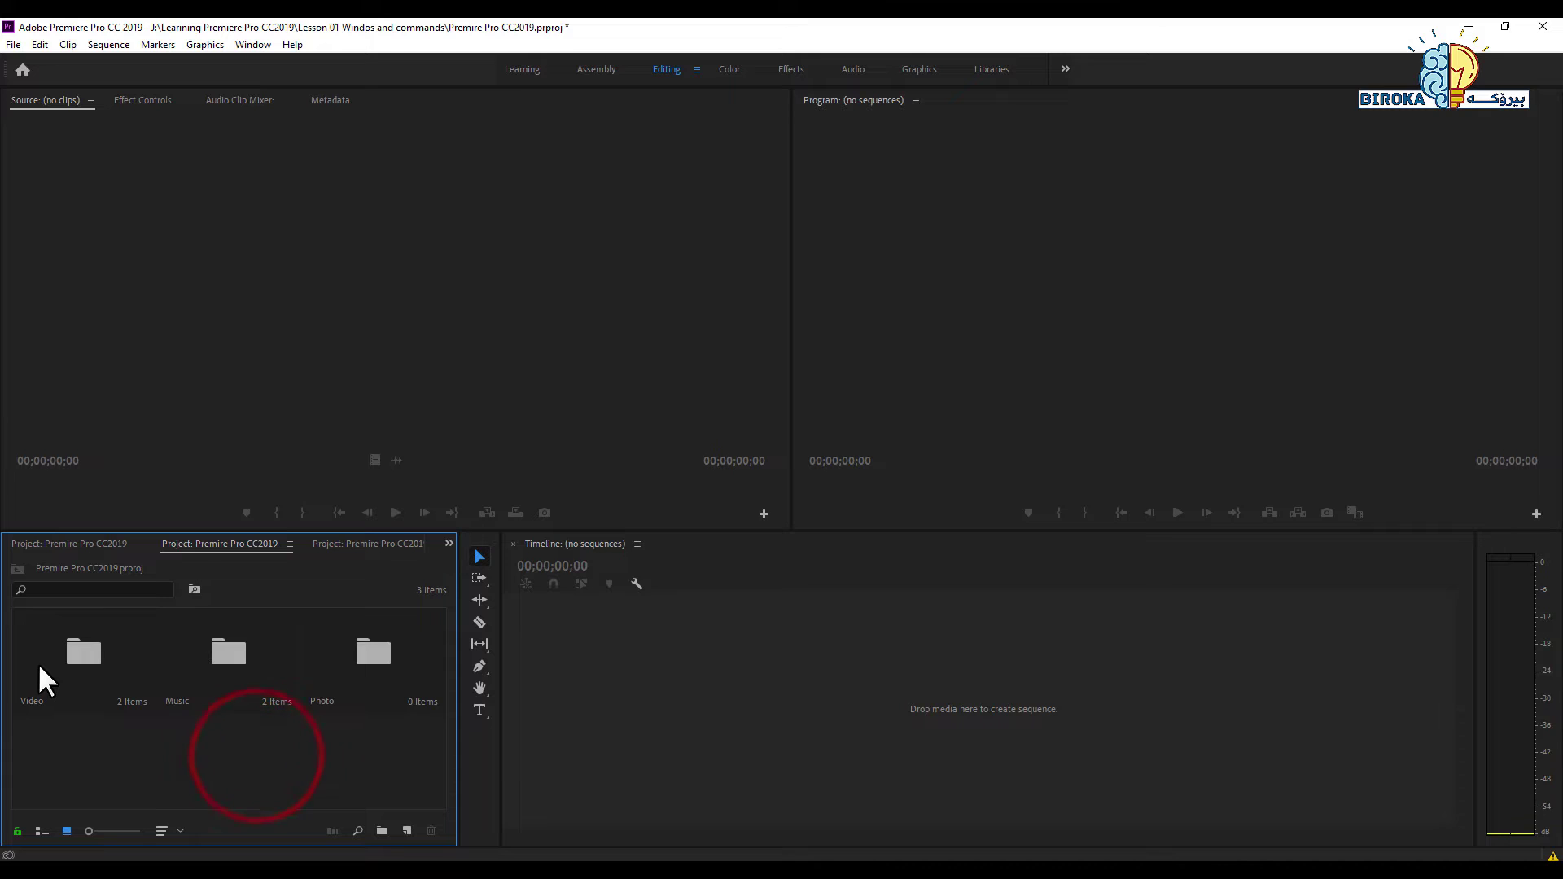
Open the Video bin, show its clips in icon view and activate the empty Source Monitor.
{"action": "double_click", "coordinate": [38, 664]}
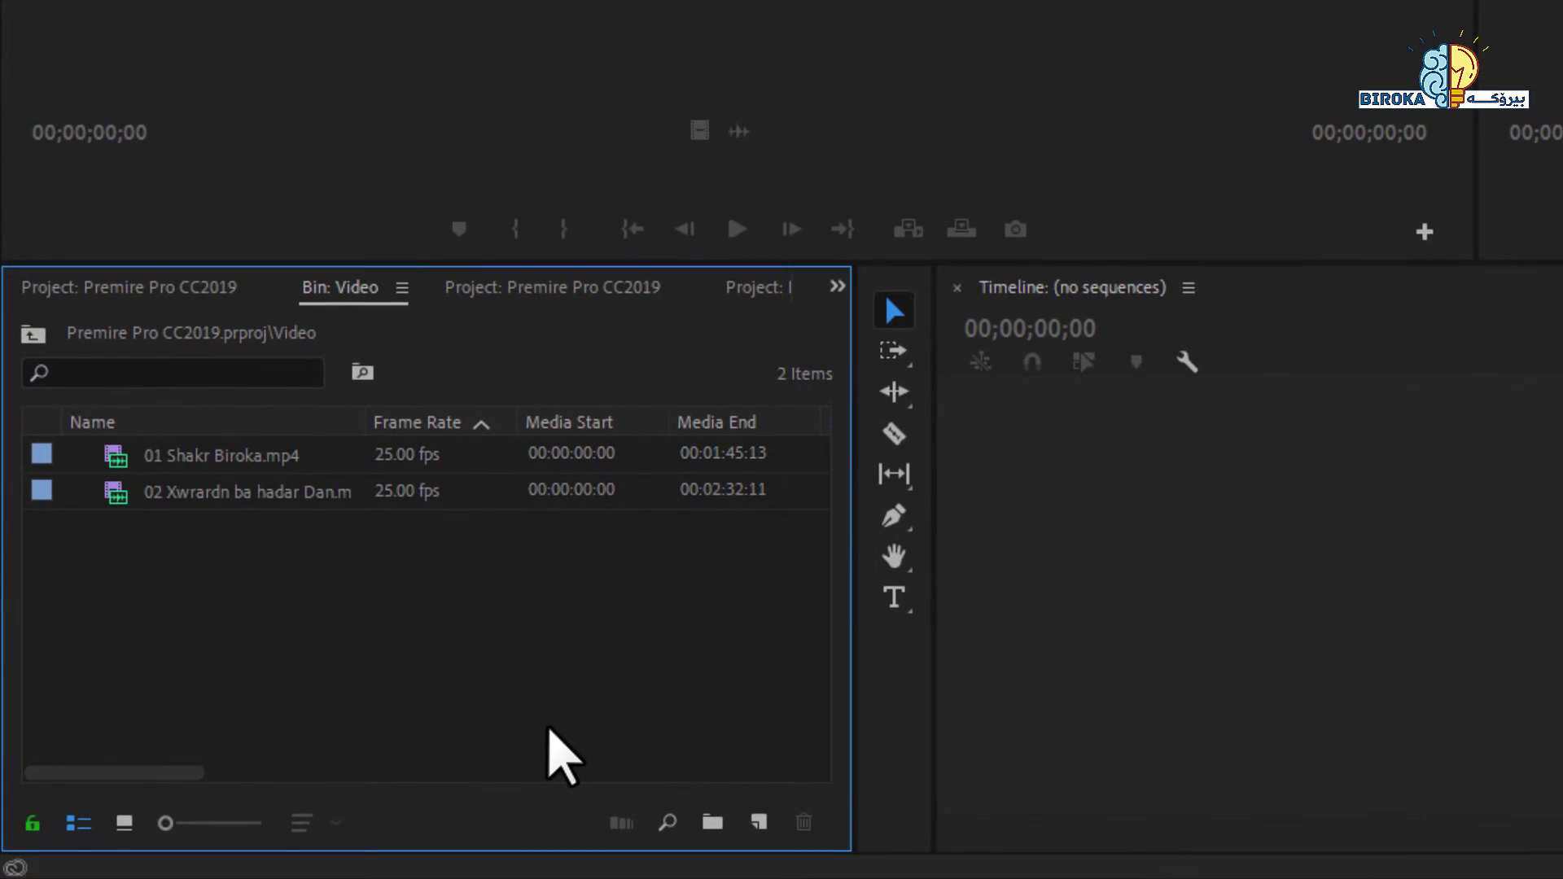
{"action": "left_click", "coordinate": [123, 823]}
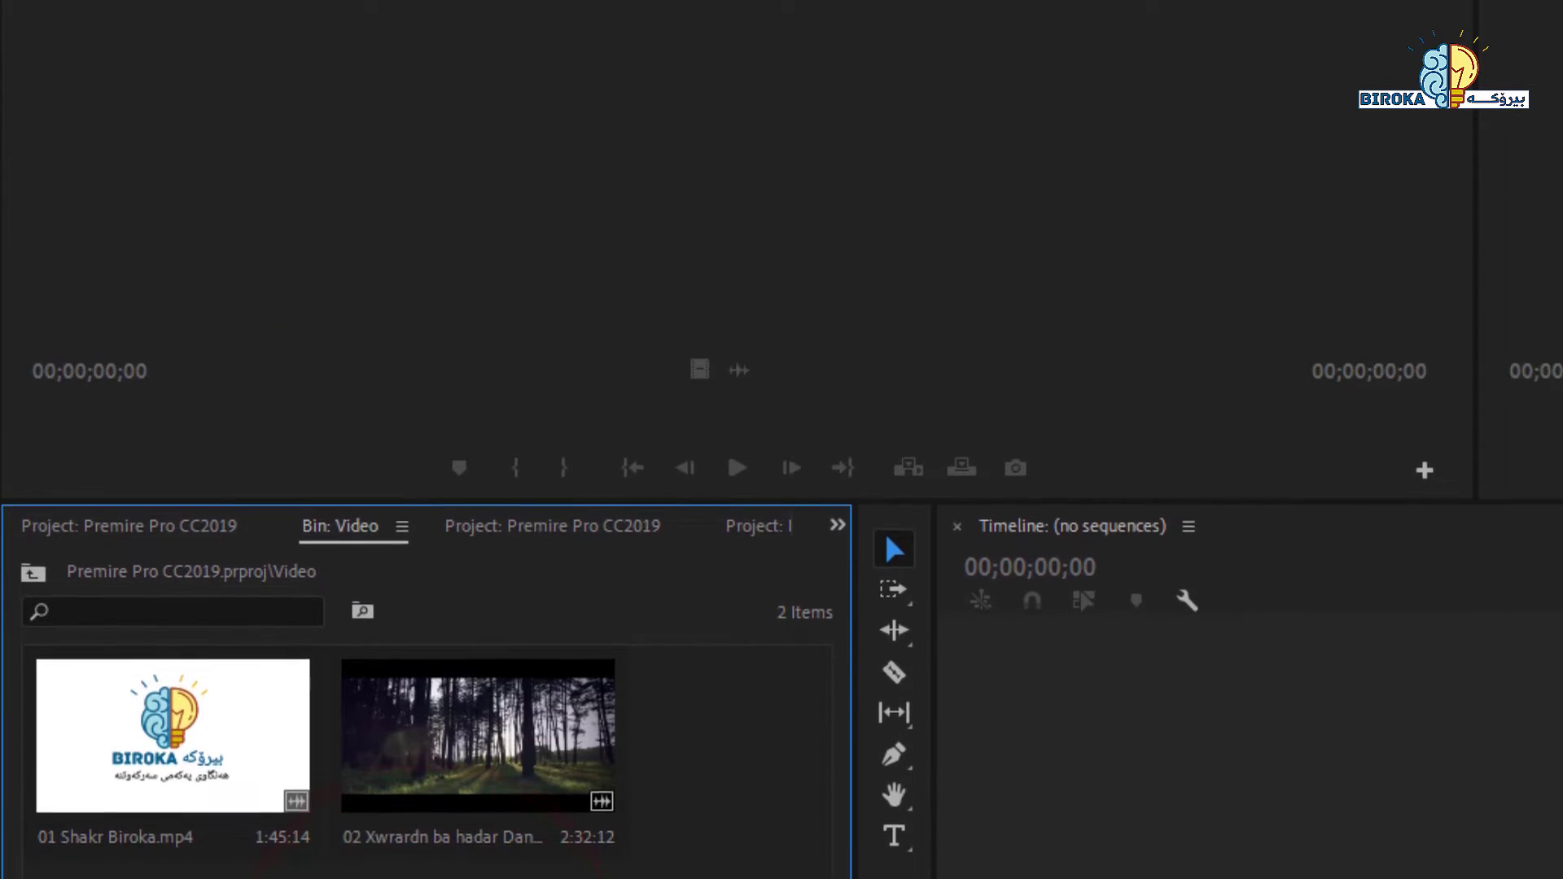
{"action": "left_click", "coordinate": [672, 355]}
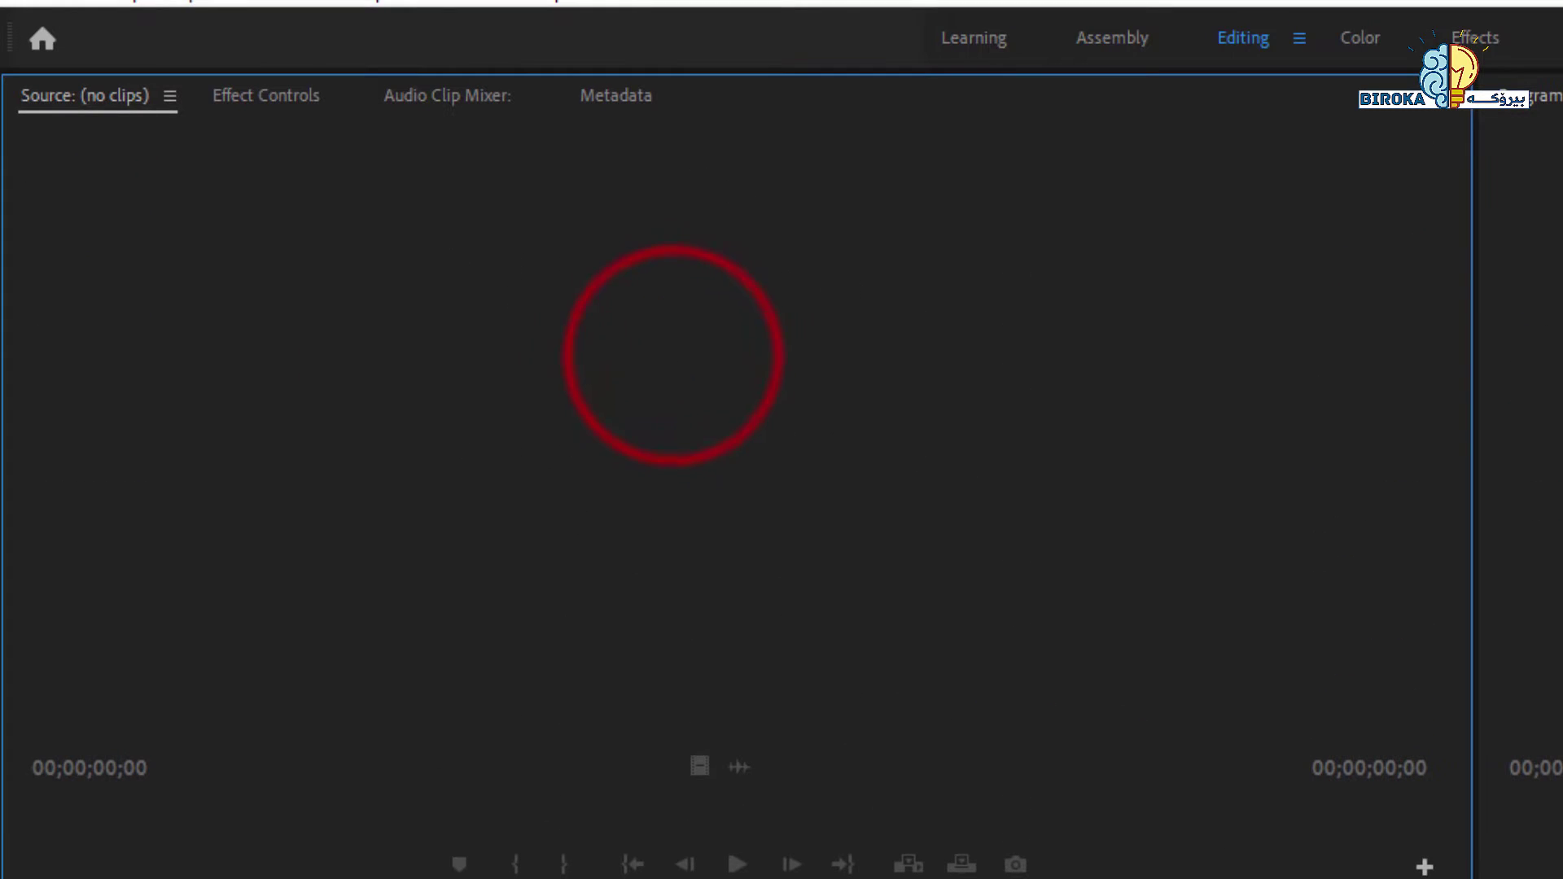
{"action": "left_click", "coordinate": [741, 709]}
{"action": "left_click", "coordinate": [425, 707]}
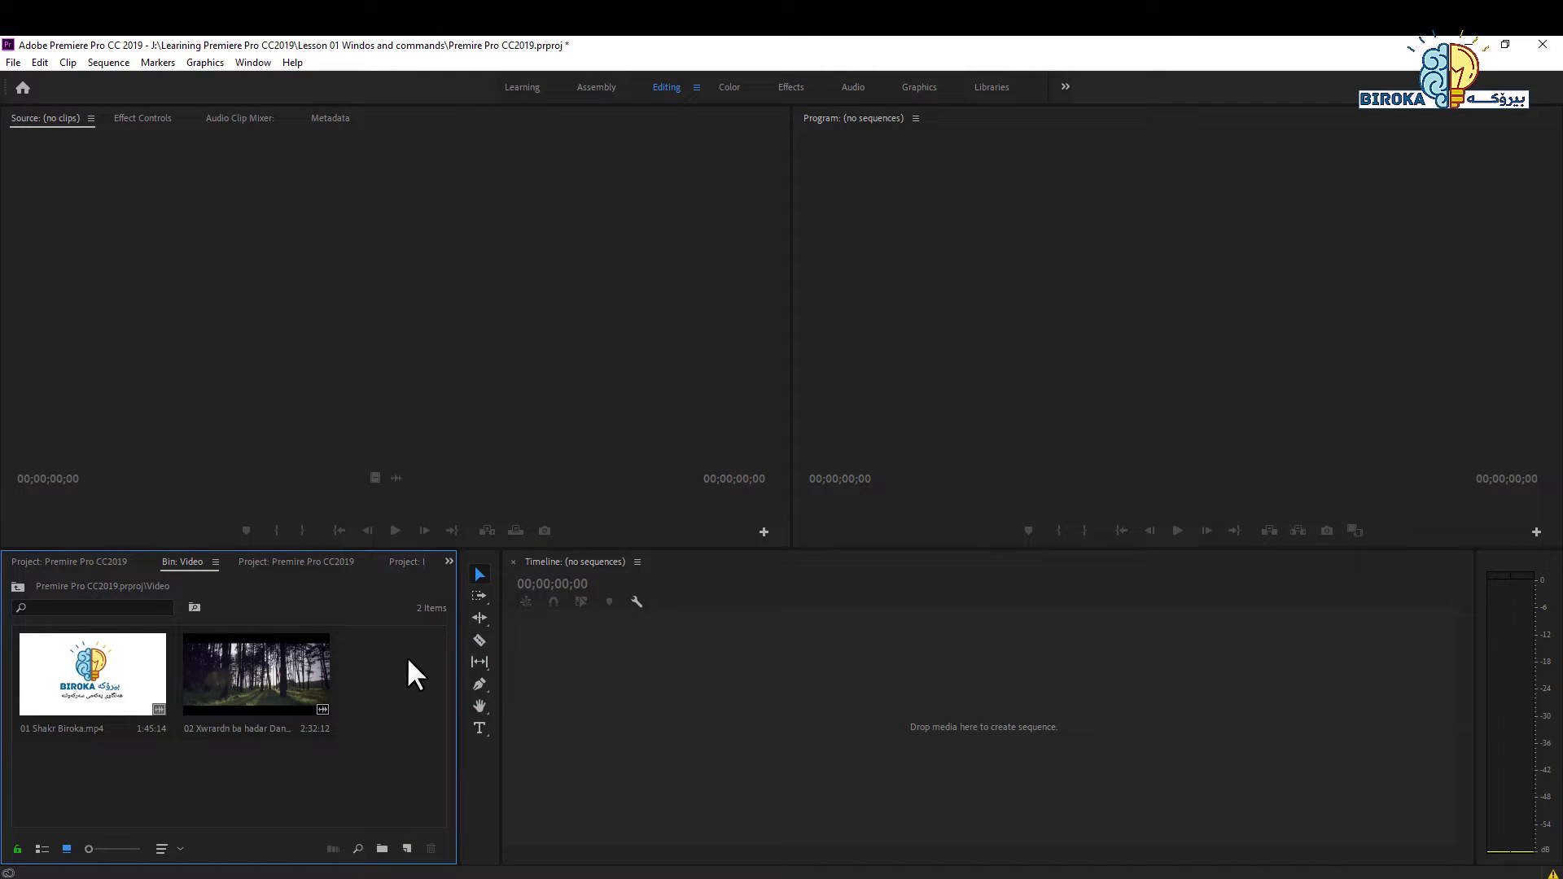
{"action": "left_click", "coordinate": [480, 275]}
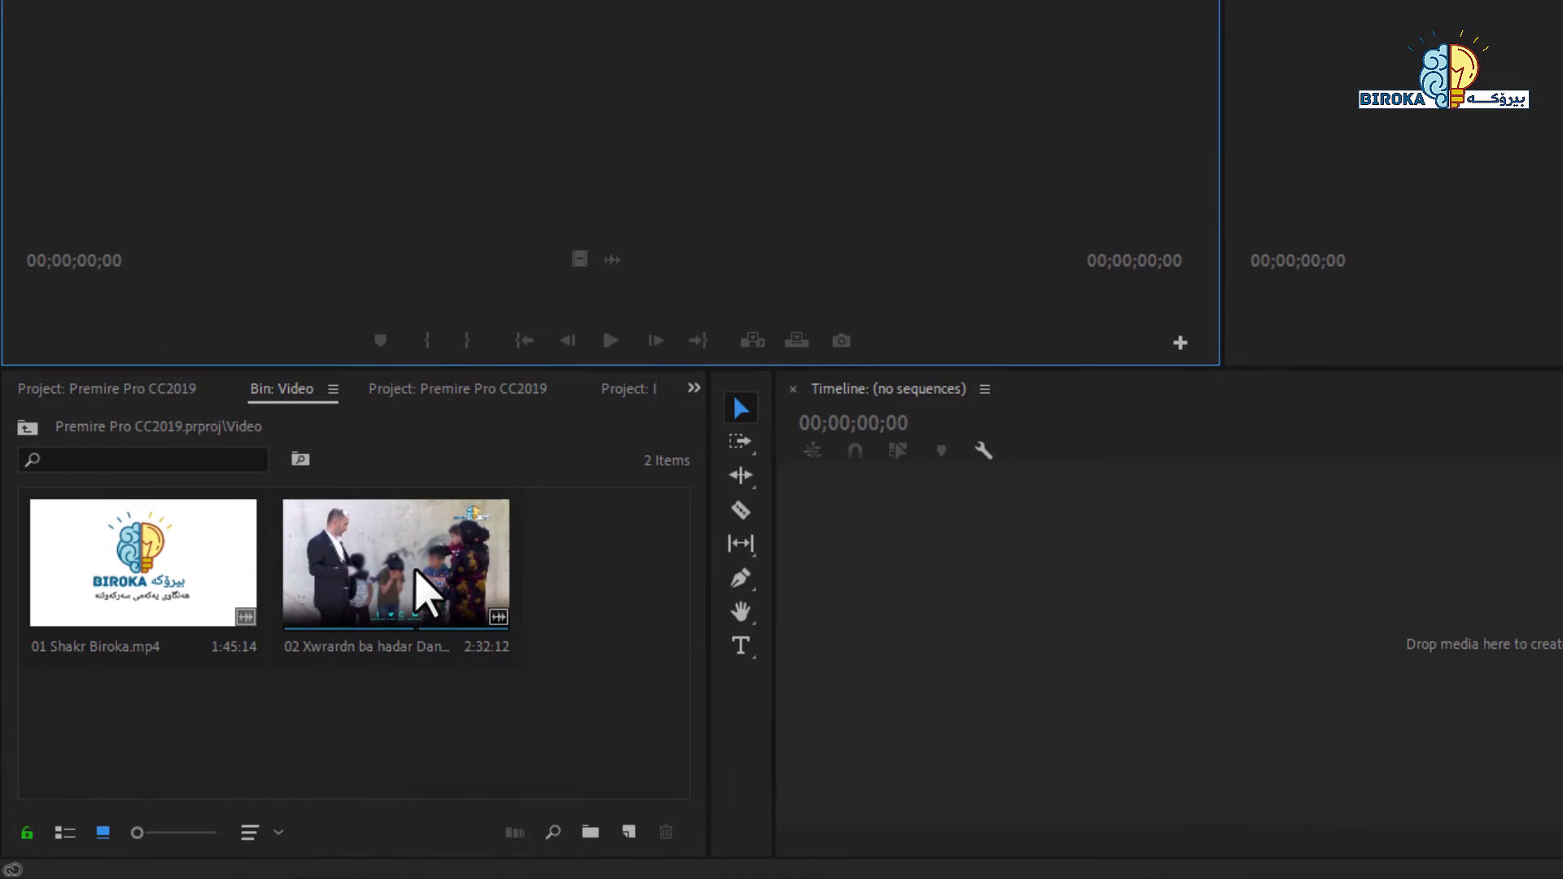
Load the "02 Xwrardn ba hadar Dan" clip into the Source Monitor, followed by "01 Shakr Biroka.mp4".
{"action": "double_click", "coordinate": [358, 563]}
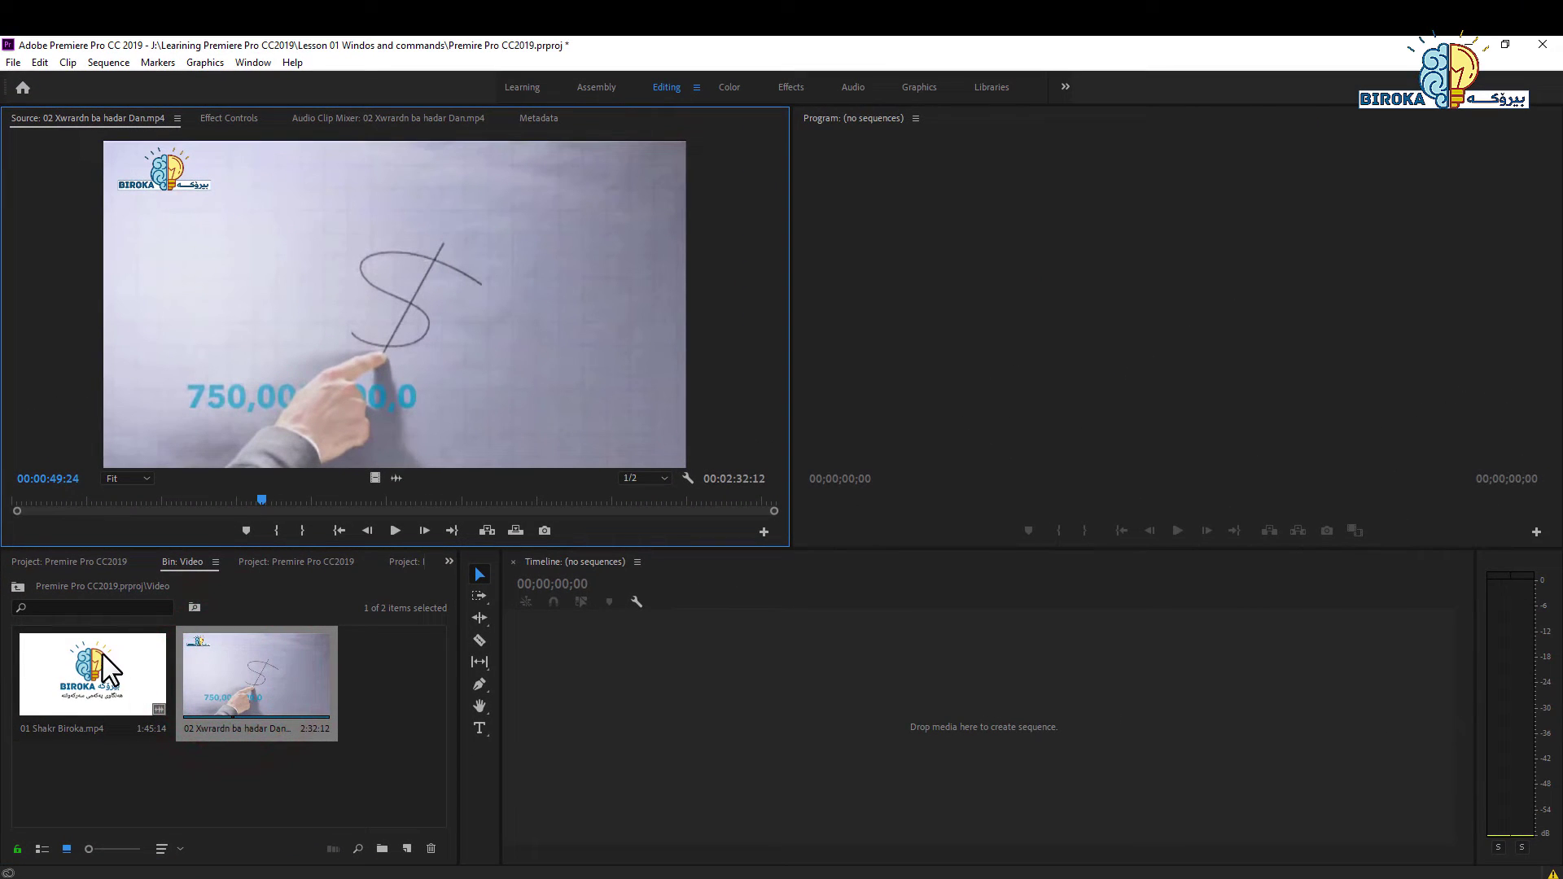
{"action": "double_click", "coordinate": [104, 659]}
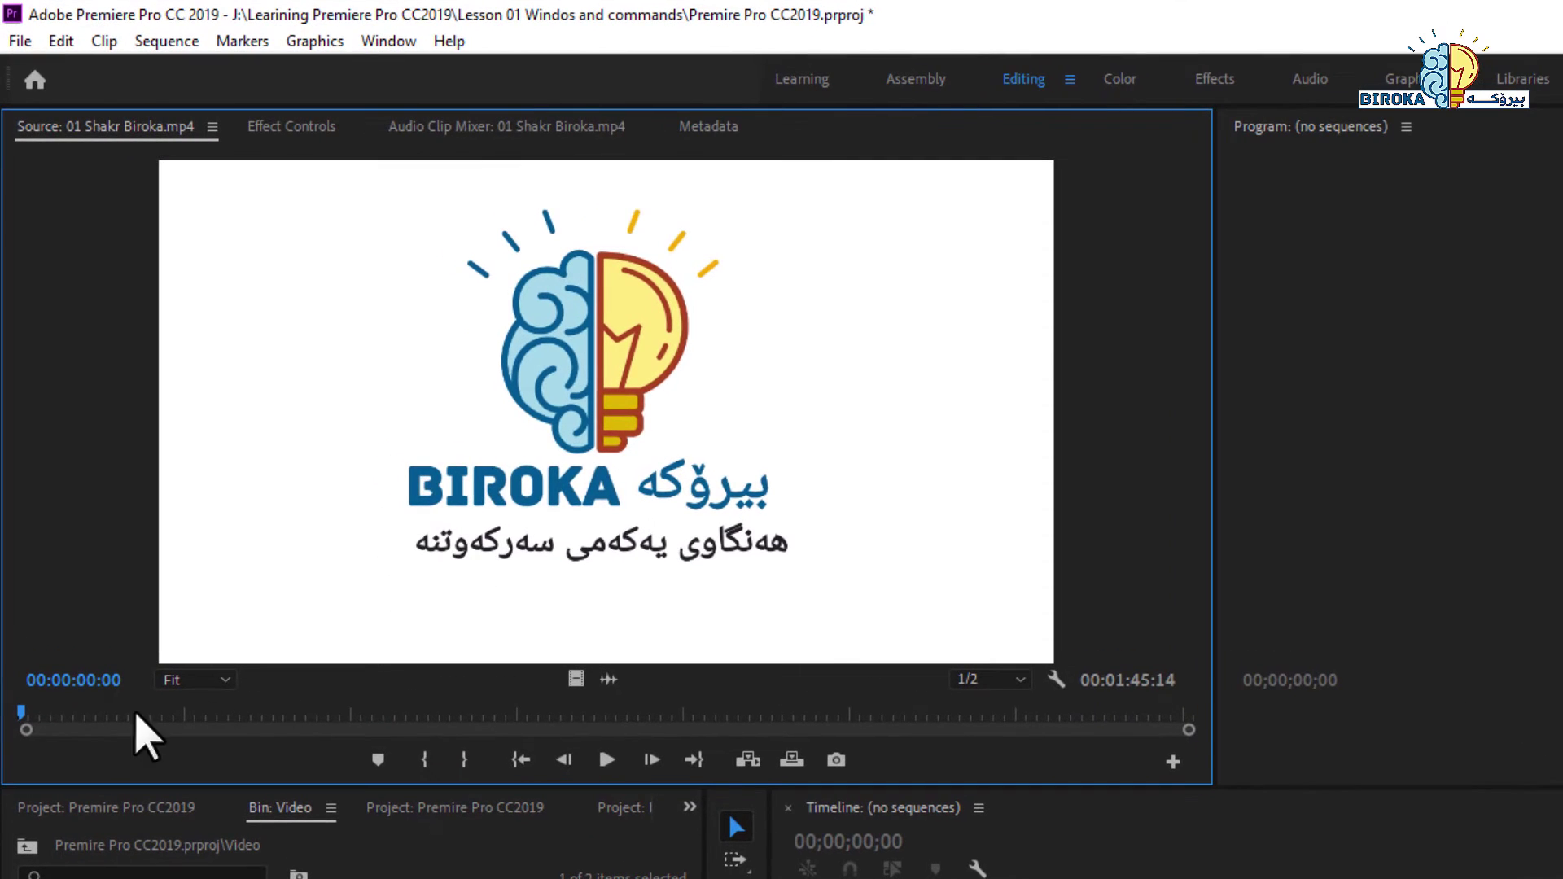
Scrub the first clip in the Source Monitor to about 12 seconds, play it, pause it and resume playback.
{"action": "left_click_drag", "start_coordinate": [22, 715], "coordinate": [174, 757]}
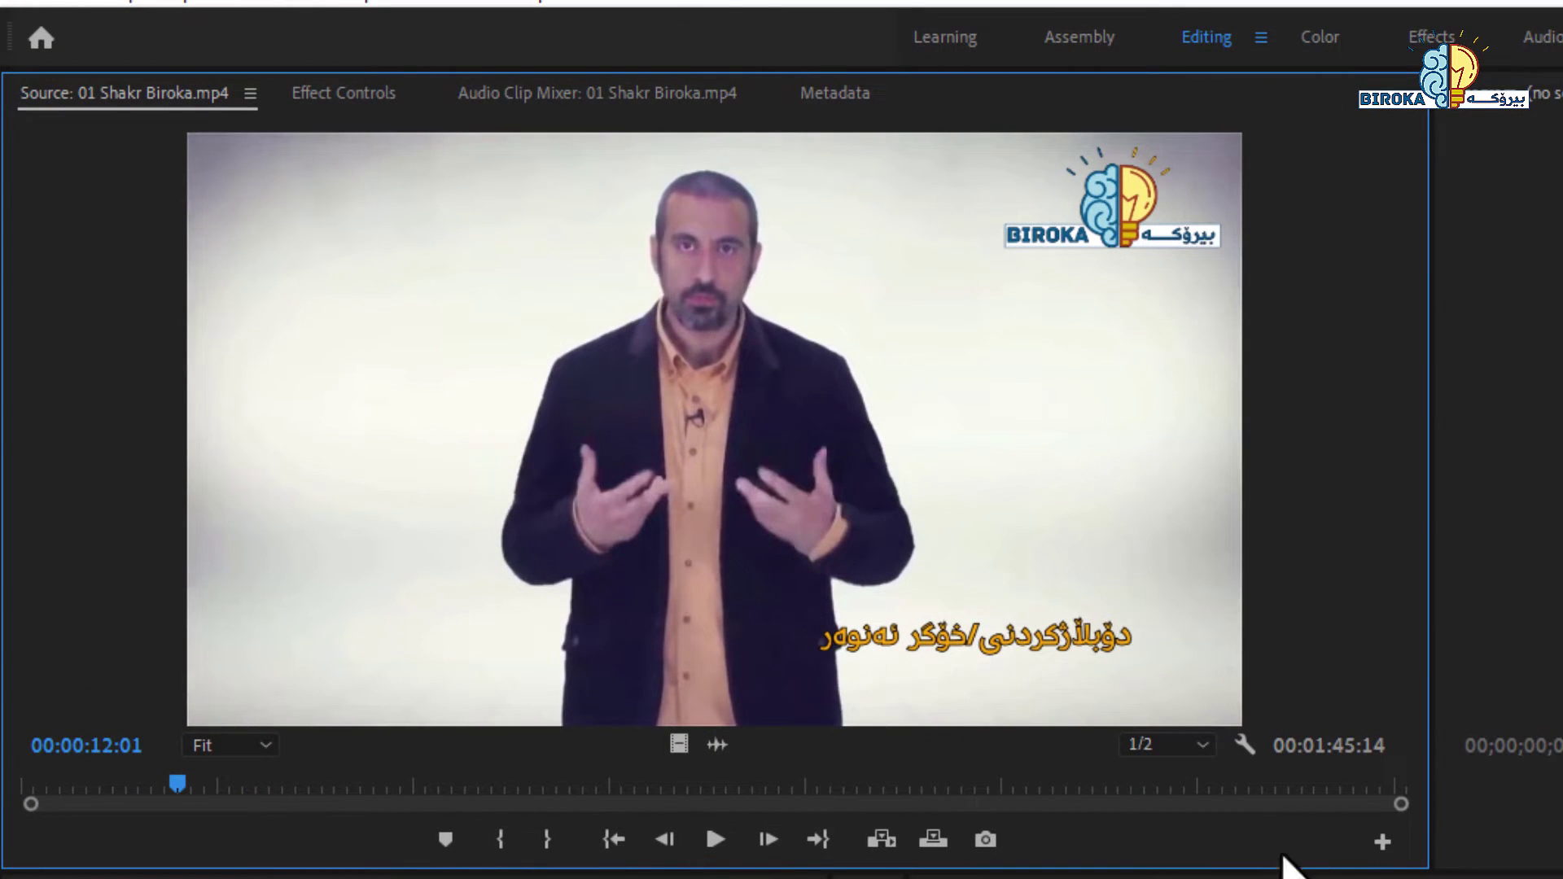
{"action": "key", "text": "space"}
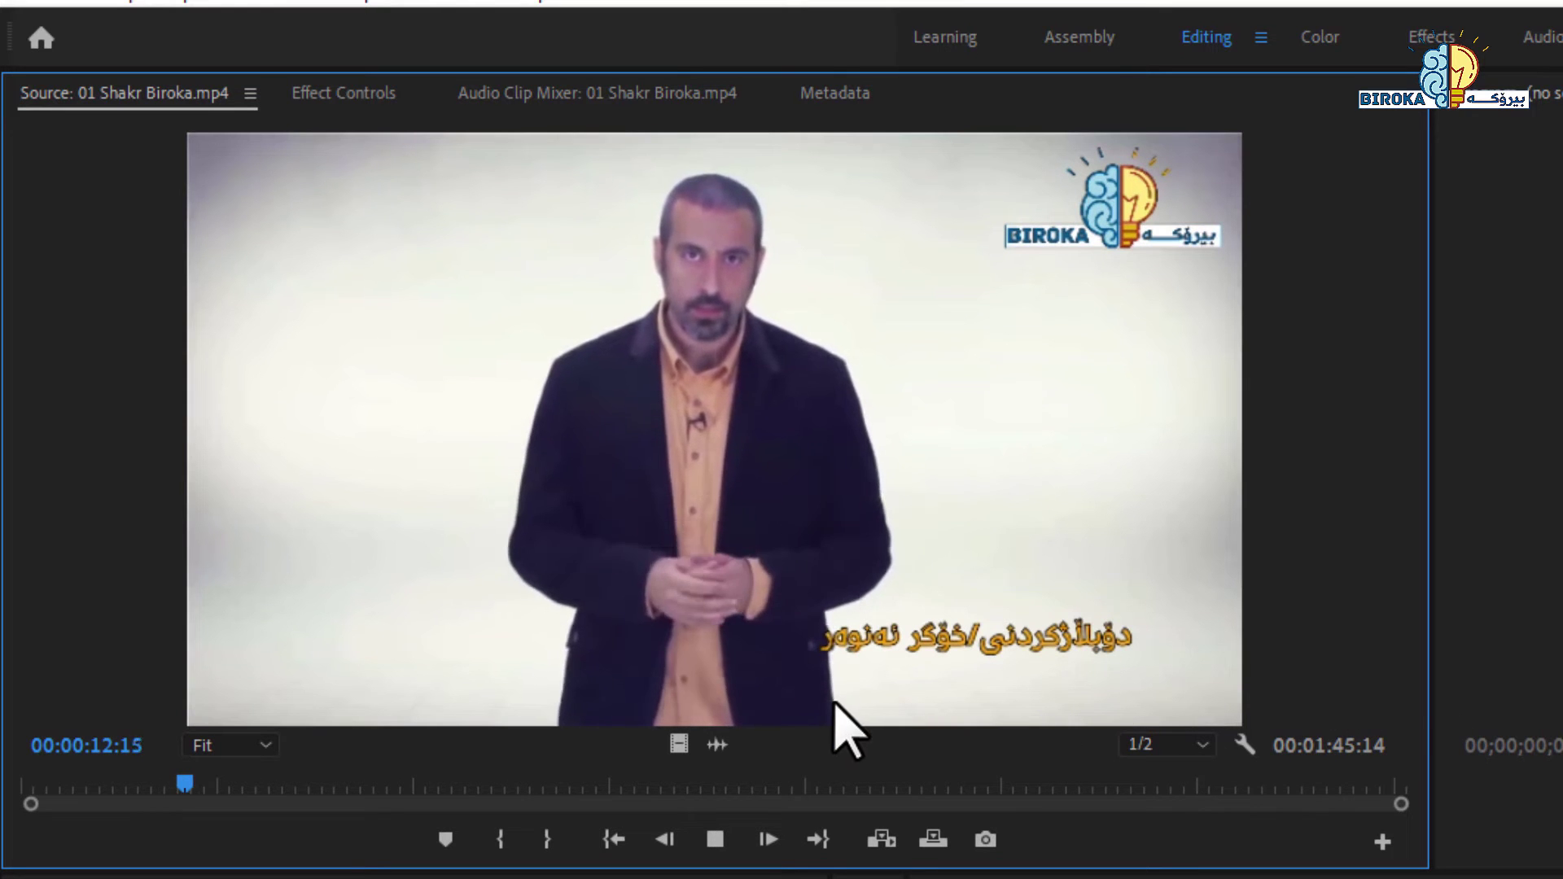
{"action": "key", "text": "space"}
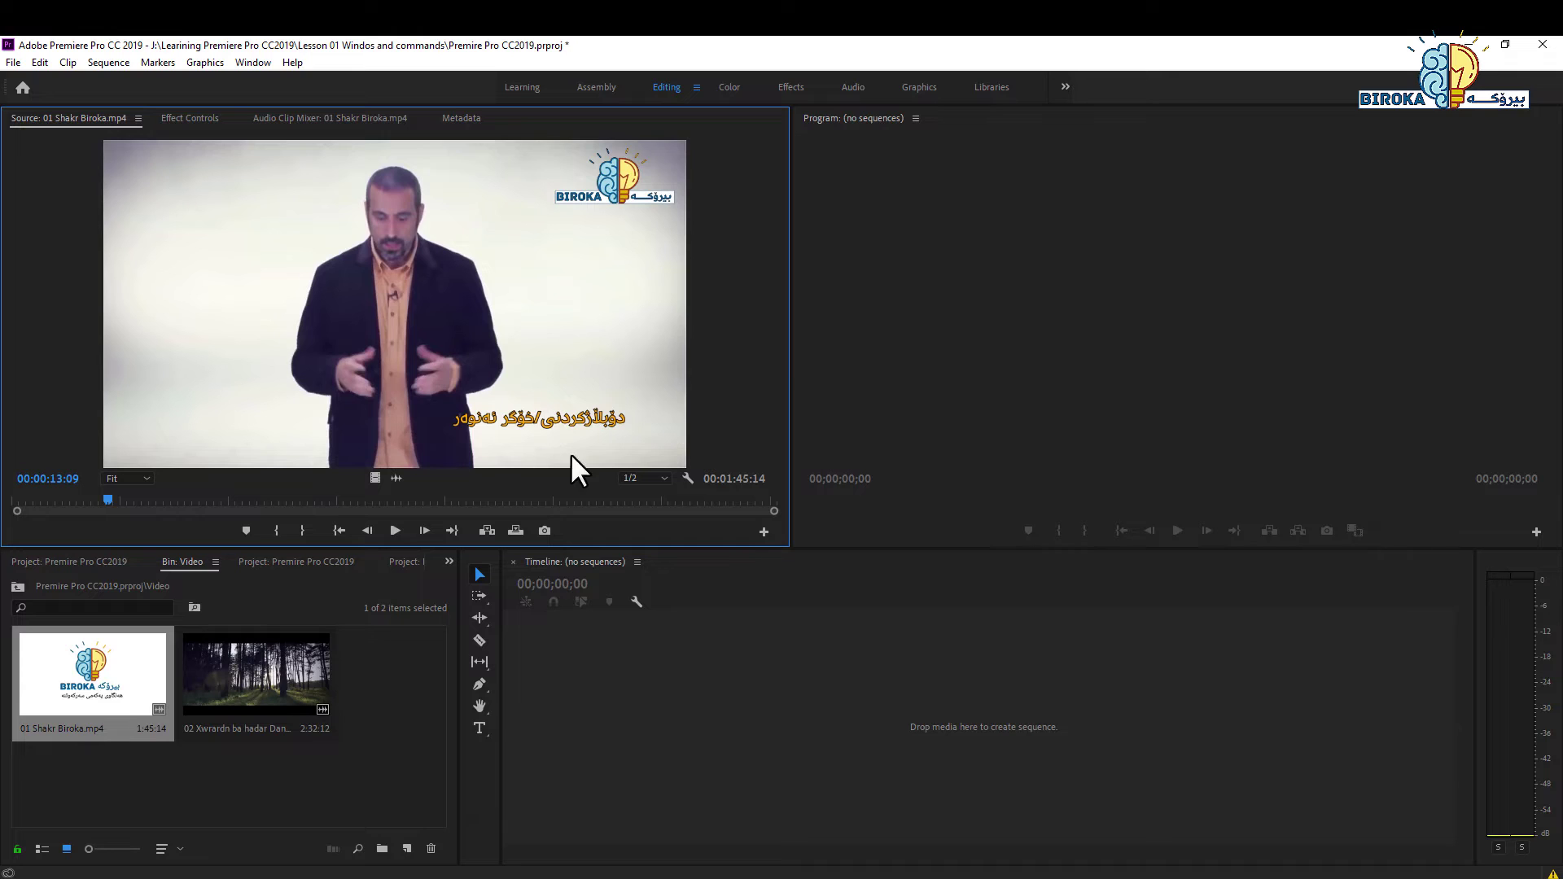
{"action": "key", "text": "space"}
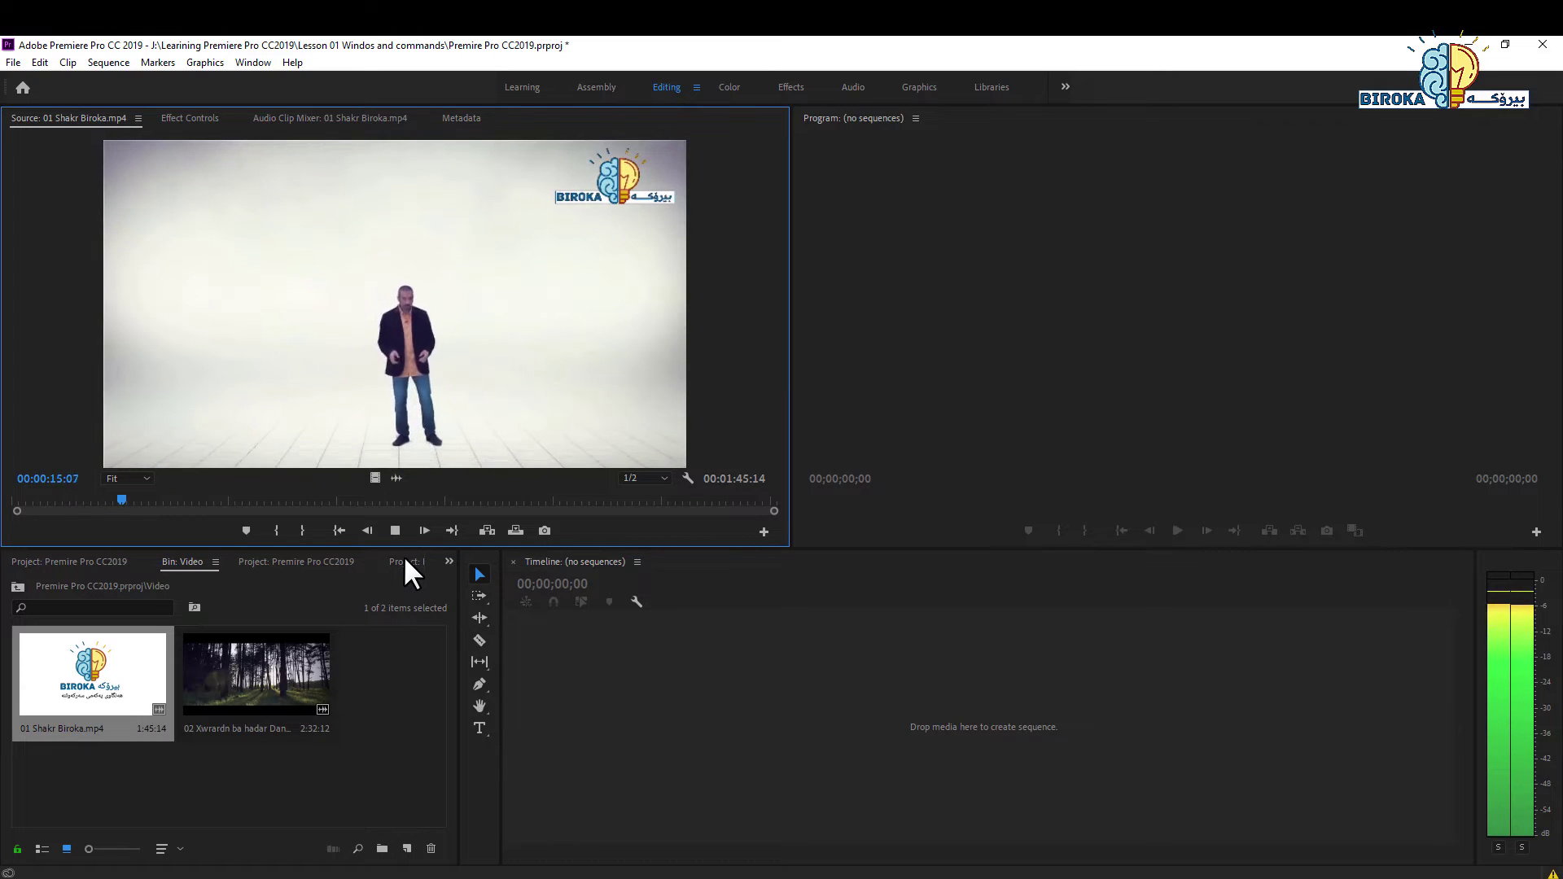
Play and pause the clip several times in the Source Monitor, scrubbing back to about 20 seconds in between.
{"action": "key", "text": "space"}
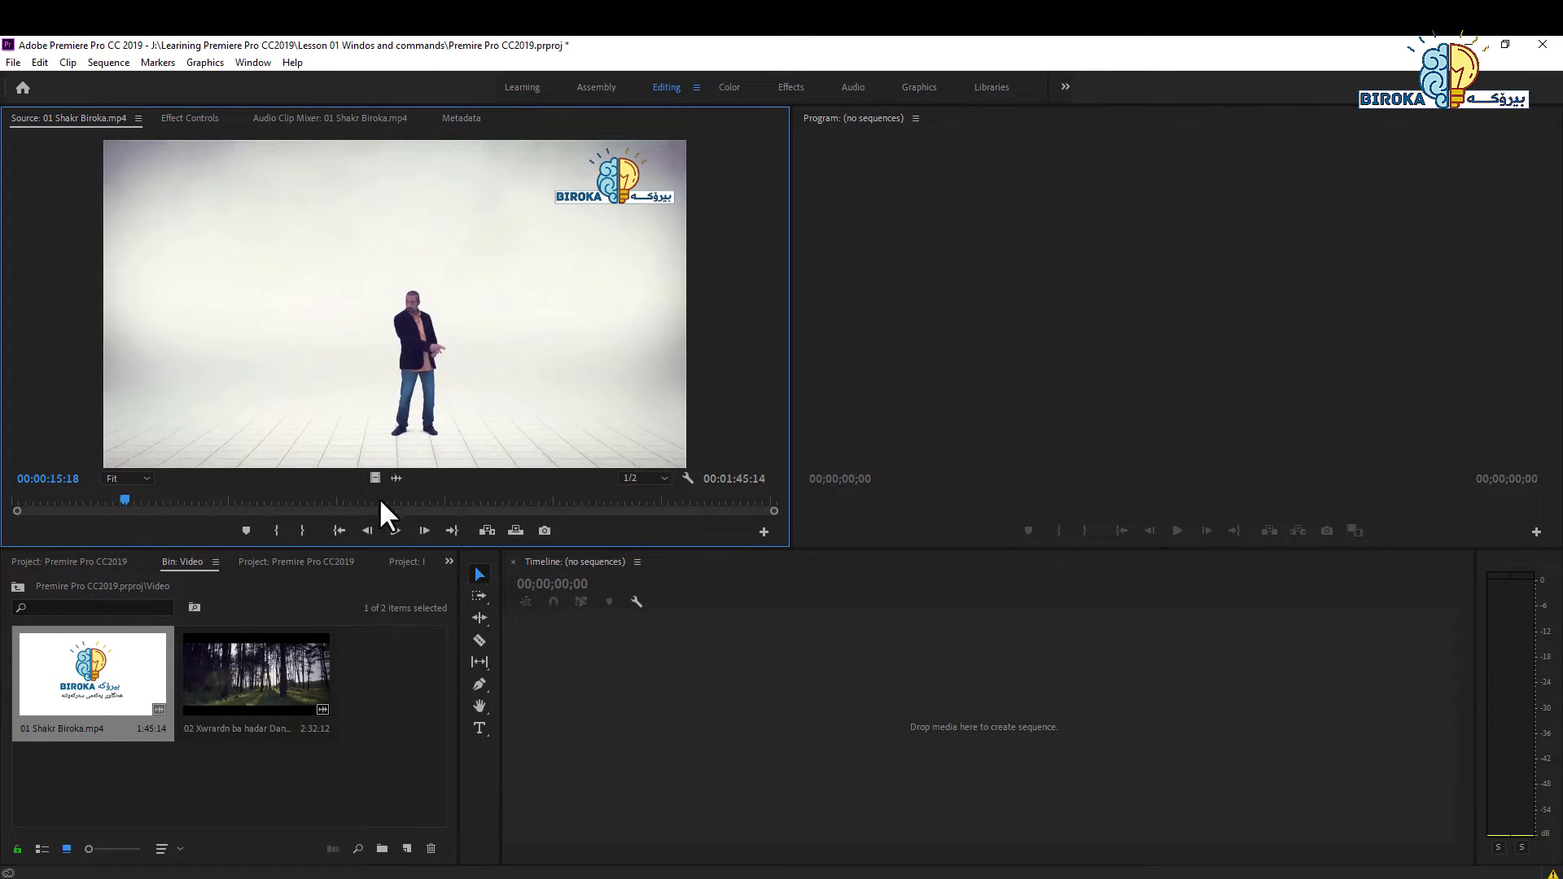
{"action": "left_click", "coordinate": [396, 530]}
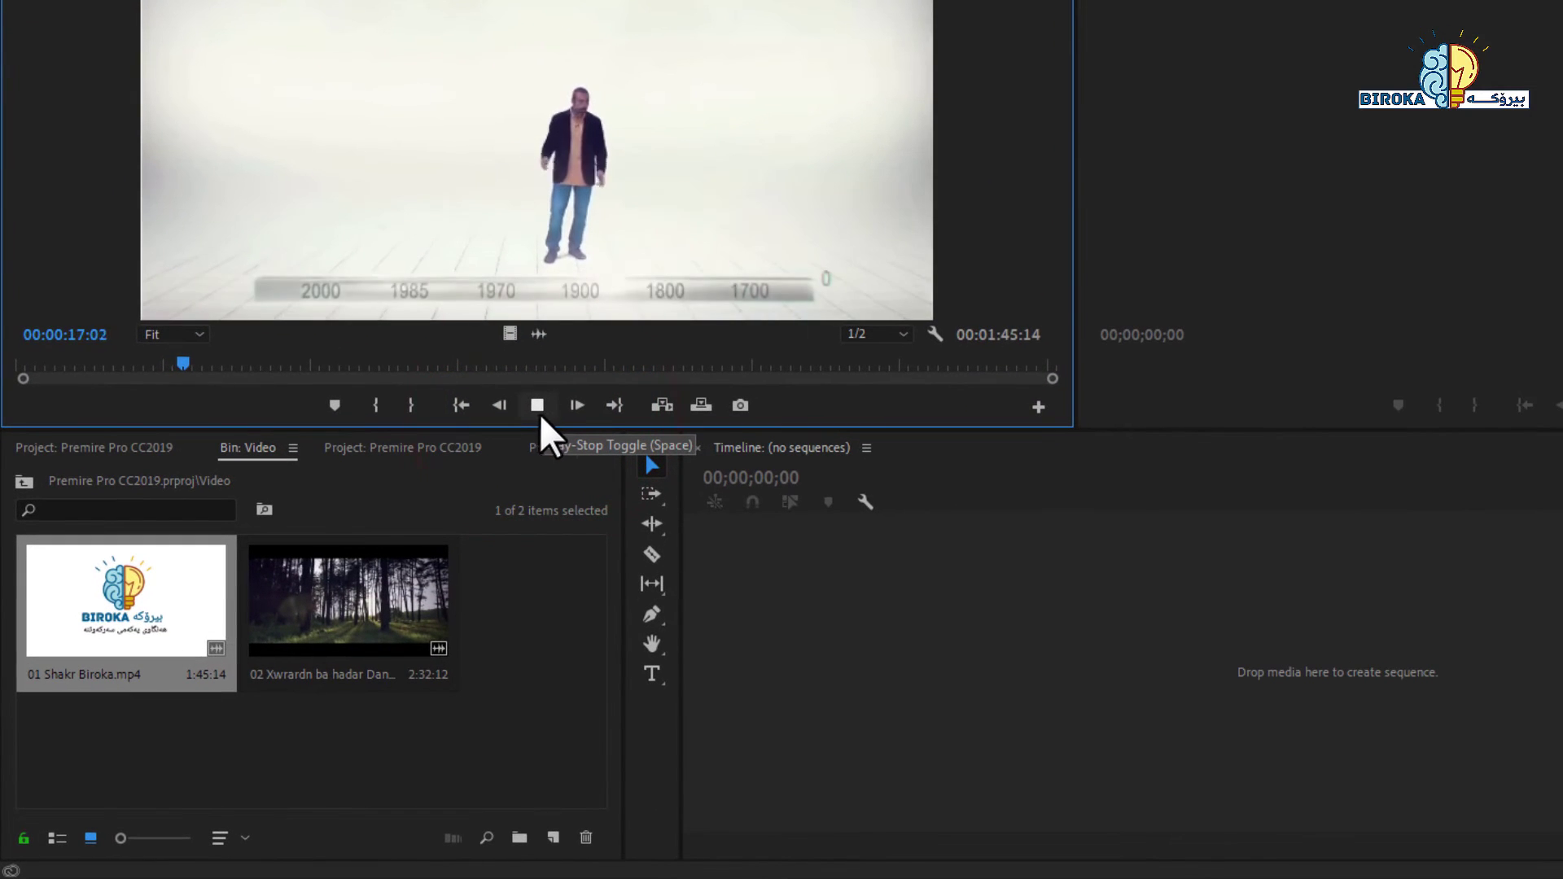
{"action": "left_click", "coordinate": [536, 406]}
{"action": "left_click", "coordinate": [199, 366]}
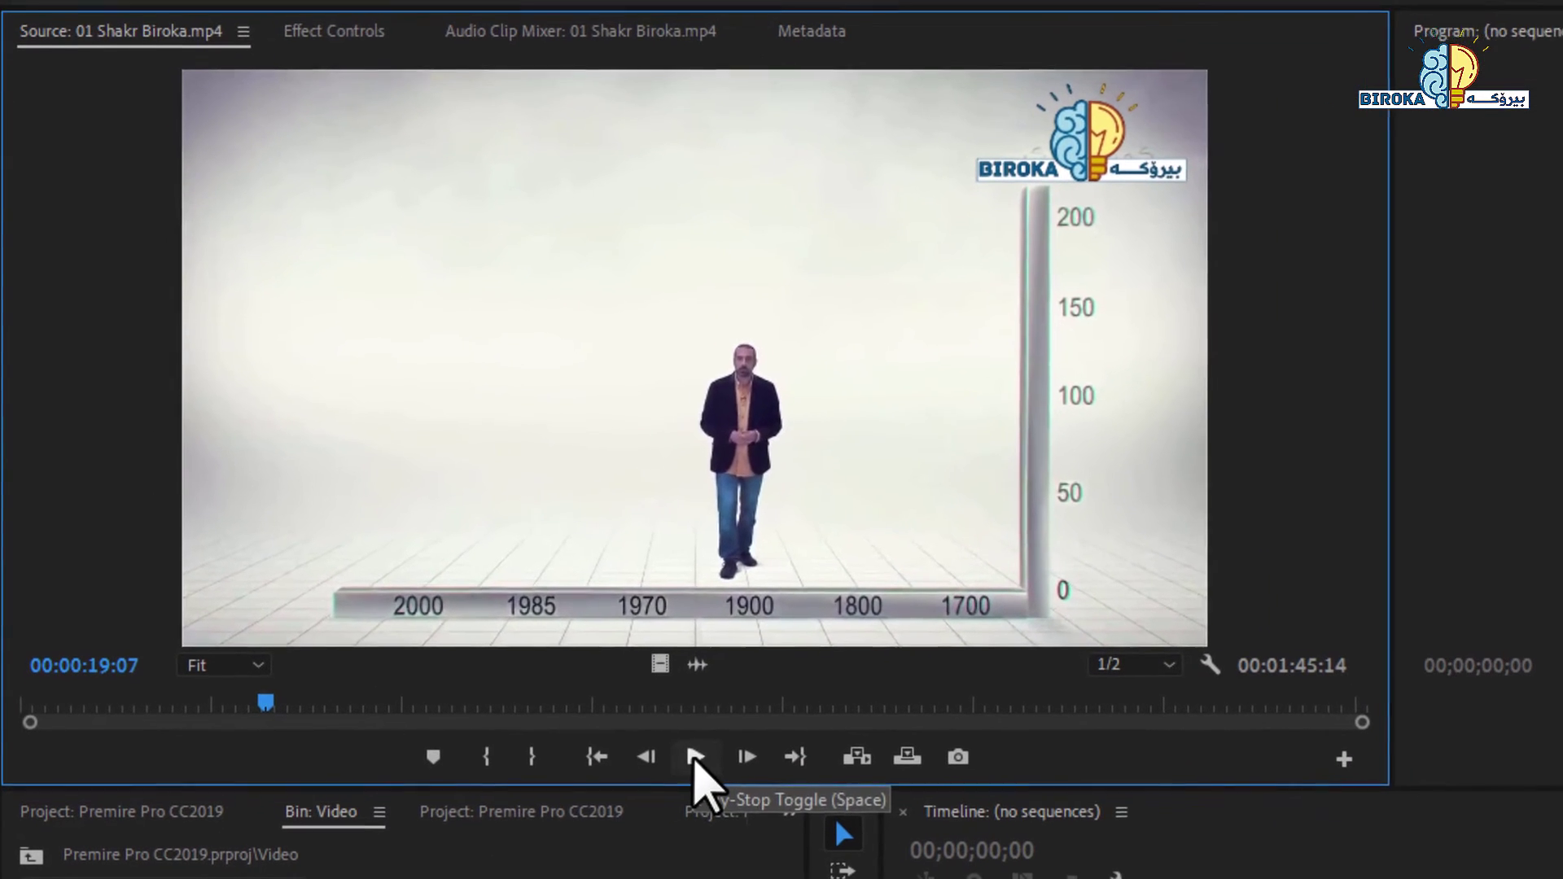
{"action": "left_click", "coordinate": [643, 774]}
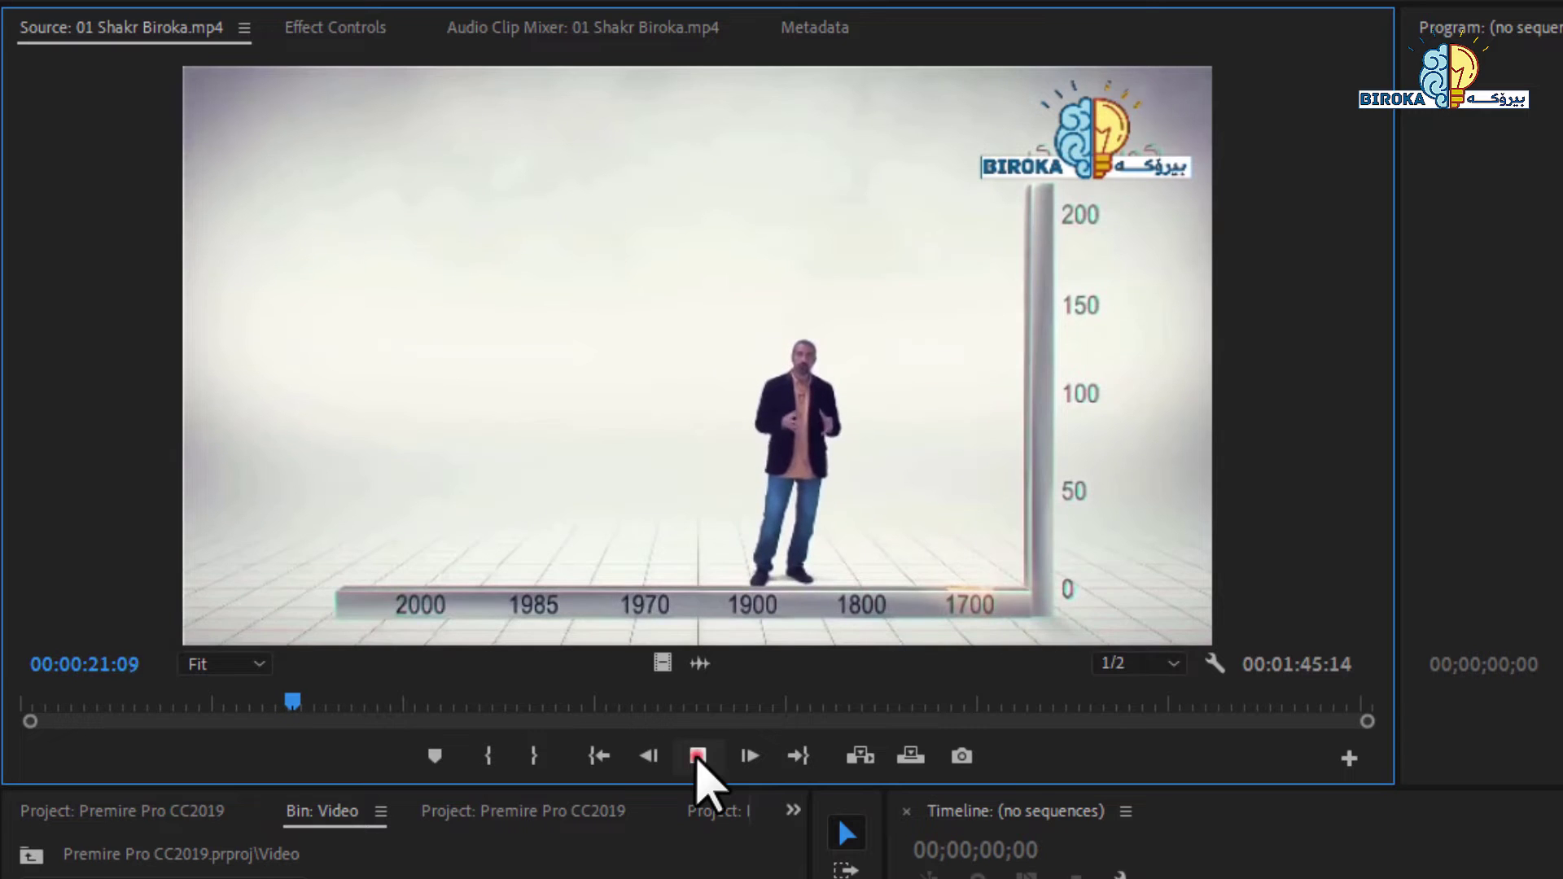
{"action": "left_click", "coordinate": [696, 759]}
{"action": "left_click", "coordinate": [281, 700]}
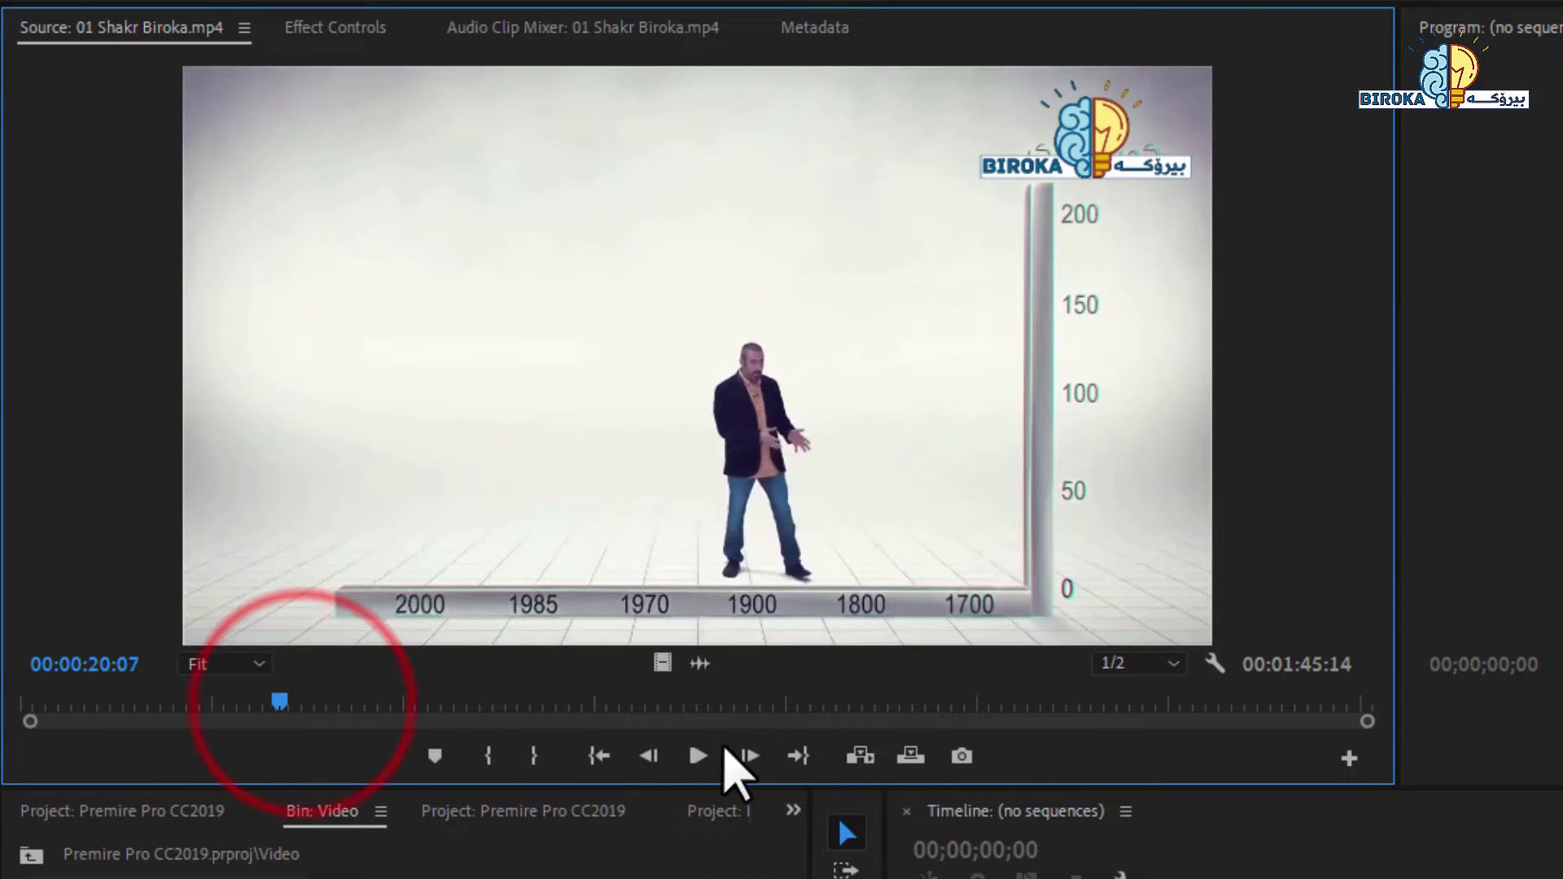
{"action": "left_click", "coordinate": [697, 756]}
{"action": "left_click", "coordinate": [716, 775]}
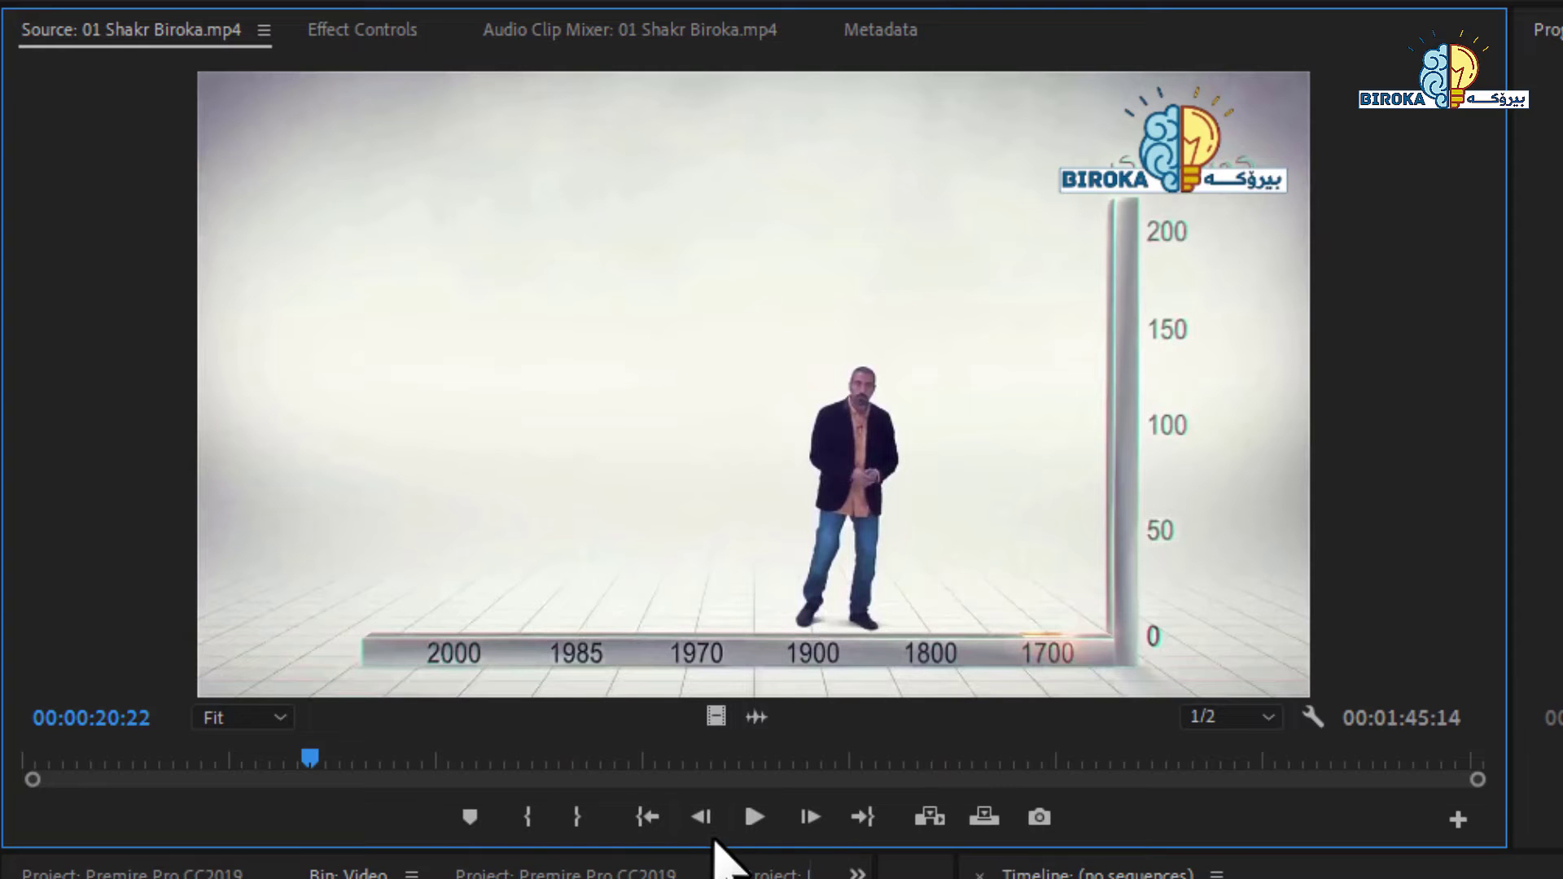
Step the source clip back frame by frame to 00:00:20:03 and mark an In point there.
{"action": "left_click", "coordinate": [703, 816]}
{"action": "left_click", "coordinate": [705, 816]}
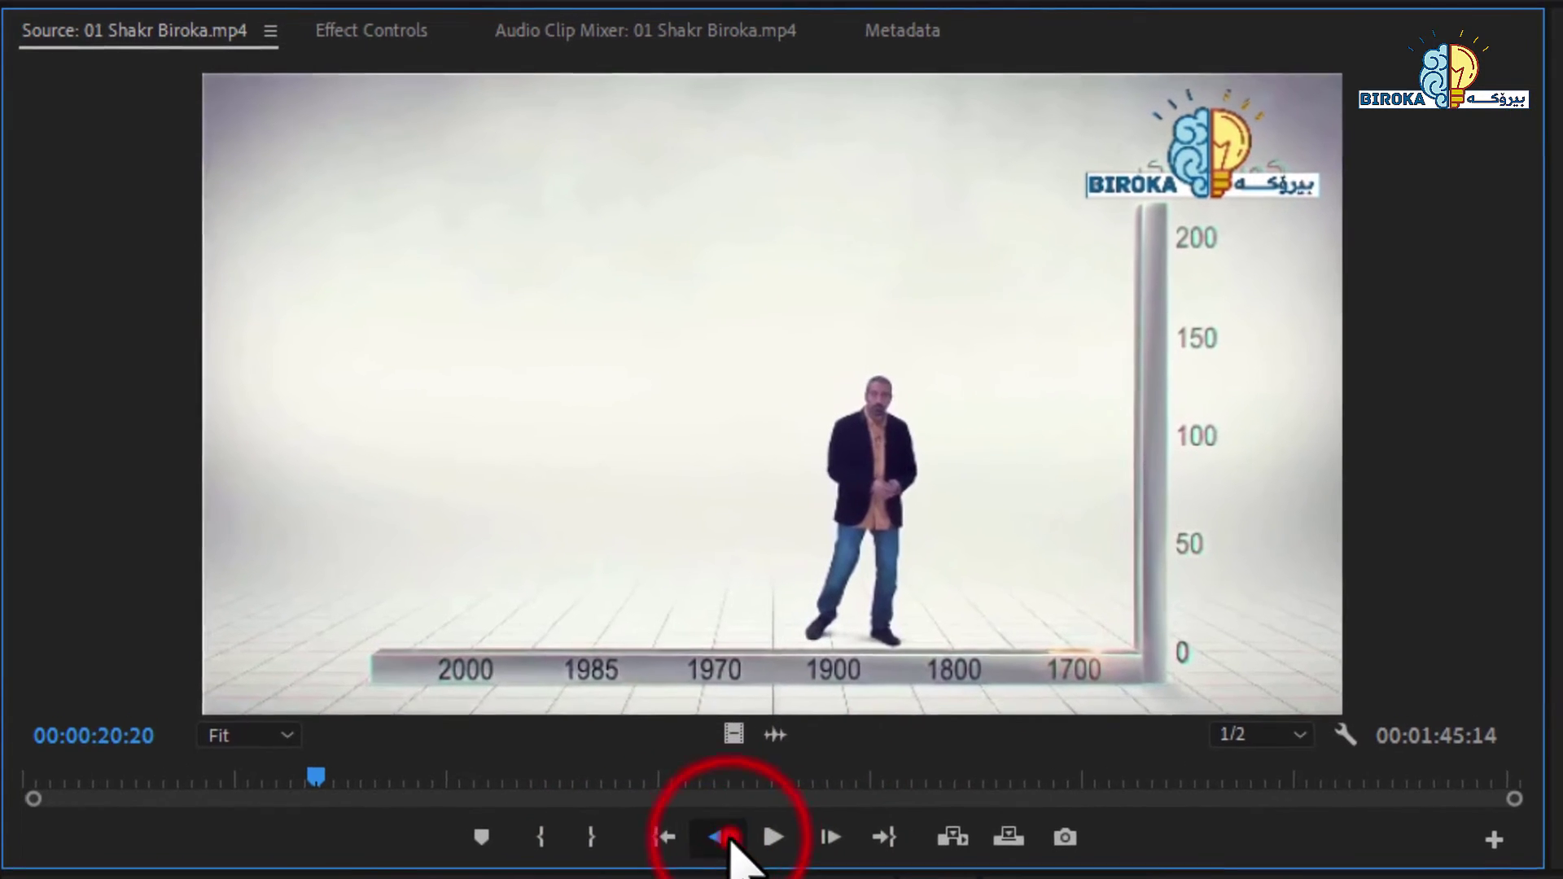
{"action": "left_click", "coordinate": [705, 817]}
{"action": "left_click", "coordinate": [705, 816]}
{"action": "left_click", "coordinate": [705, 816]}
{"action": "left_click", "coordinate": [705, 817]}
{"action": "left_click", "coordinate": [705, 817]}
{"action": "double_click", "coordinate": [752, 868]}
{"action": "double_click", "coordinate": [752, 867]}
{"action": "double_click", "coordinate": [752, 868]}
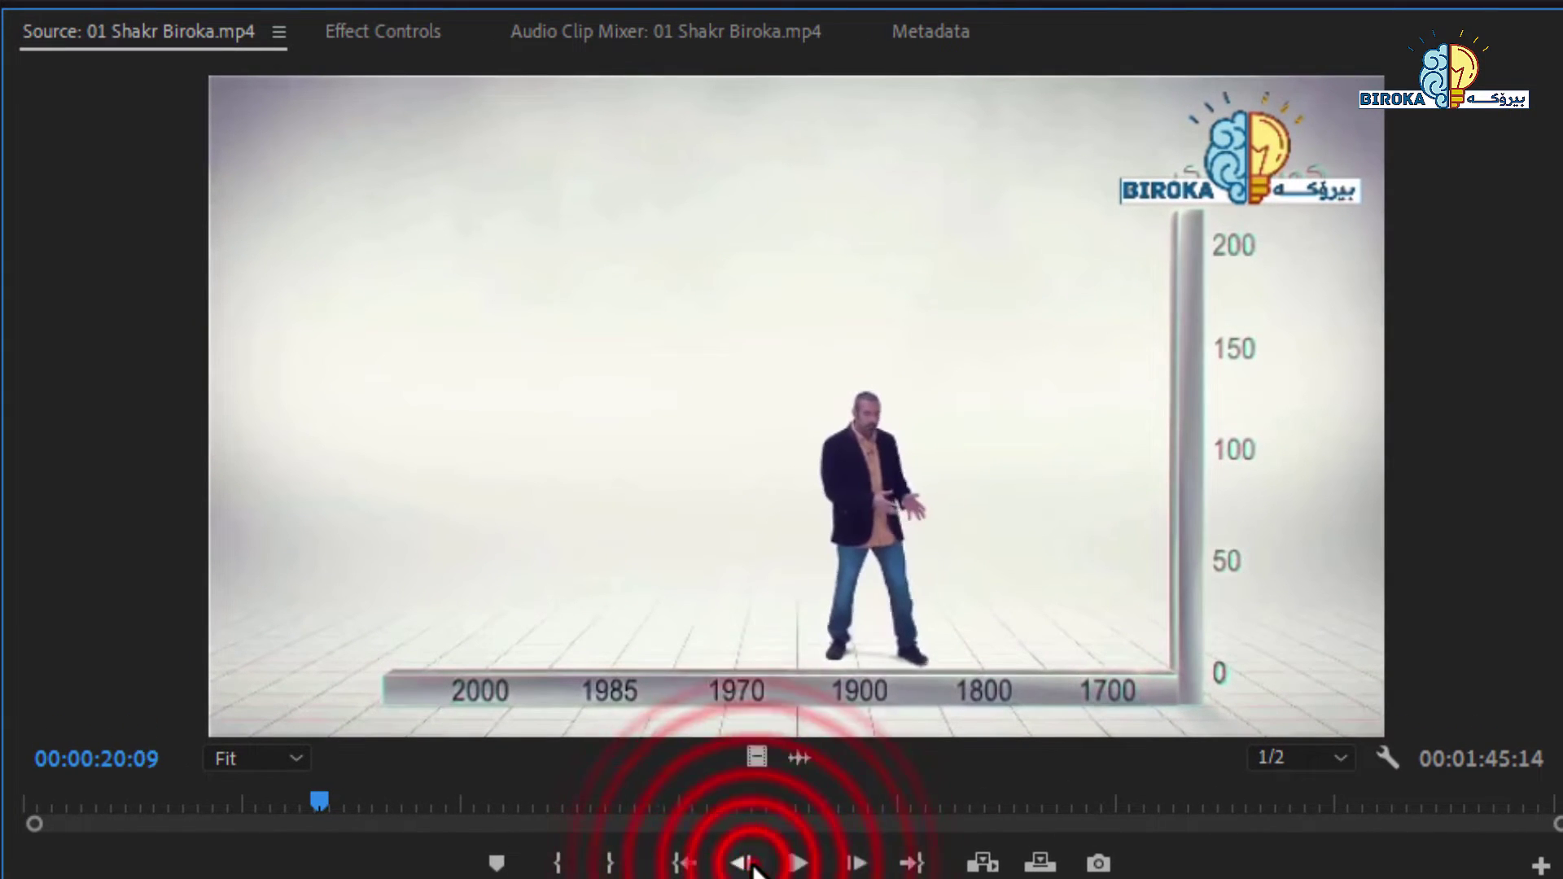
{"action": "double_click", "coordinate": [752, 868]}
{"action": "left_click", "coordinate": [752, 868]}
{"action": "double_click", "coordinate": [752, 868]}
{"action": "left_click", "coordinate": [752, 868]}
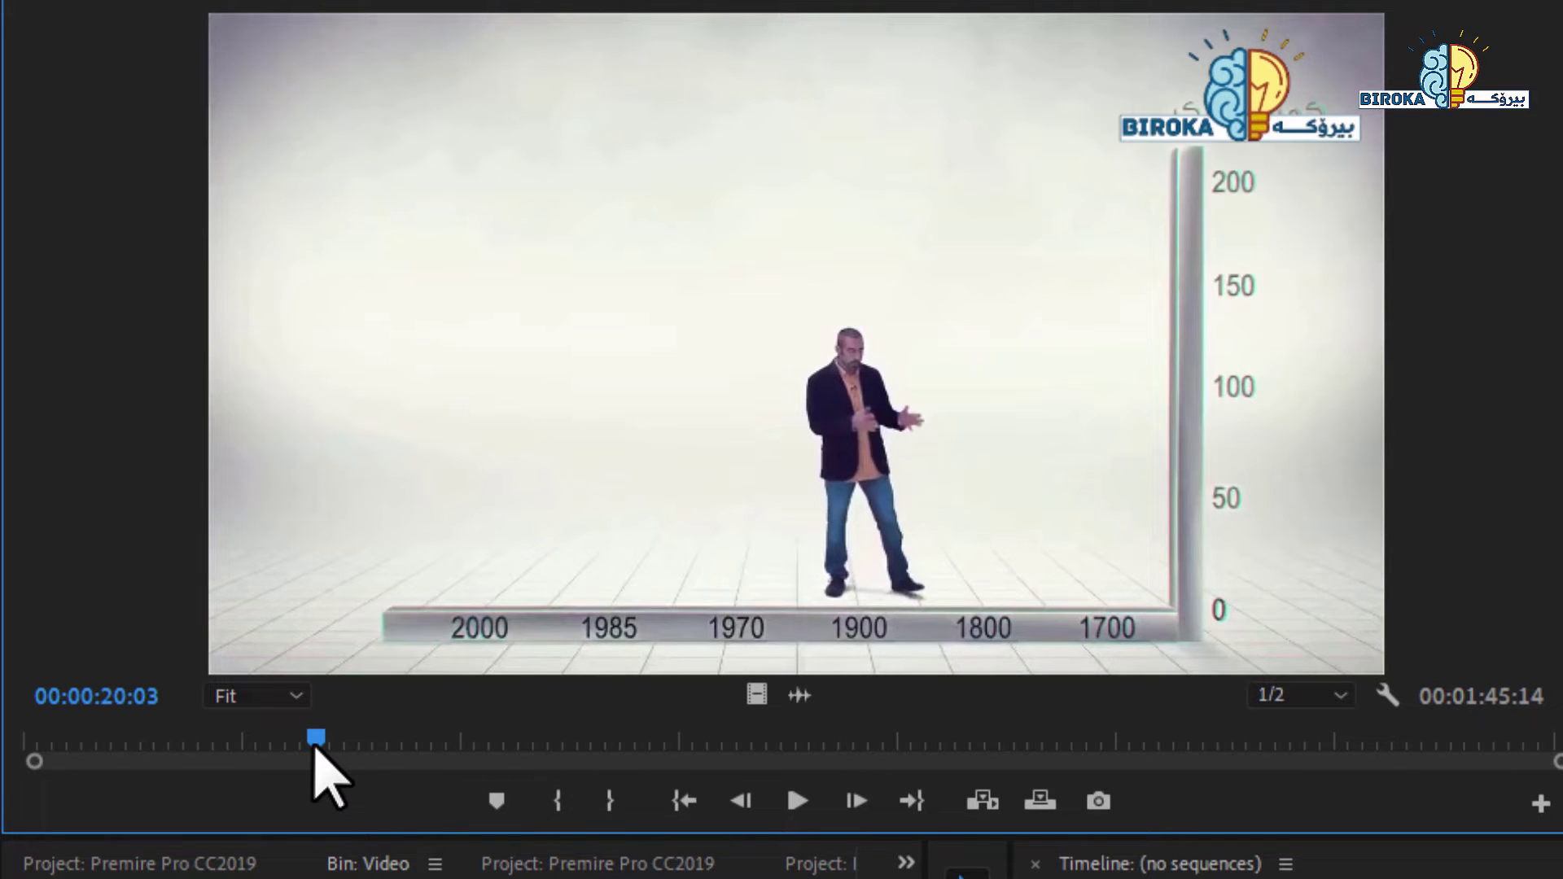
{"action": "key", "text": "i"}
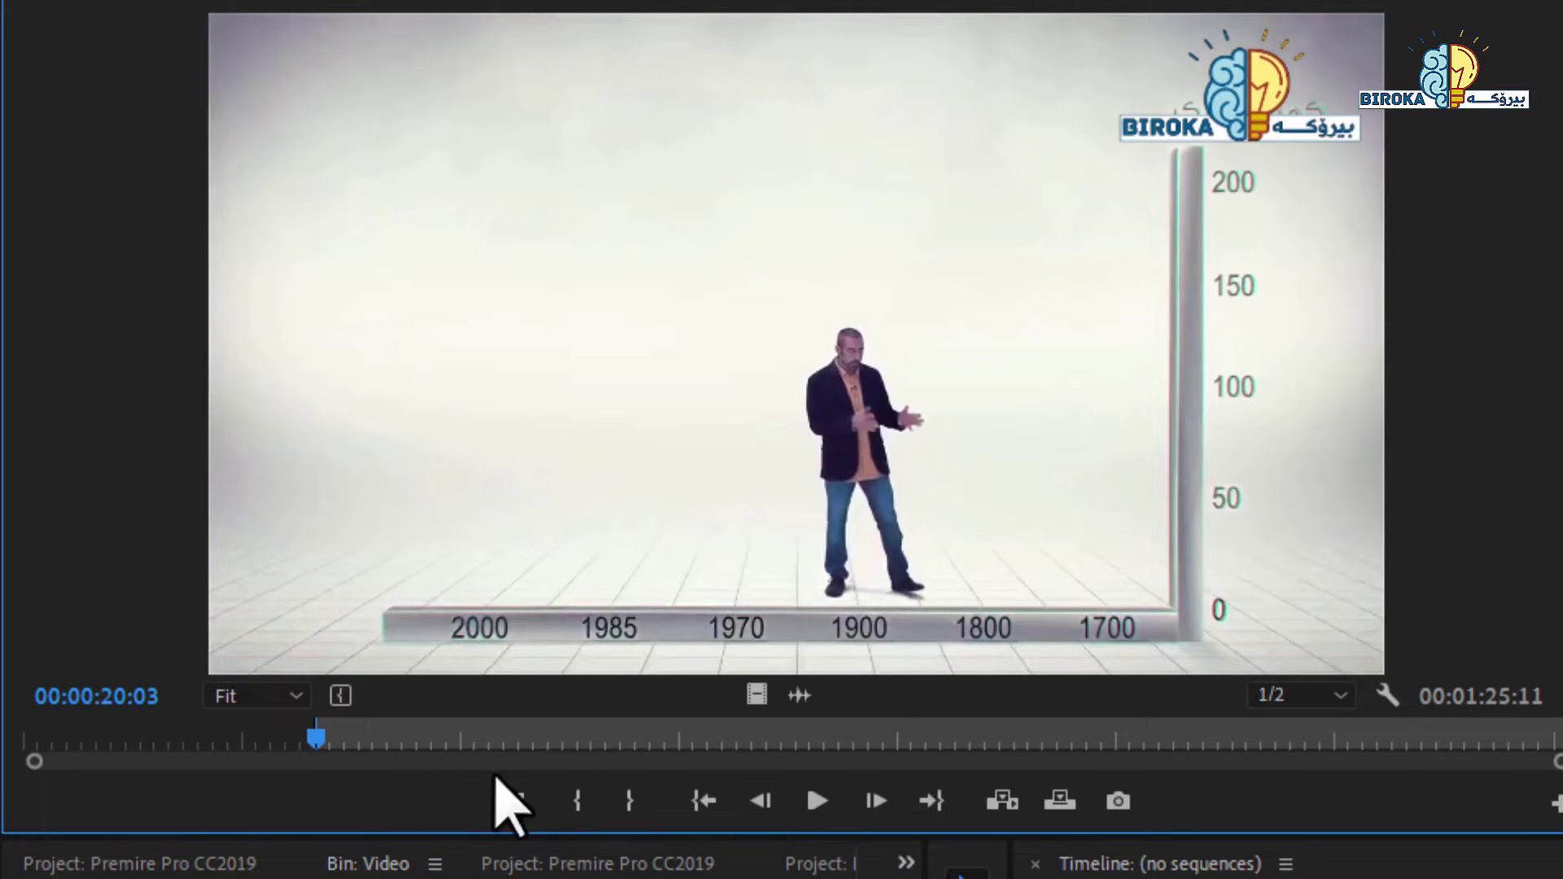
Play the source clip on to 00:00:28:06 and mark an Out point there.
{"action": "left_click", "coordinate": [819, 800]}
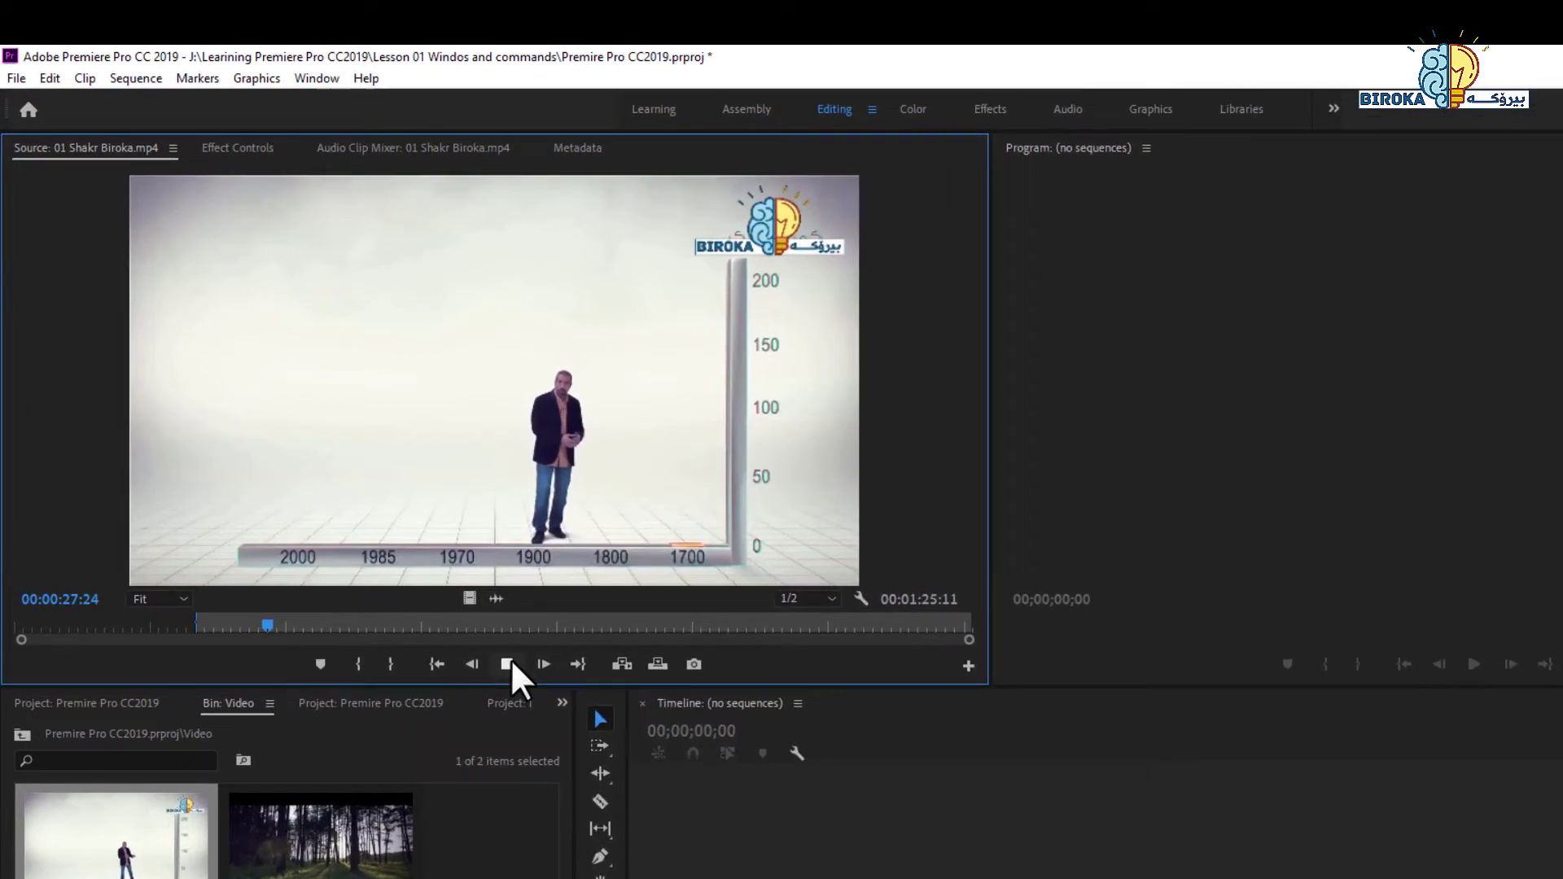
{"action": "left_click", "coordinate": [506, 664]}
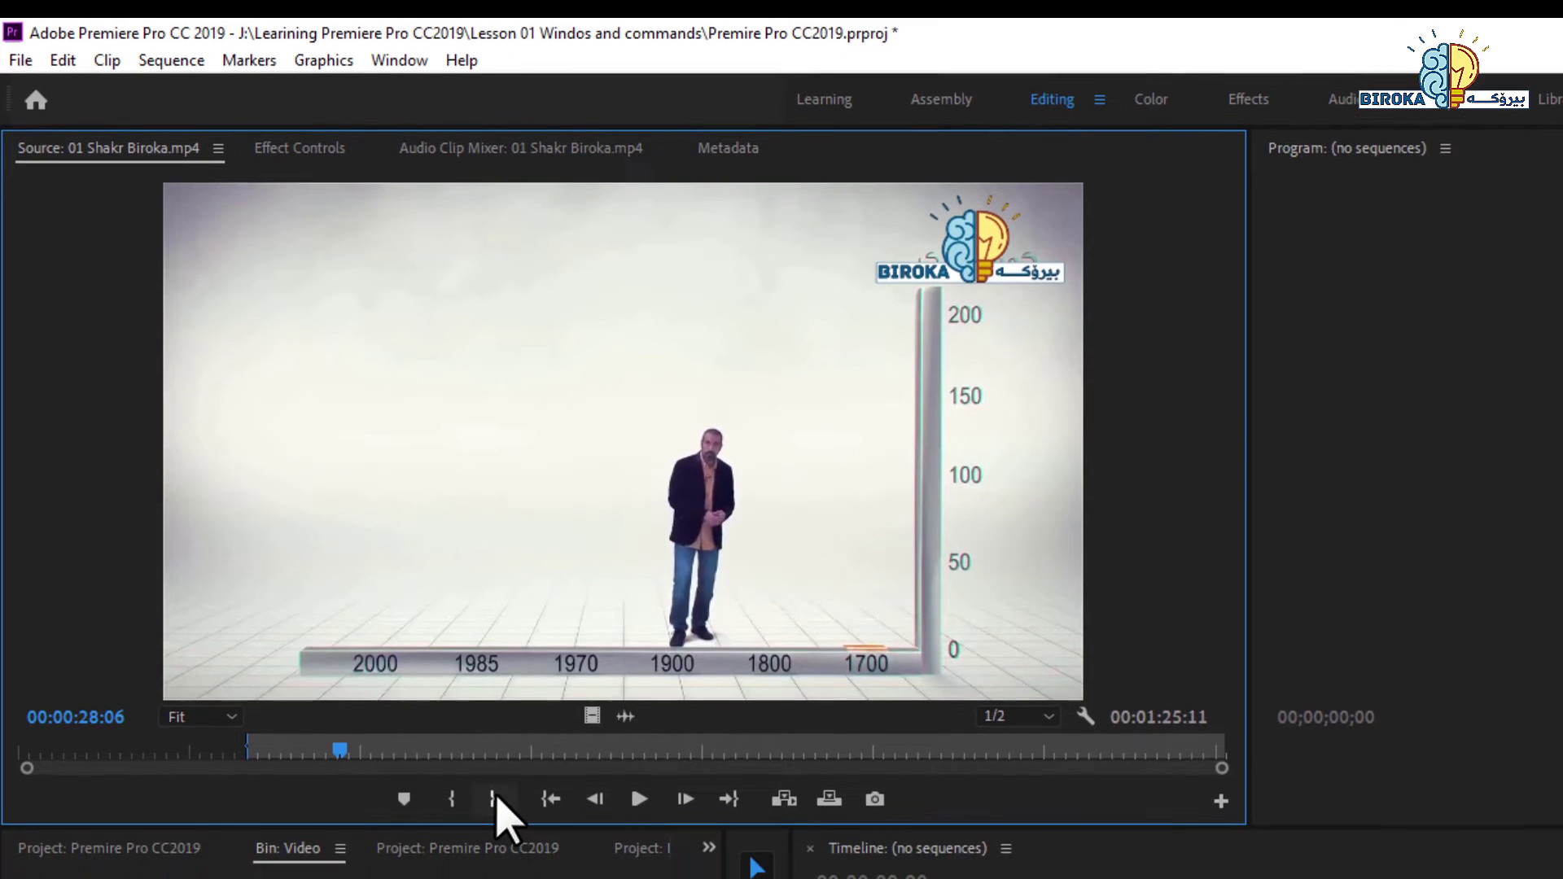
{"action": "left_click", "coordinate": [496, 779]}
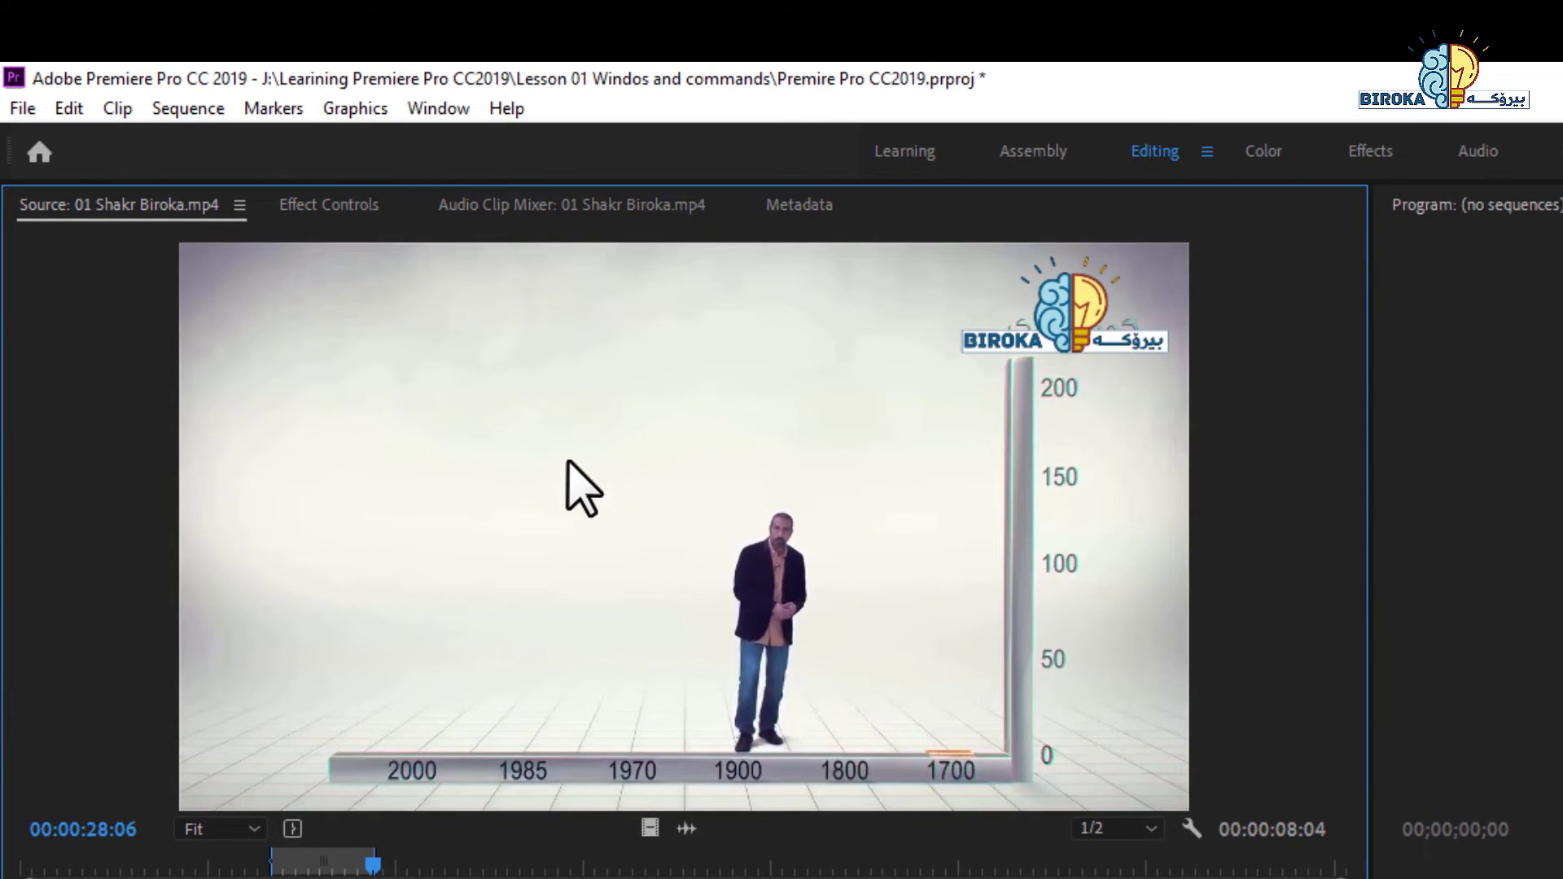
Create a sequence by placing the marked source range in the empty timeline and select the new clip.
{"action": "left_click", "coordinate": [574, 472]}
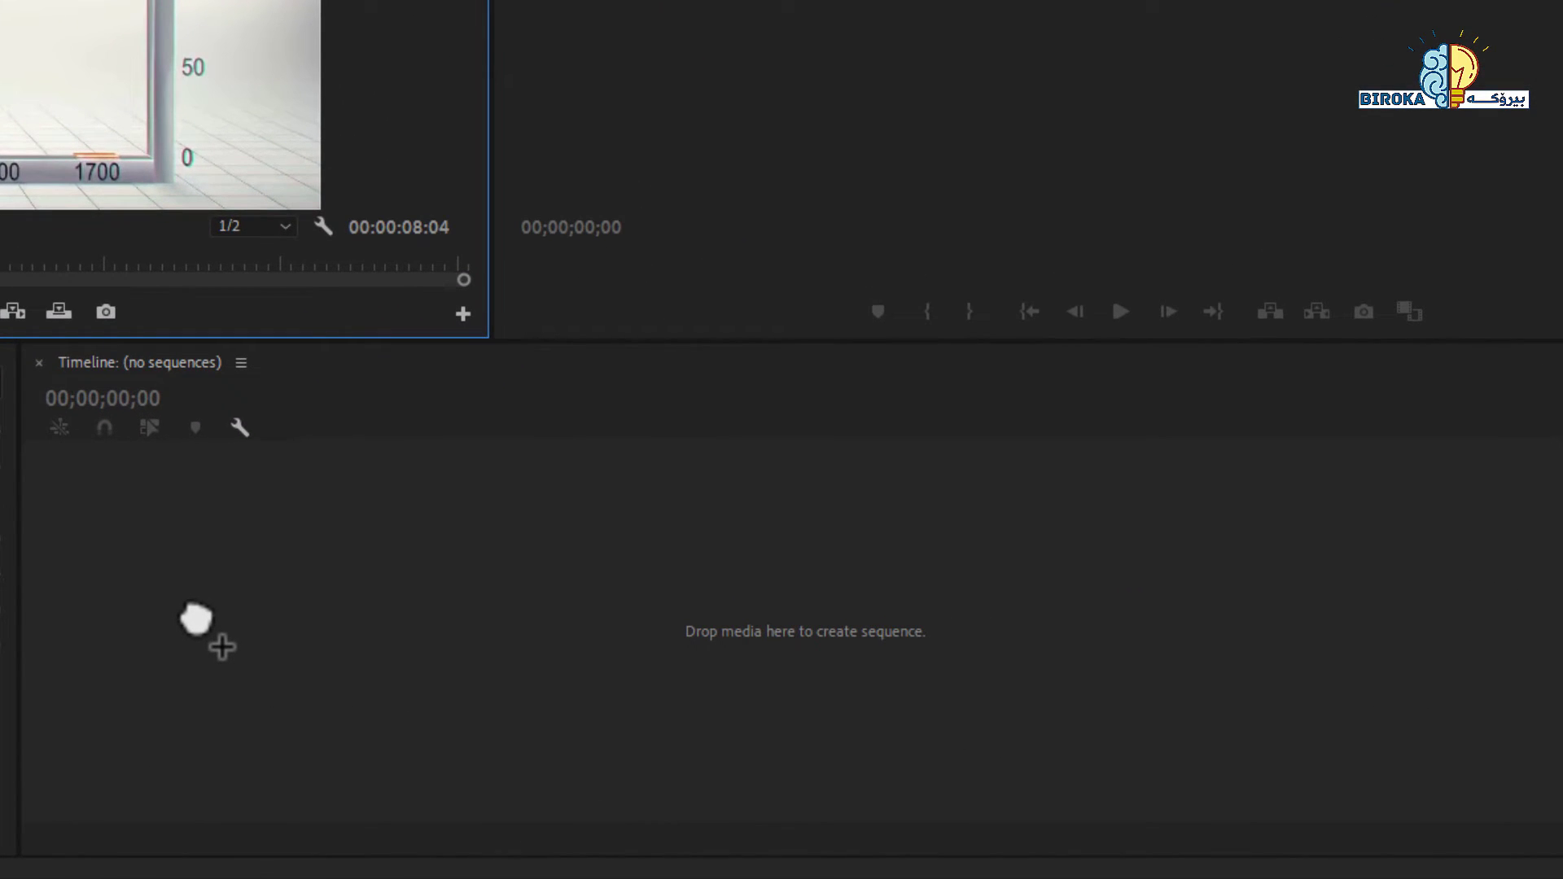
{"action": "left_click_drag", "start_coordinate": [196, 621], "coordinate": [237, 642]}
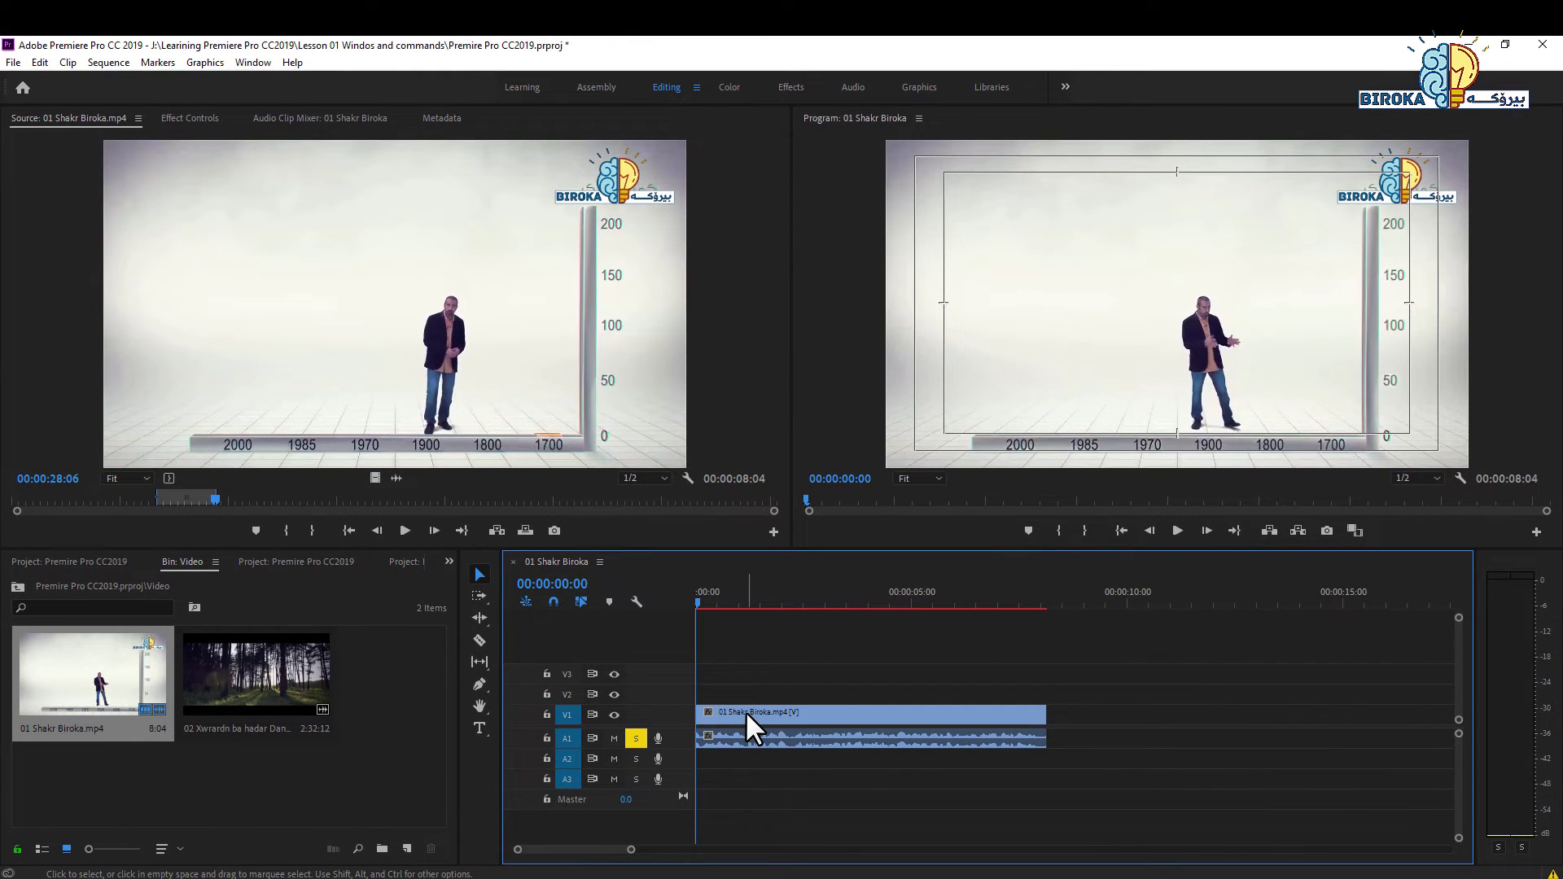
{"action": "left_click", "coordinate": [602, 665]}
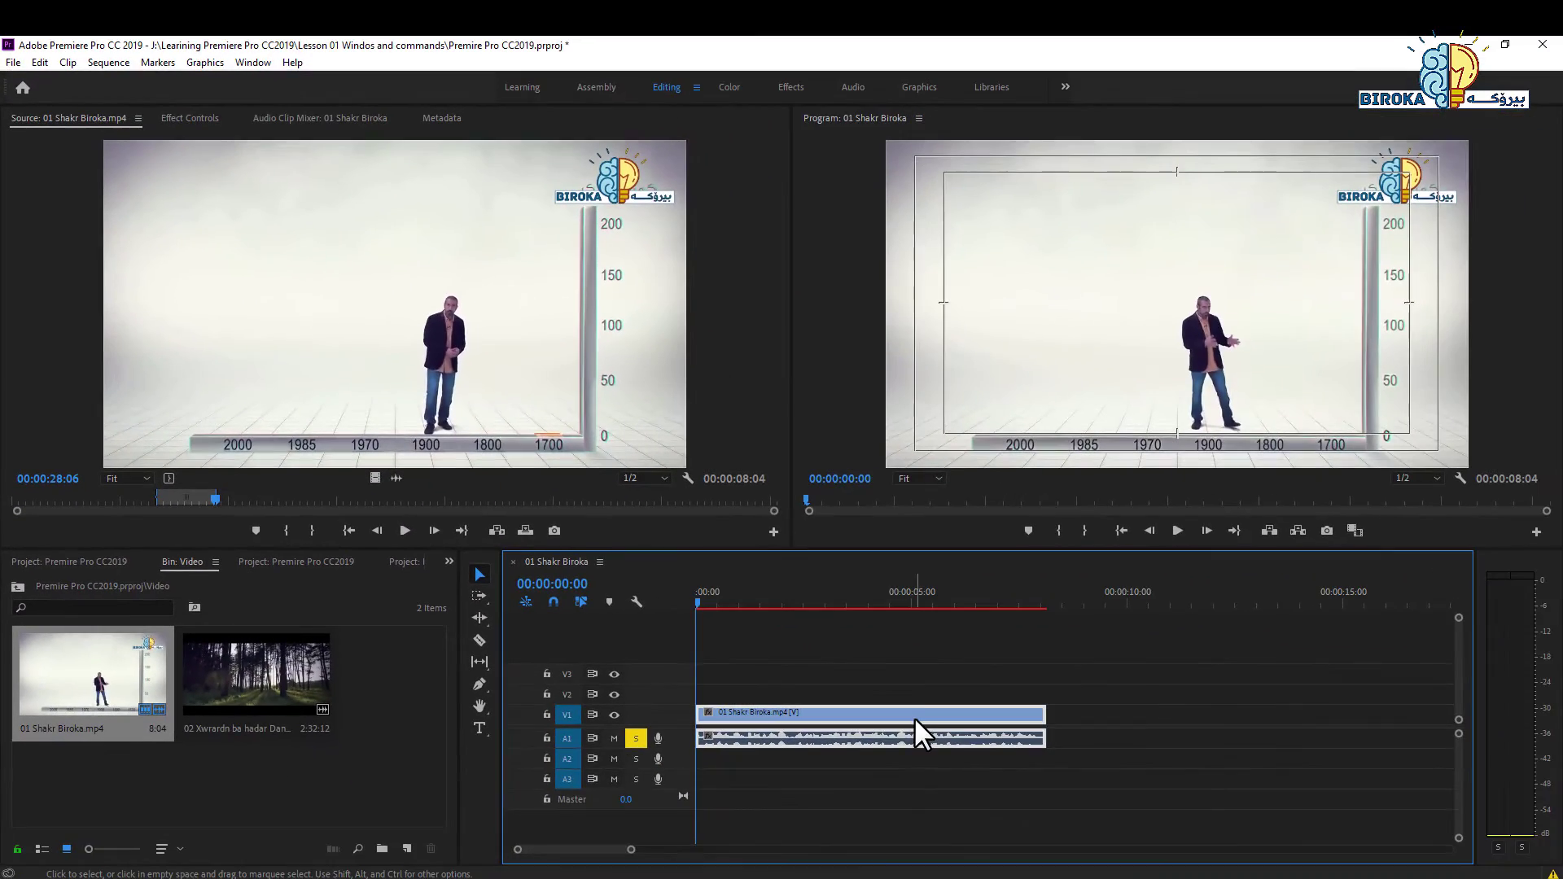
Turn off Solo on audio track A1 with the playhead moved to 00:00:00:13, and save the project.
{"action": "left_click", "coordinate": [1435, 870]}
{"action": "left_click", "coordinate": [1562, 870]}
{"action": "left_click_drag", "start_coordinate": [766, 585], "coordinate": [717, 604]}
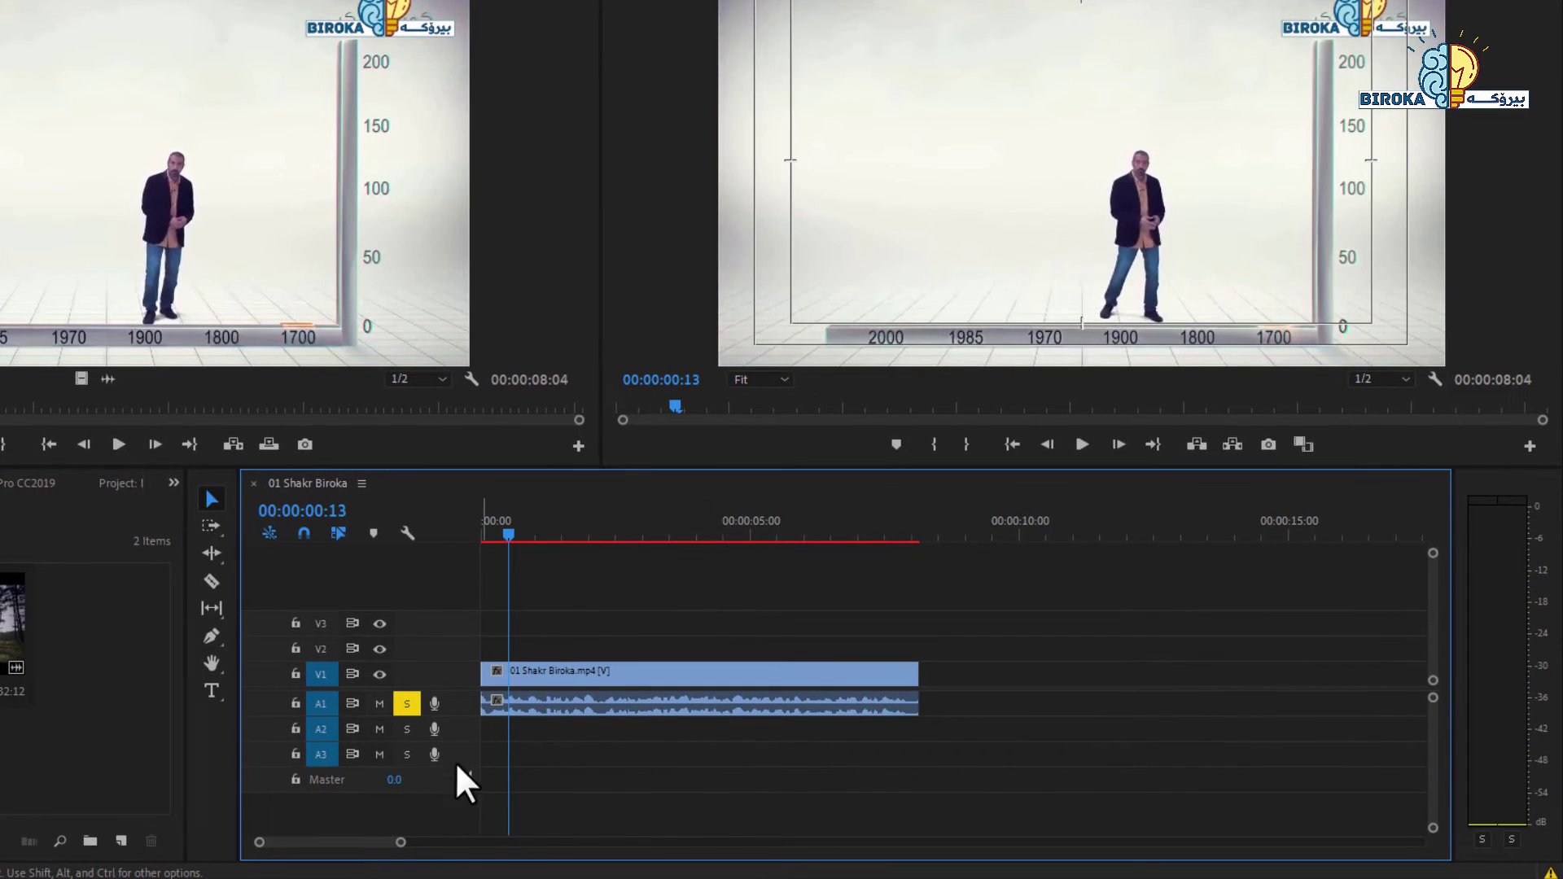
{"action": "left_click", "coordinate": [407, 704]}
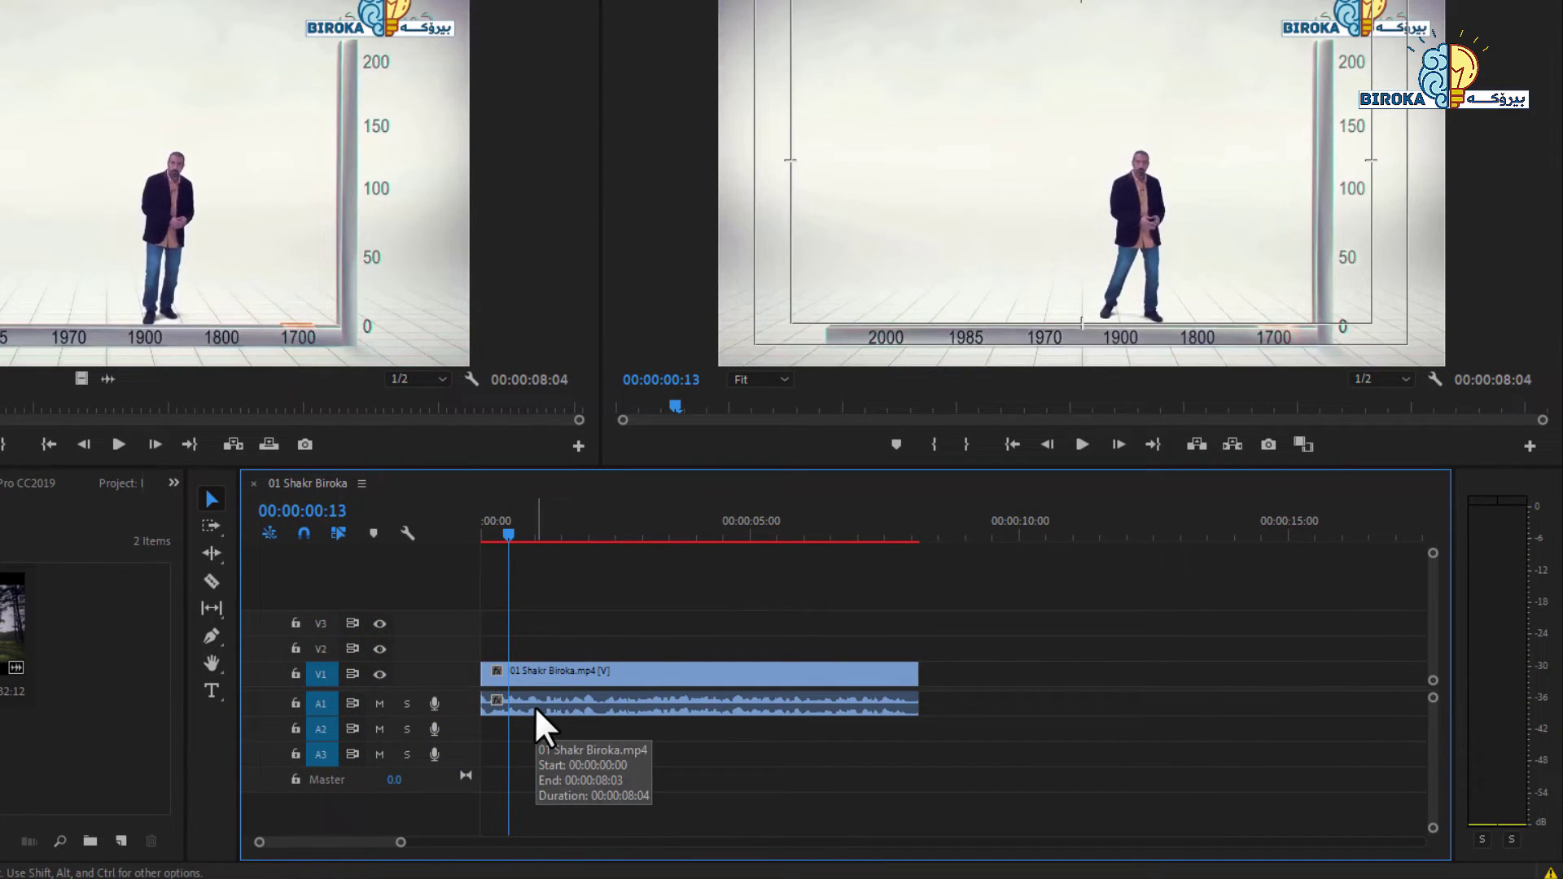
{"action": "key", "text": "ctrl+s"}
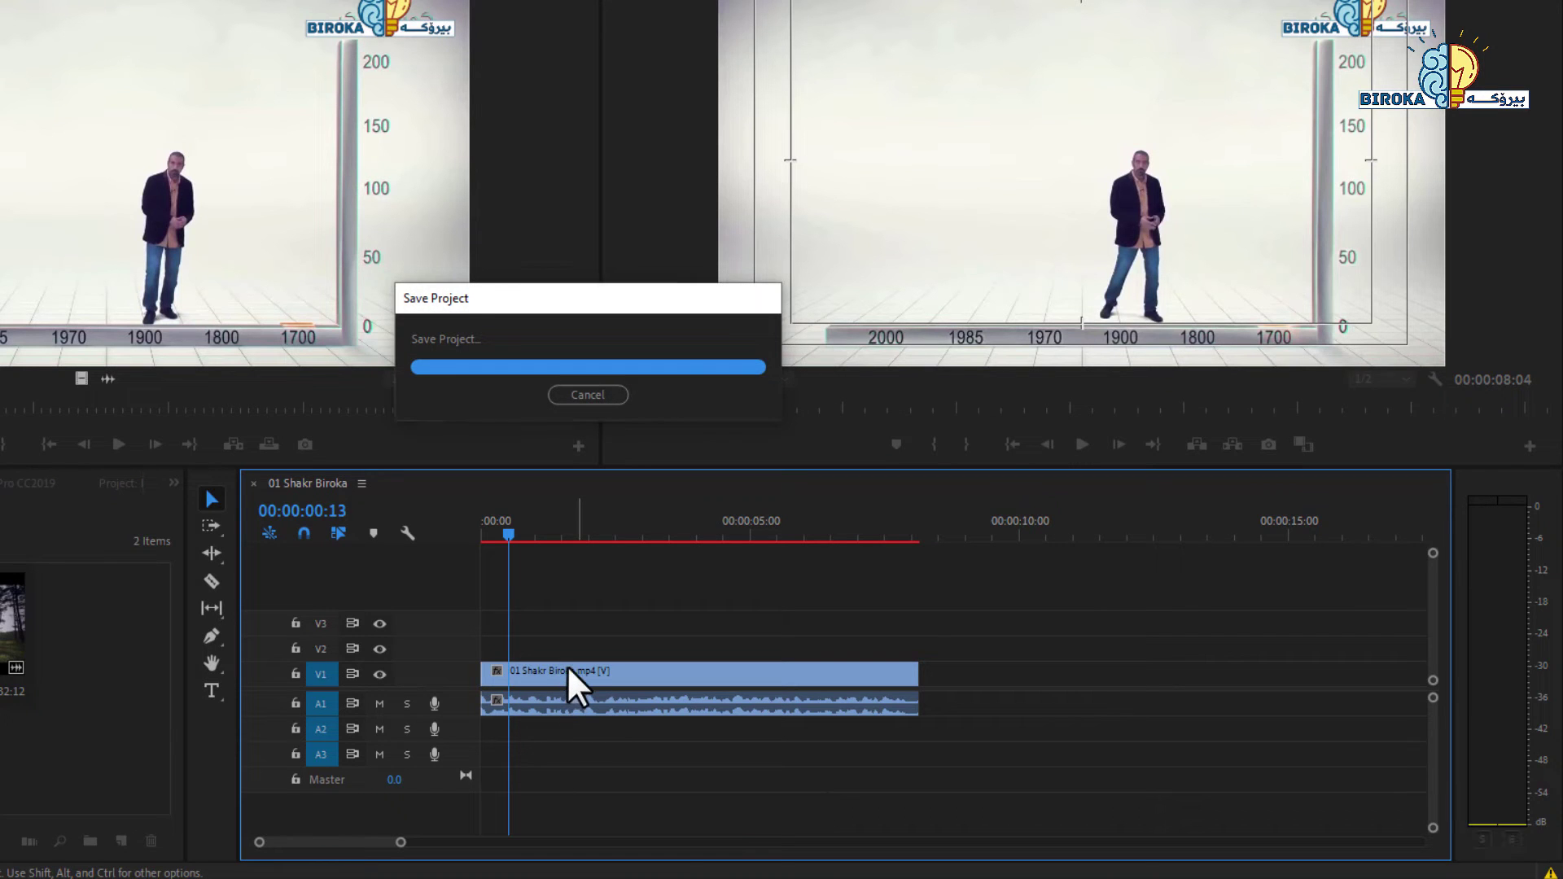
Play and pause the sequence twice up to 00:00:03:04, select its clip and move the playhead back to 00:00:01:05.
{"action": "key", "text": "space"}
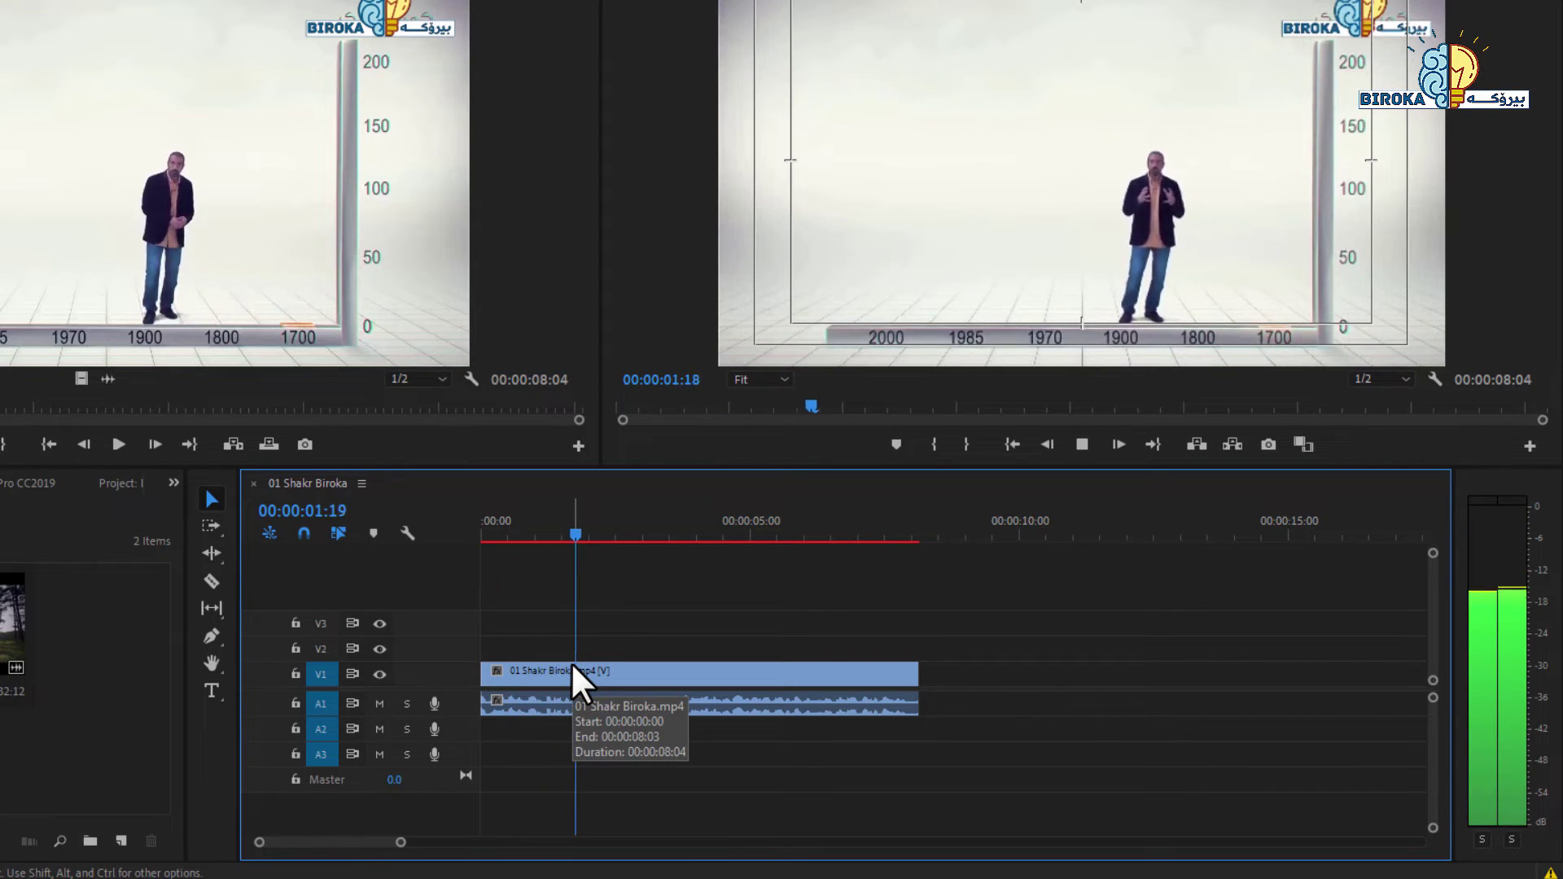
{"action": "key", "text": "space"}
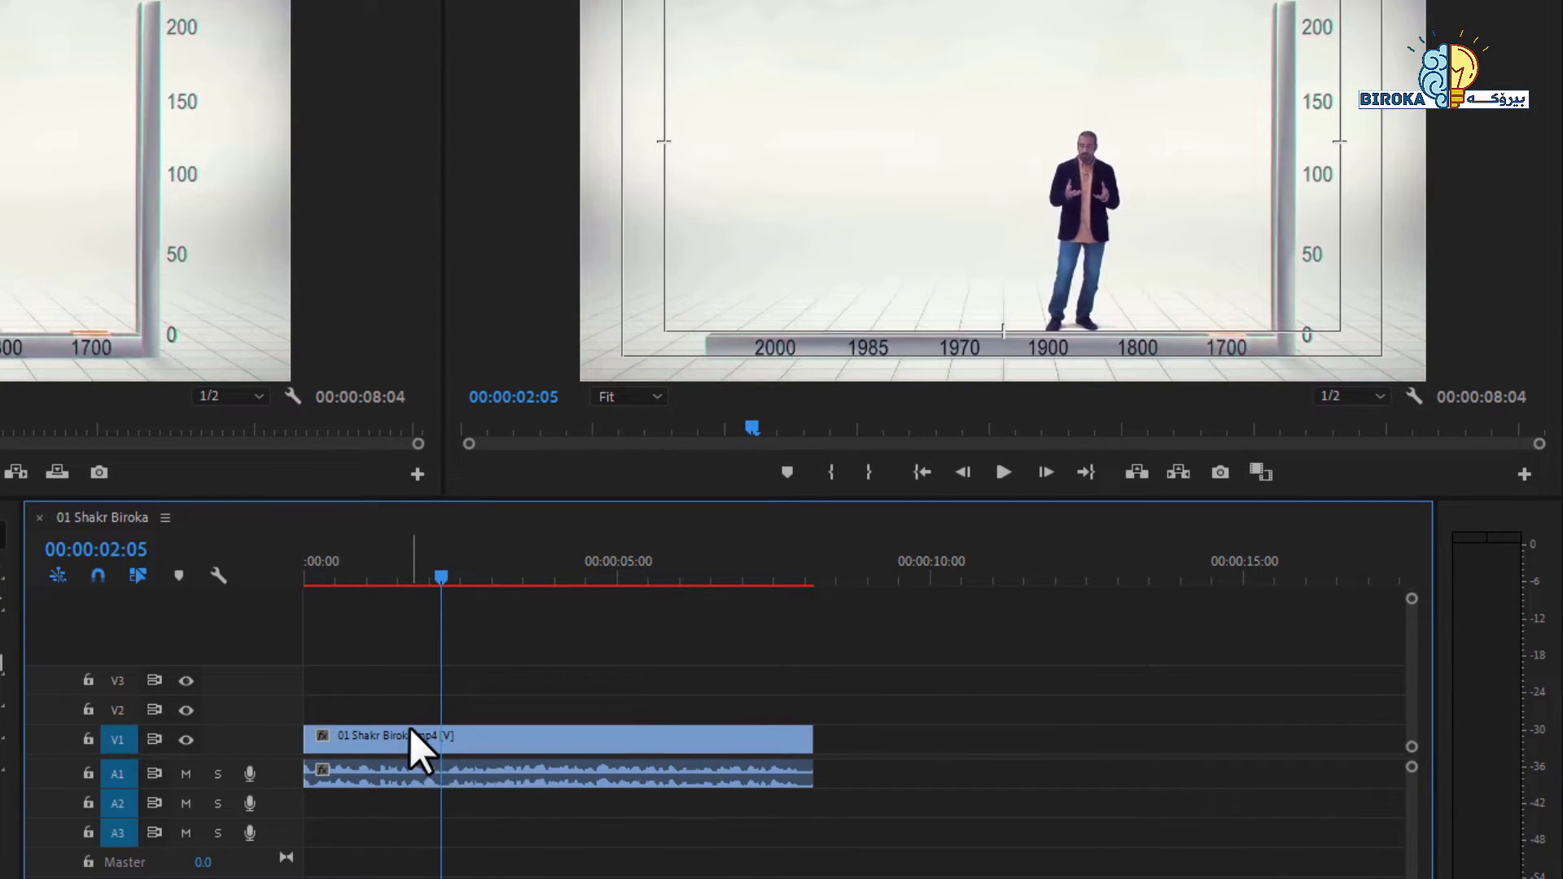
{"action": "key", "text": "space"}
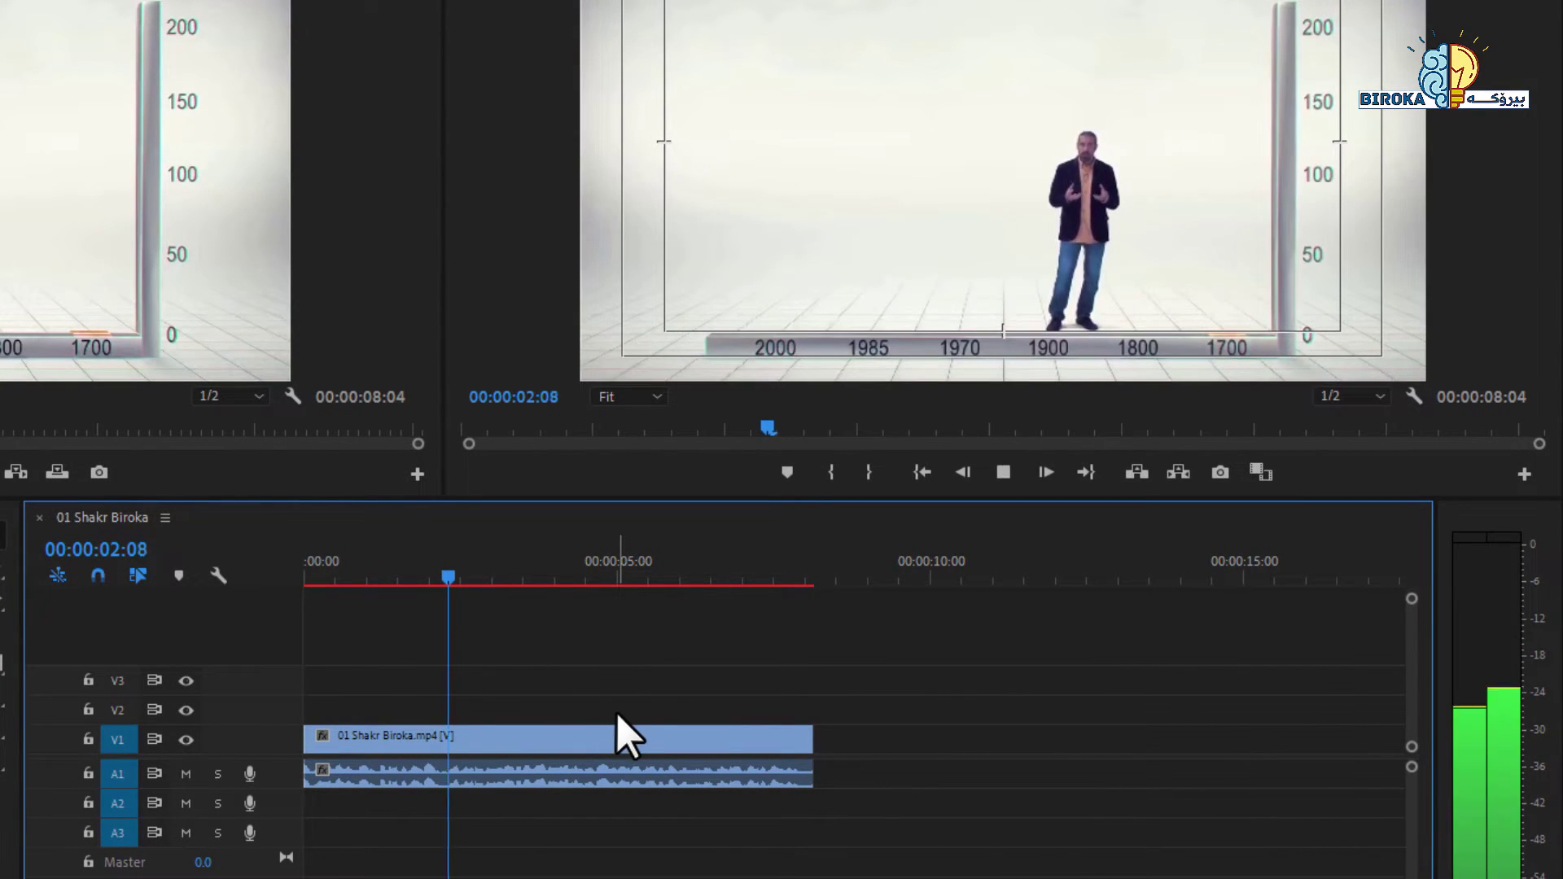
{"action": "key", "text": "space"}
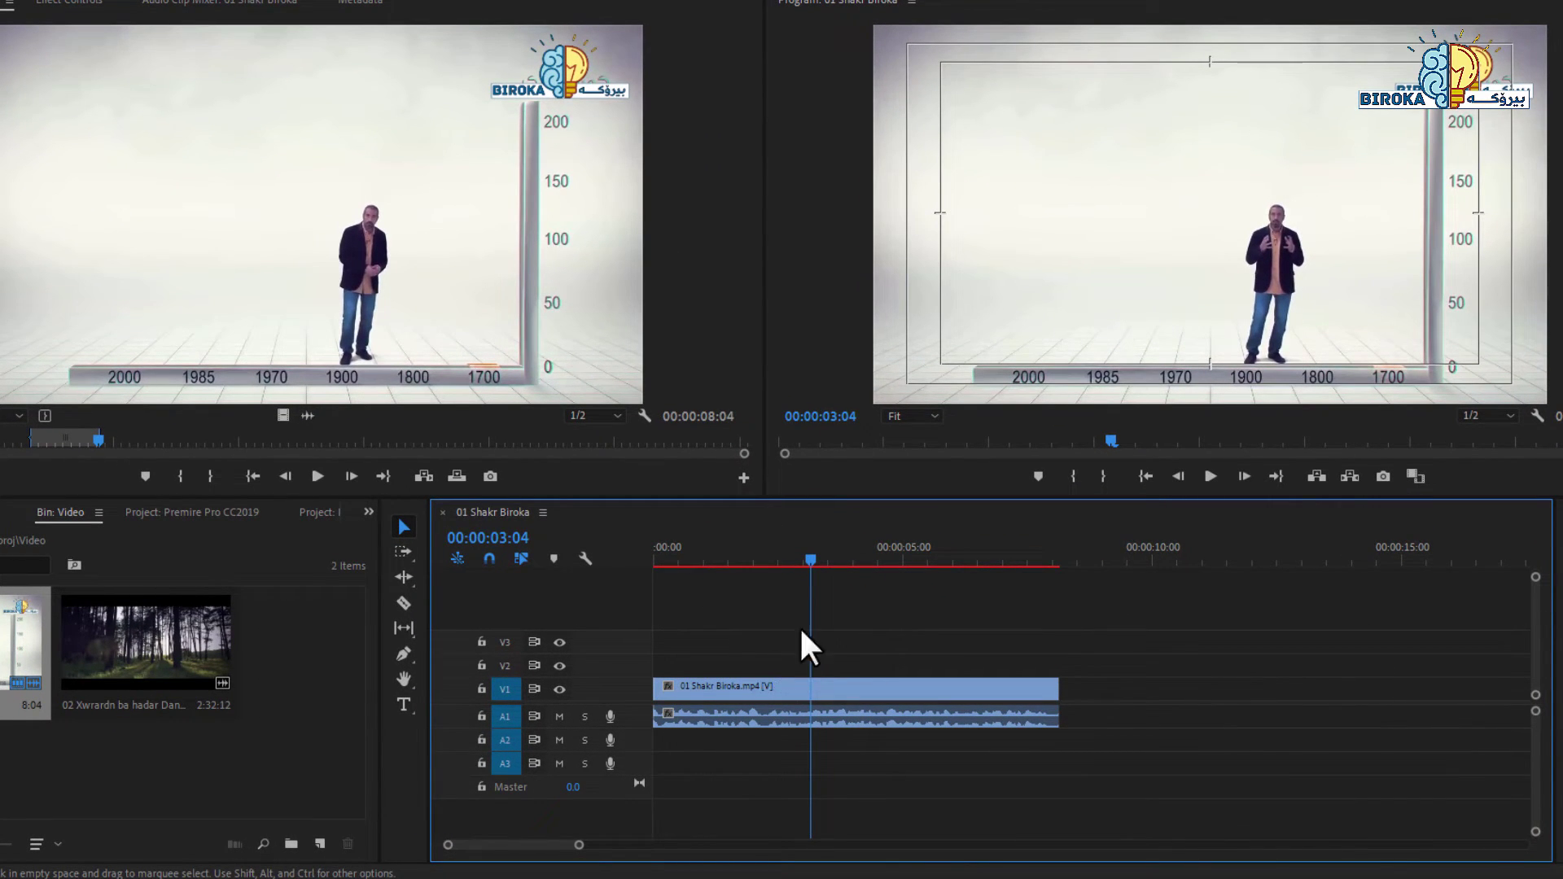
{"action": "left_click", "coordinate": [734, 683]}
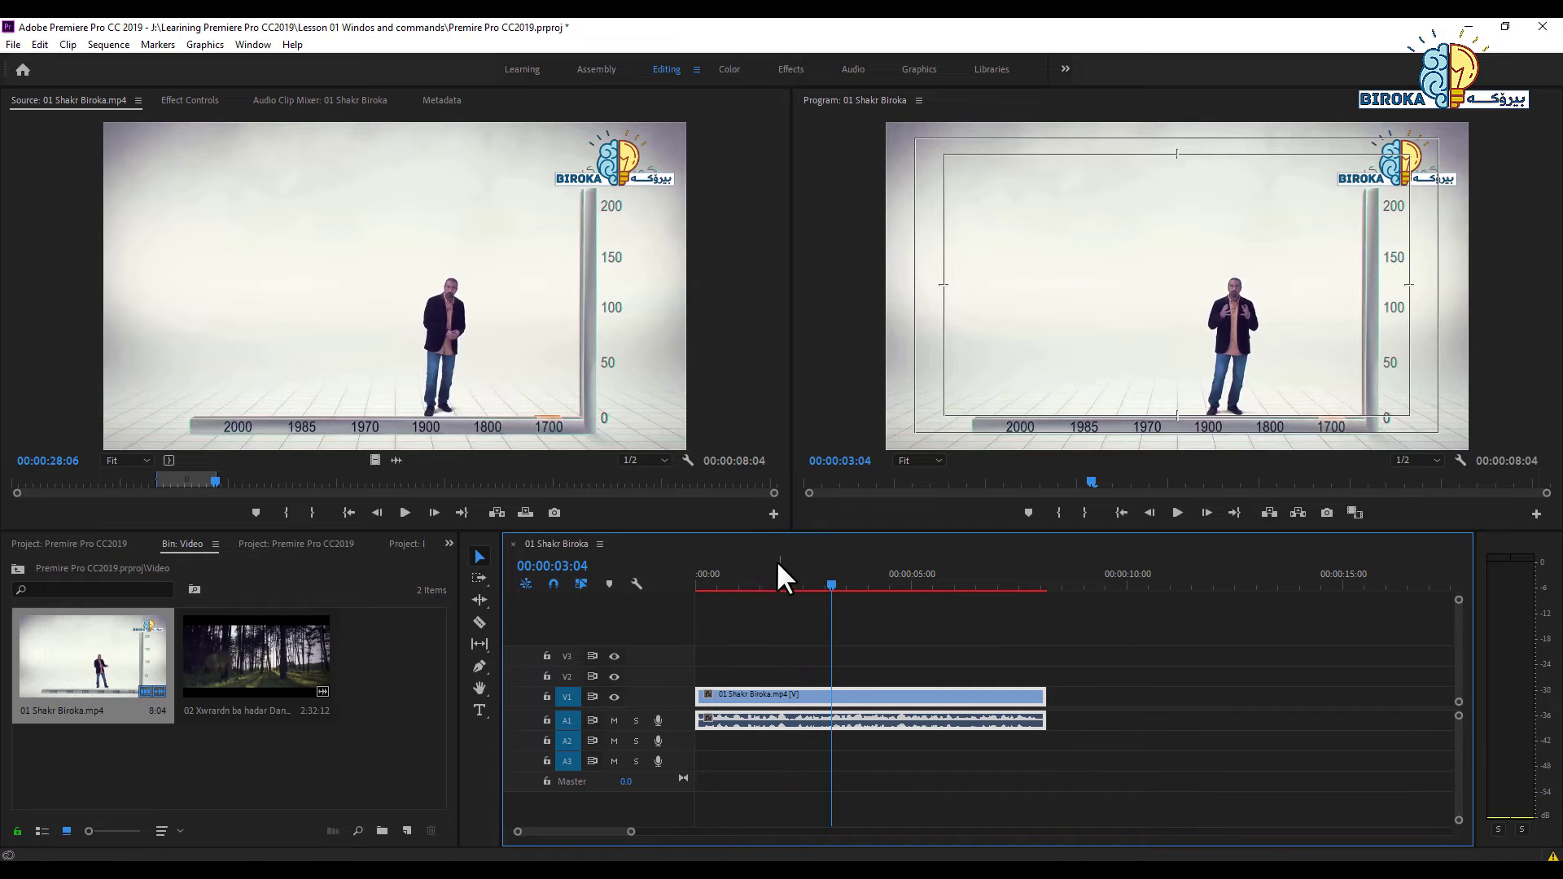
{"action": "left_click_drag", "start_coordinate": [771, 583], "coordinate": [746, 584]}
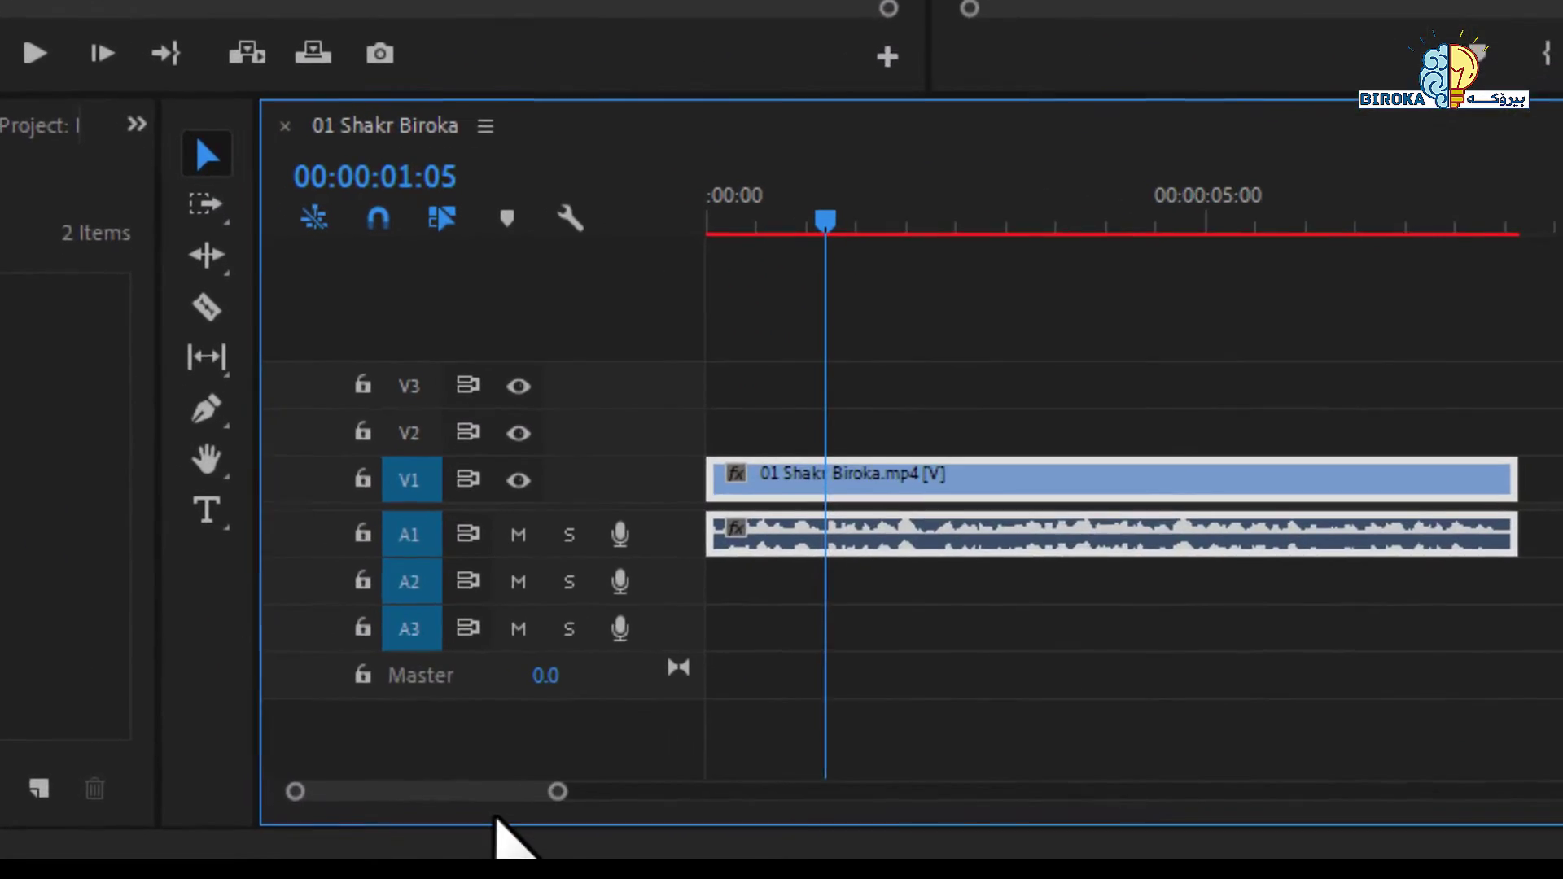
Zoom the timeline out until the ruler shows whole minutes and back in to five-second ruler labels.
{"action": "left_click", "coordinate": [579, 829]}
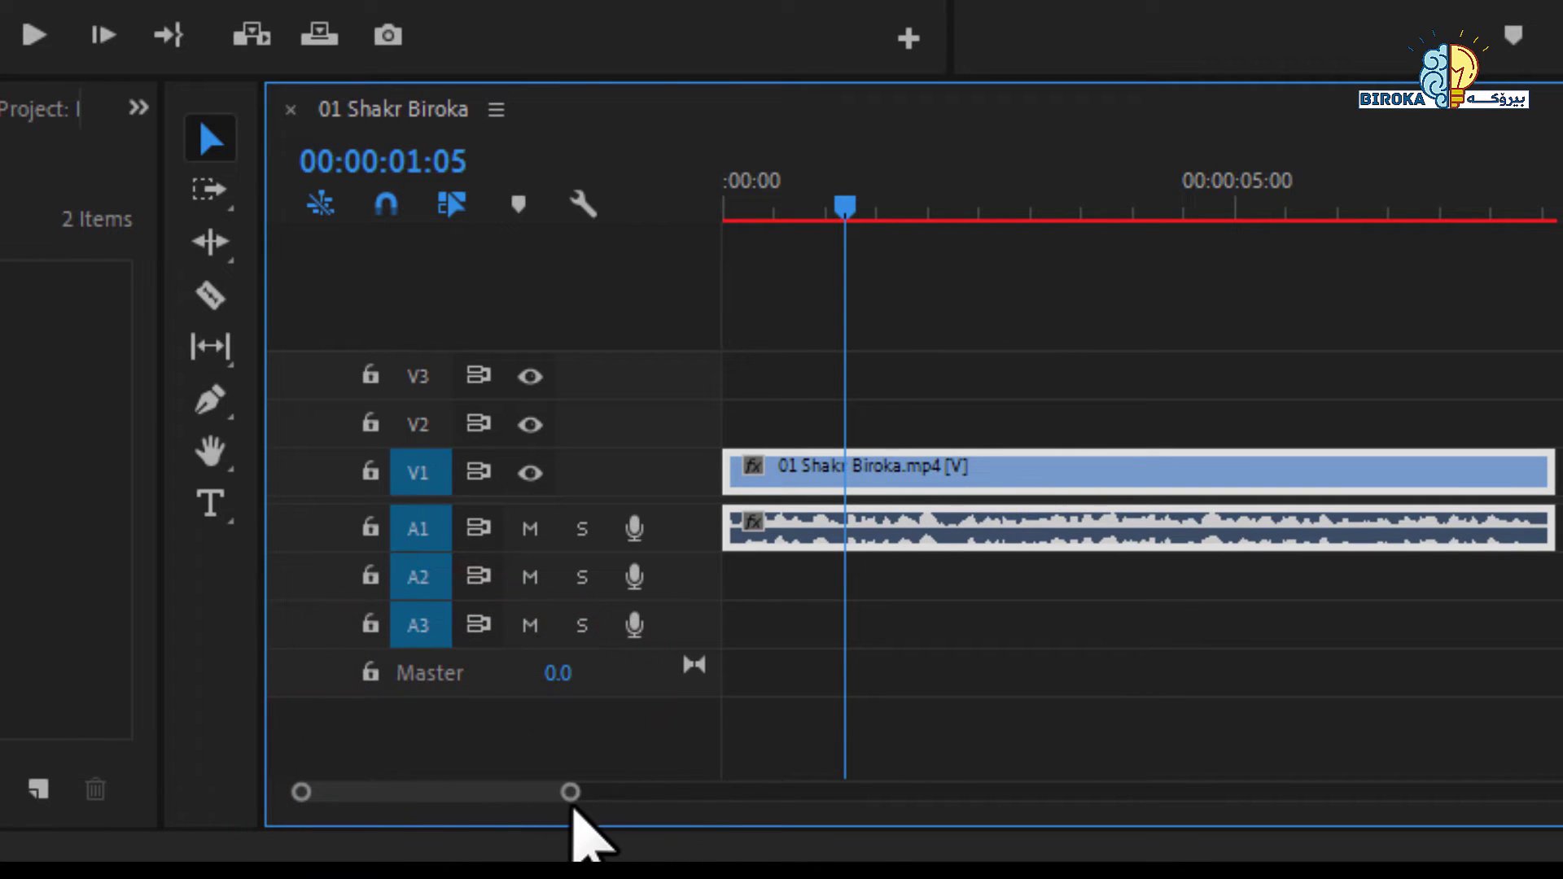
{"action": "left_click_drag", "start_coordinate": [569, 794], "coordinate": [1472, 852]}
{"action": "key", "text": "minus"}
{"action": "key", "text": "minus"}
{"action": "key", "text": "minus"}
{"action": "key", "text": "minus"}
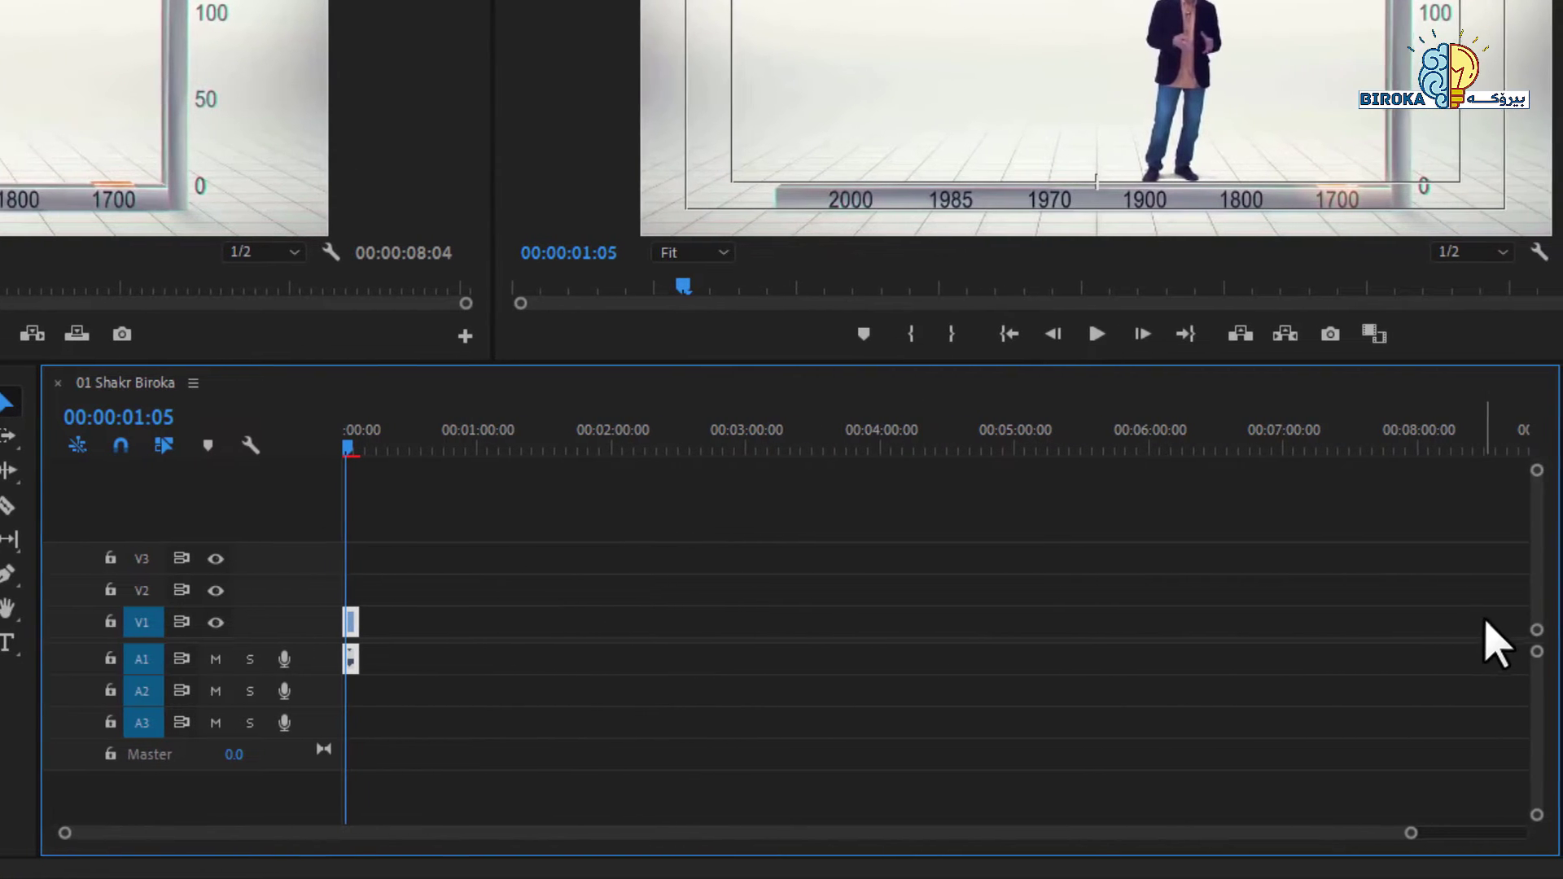
{"action": "left_click_drag", "start_coordinate": [1408, 833], "coordinate": [1347, 847]}
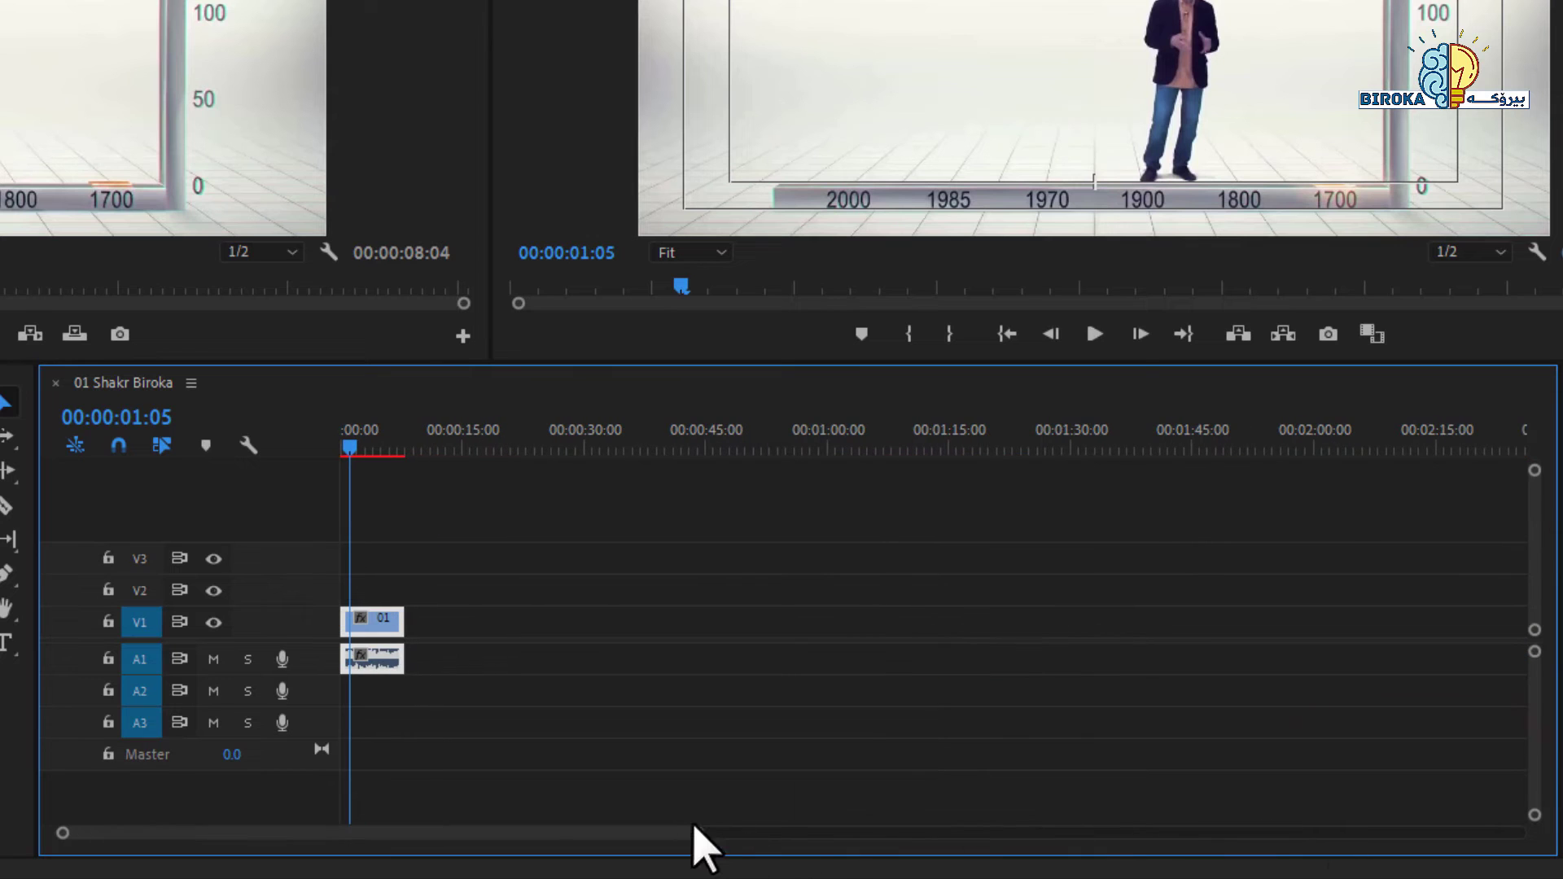
{"action": "left_click_drag", "start_coordinate": [702, 834], "coordinate": [506, 857]}
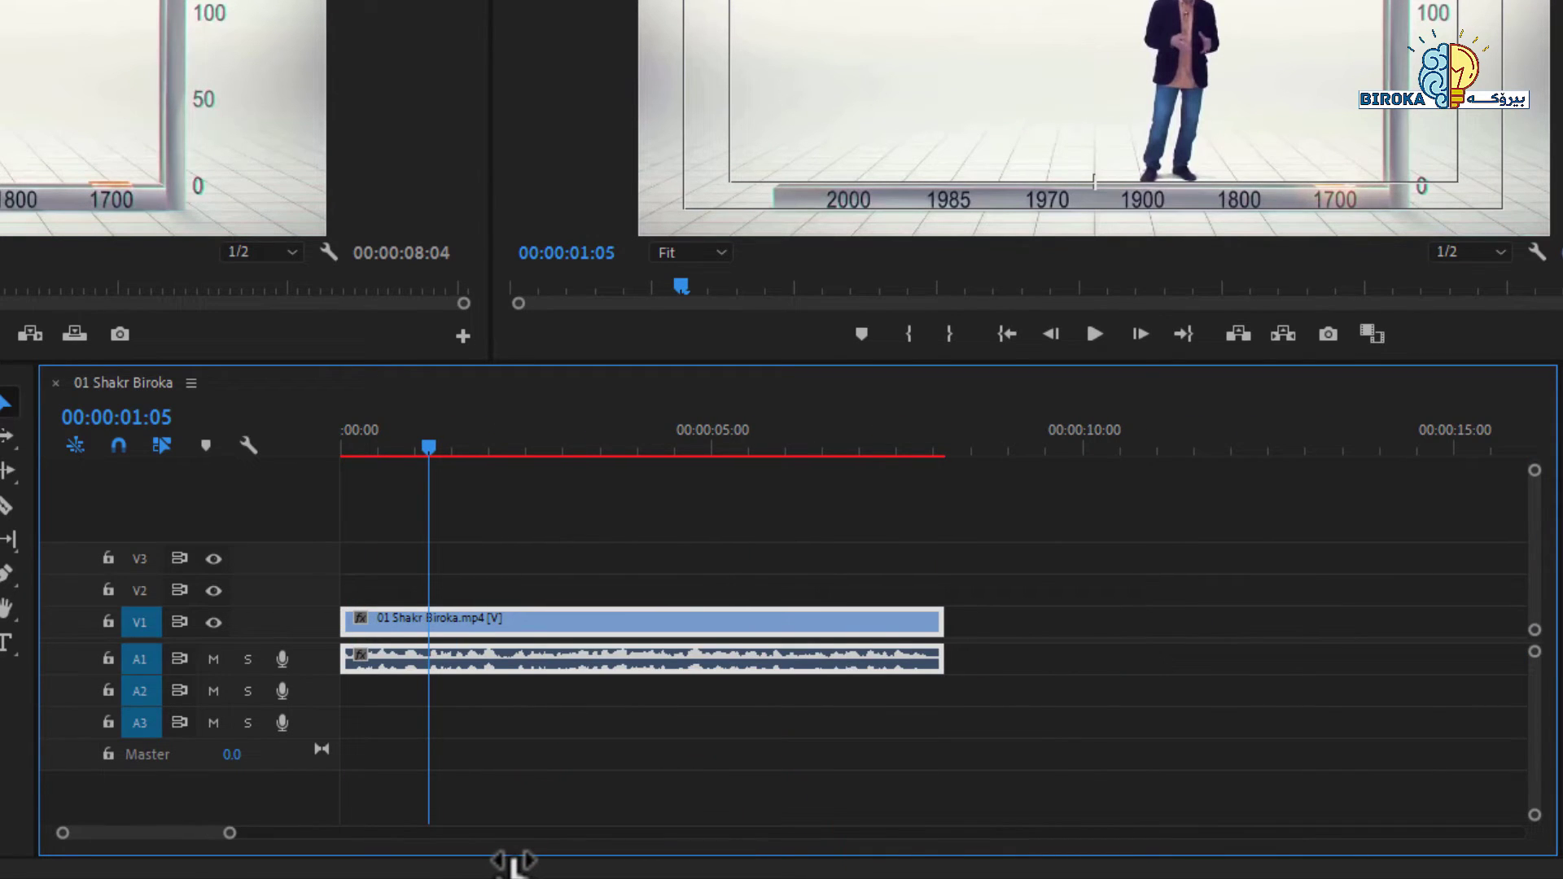
Zoom the timeline in to one-second ruler labels and back out until the whole clip fits with space after it.
{"action": "key", "text": "plus"}
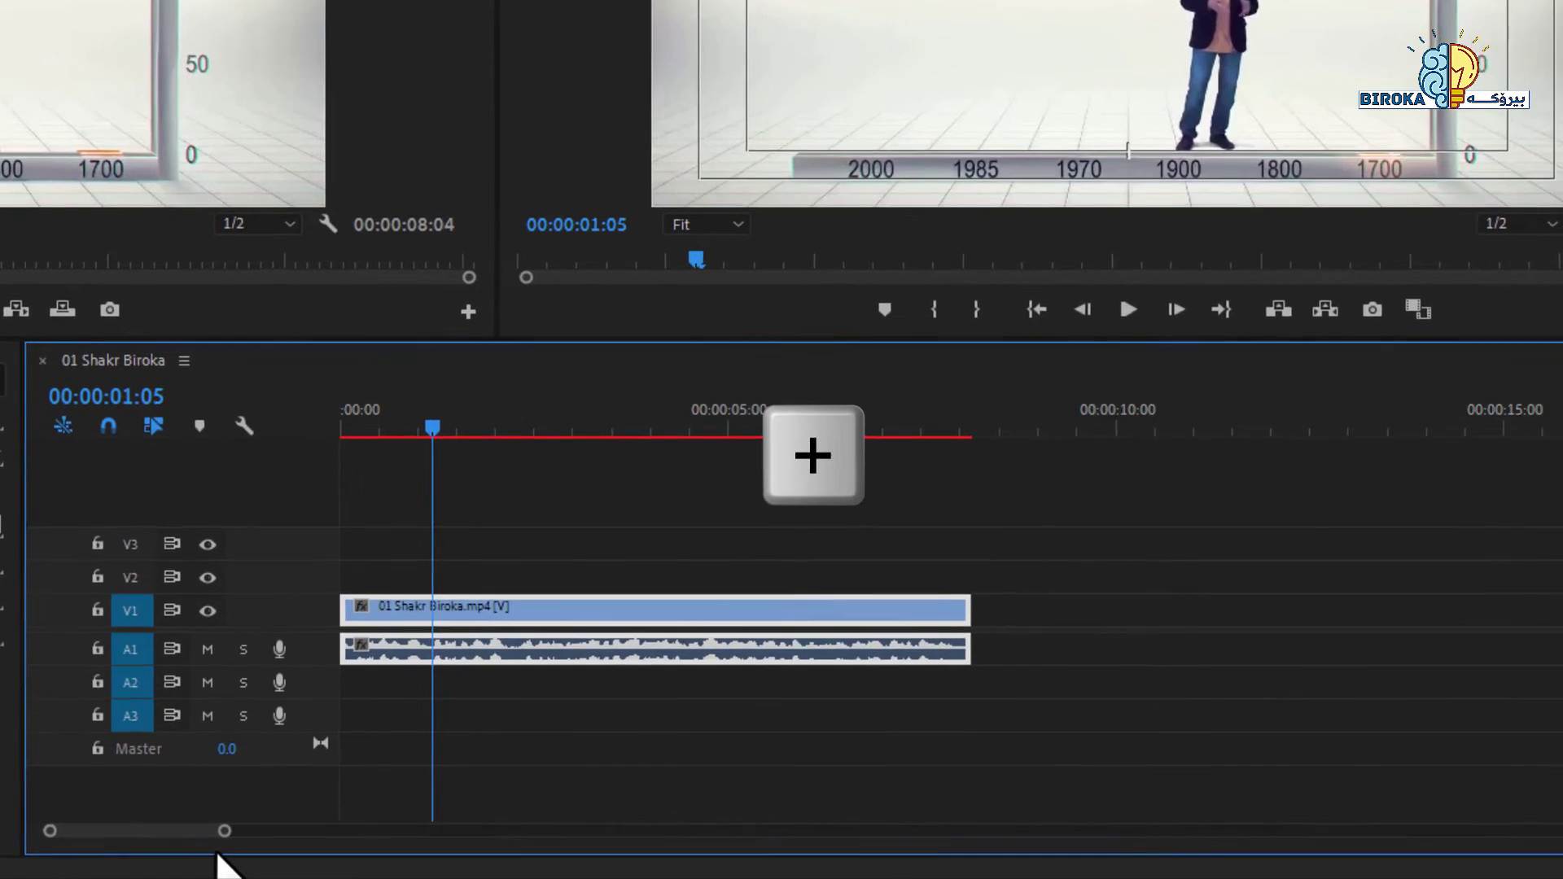
{"action": "key", "text": "plus"}
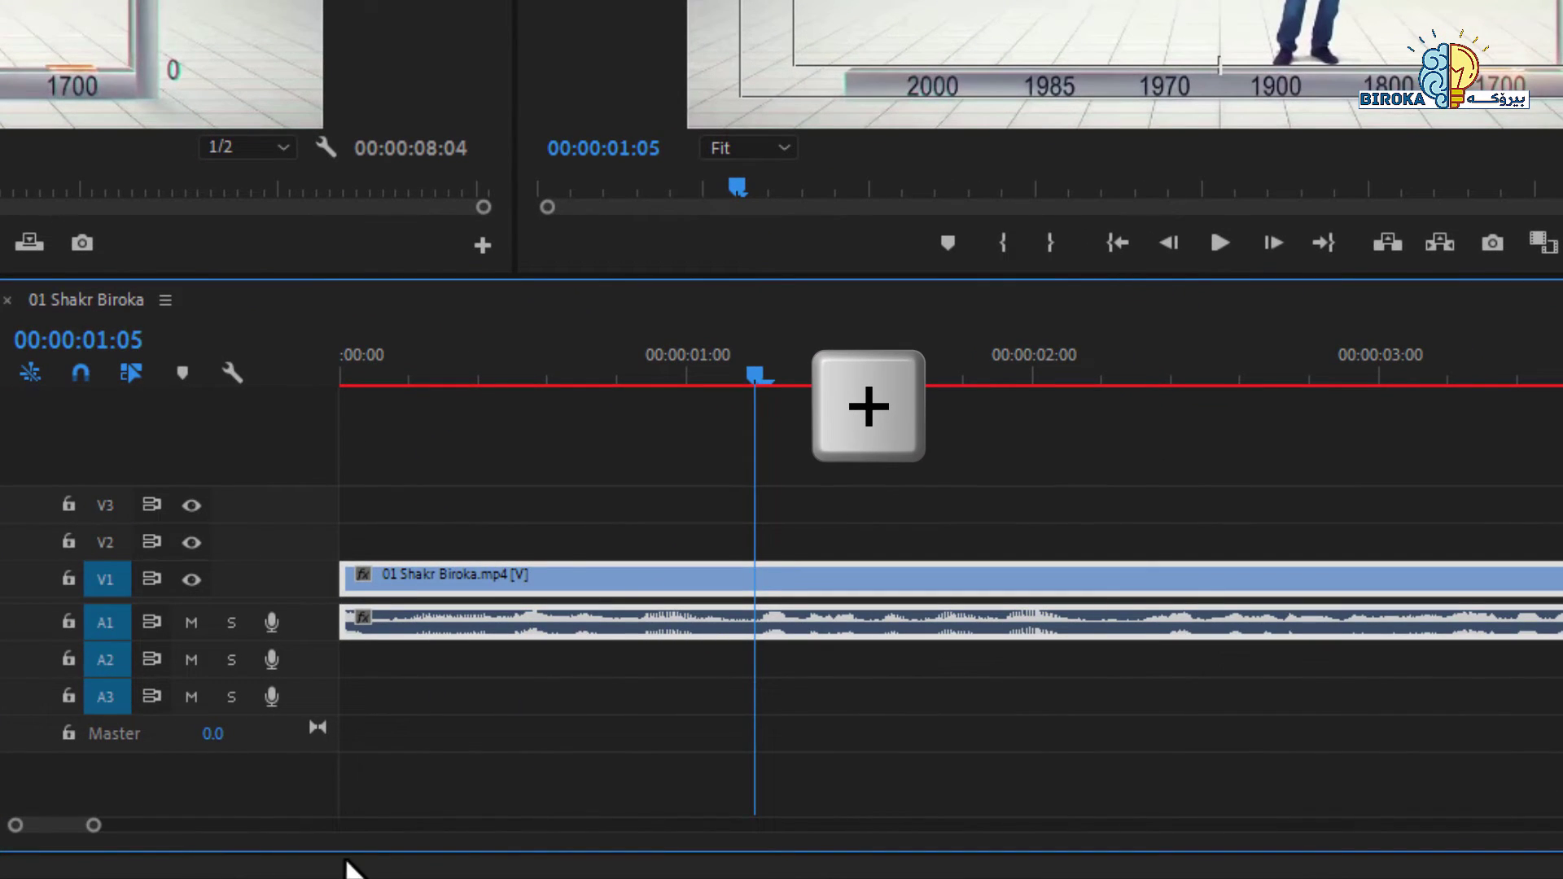
{"action": "key", "text": "minus"}
{"action": "key", "text": "minus"}
{"action": "key", "text": "minus"}
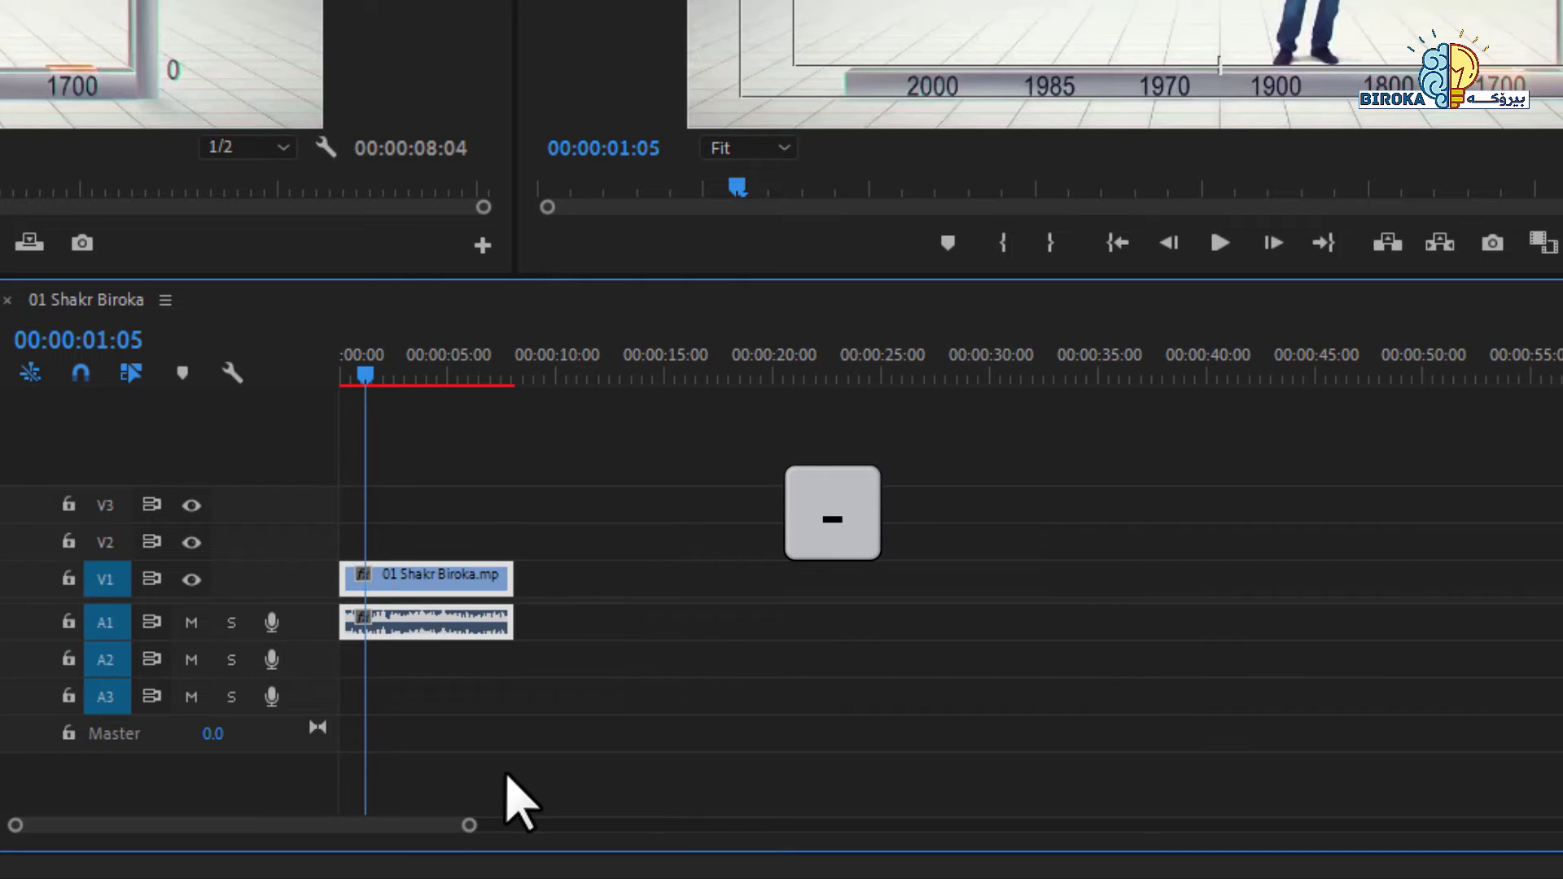
{"action": "key", "text": "minus"}
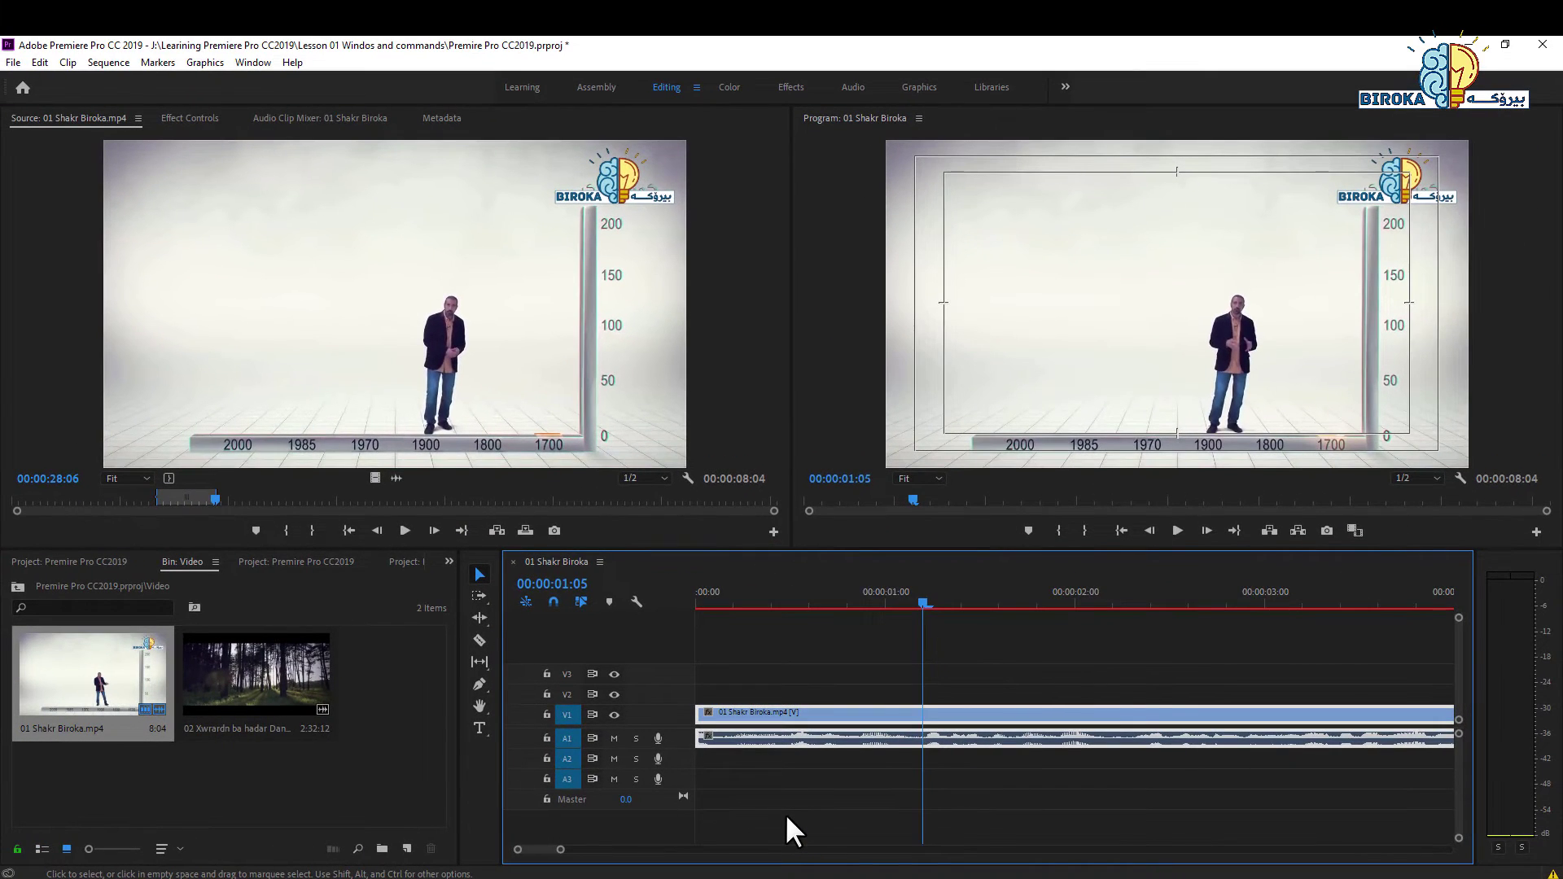
{"action": "key", "text": "minus"}
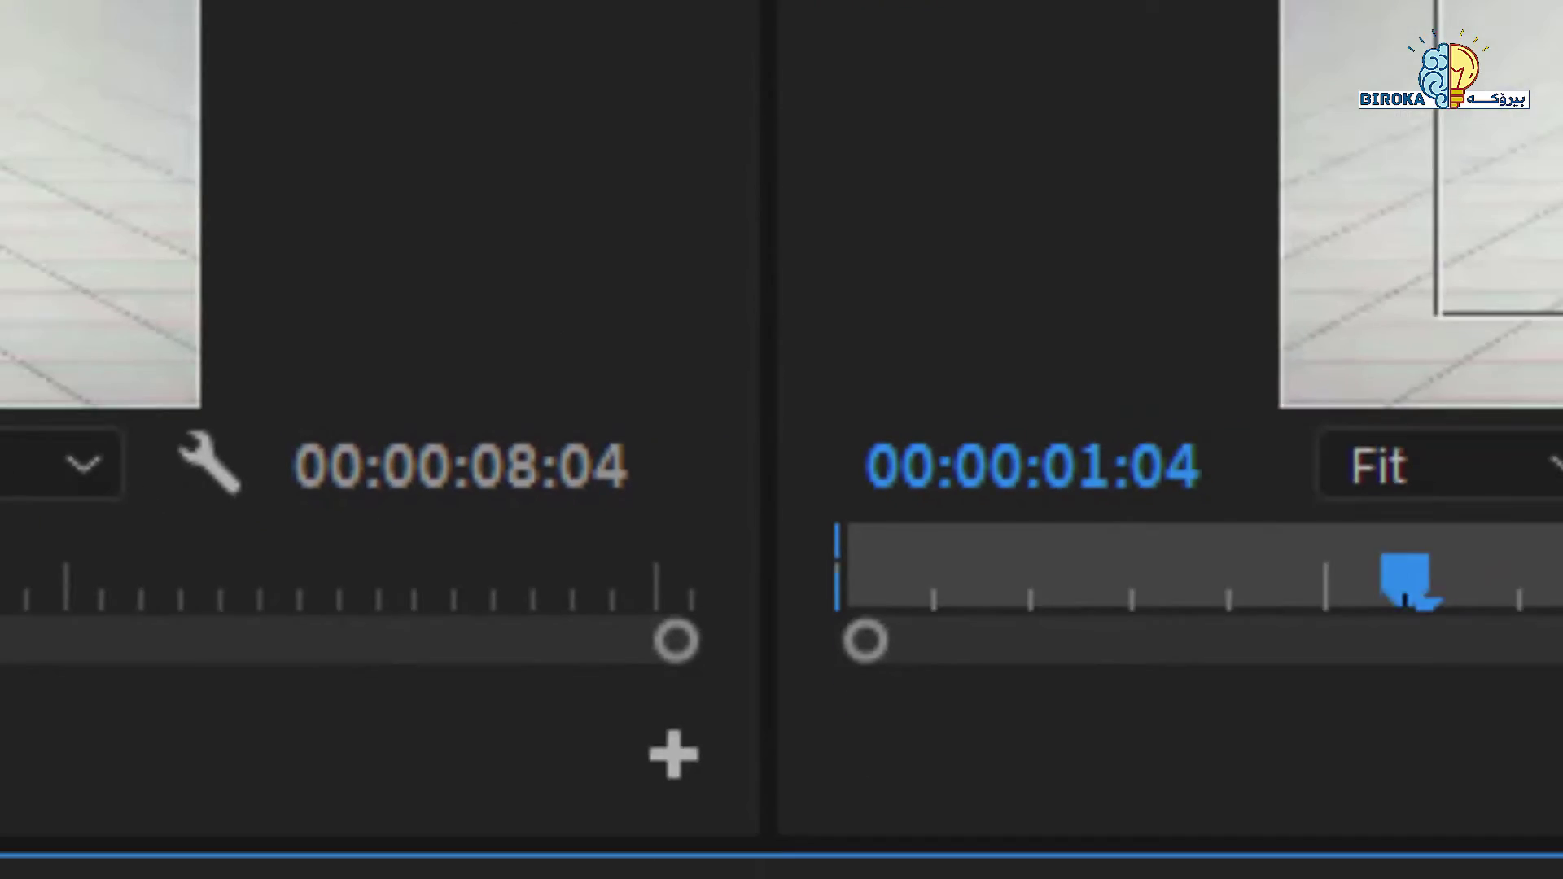
{"action": "left_click_drag", "start_coordinate": [560, 849], "coordinate": [697, 850]}
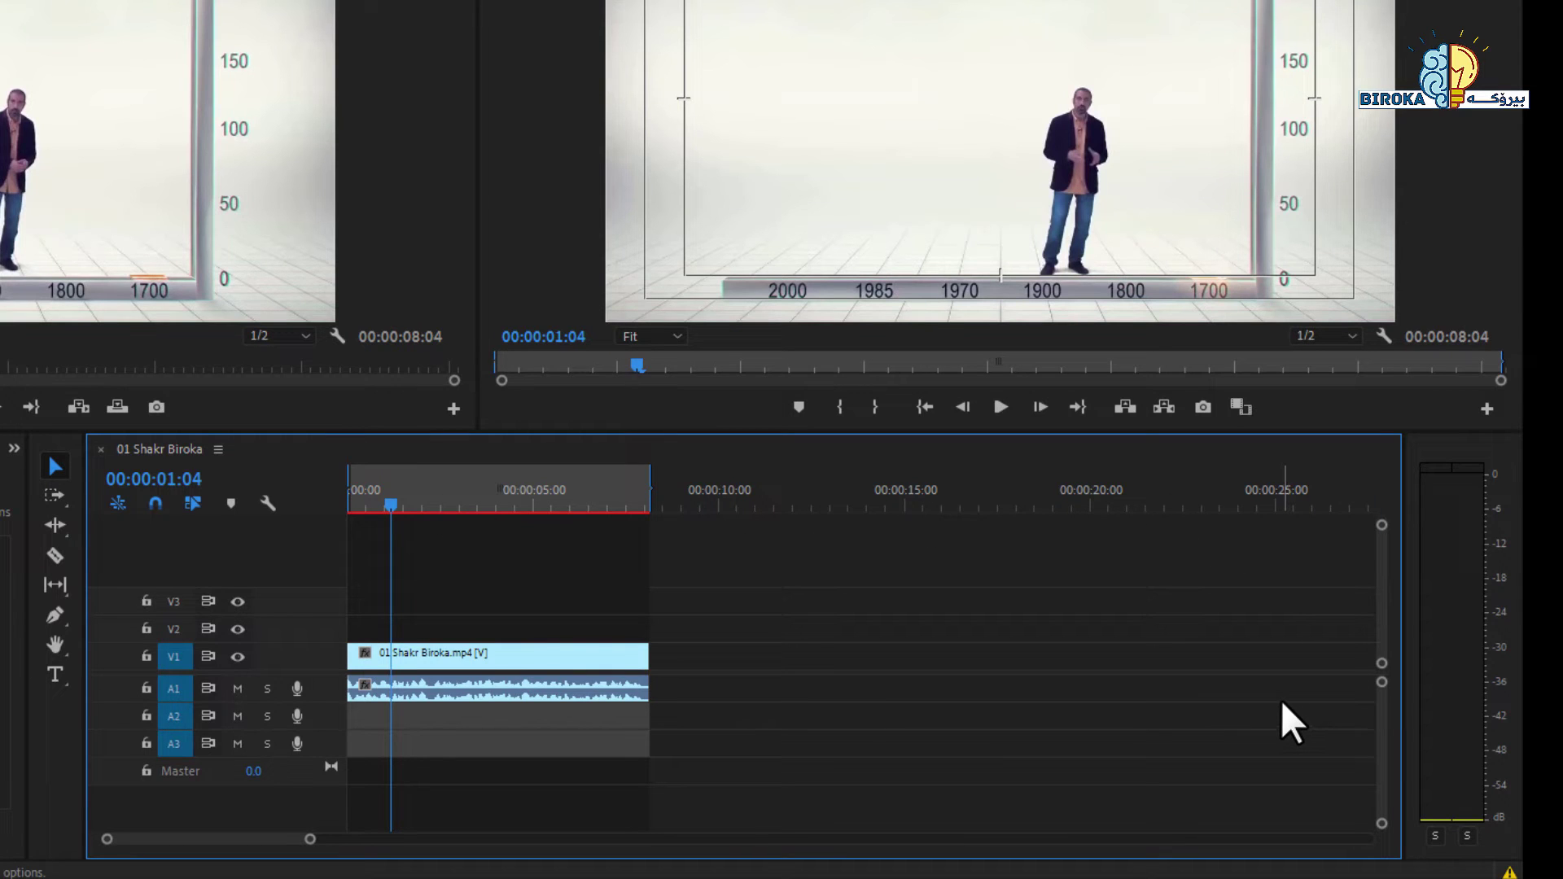
Zoom the timeline to fit the entire 01 Shakr Biroka sequence.
{"action": "key", "text": "backslash"}
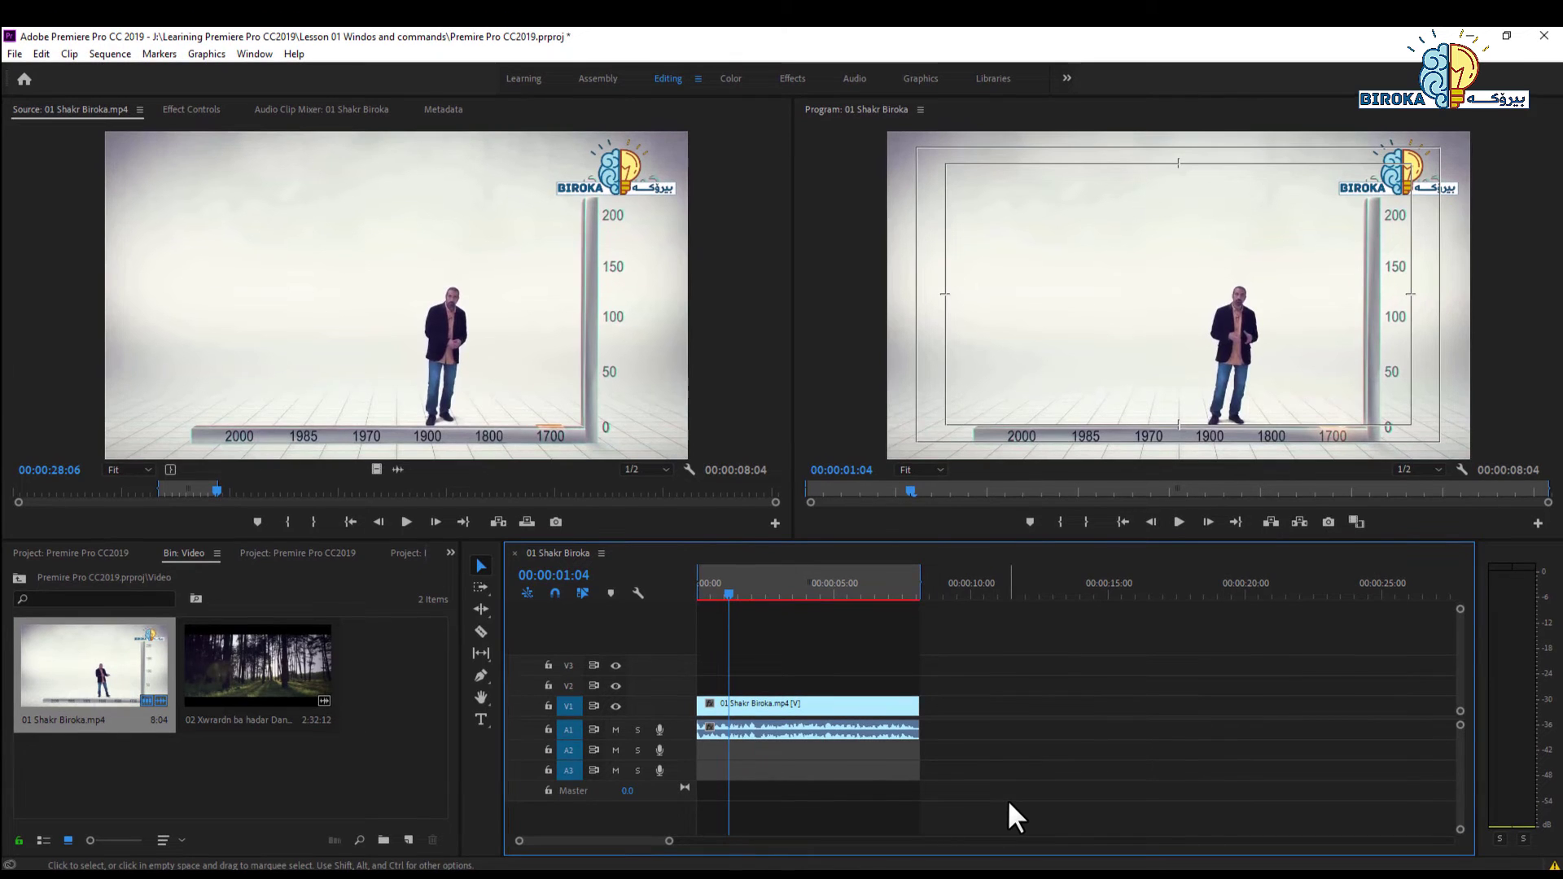
{"action": "key", "text": "backslash"}
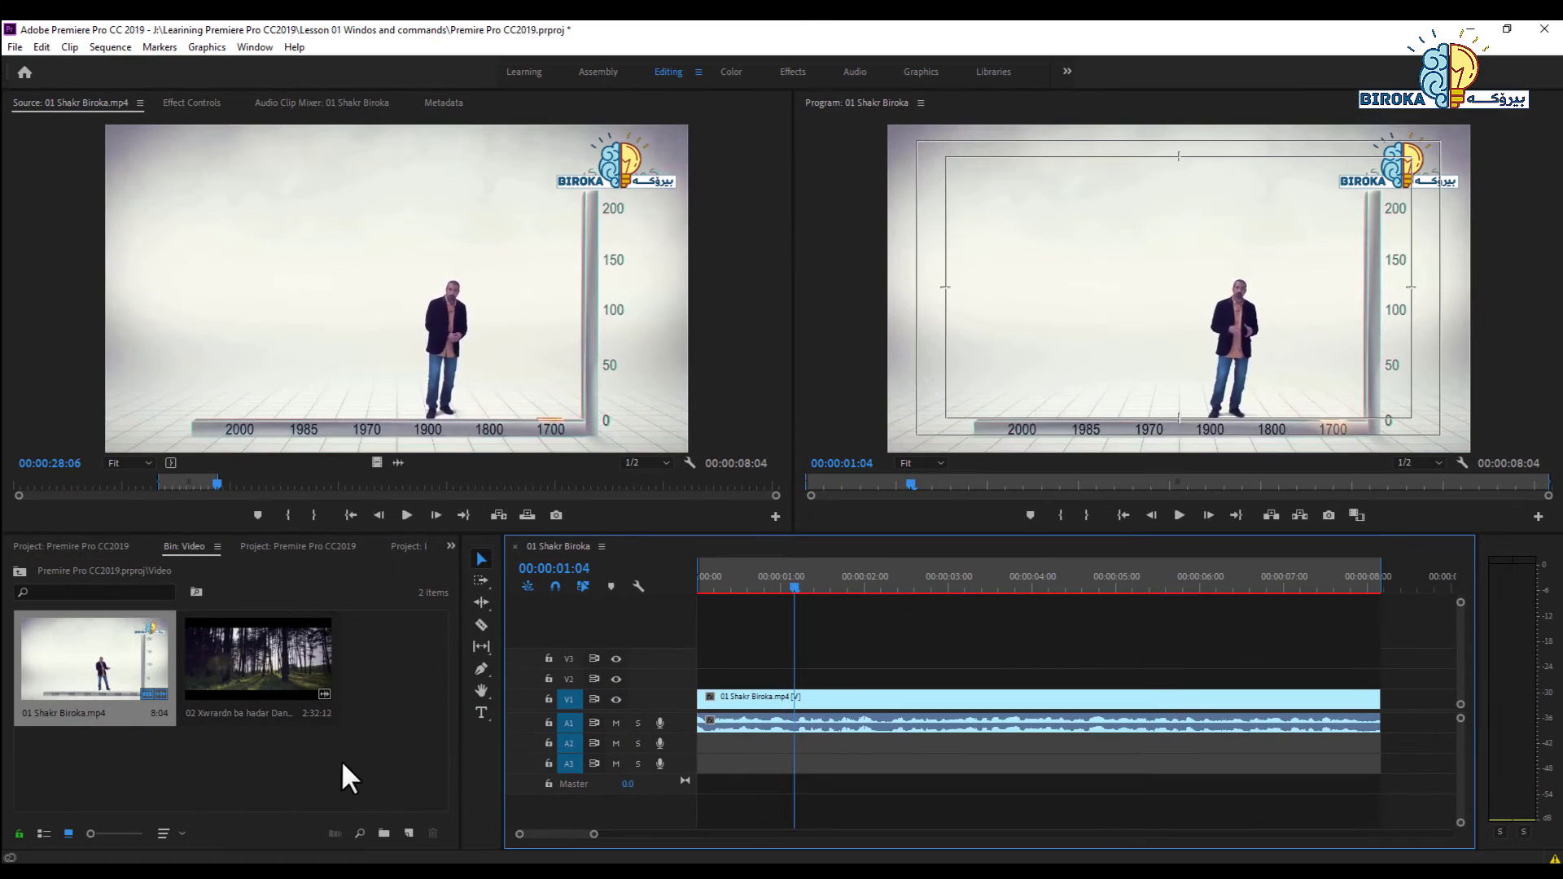
Examine the two video clips in the Video bin, selecting them in turn.
{"action": "left_click", "coordinate": [179, 730]}
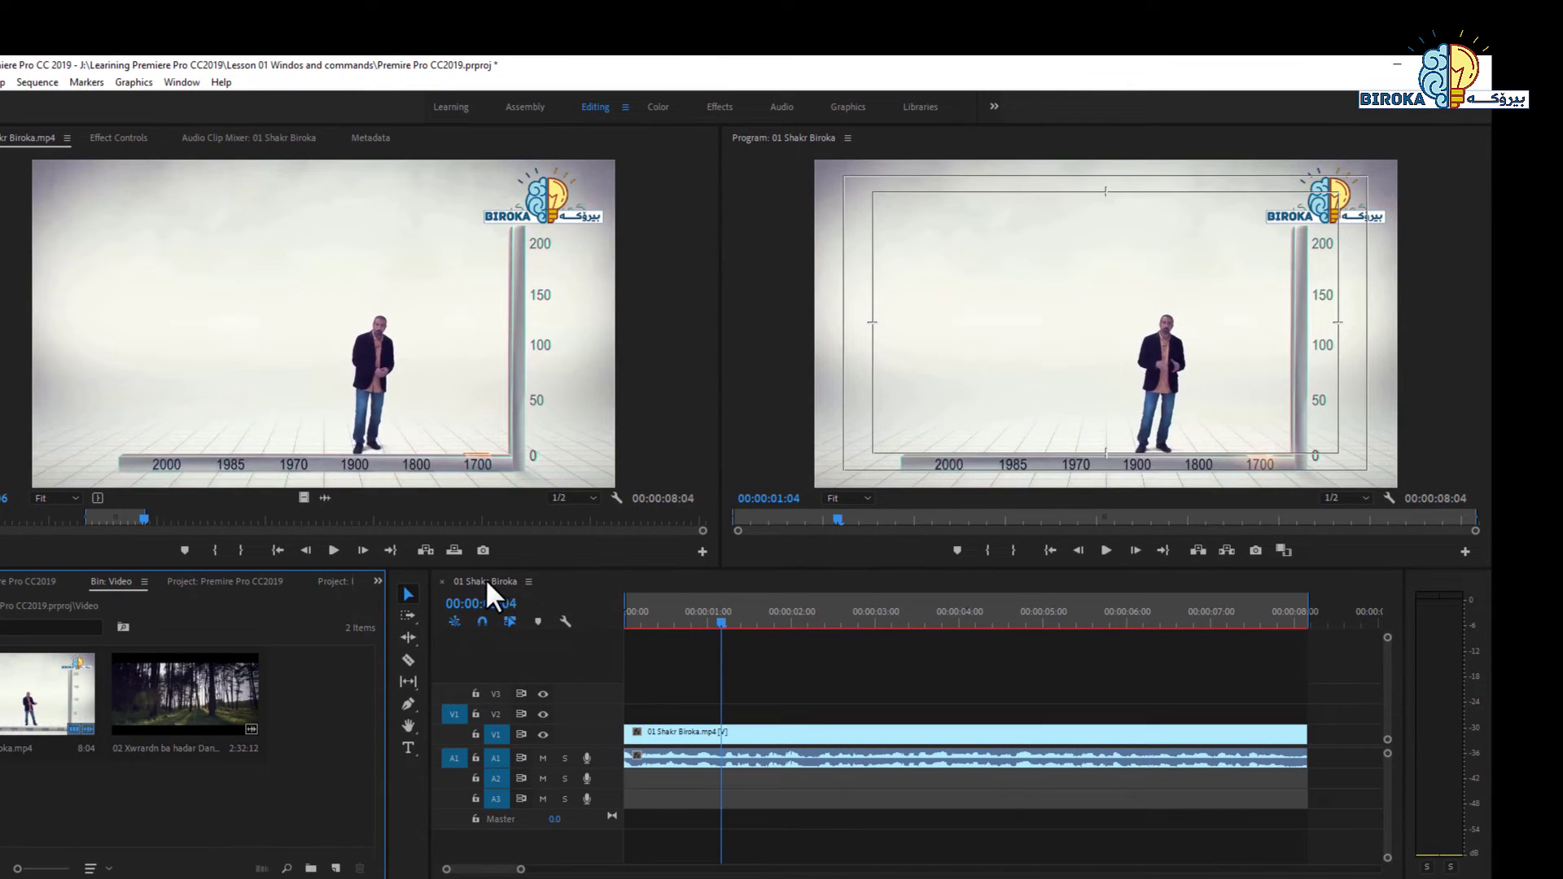
{"action": "left_click", "coordinate": [256, 802]}
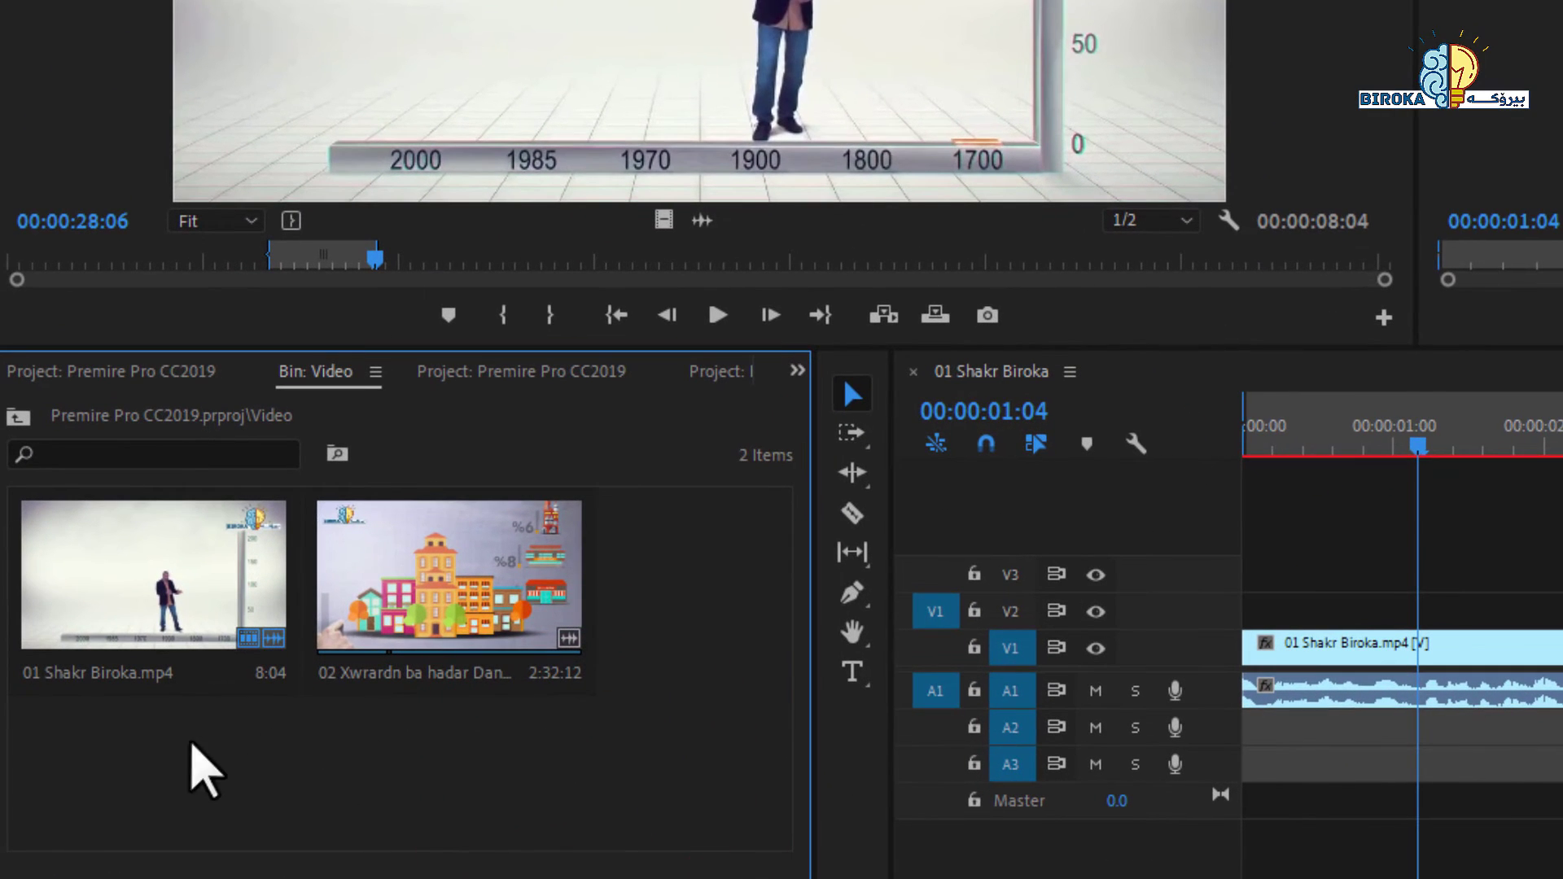
{"action": "left_click", "coordinate": [456, 581]}
{"action": "left_click", "coordinate": [188, 619]}
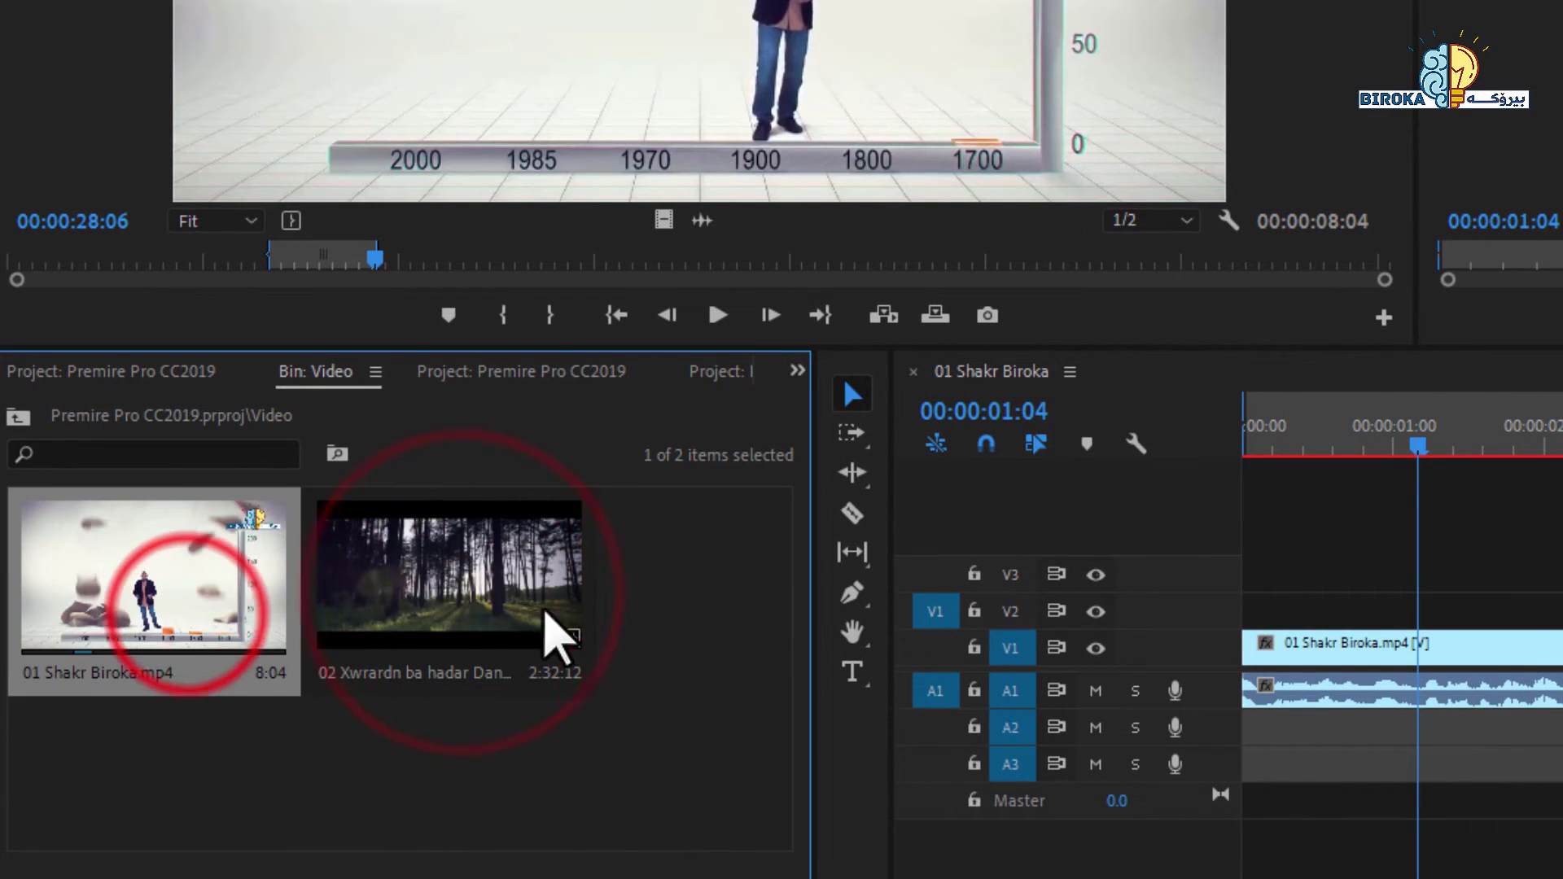
{"action": "left_click", "coordinate": [446, 574]}
Go up from the Video bin to the project root and locate the 01 Shakr Biroka sequence beside the bins.
{"action": "left_click", "coordinate": [16, 417]}
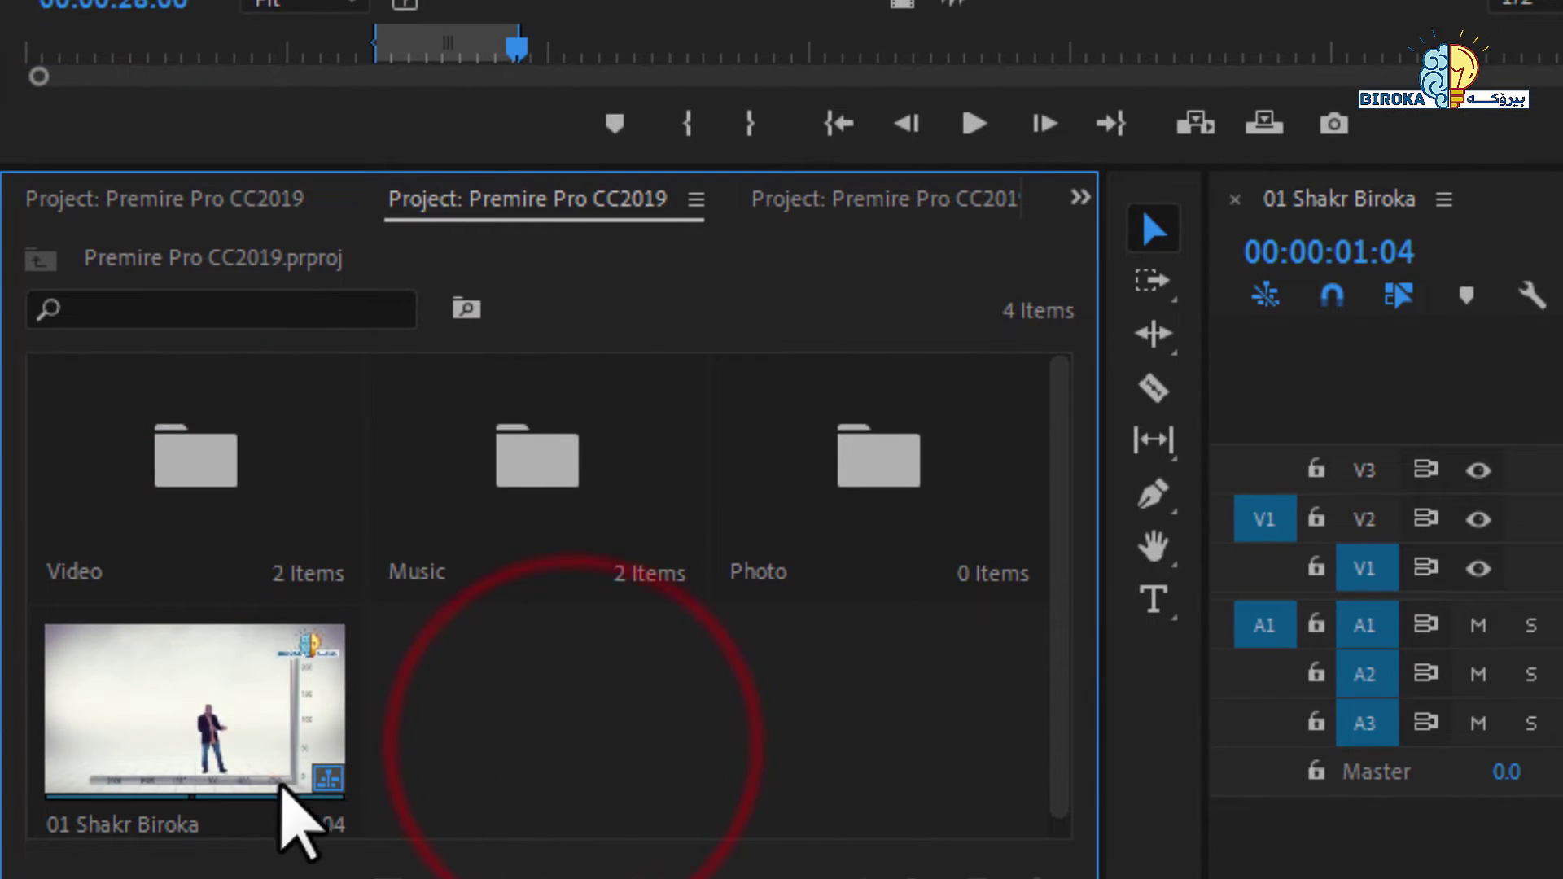
{"action": "left_click_drag", "start_coordinate": [1050, 737], "coordinate": [1044, 827]}
{"action": "left_click", "coordinate": [245, 720]}
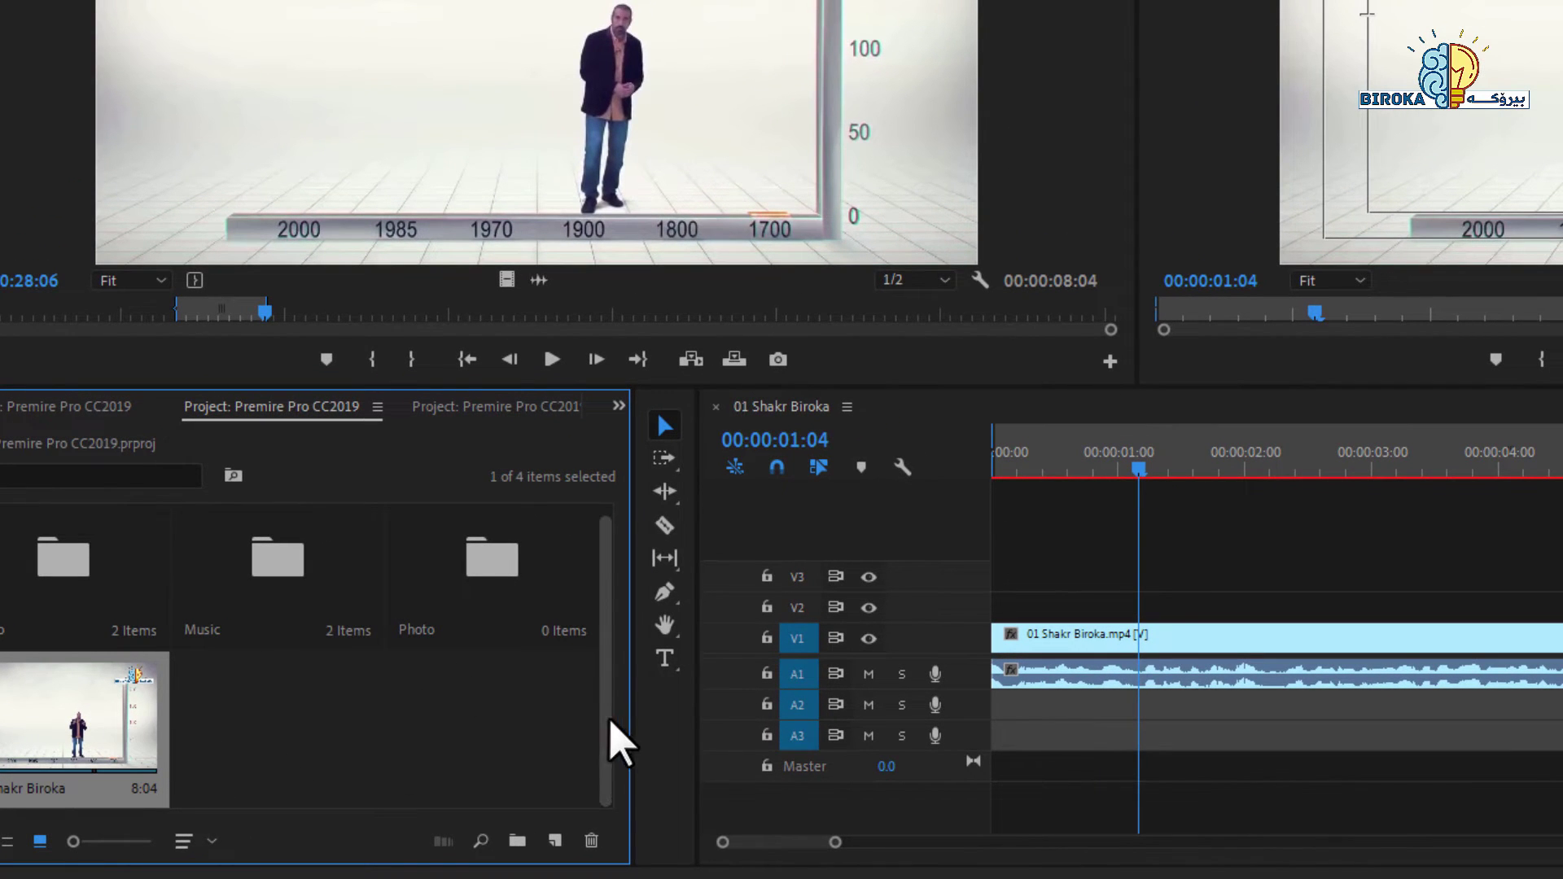
{"action": "left_click", "coordinate": [527, 716]}
{"action": "left_click", "coordinate": [349, 722]}
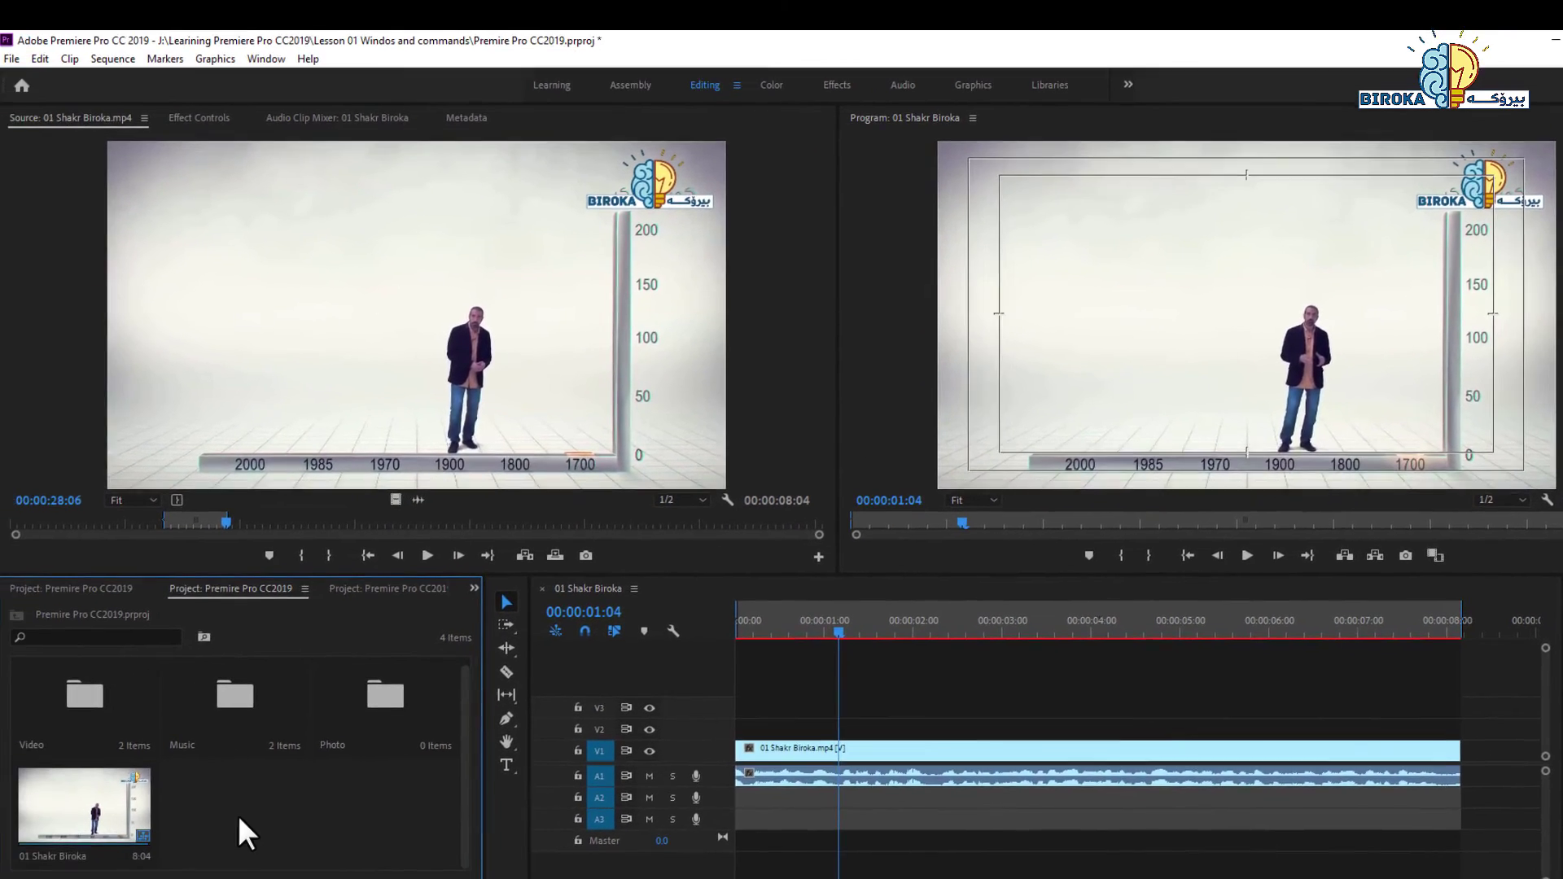
{"action": "left_click", "coordinate": [164, 827]}
{"action": "left_click", "coordinate": [271, 814]}
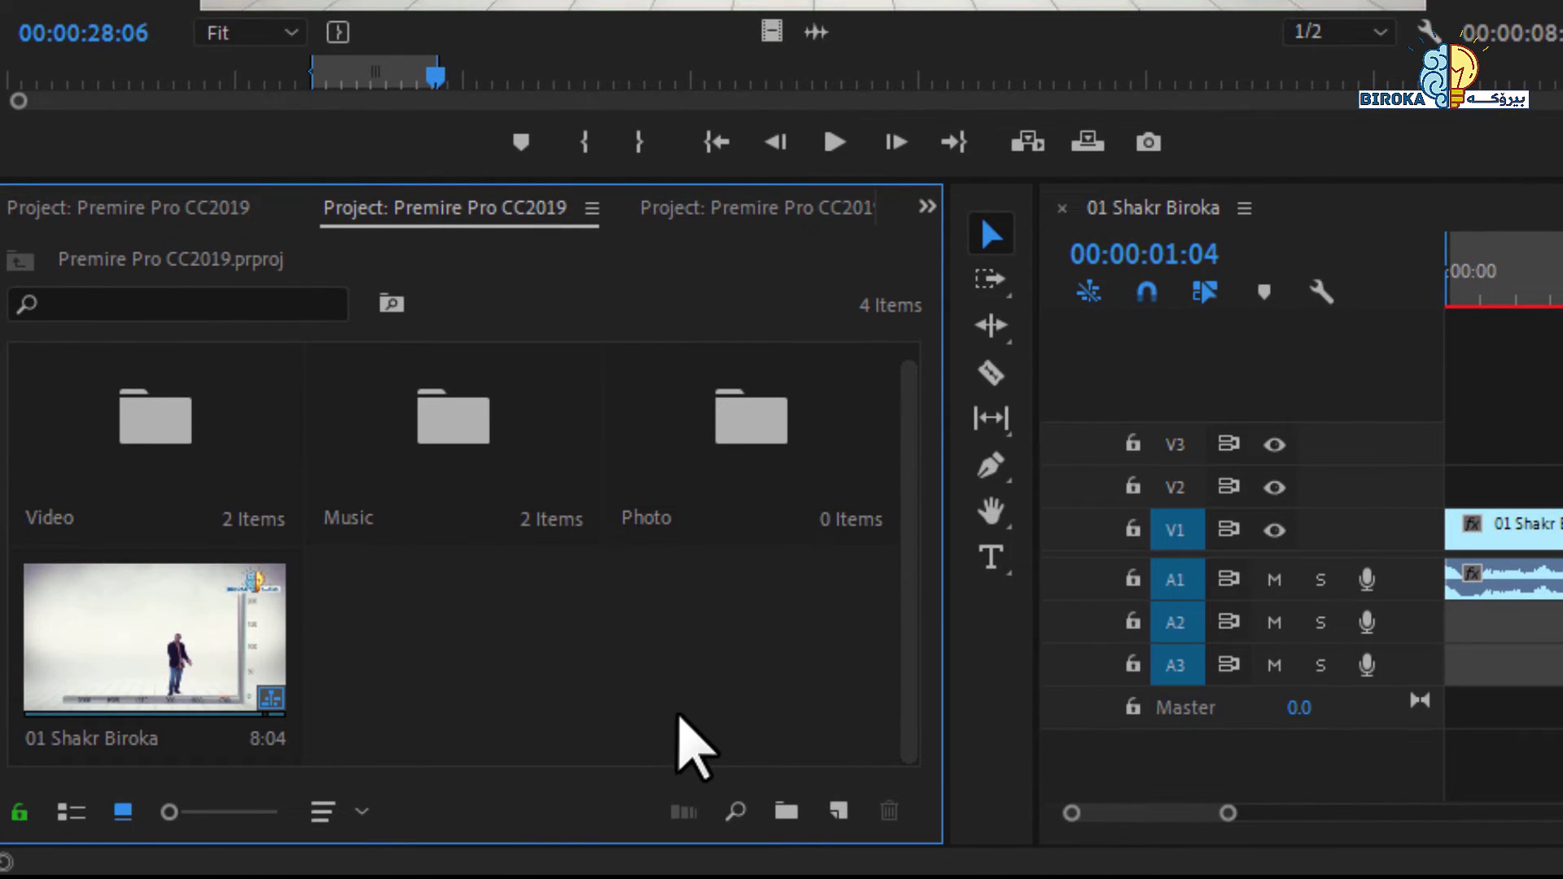
Create a new bin named Squence in the project root and move the 01 Shakr Biroka sequence into it.
{"action": "left_click", "coordinate": [786, 812]}
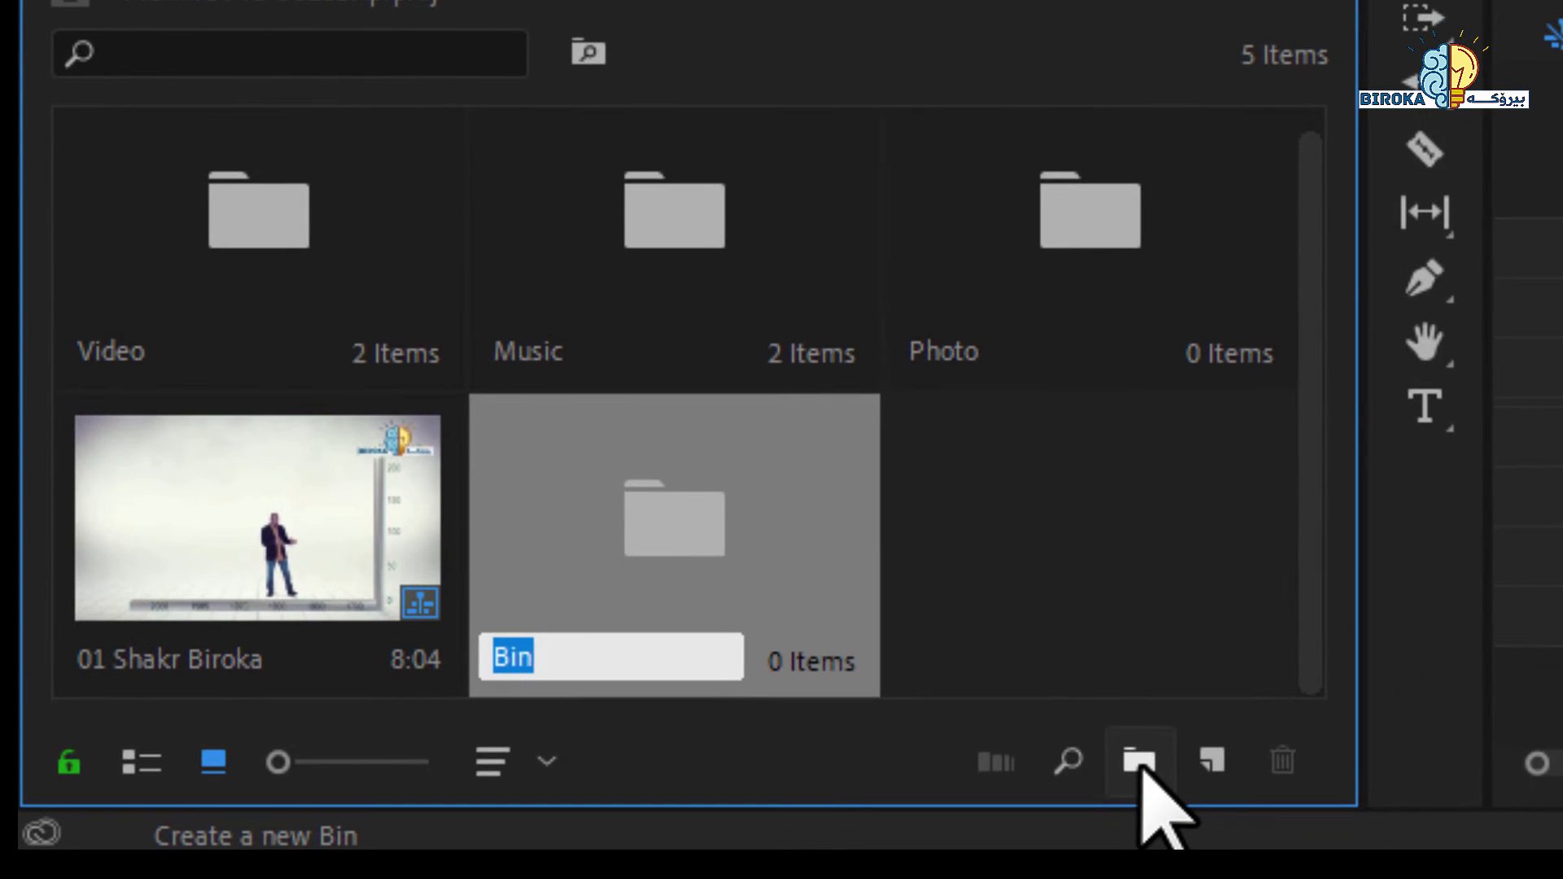
{"action": "type", "text": "Sque"}
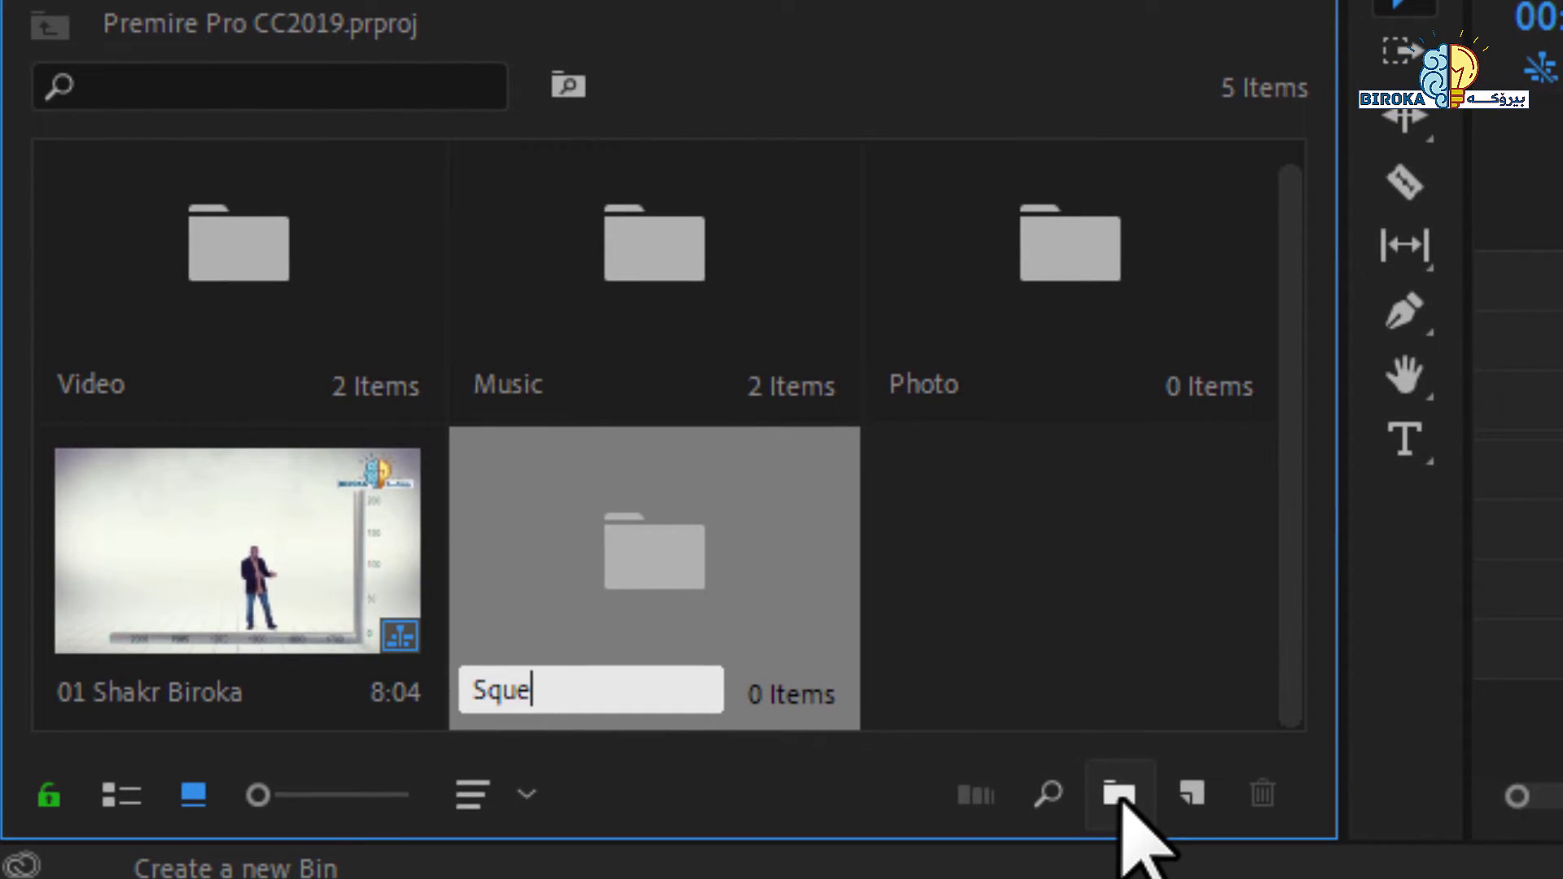
{"action": "type", "text": "nce"}
{"action": "left_click", "coordinate": [1116, 625]}
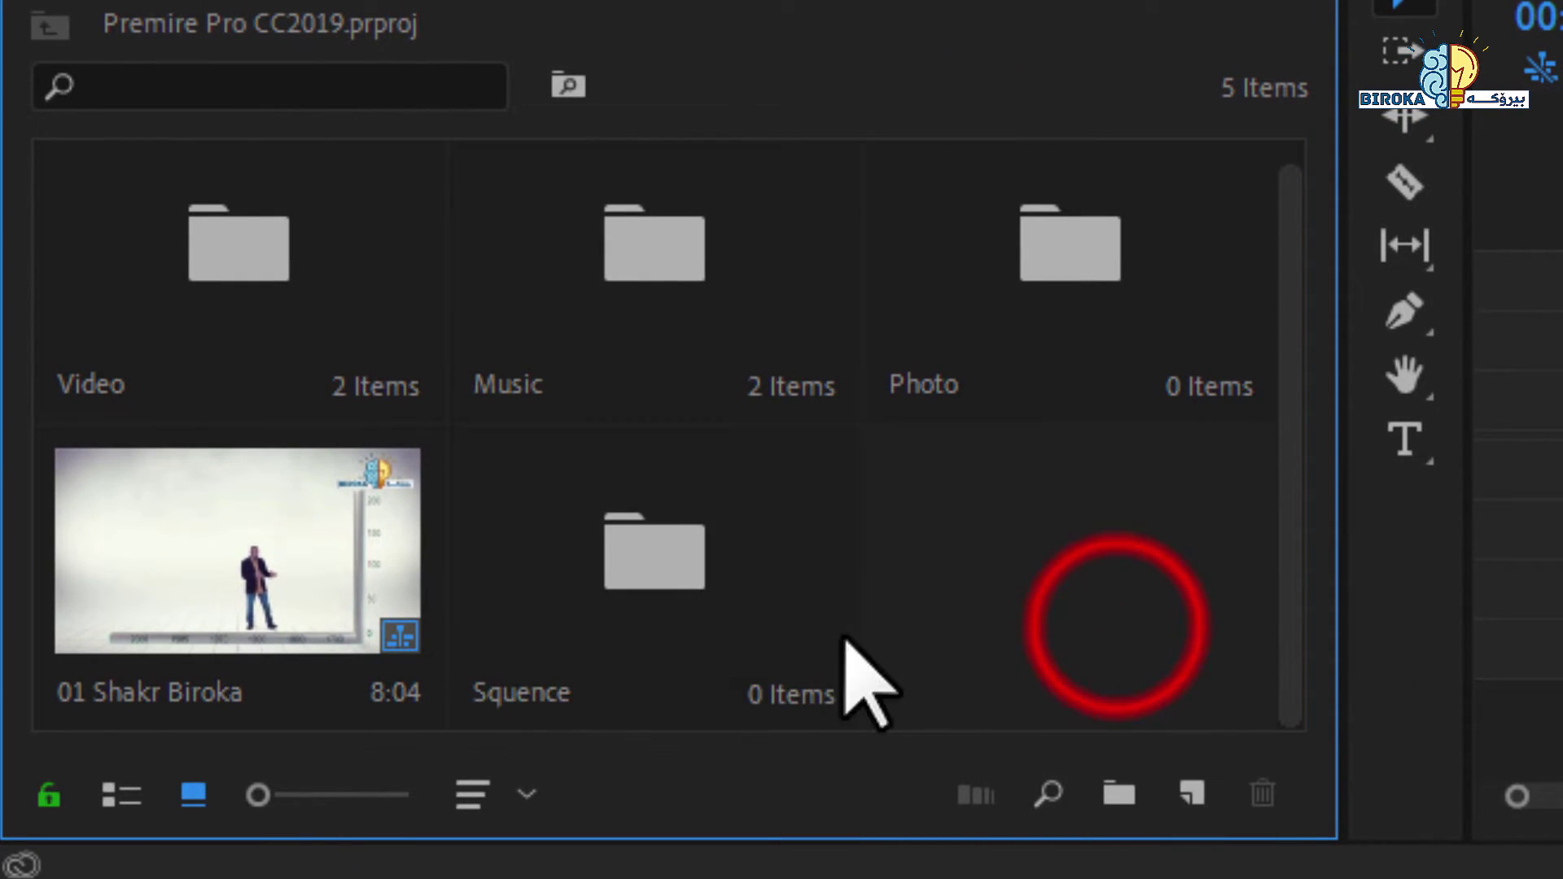
{"action": "left_click", "coordinate": [281, 558]}
{"action": "left_click_drag", "start_coordinate": [385, 570], "coordinate": [635, 567]}
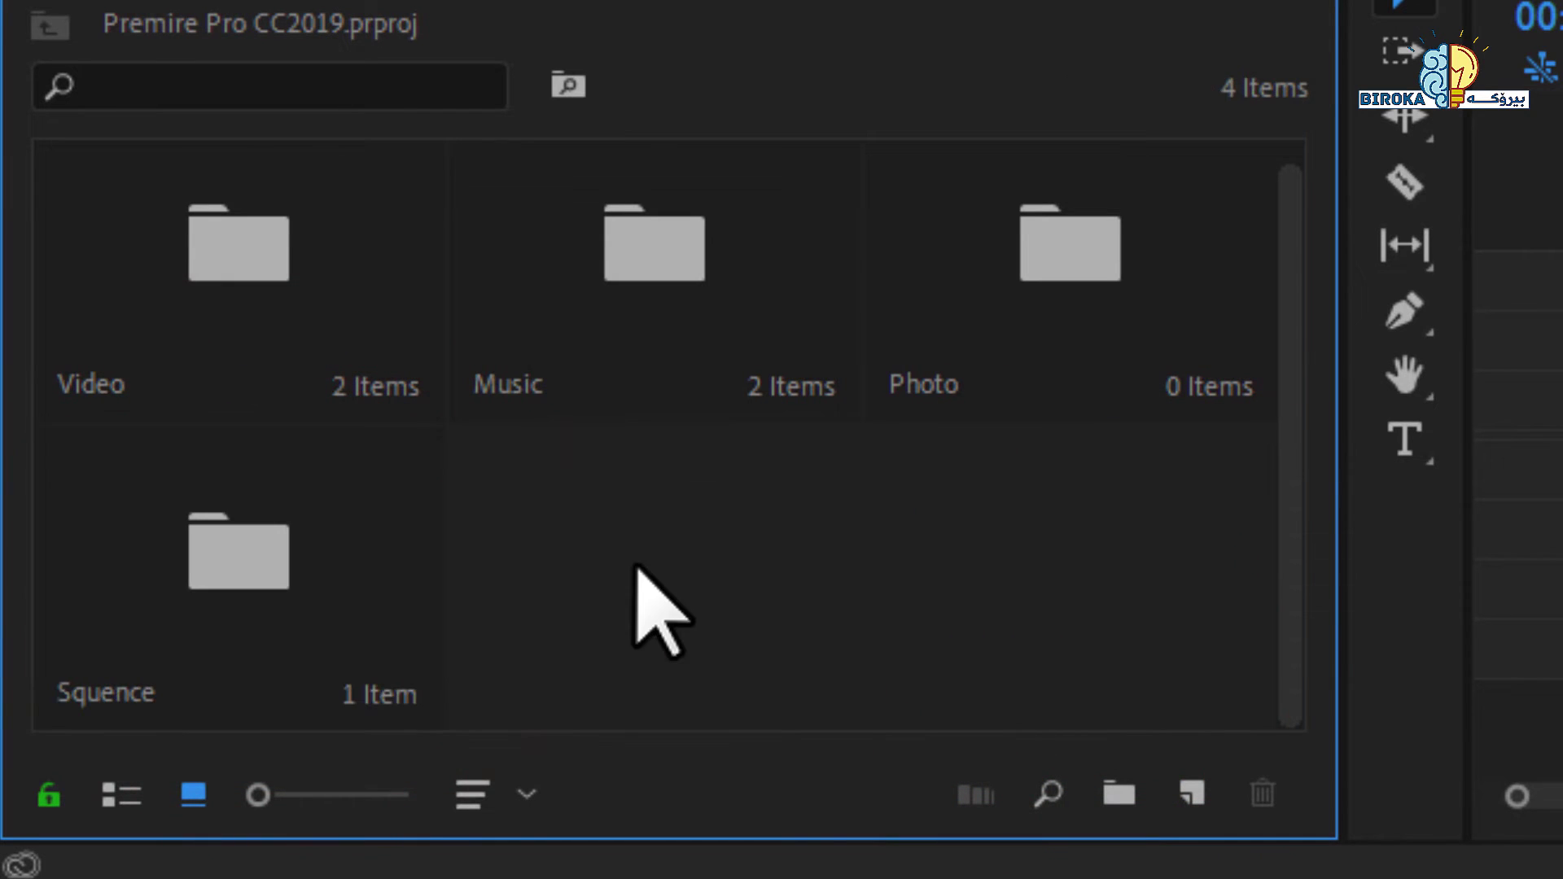
Check the contents of the Squence bin and return to the project root.
{"action": "double_click", "coordinate": [224, 550]}
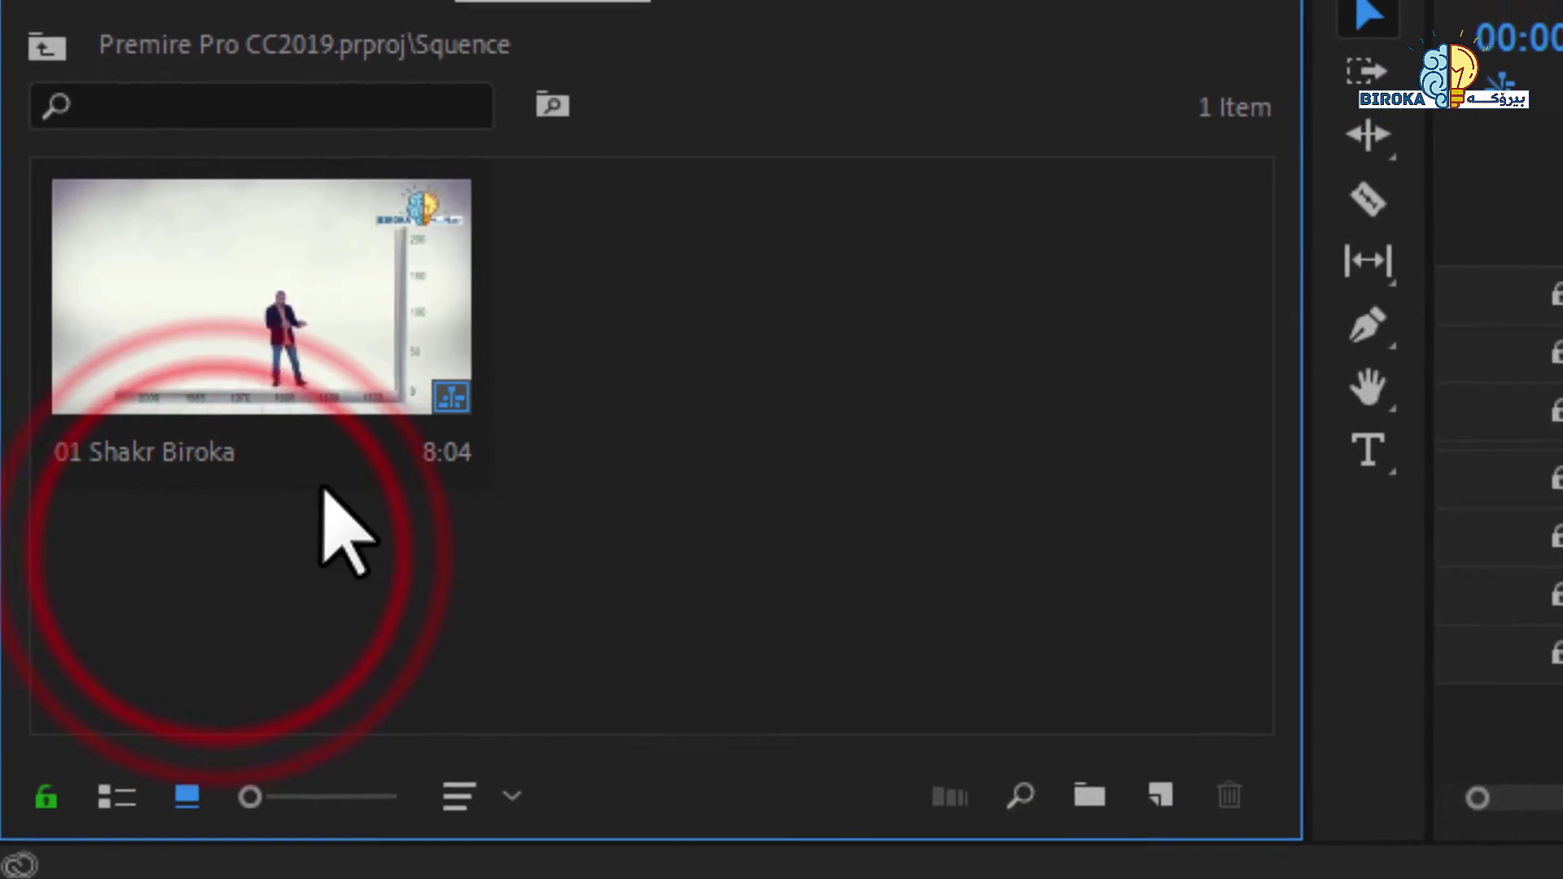
{"action": "left_click", "coordinate": [494, 499]}
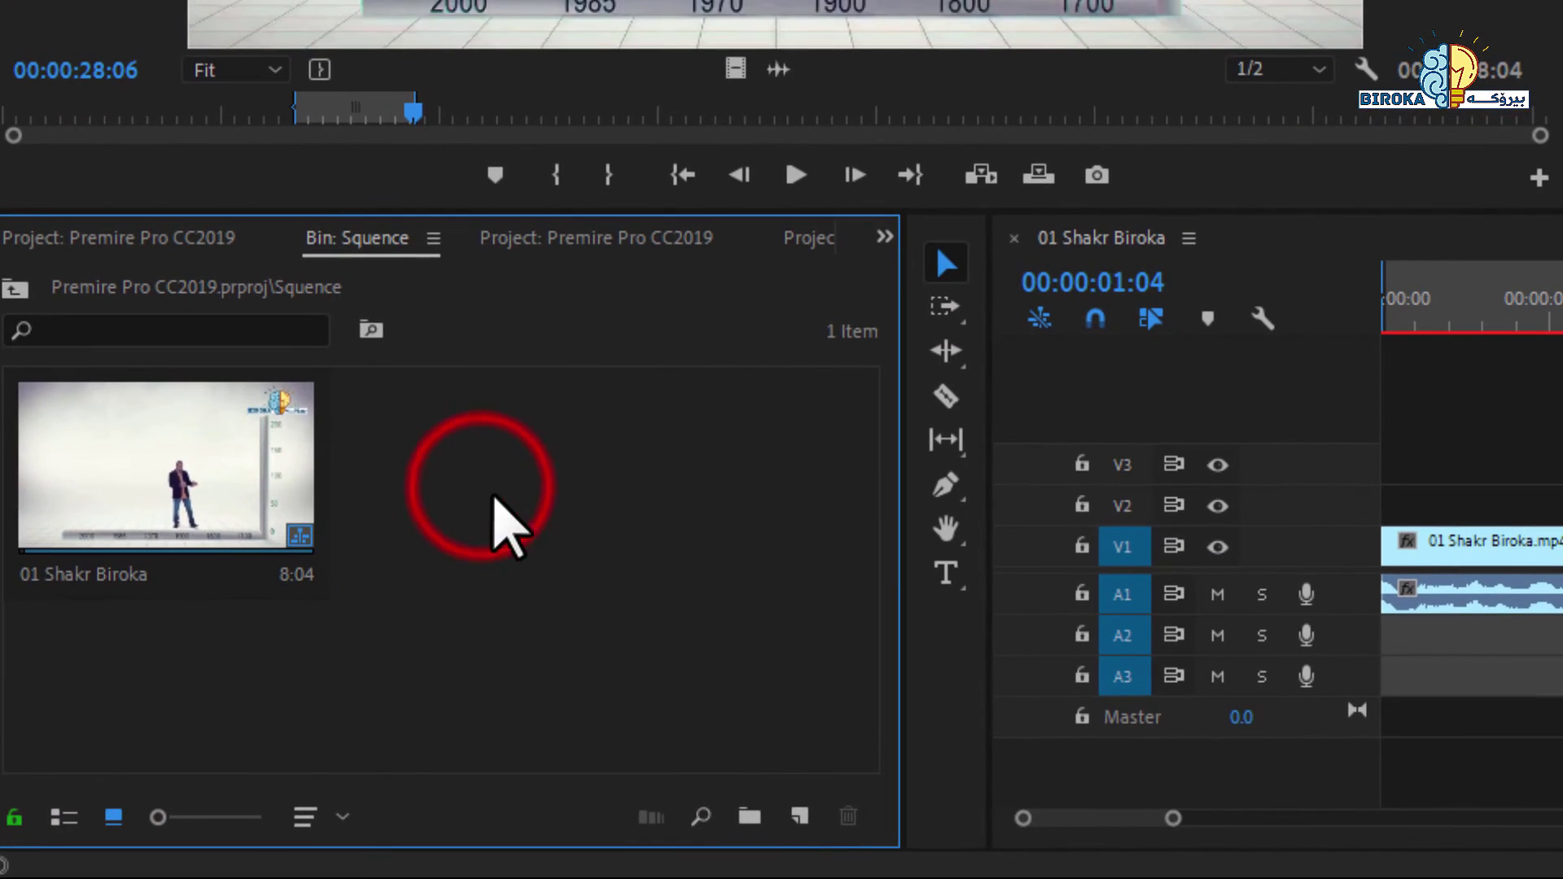
{"action": "left_click", "coordinate": [15, 287]}
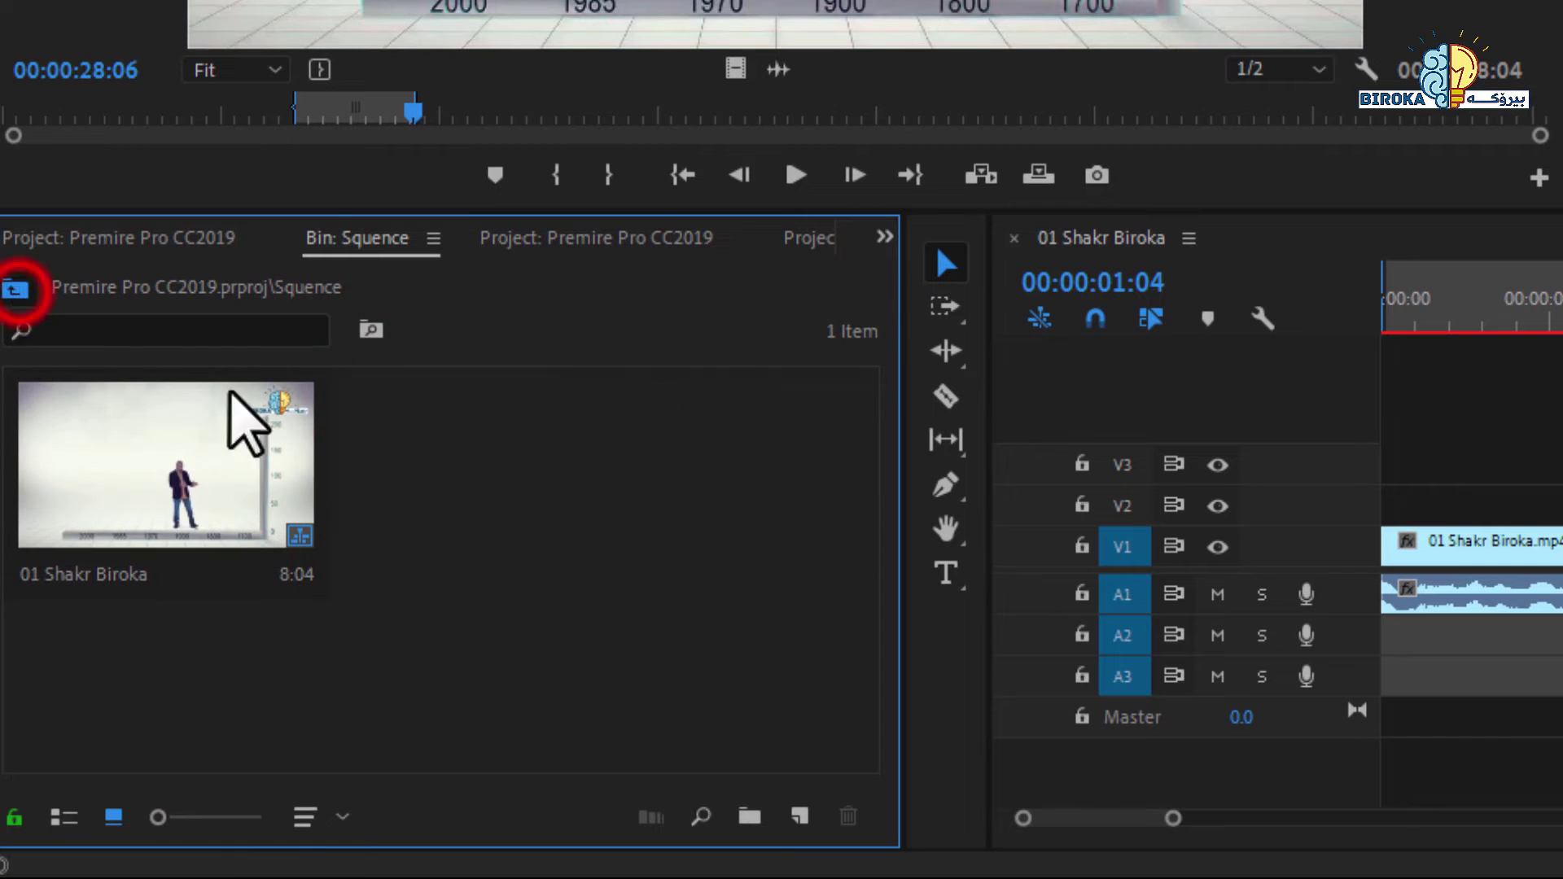
{"action": "left_click", "coordinate": [668, 523]}
{"action": "left_click", "coordinate": [419, 495]}
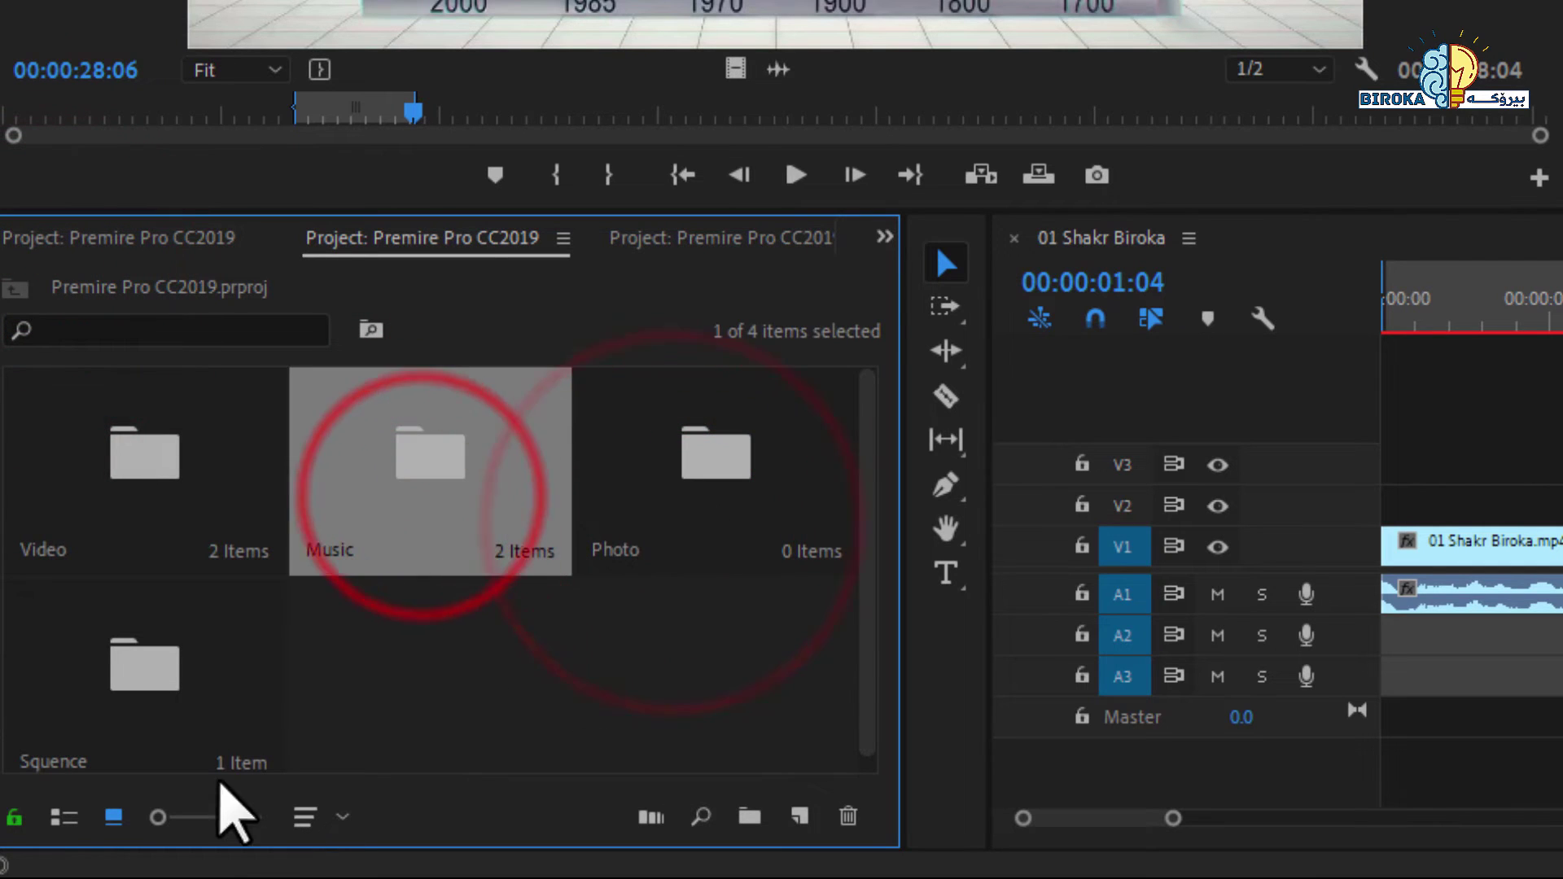
{"action": "left_click", "coordinate": [124, 672]}
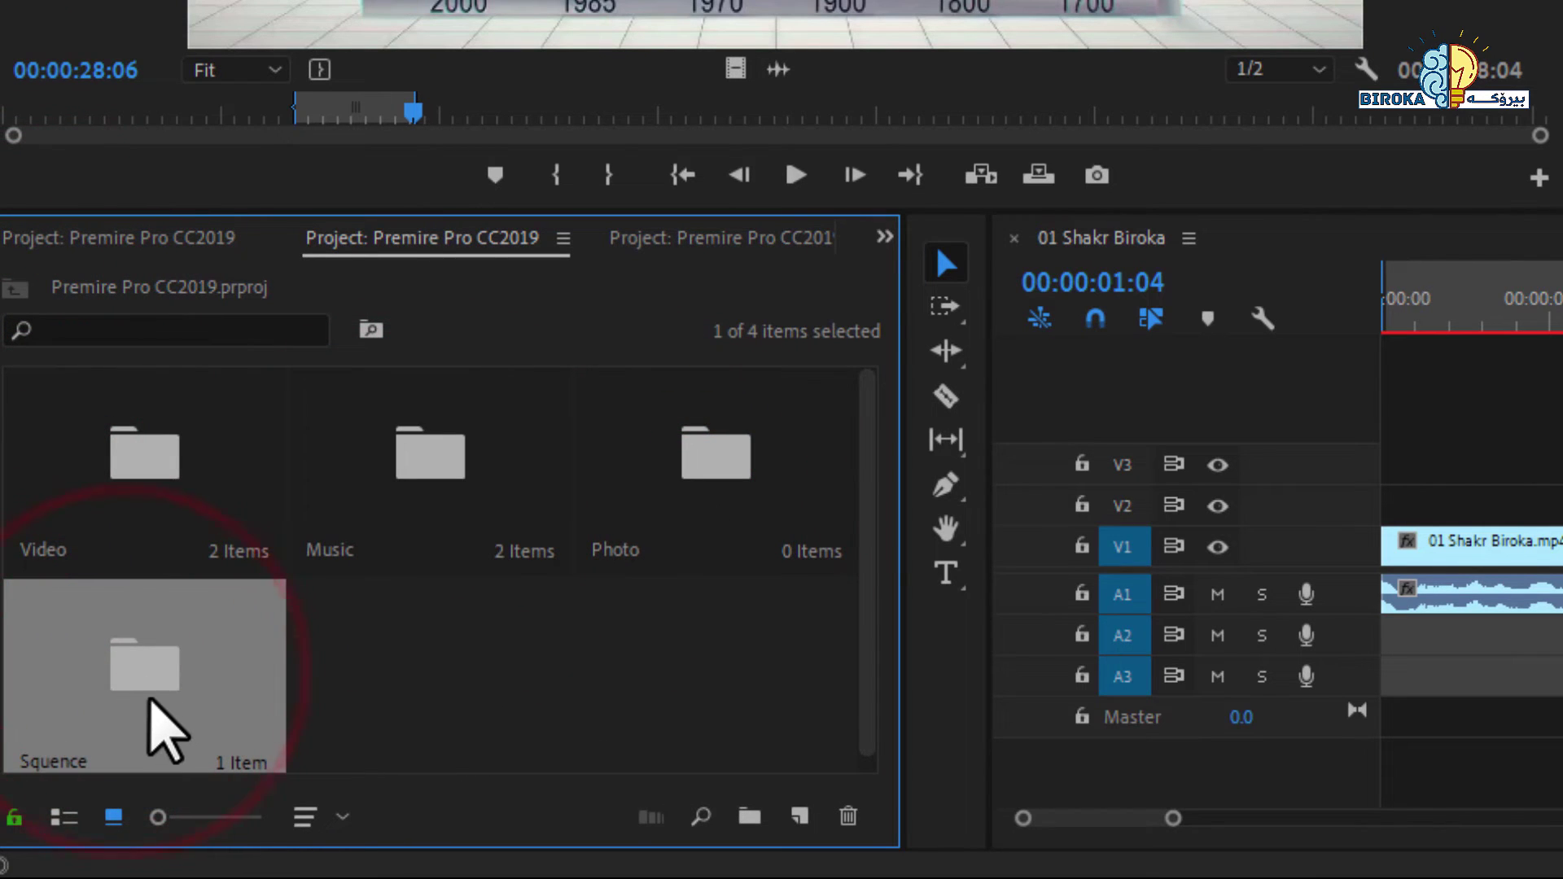
{"action": "left_click", "coordinate": [425, 696]}
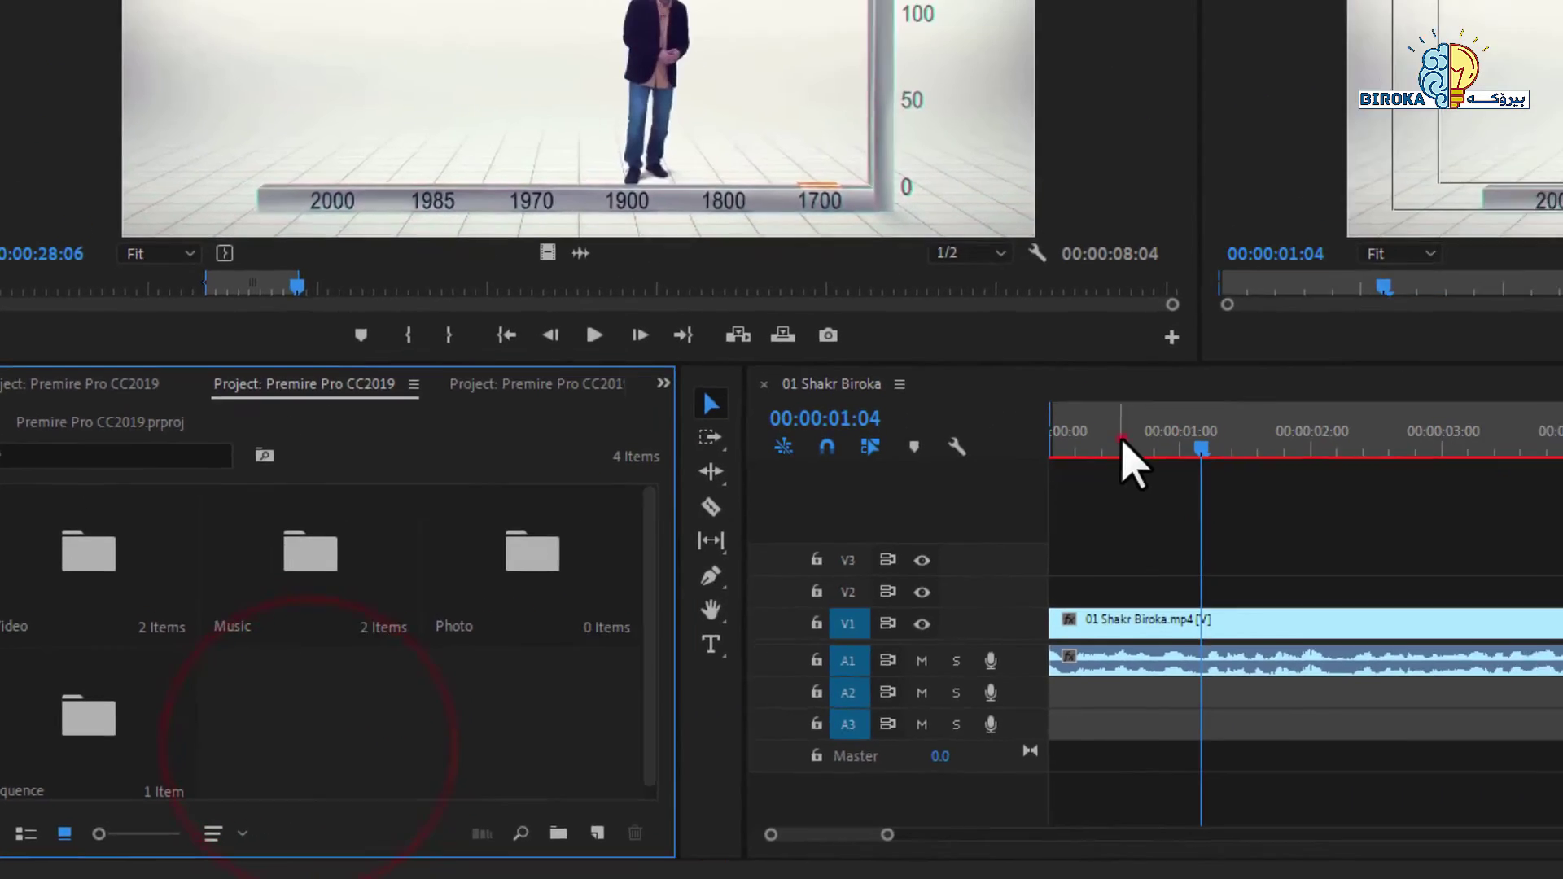
Move the playhead to 00:00:00:13 and create a new sequence named Music with the HDV 1080p25 preset.
{"action": "left_click", "coordinate": [1469, 312]}
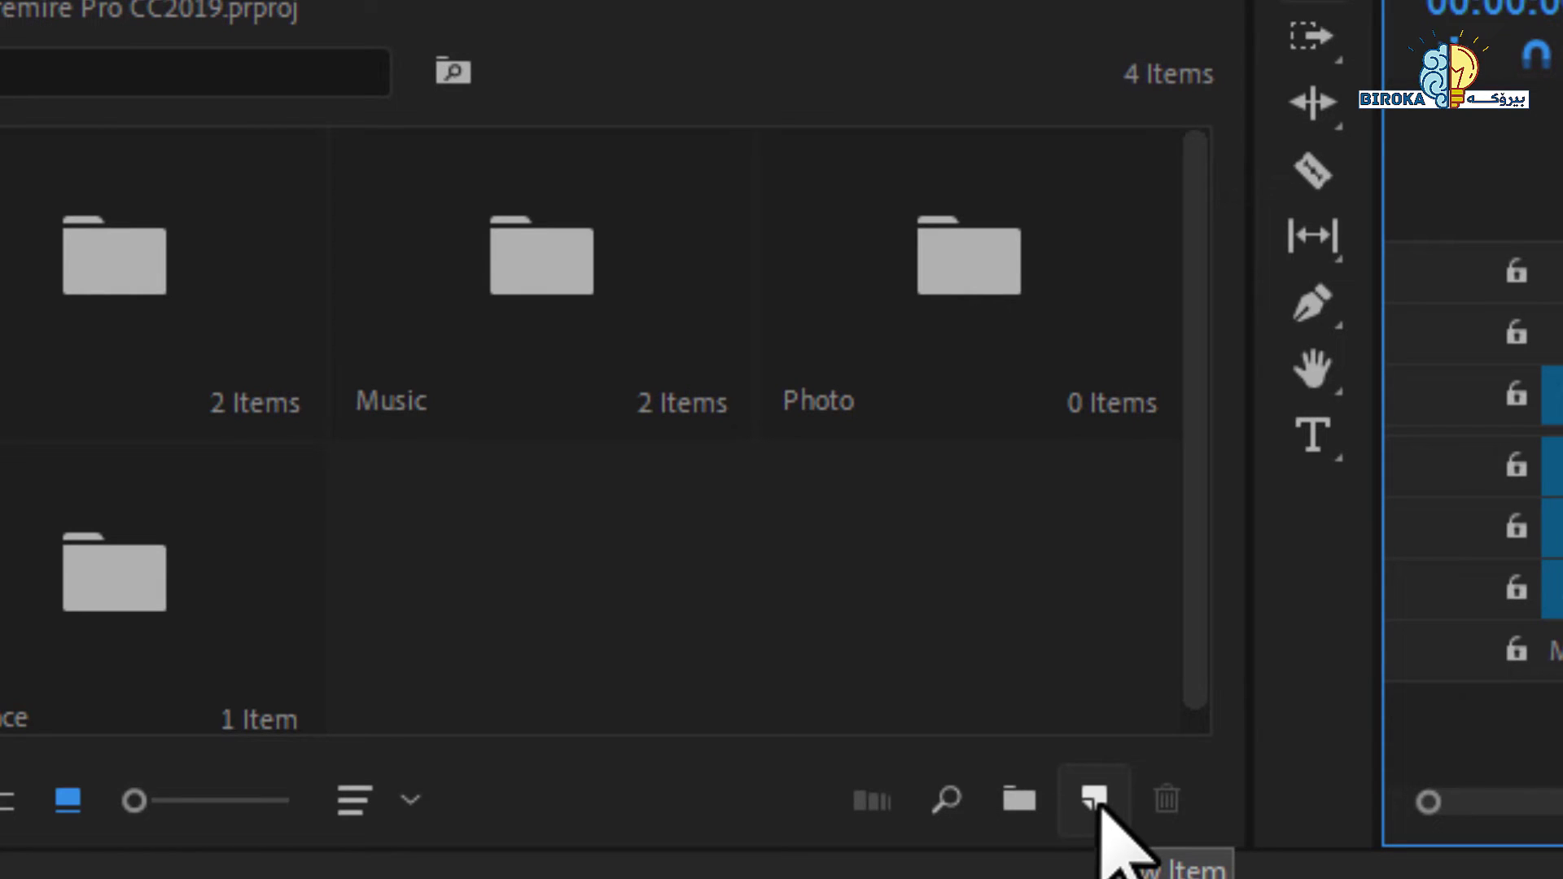
{"action": "left_click", "coordinate": [1097, 799]}
{"action": "left_click", "coordinate": [1264, 193]}
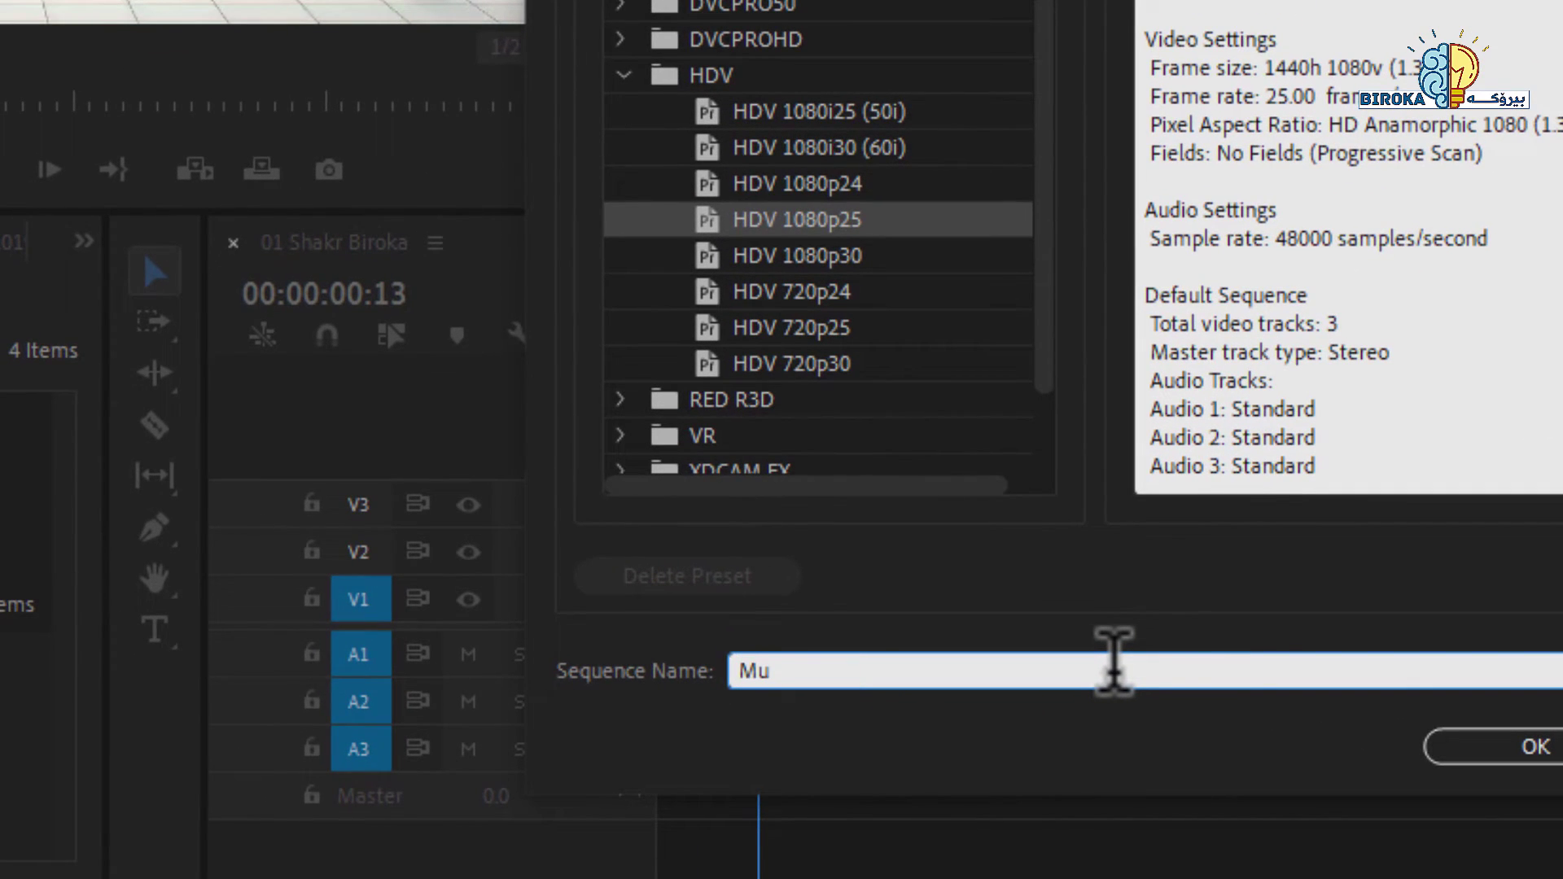
{"action": "type", "text": "Music"}
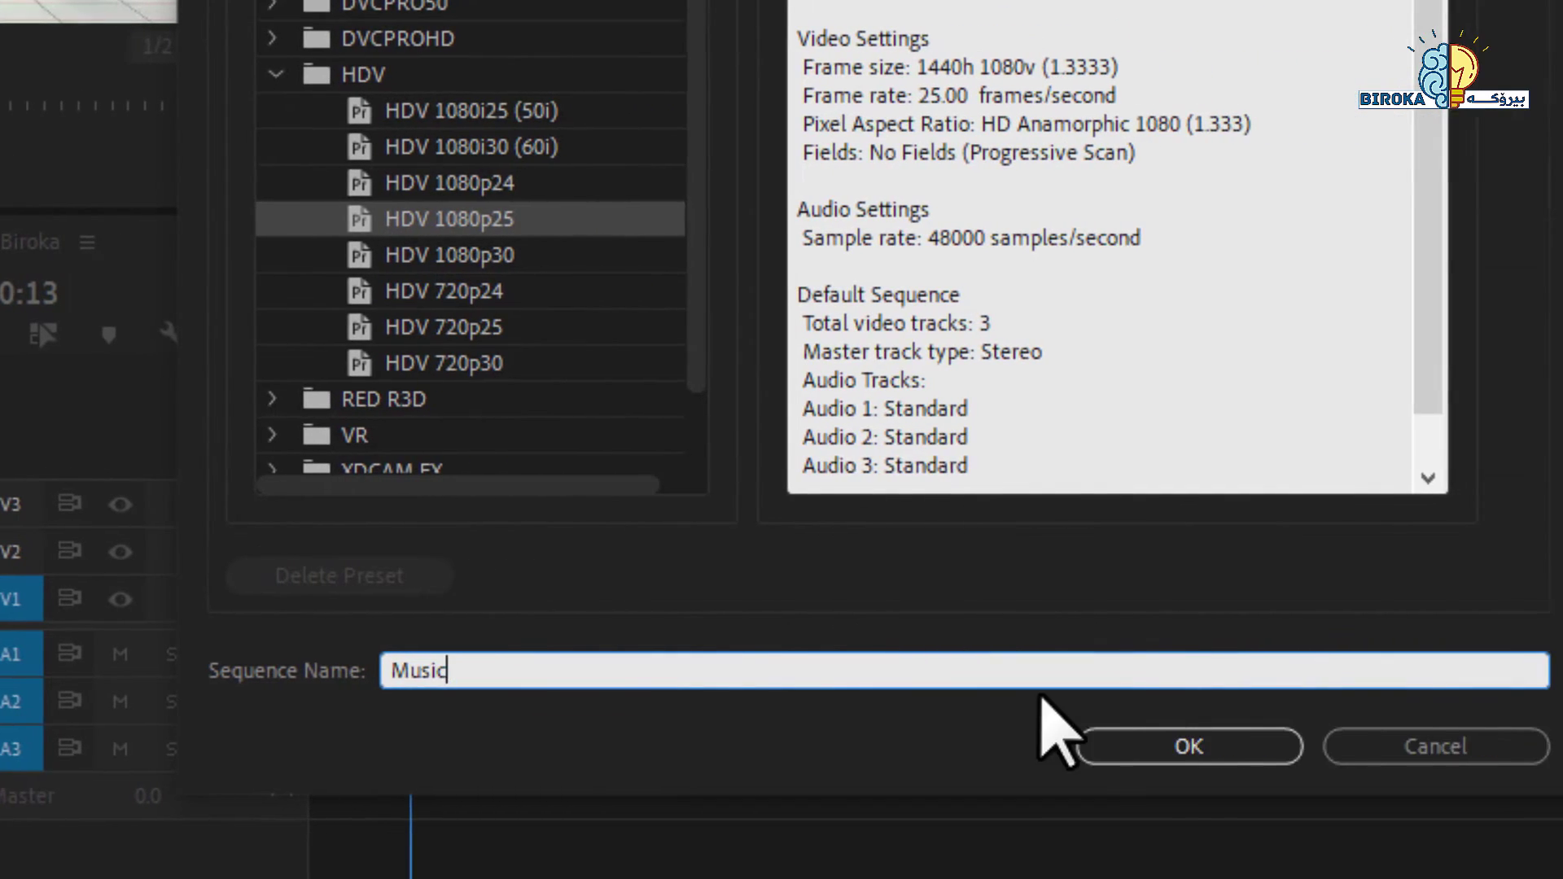
{"action": "left_click", "coordinate": [1536, 746]}
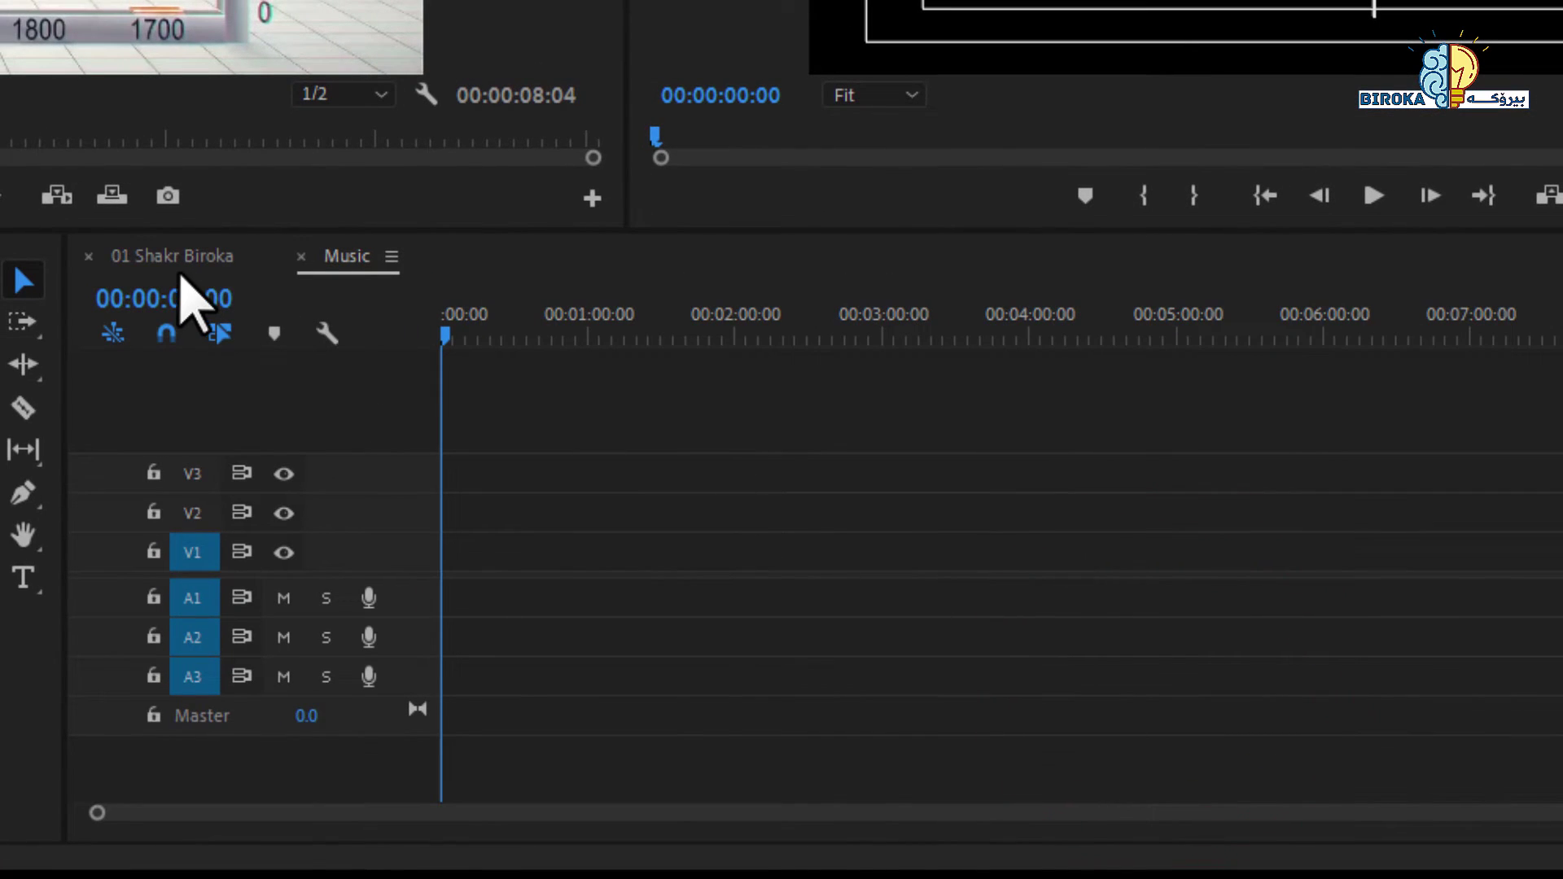
Switch to the 01 Shakr Biroka sequence and back to Music, and move the Music sequence into the Squence bin.
{"action": "left_click", "coordinate": [175, 265]}
{"action": "left_click", "coordinate": [340, 254]}
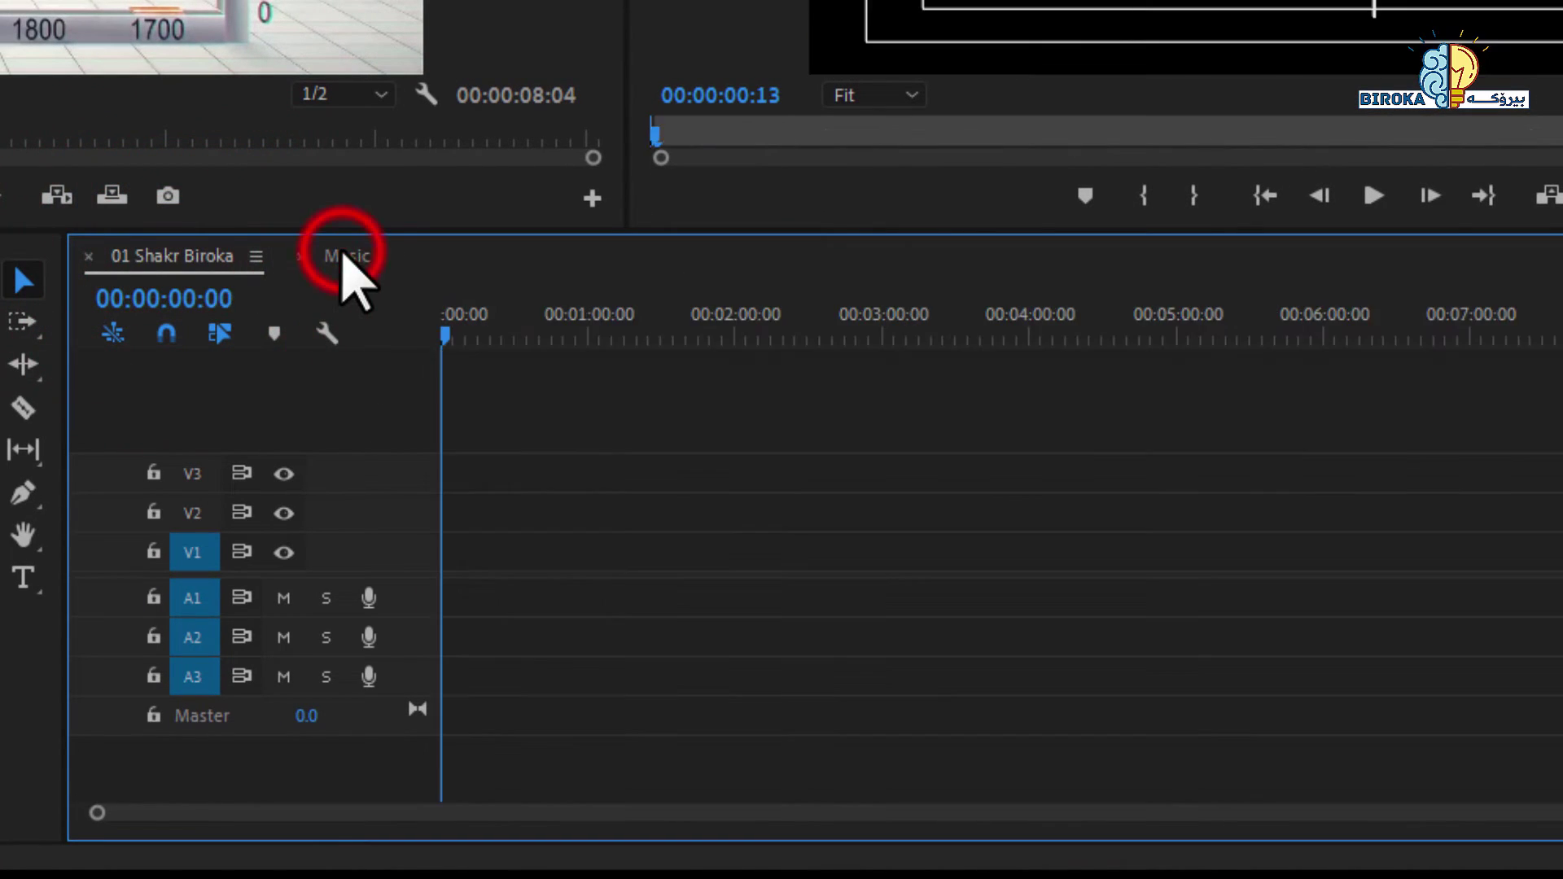
{"action": "left_click", "coordinate": [643, 687]}
{"action": "left_click_drag", "start_coordinate": [468, 684], "coordinate": [138, 691]}
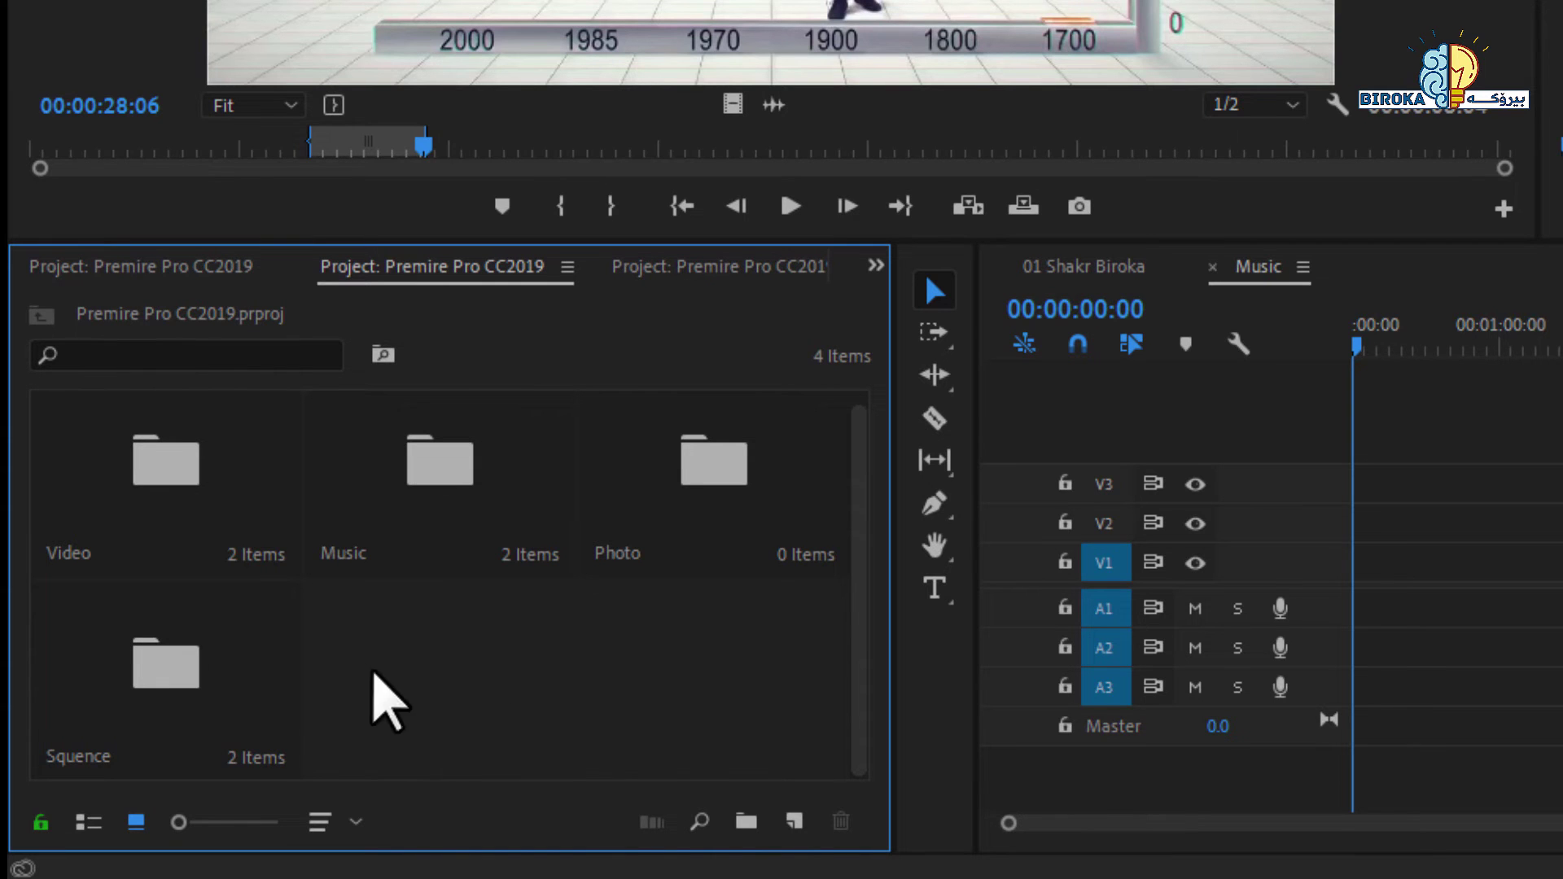
Show the project items in list view and select the two sequences inside the Squence bin in turn.
{"action": "left_click", "coordinate": [87, 822]}
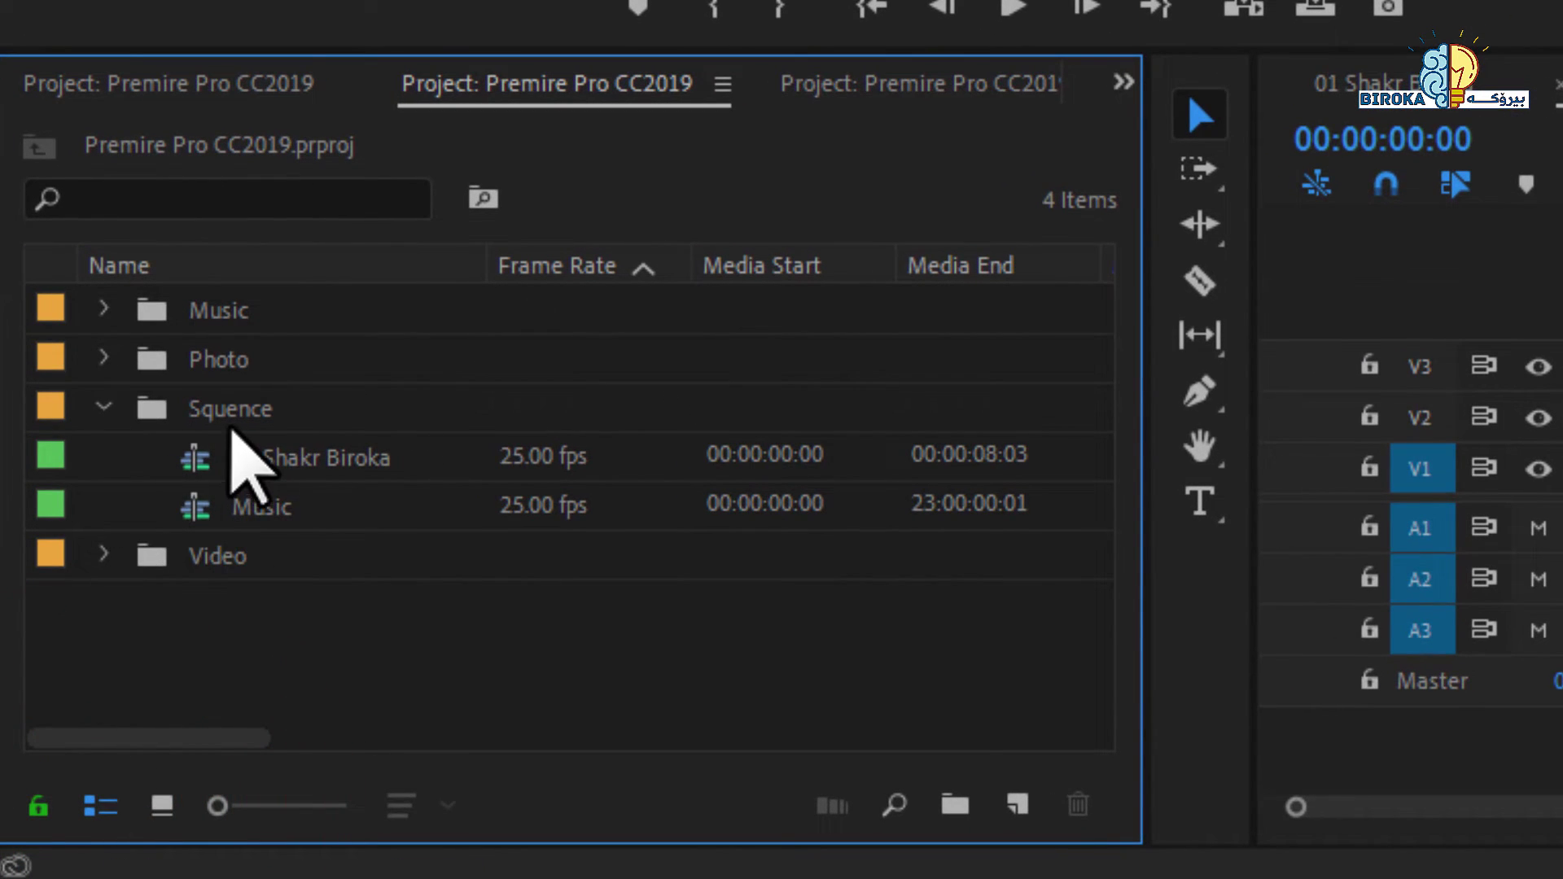
{"action": "left_click", "coordinate": [234, 411]}
{"action": "left_click", "coordinate": [280, 454]}
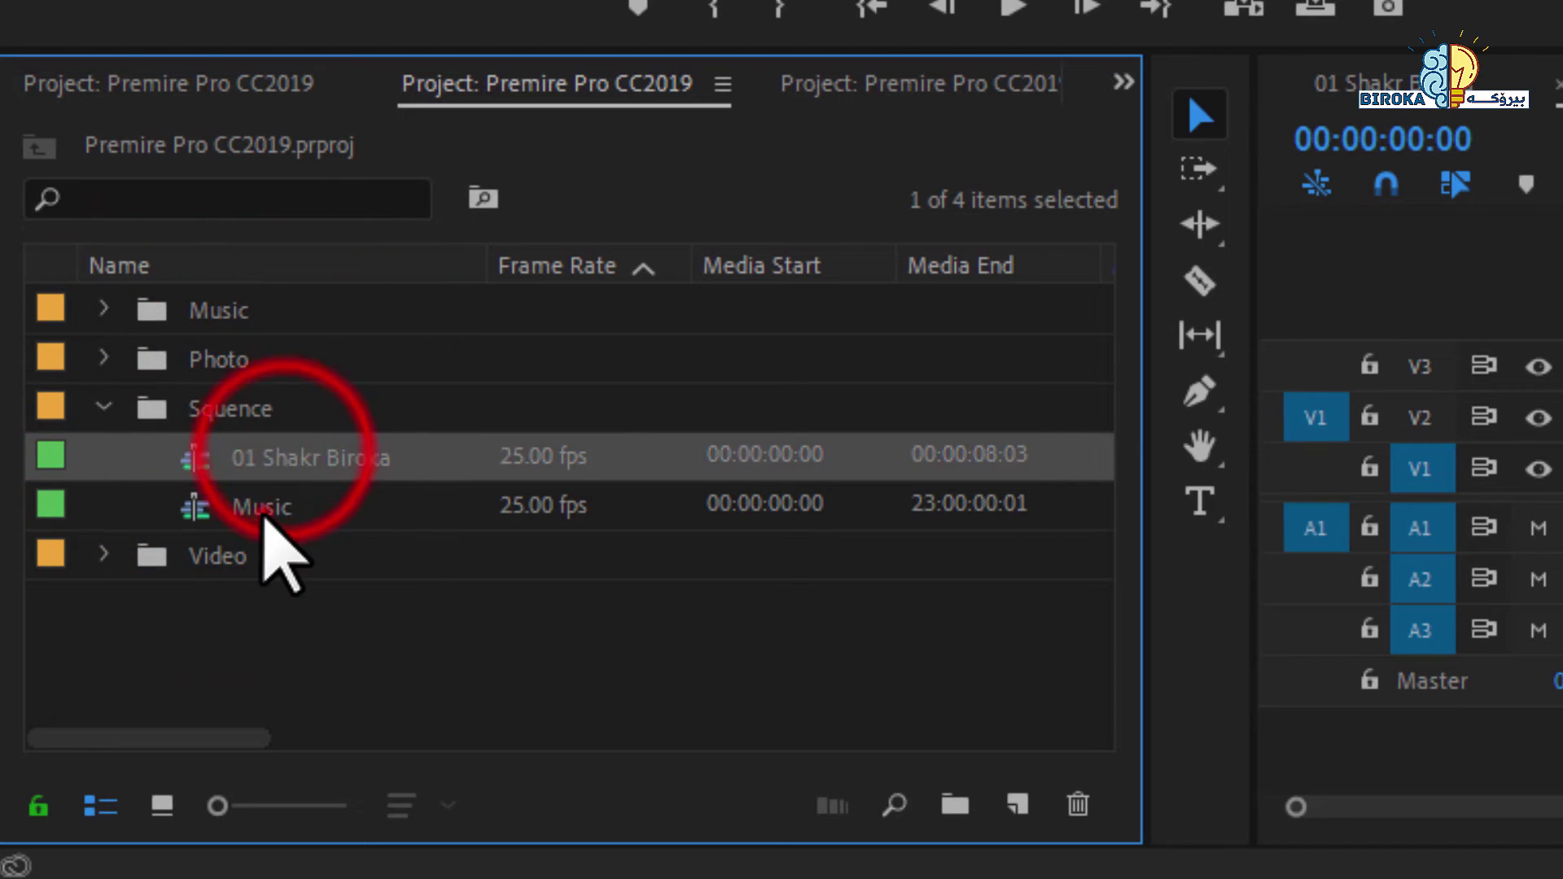
{"action": "left_click", "coordinate": [262, 509]}
{"action": "left_click", "coordinate": [297, 456]}
Expand and collapse the Music, Photo and Video bins in the list to inspect their contents.
{"action": "left_click", "coordinate": [213, 310]}
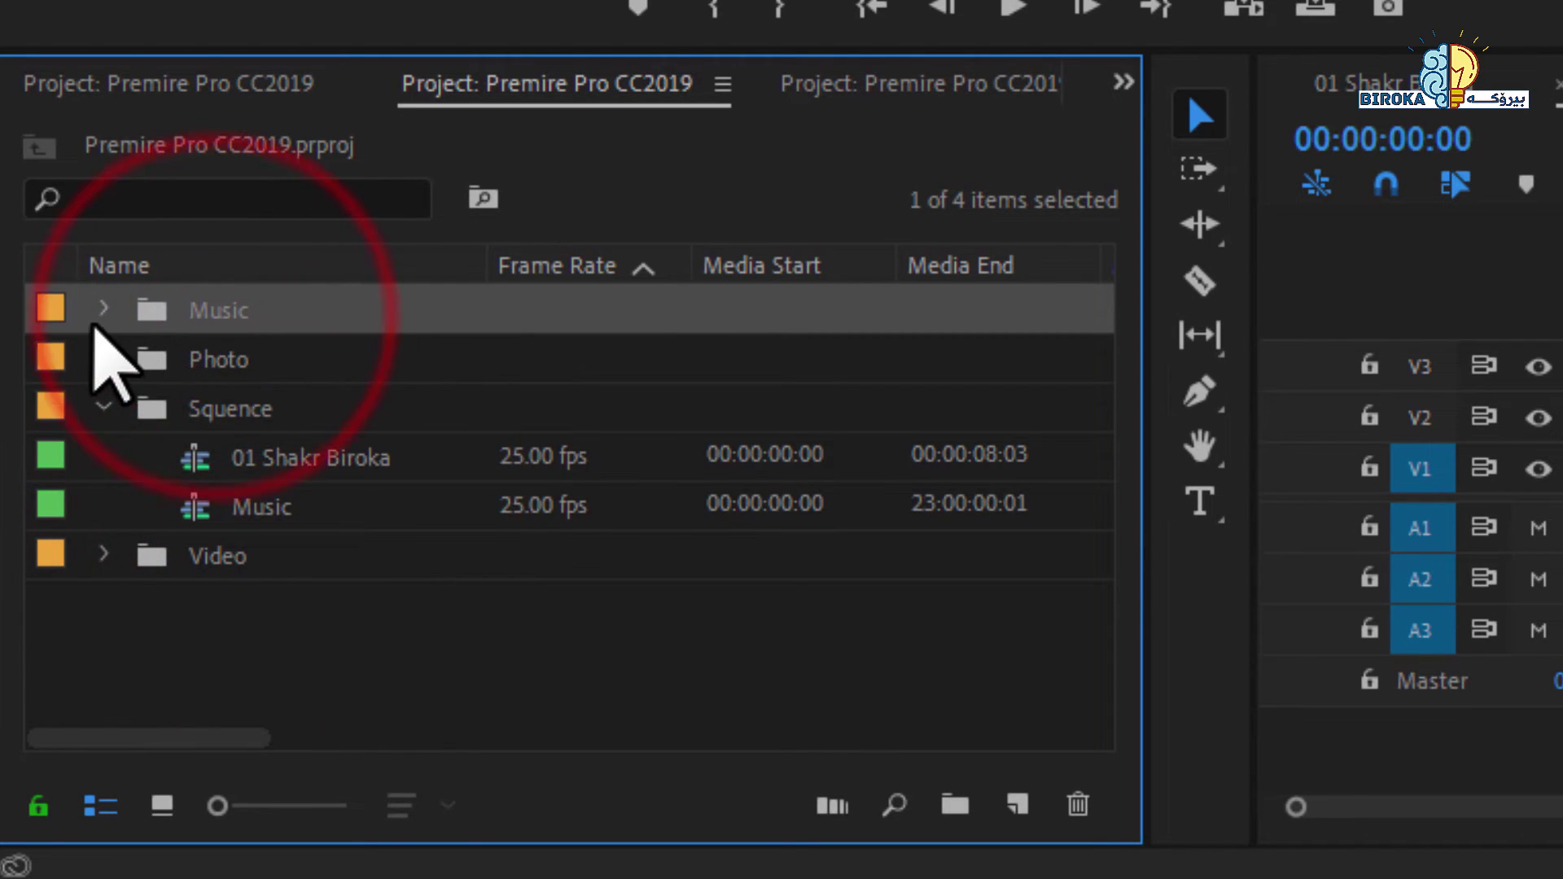
{"action": "left_click", "coordinate": [103, 308]}
{"action": "left_click", "coordinate": [102, 308]}
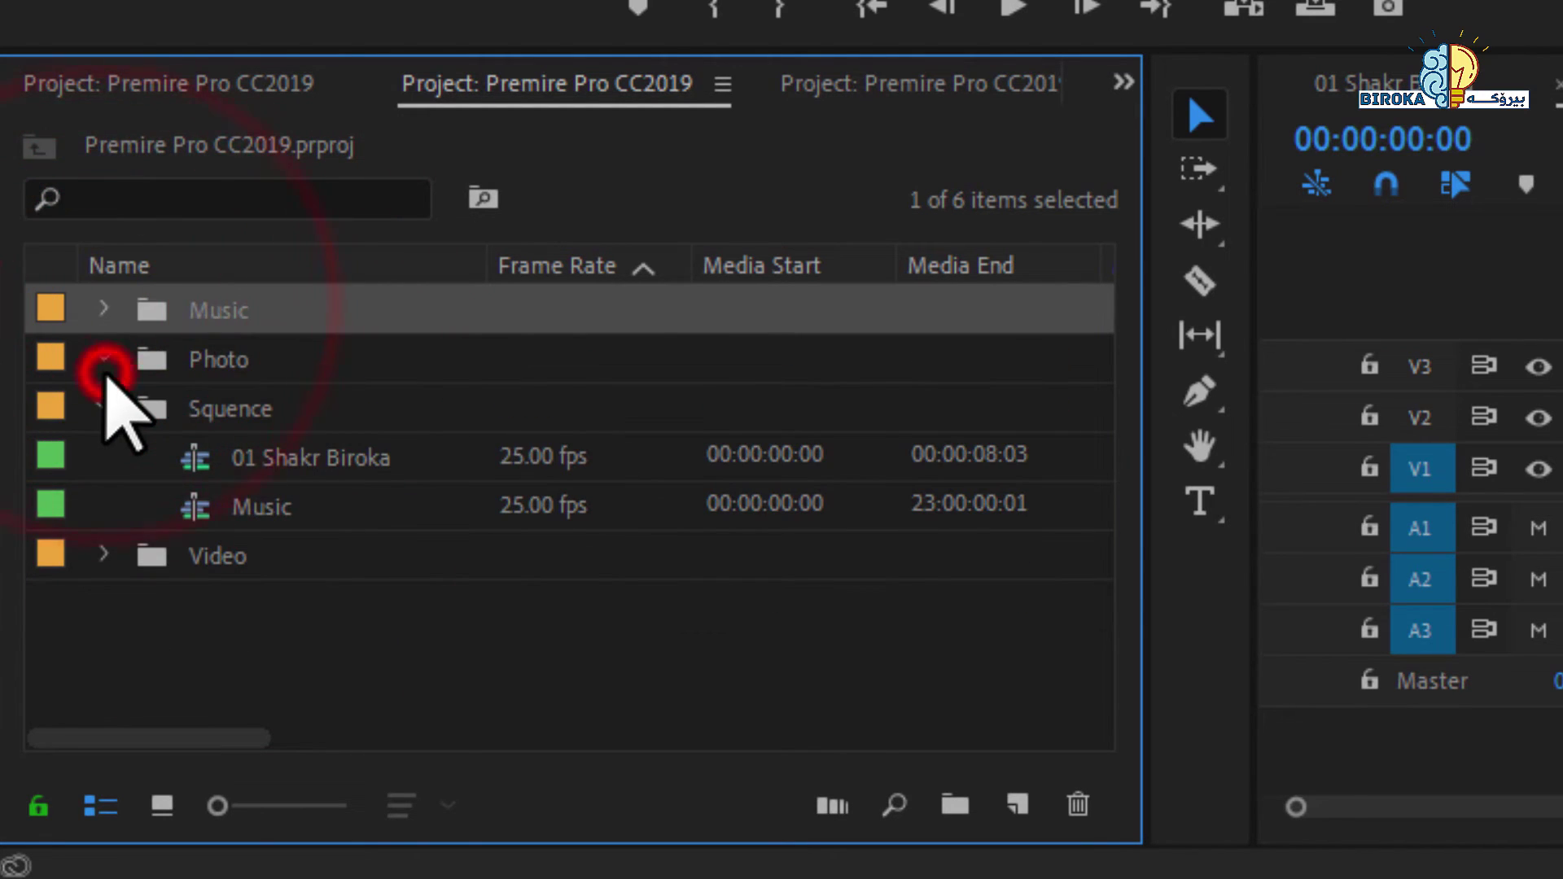
{"action": "left_click", "coordinate": [107, 386]}
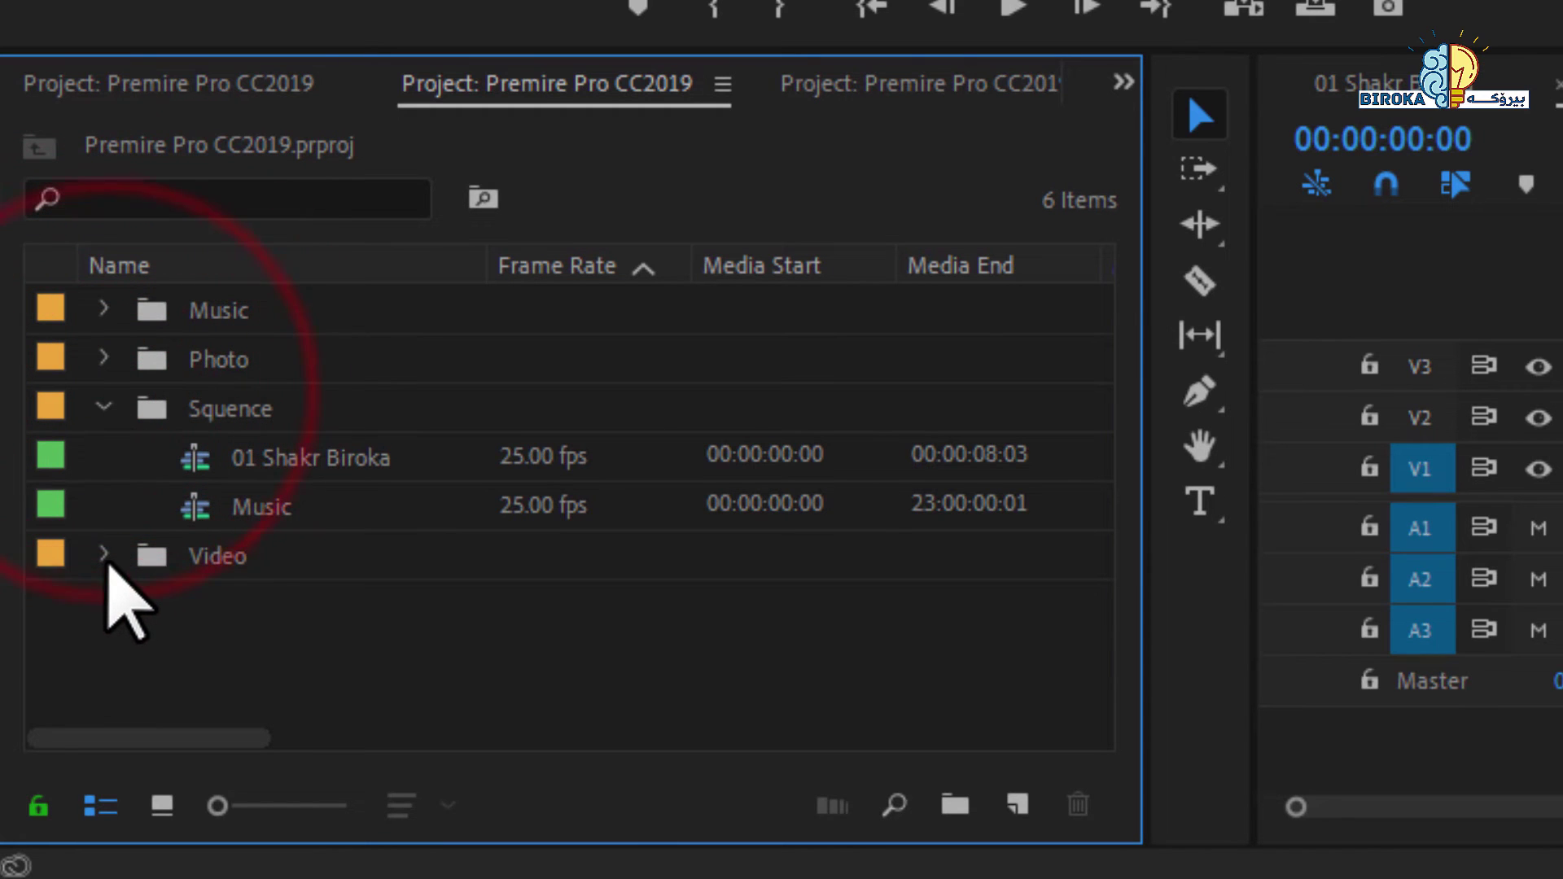
{"action": "left_click", "coordinate": [104, 555]}
{"action": "left_click", "coordinate": [104, 555]}
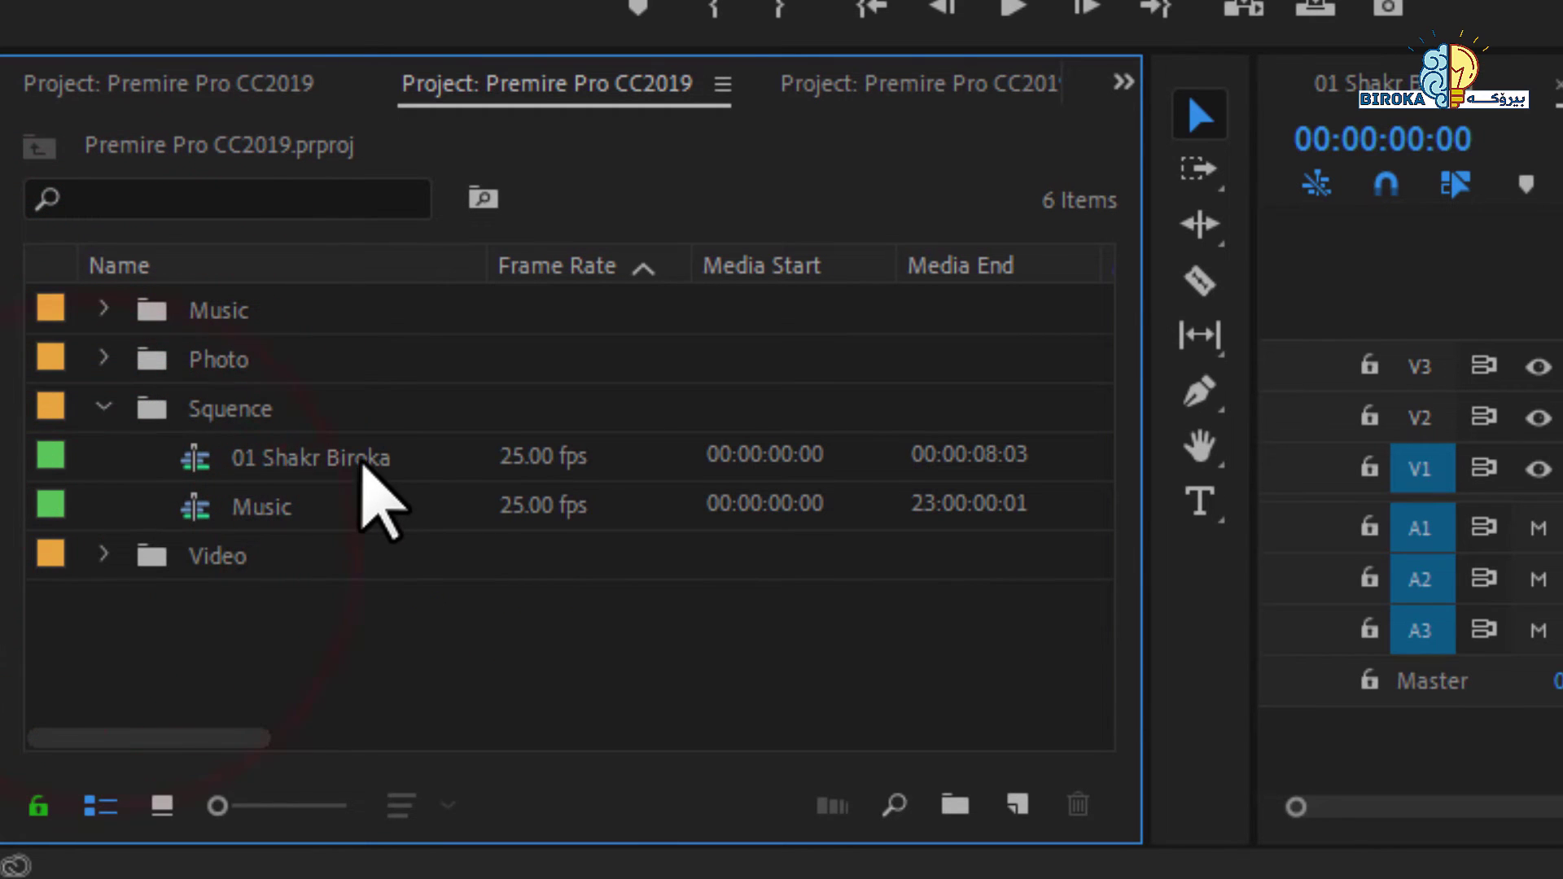
Rename the 01 Shakr Biroka sequence in the Squence bin to "Proja Zxmaka".
{"action": "left_click", "coordinate": [364, 462]}
{"action": "left_click", "coordinate": [338, 459]}
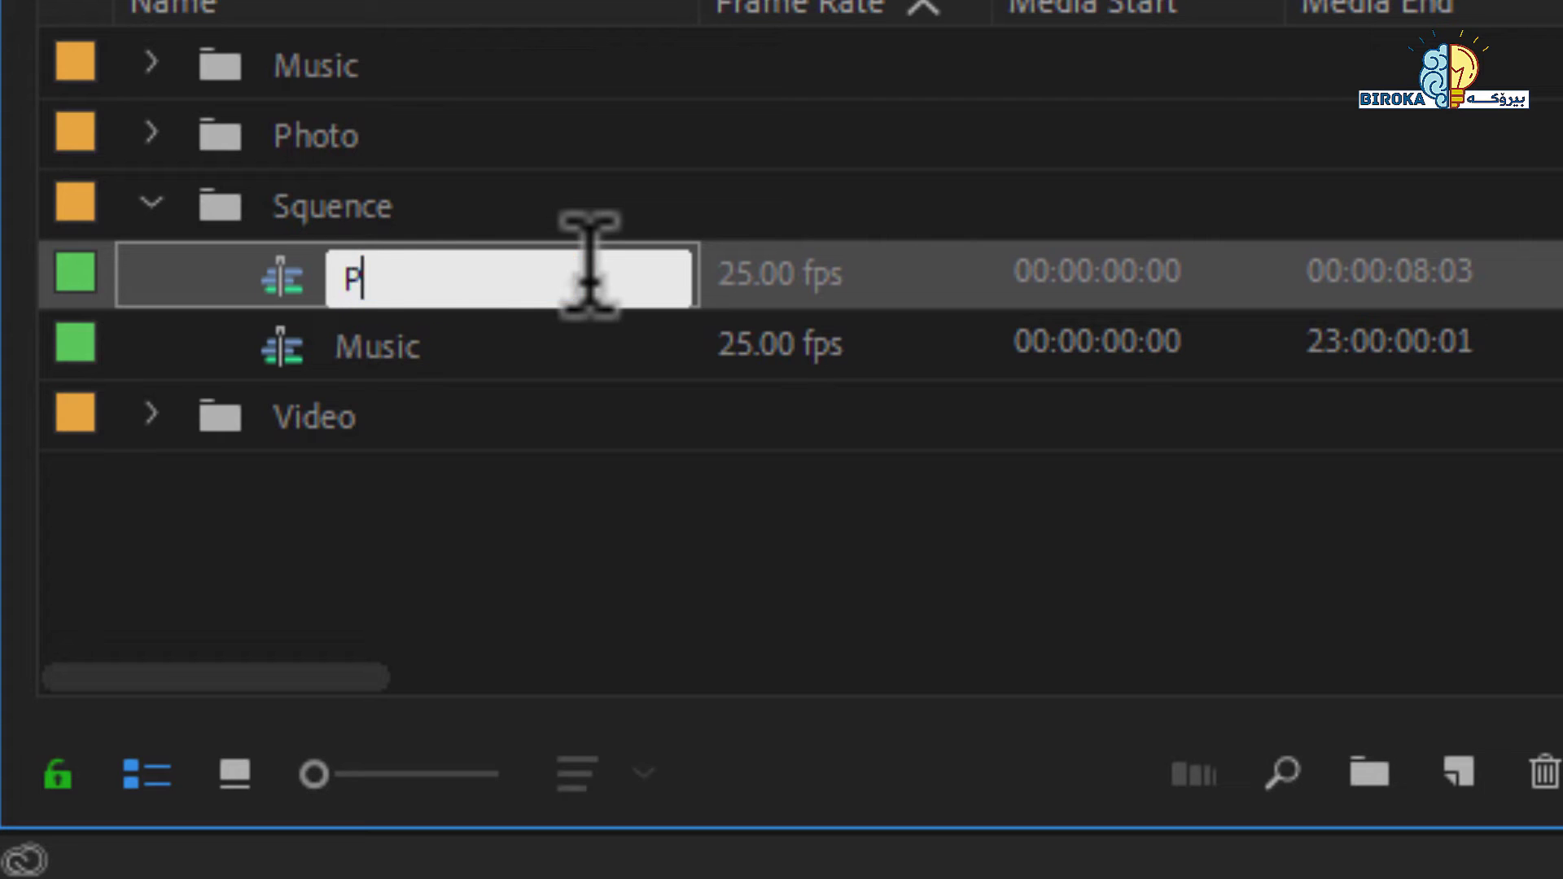
{"action": "type", "text": "Proja Z"}
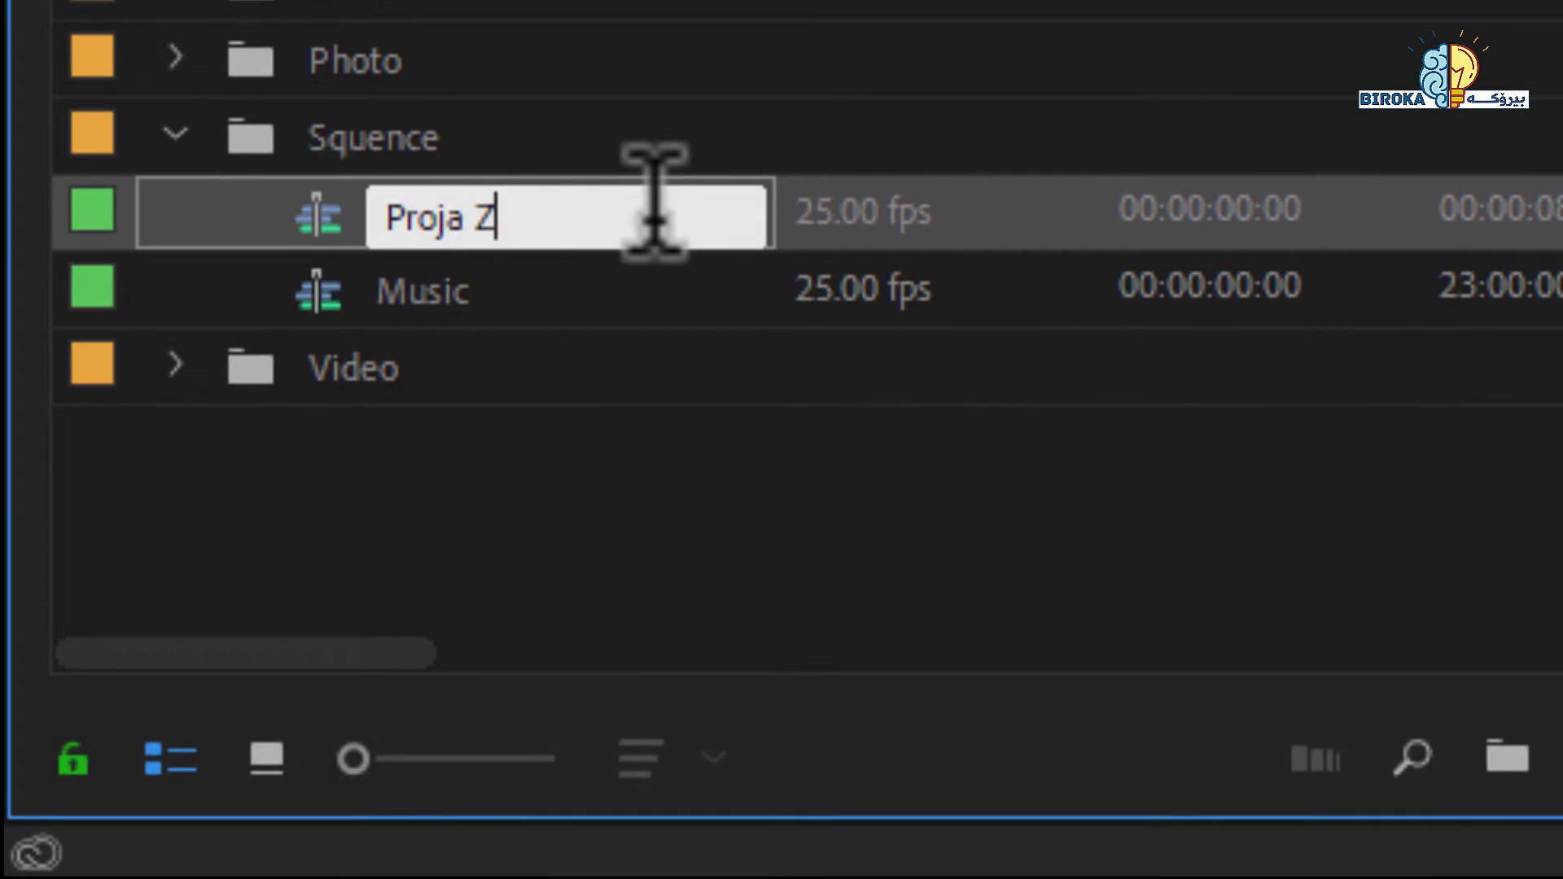
{"action": "type", "text": "xmaka"}
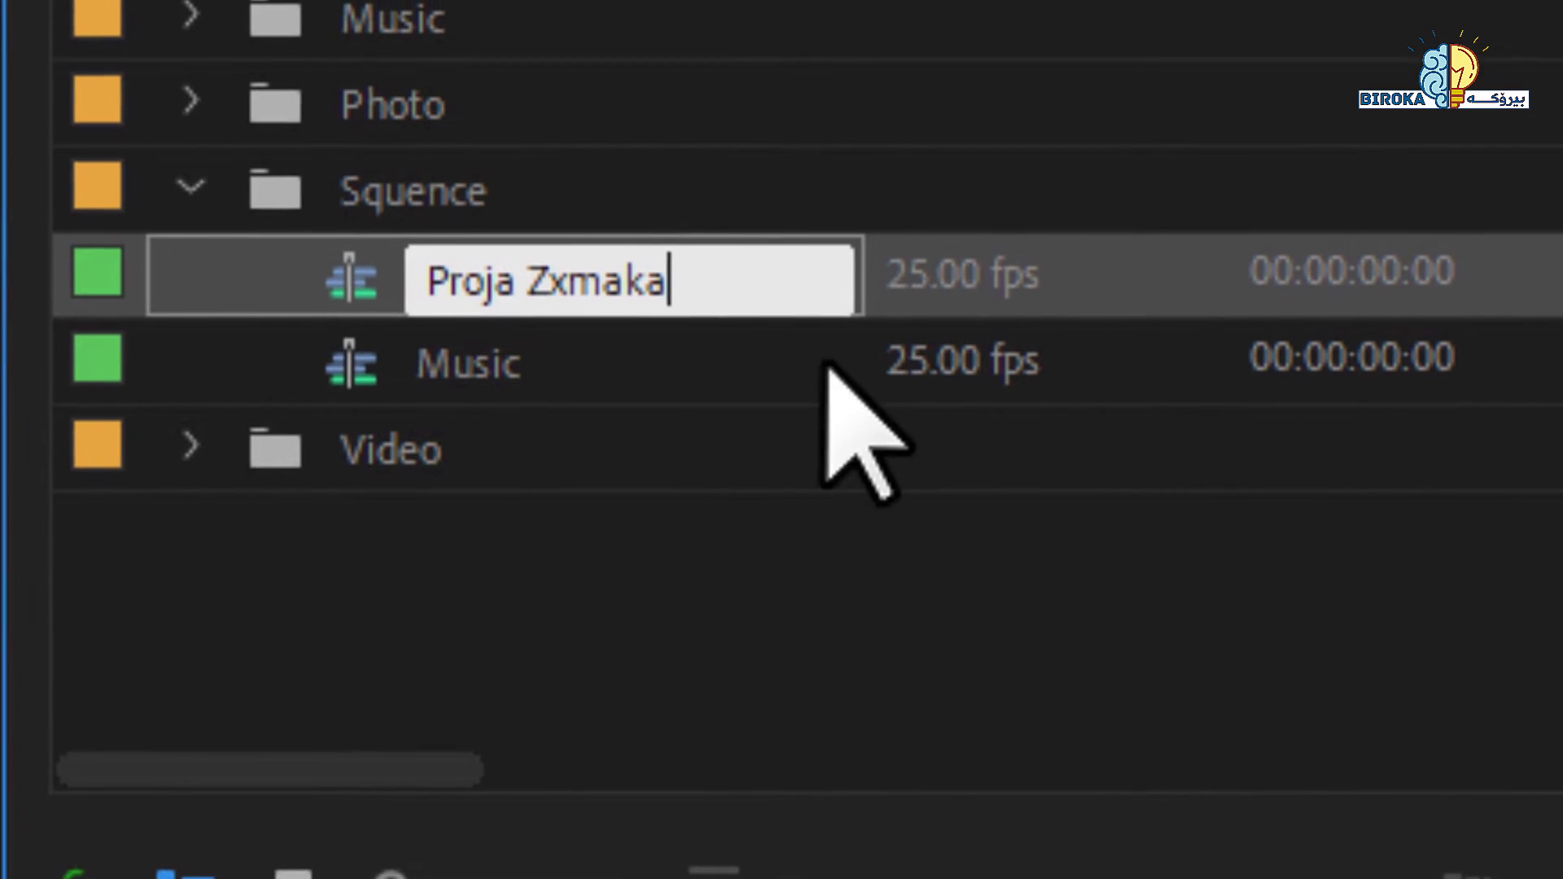
{"action": "left_click", "coordinate": [741, 666]}
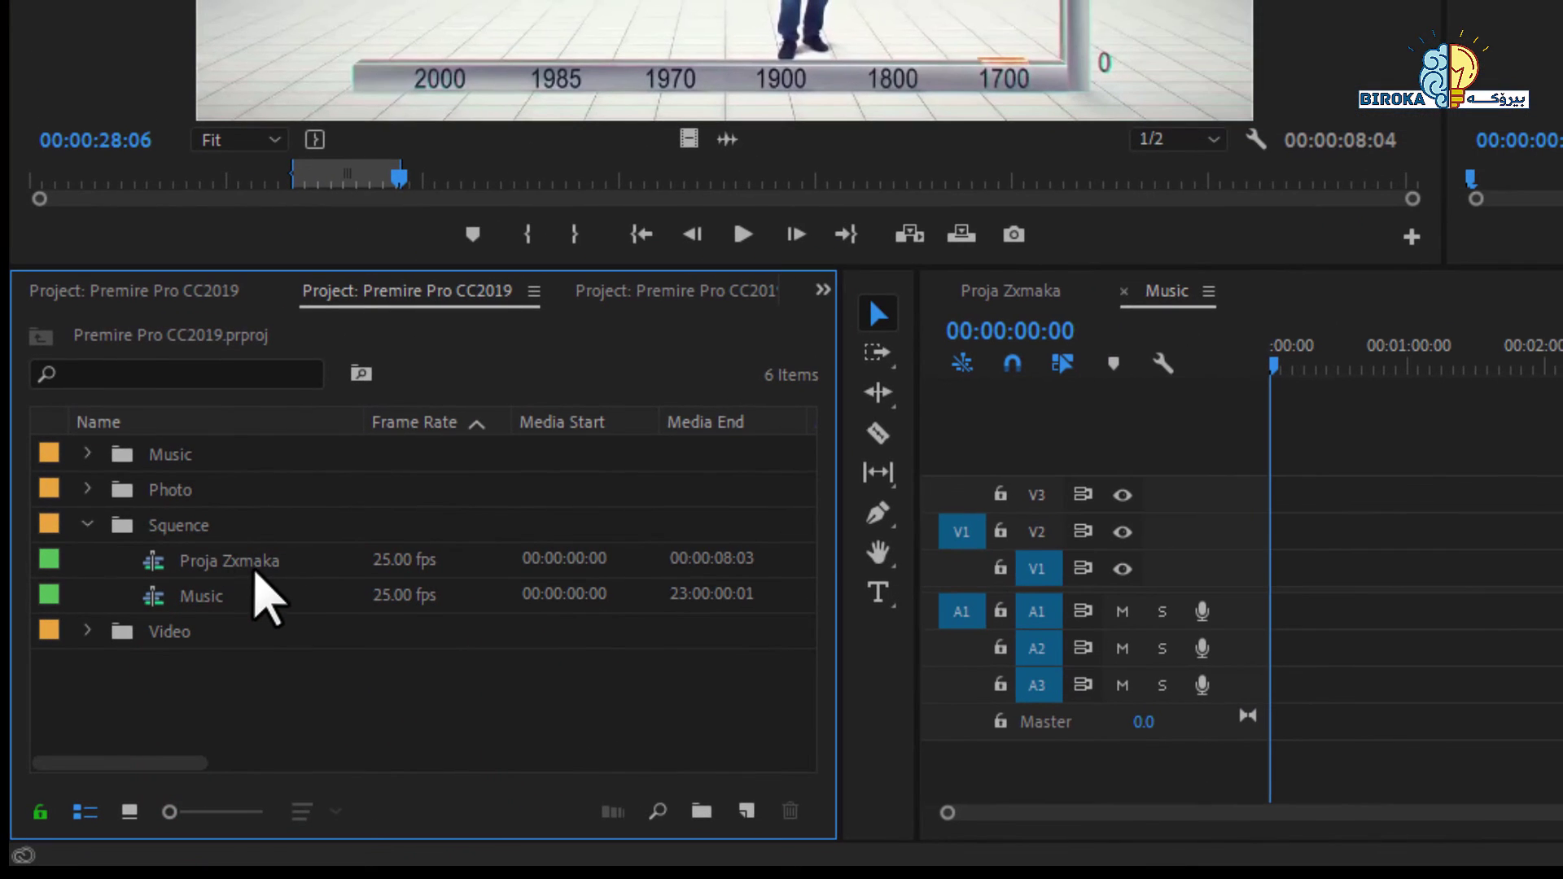
Select the sequences in the Squence bin in turn and open Proja Zxmaka in the timeline.
{"action": "left_click", "coordinate": [258, 570]}
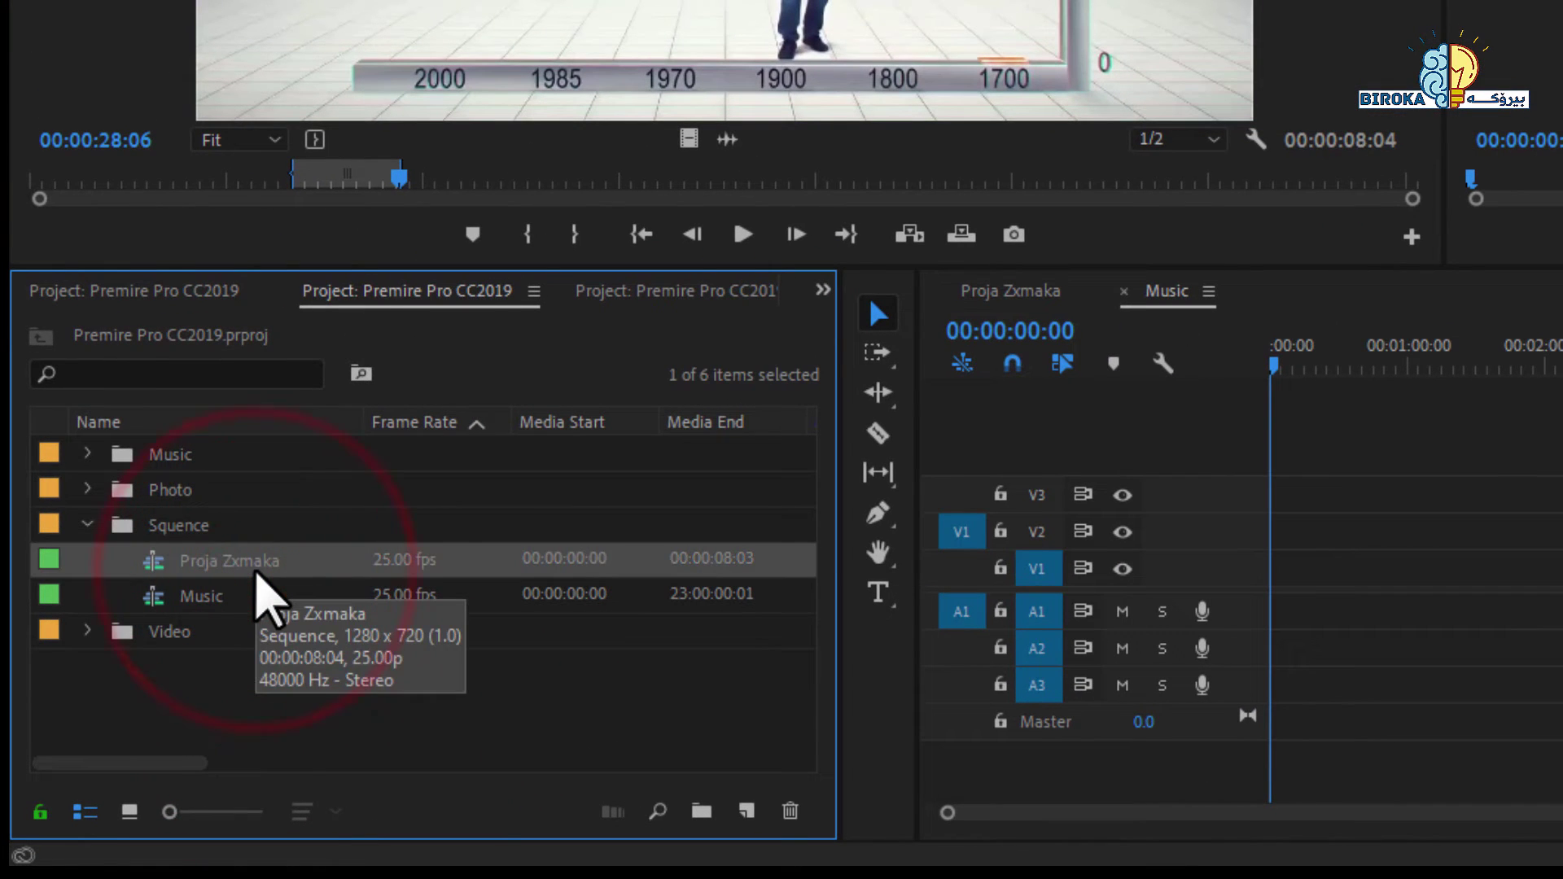
{"action": "left_click", "coordinate": [312, 715]}
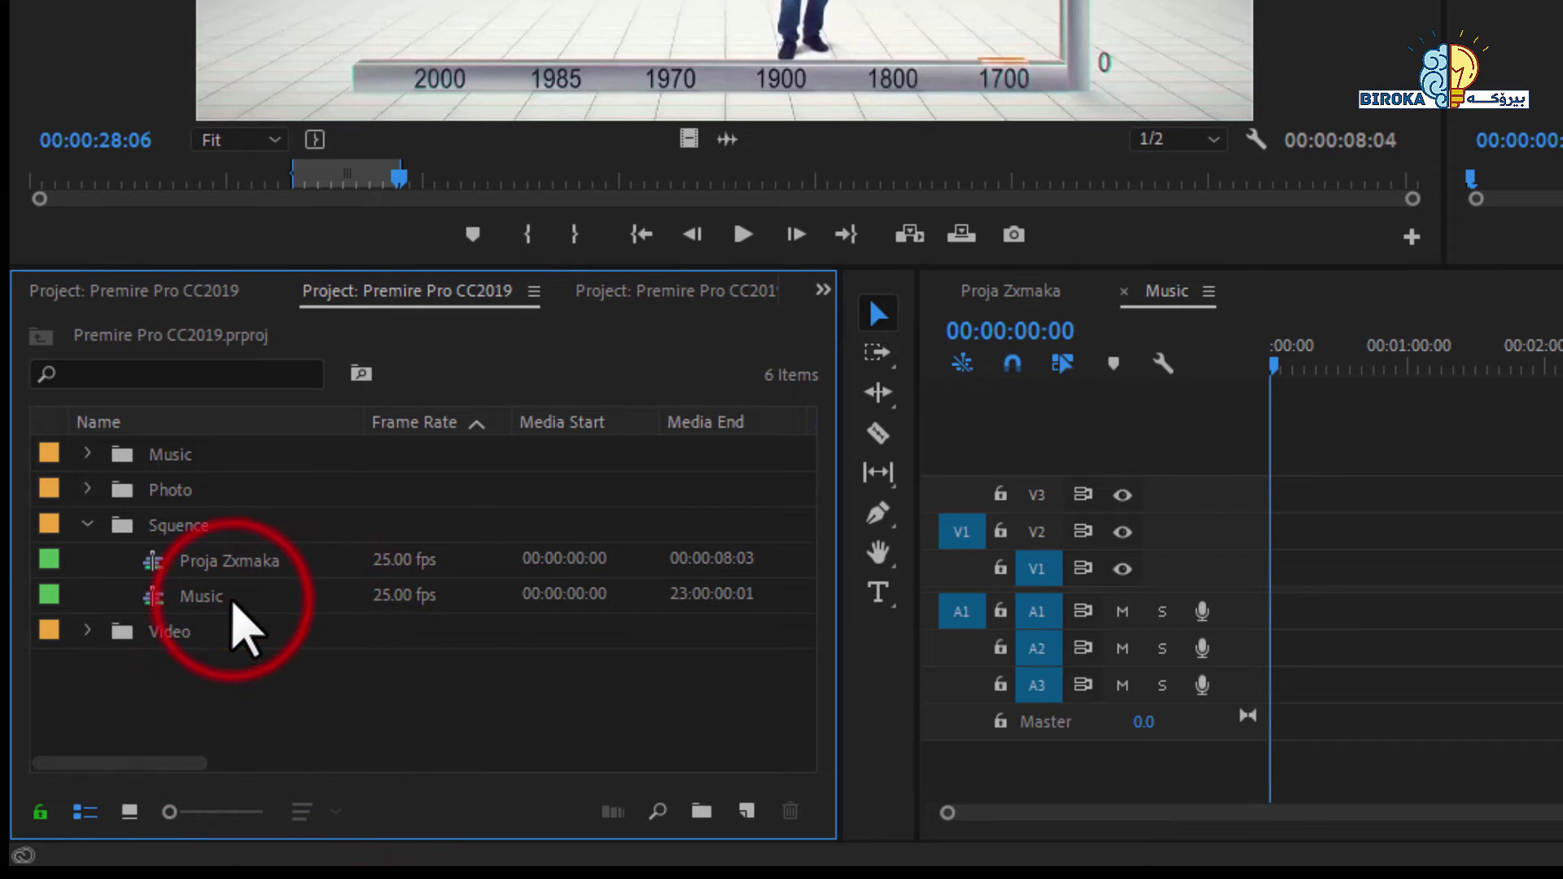
{"action": "left_click", "coordinate": [209, 596]}
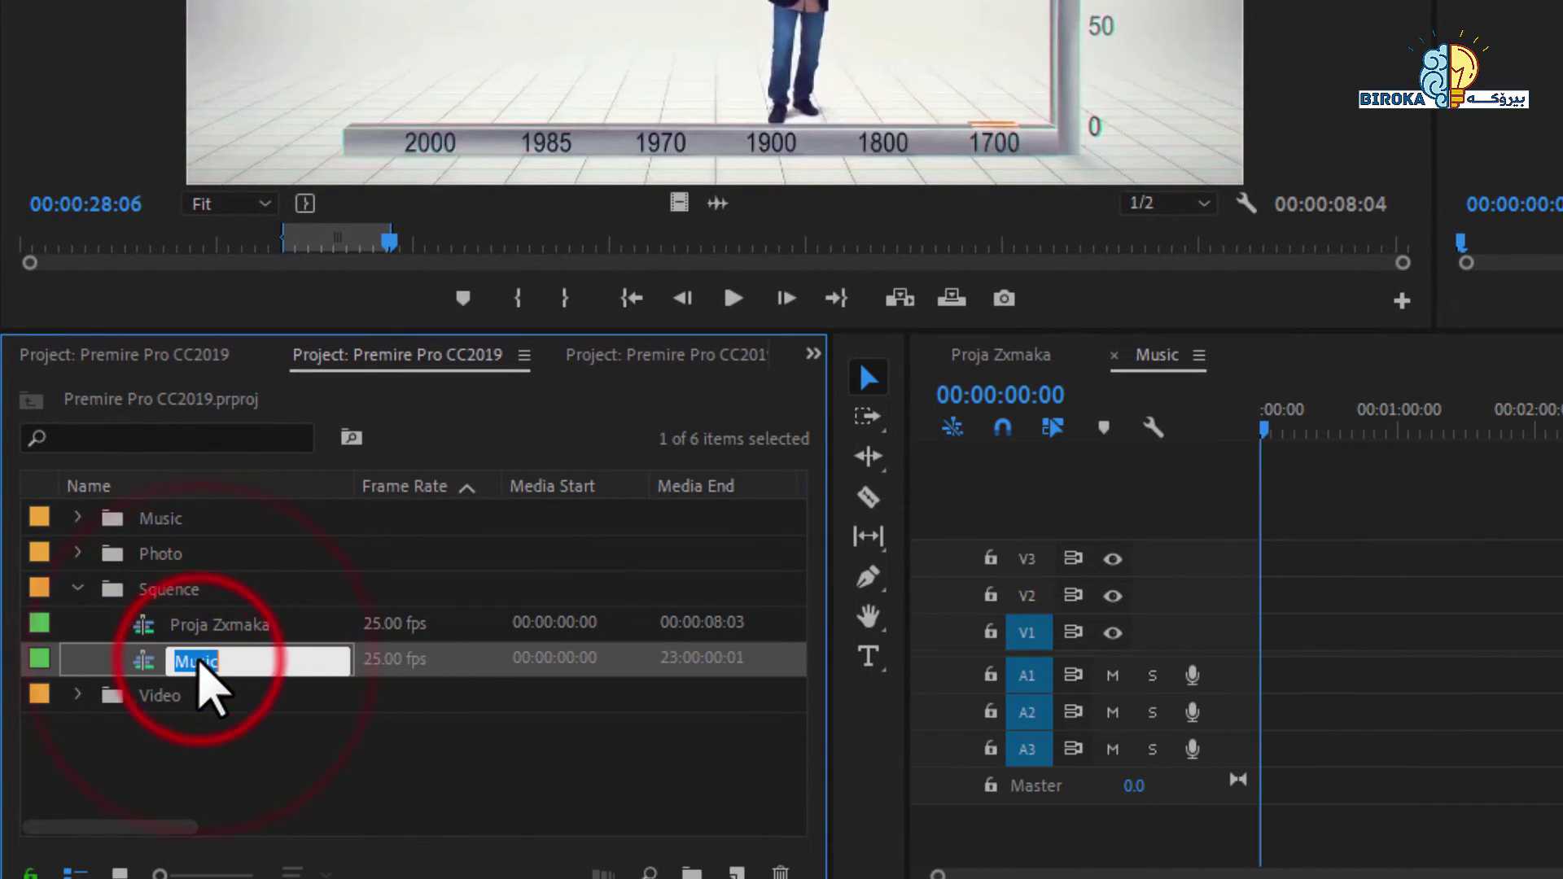
{"action": "double_click", "coordinate": [220, 625]}
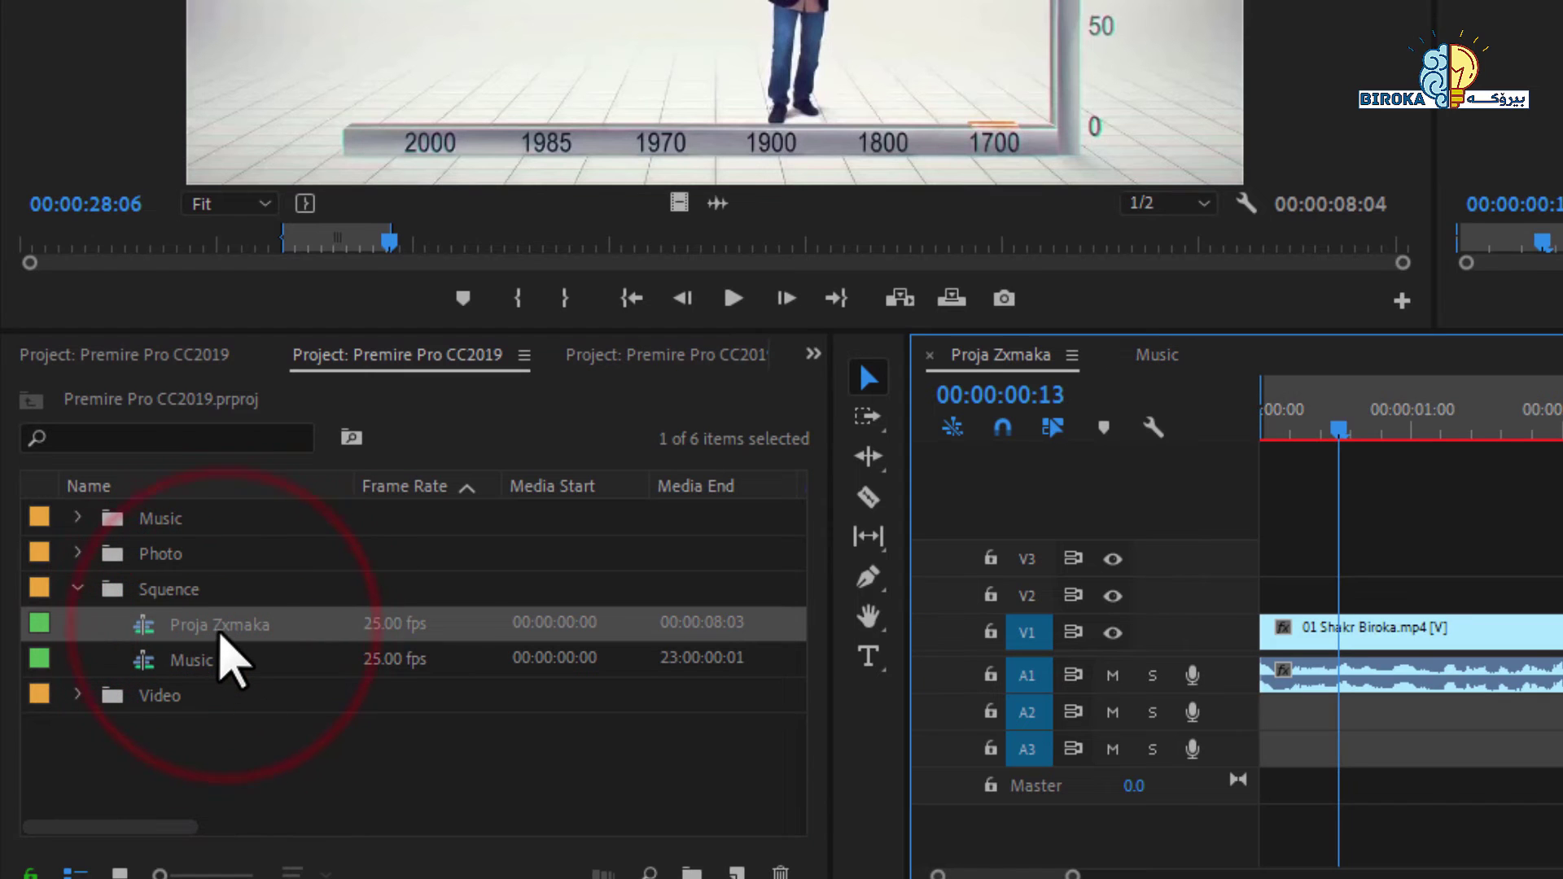
{"action": "left_click", "coordinate": [222, 625]}
{"action": "left_click", "coordinate": [307, 760]}
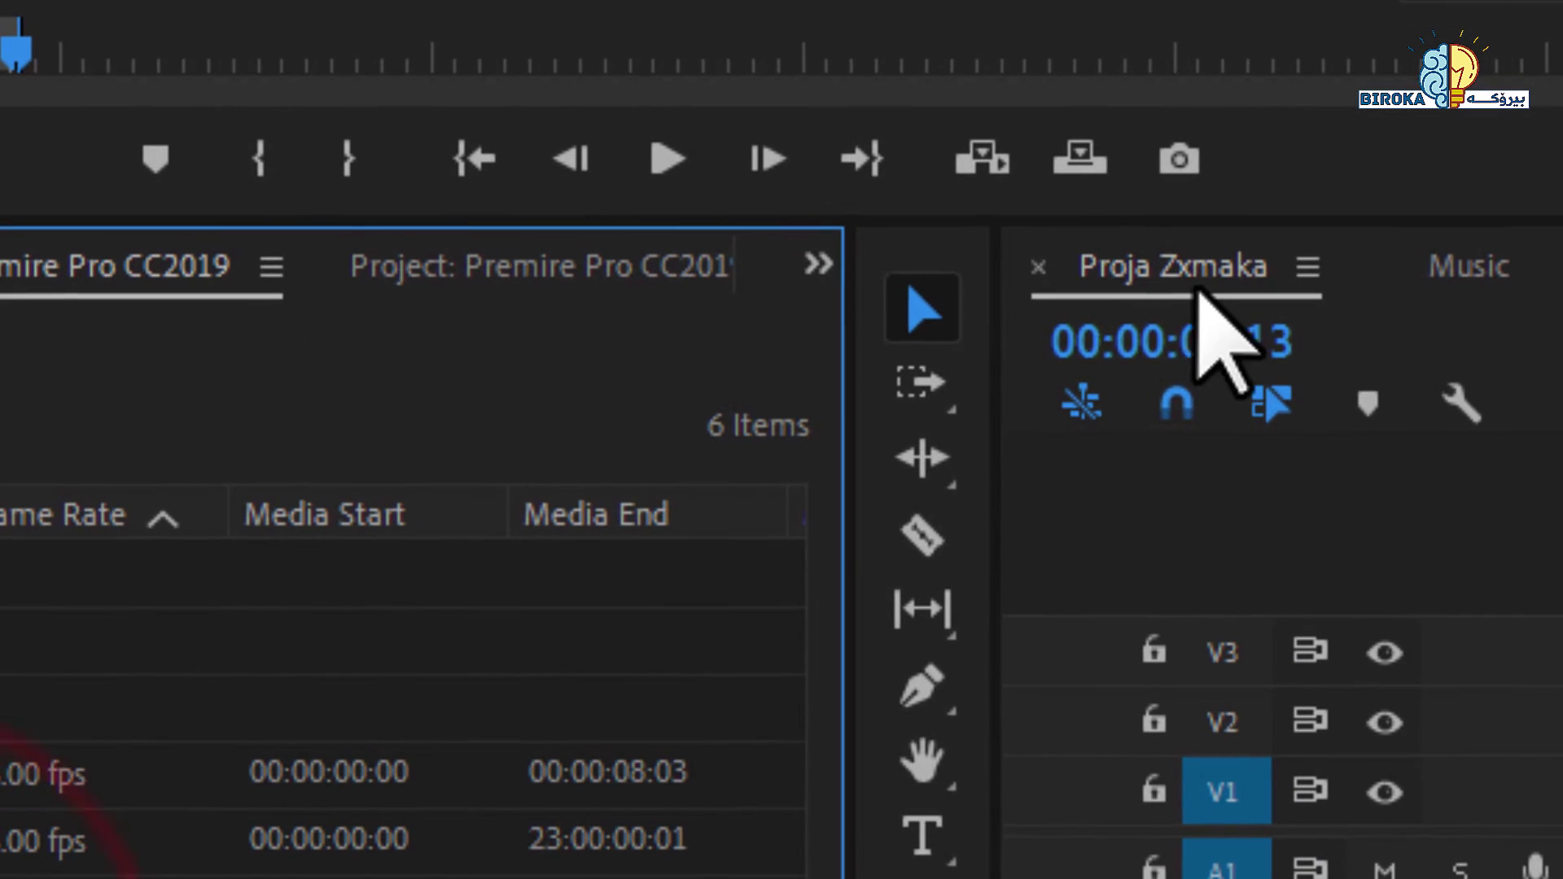
Close the Proja Zxmaka and Music sequences in the timeline and reopen both from the Squence bin in icon view.
{"action": "left_click", "coordinate": [1037, 266]}
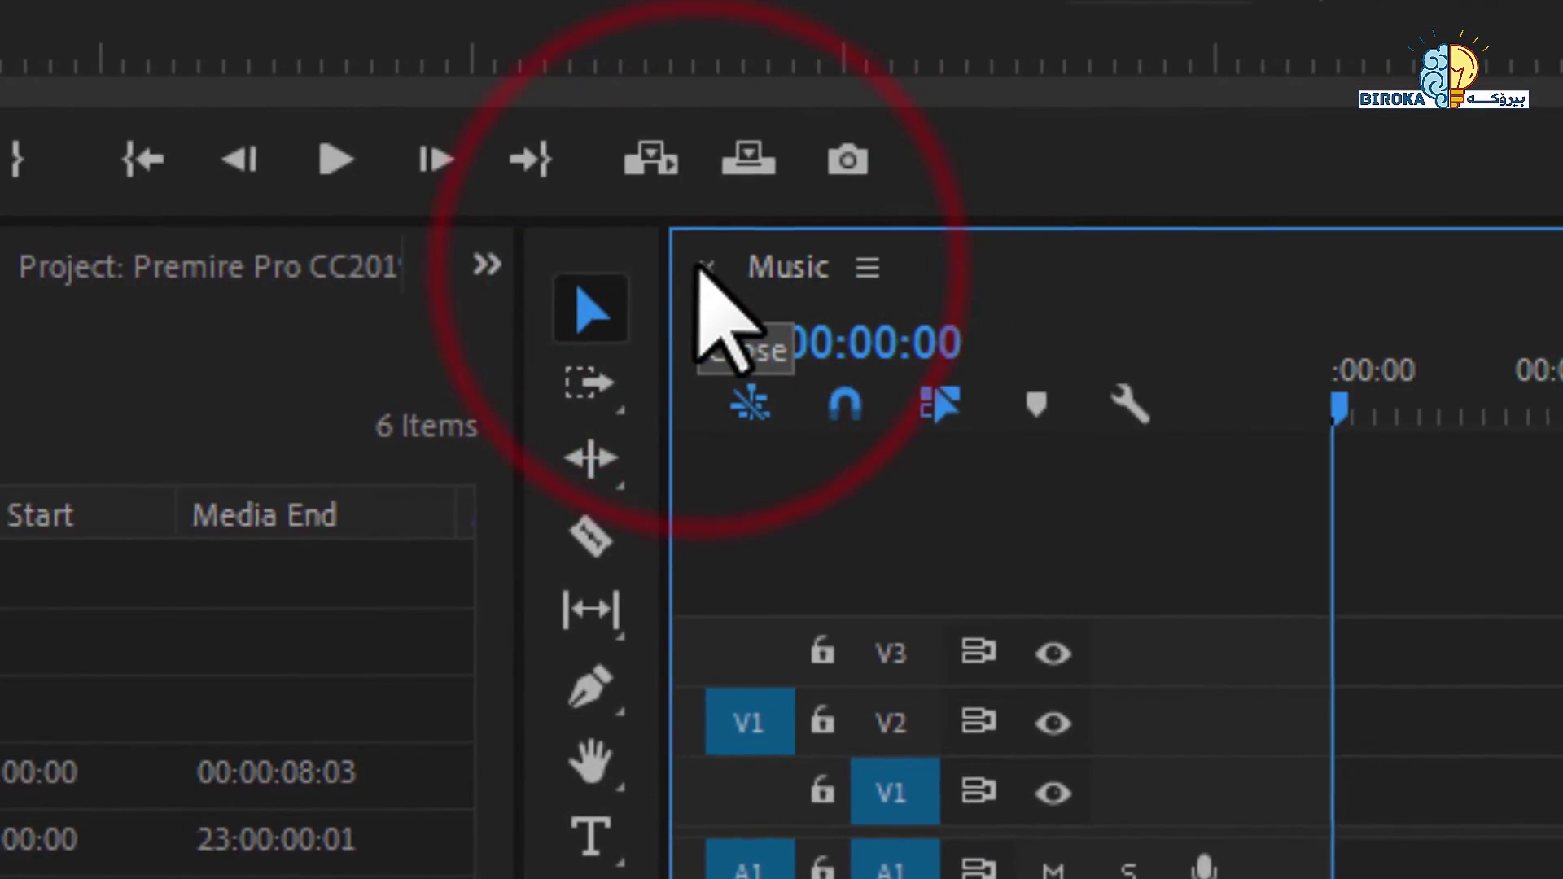
{"action": "left_click", "coordinate": [331, 230]}
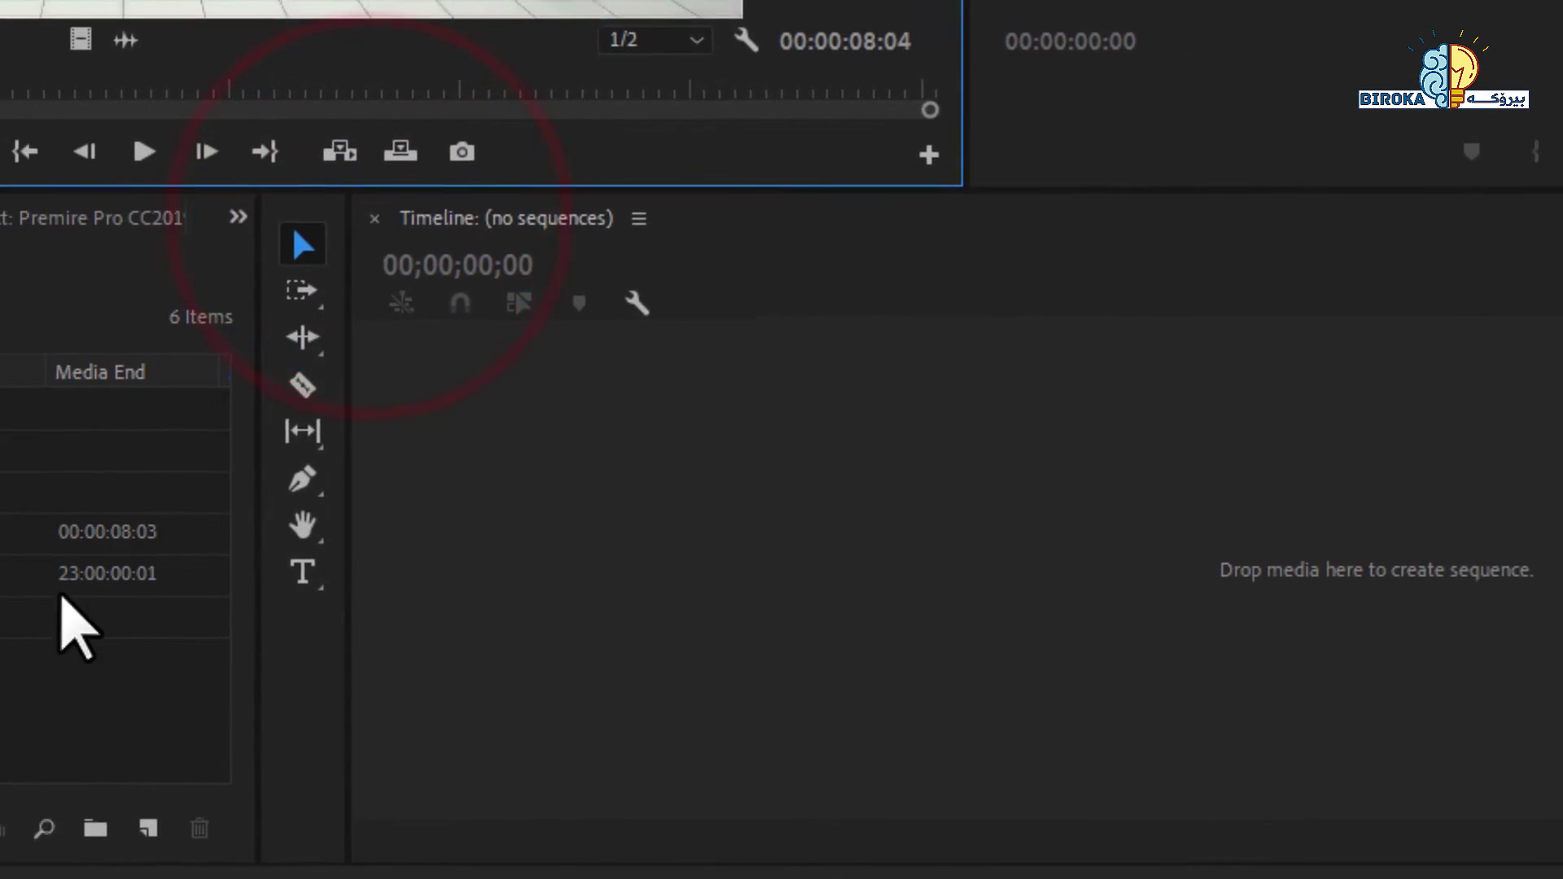
{"action": "left_click", "coordinate": [273, 573]}
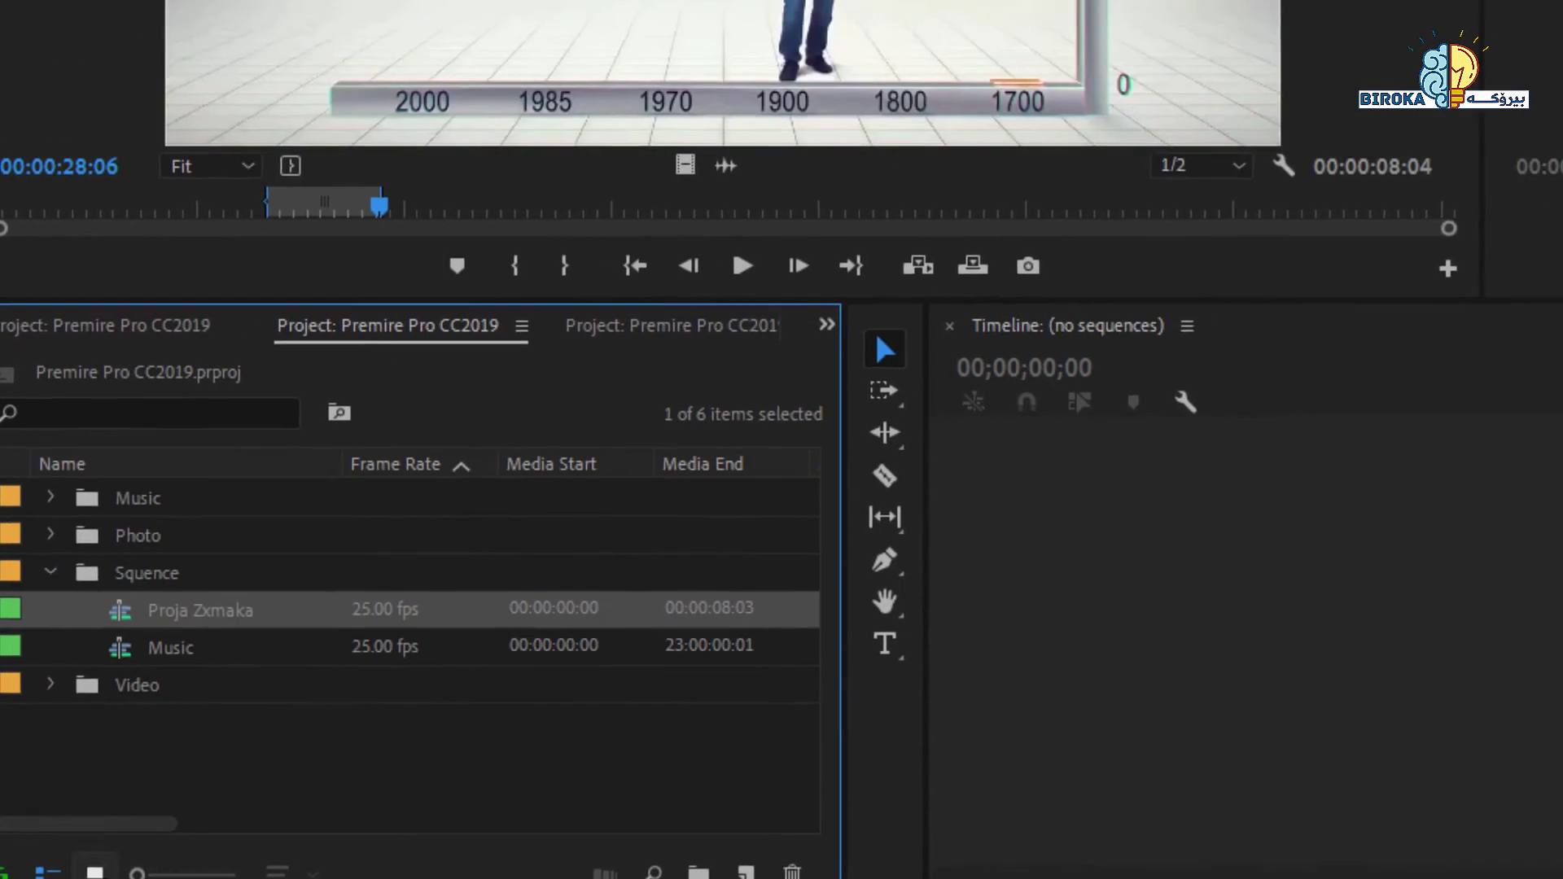
{"action": "left_click", "coordinate": [117, 868]}
{"action": "double_click", "coordinate": [57, 757]}
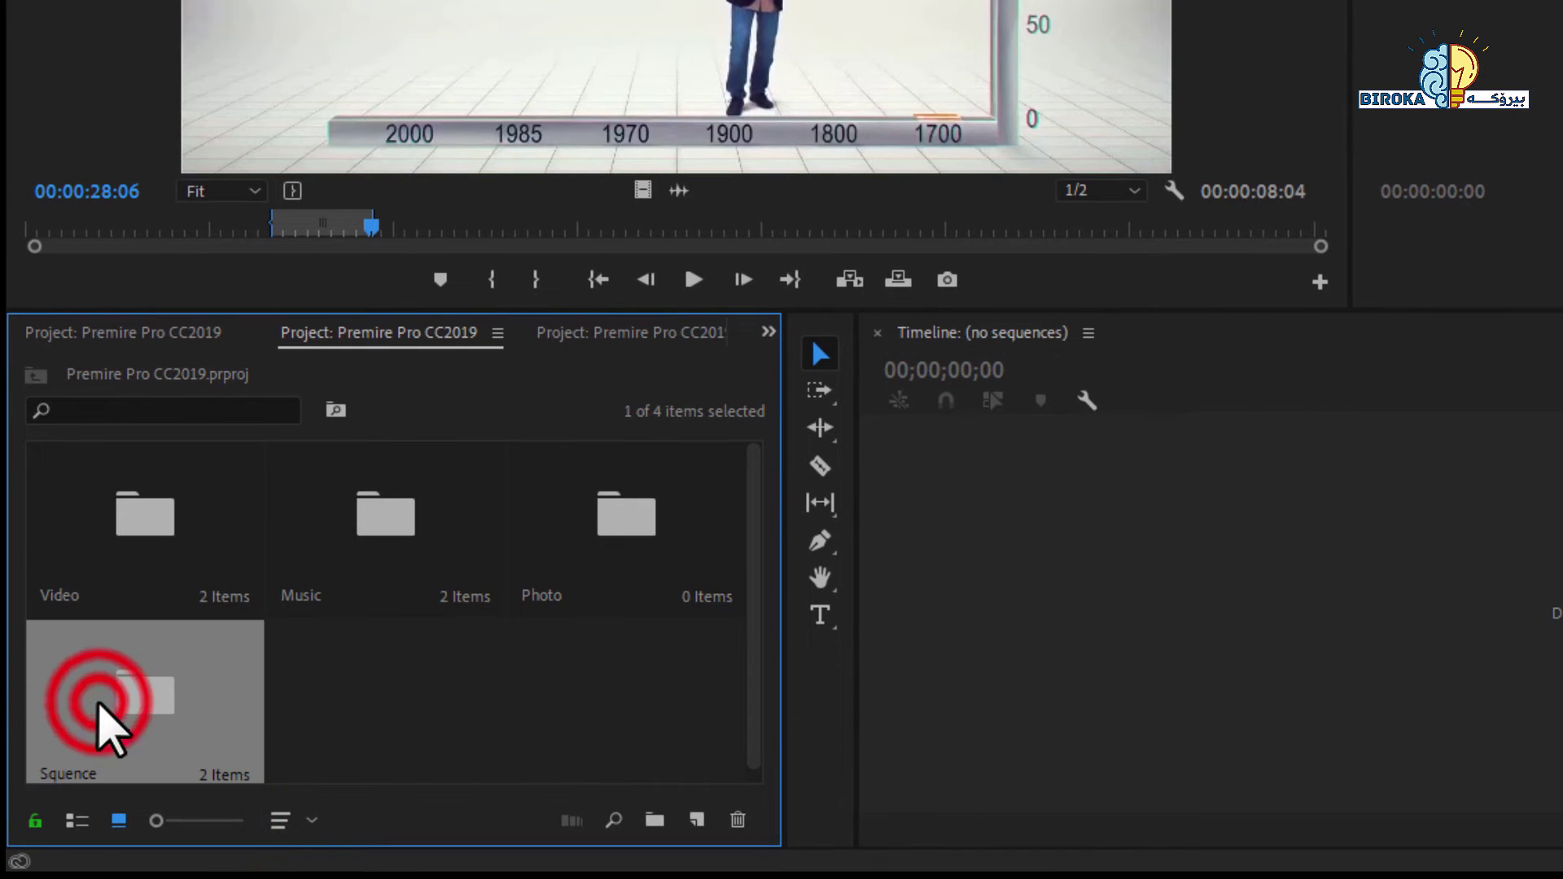
{"action": "double_click", "coordinate": [175, 549]}
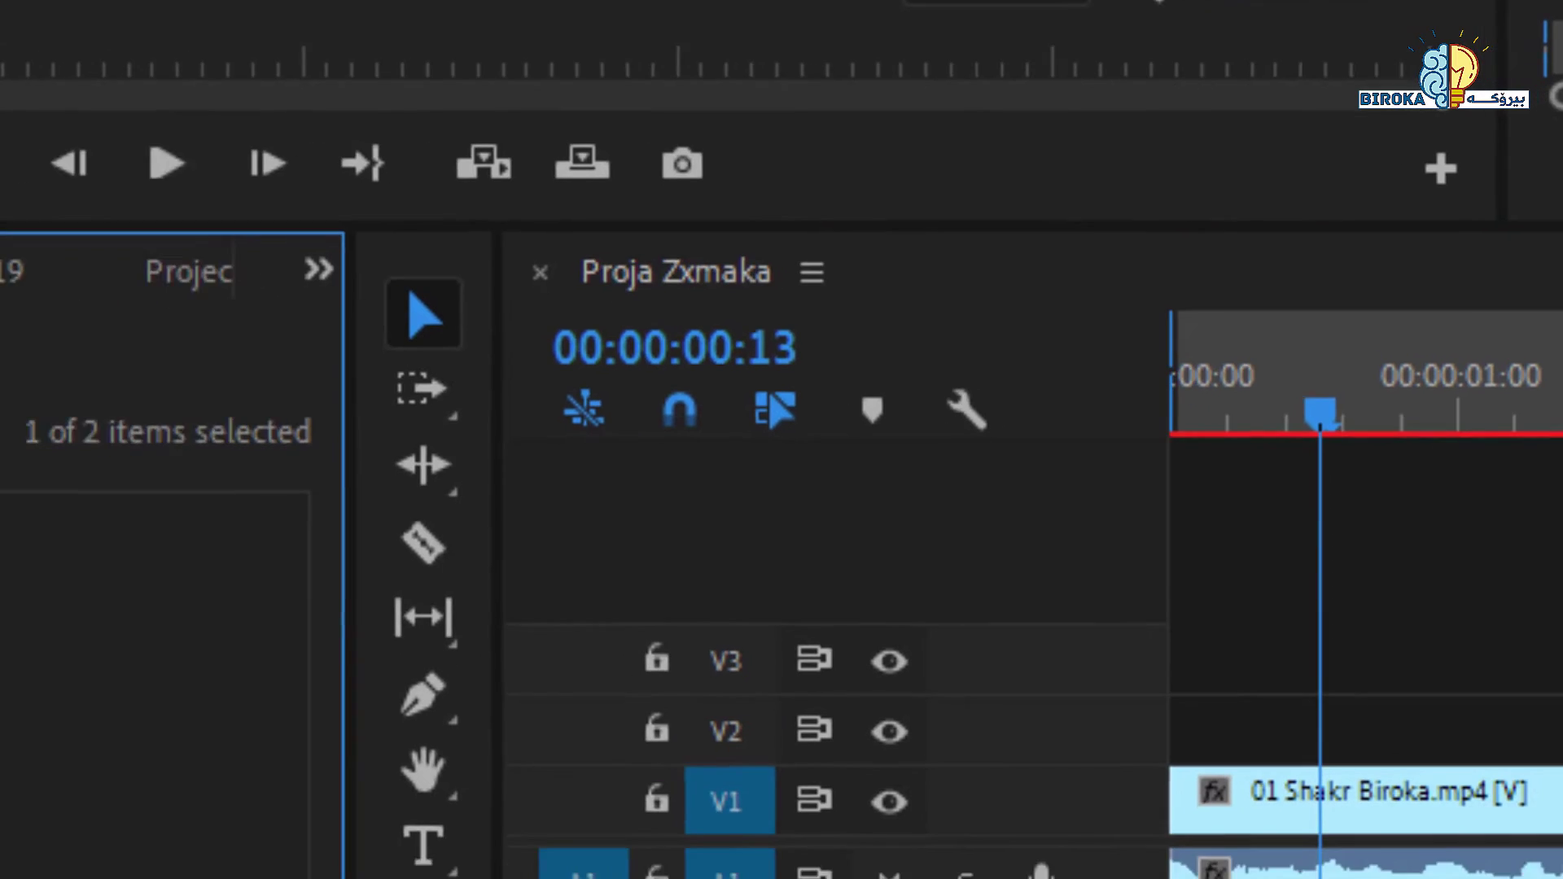
{"action": "double_click", "coordinate": [419, 320]}
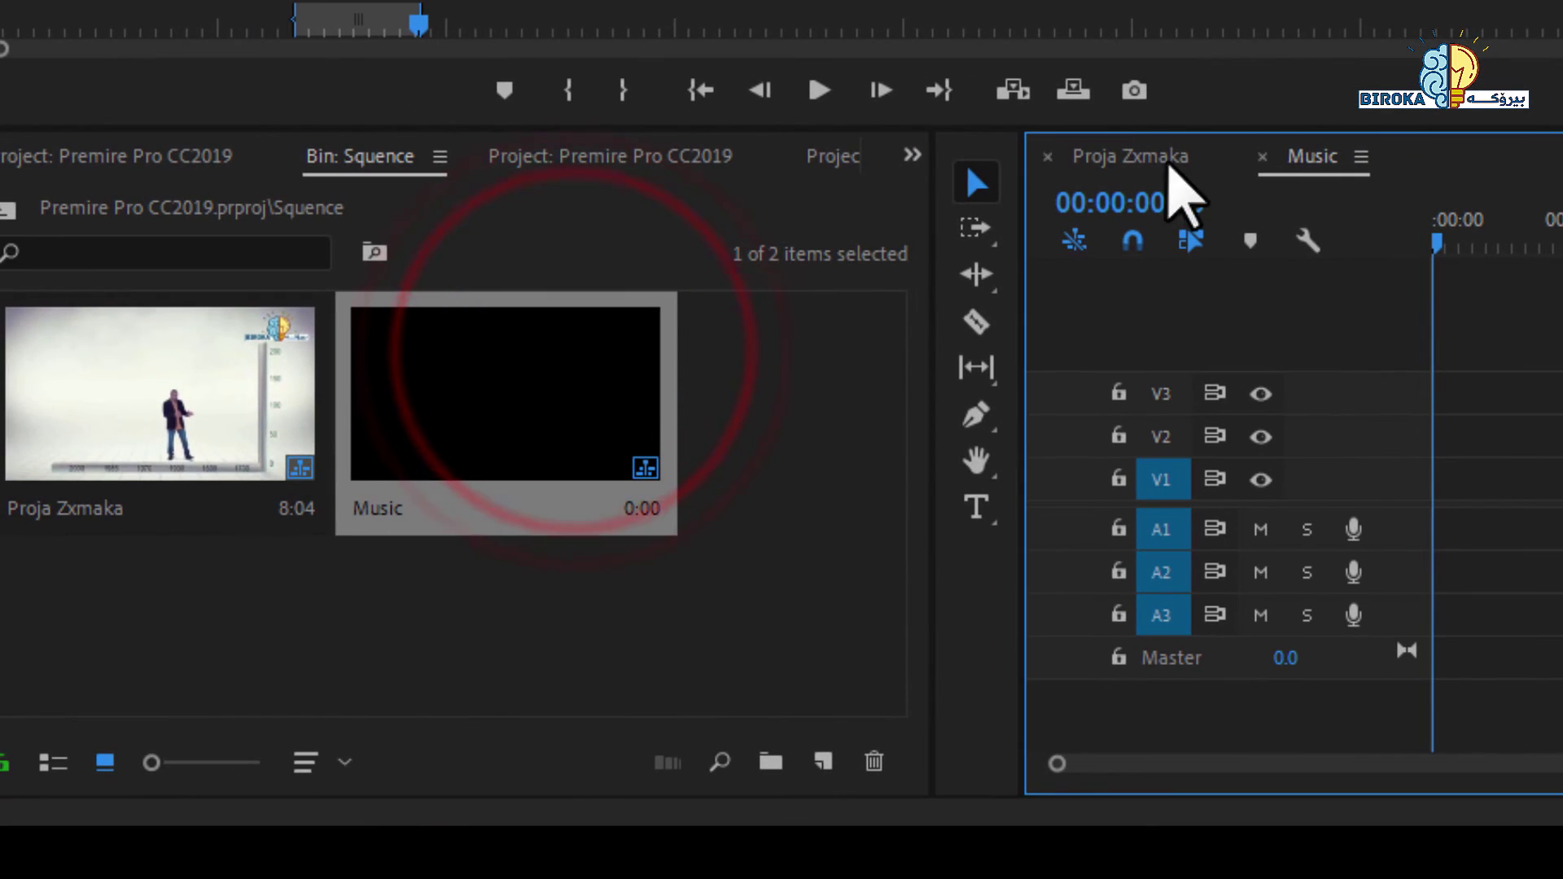
Return to the project root, open the Video bin and select its two clips in turn.
{"action": "left_click", "coordinate": [31, 253]}
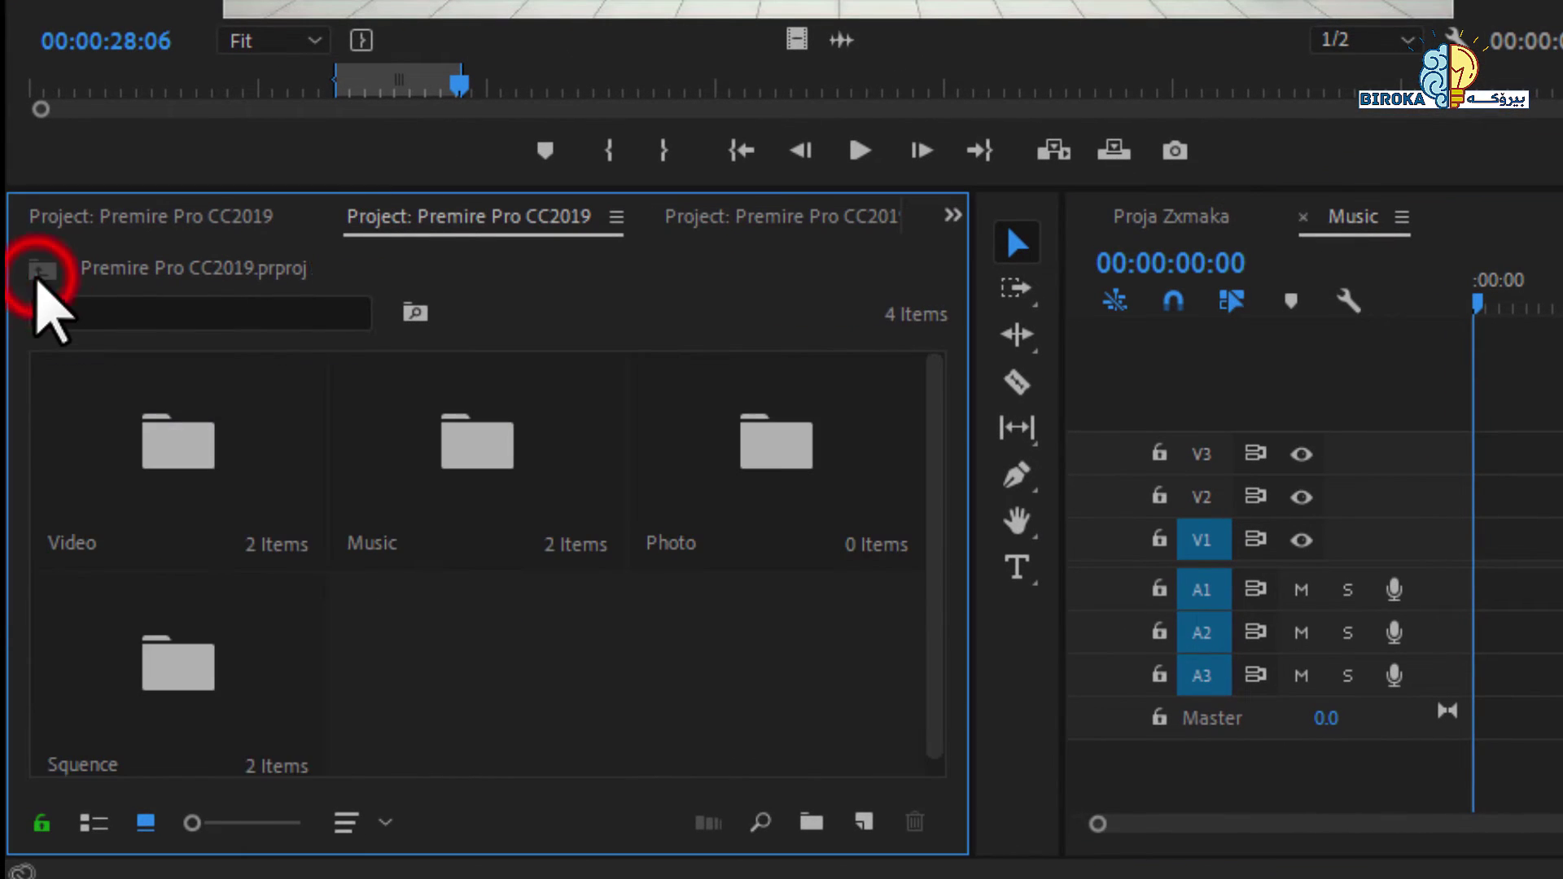
{"action": "left_click", "coordinate": [205, 454]}
{"action": "double_click", "coordinate": [223, 492]}
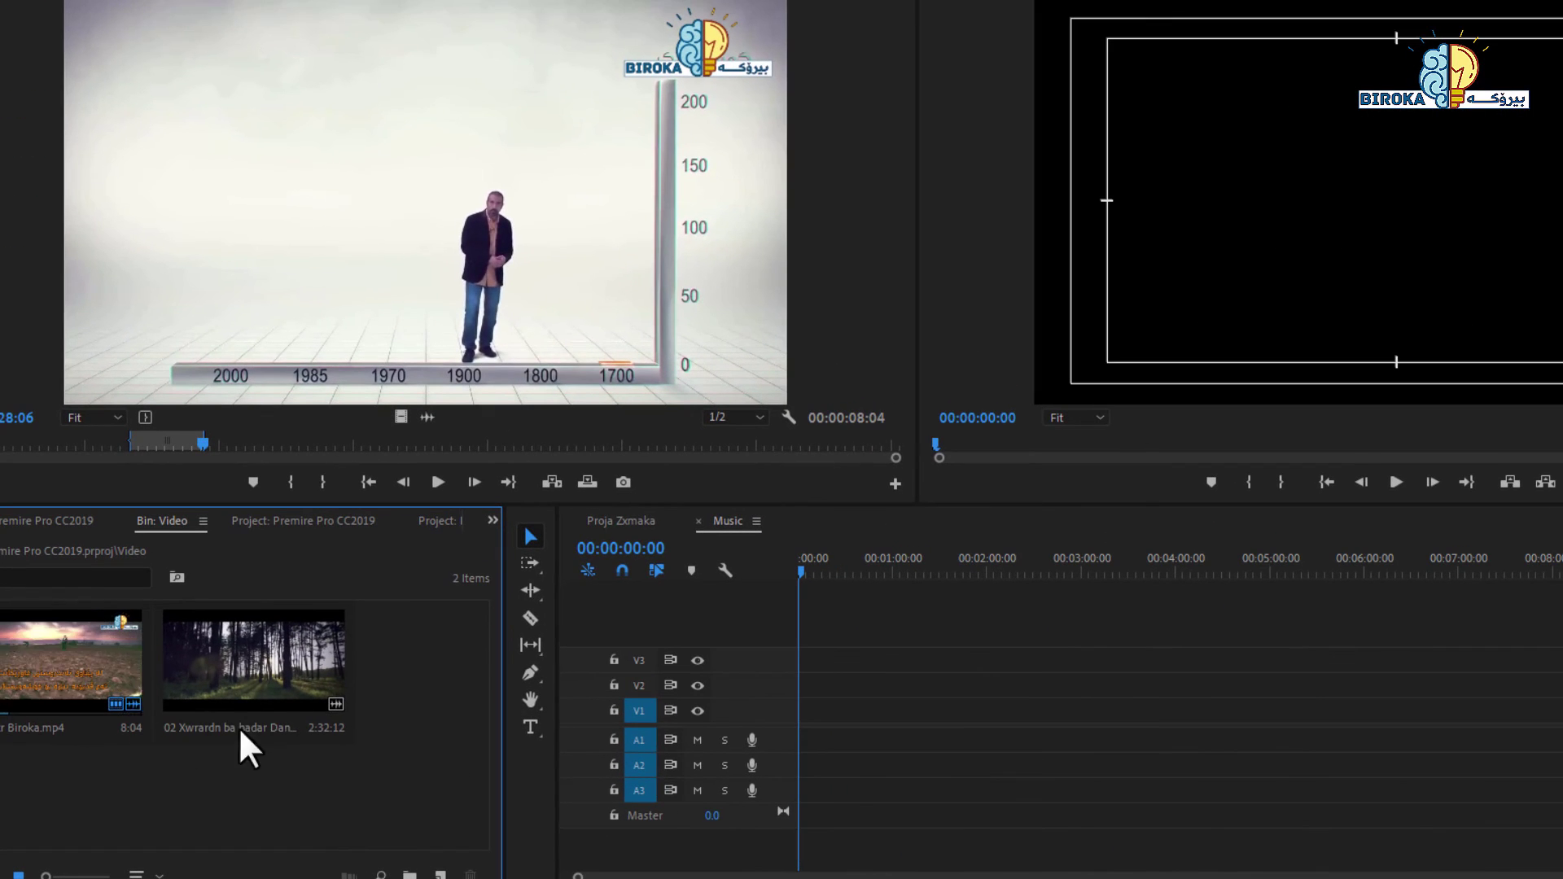
{"action": "left_click", "coordinate": [532, 570]}
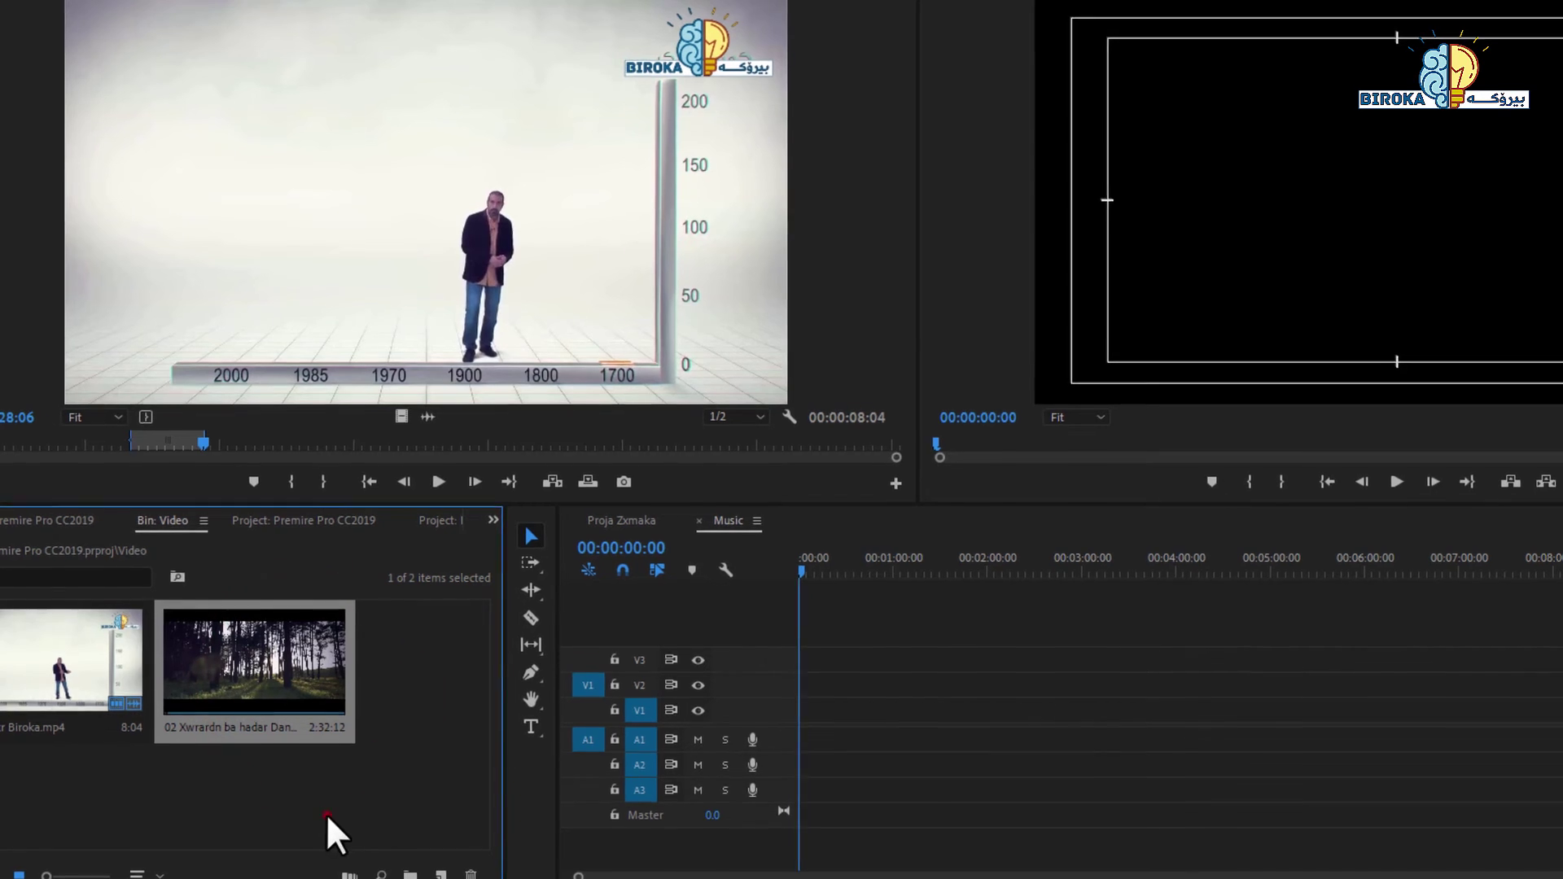
{"action": "left_click", "coordinate": [66, 668]}
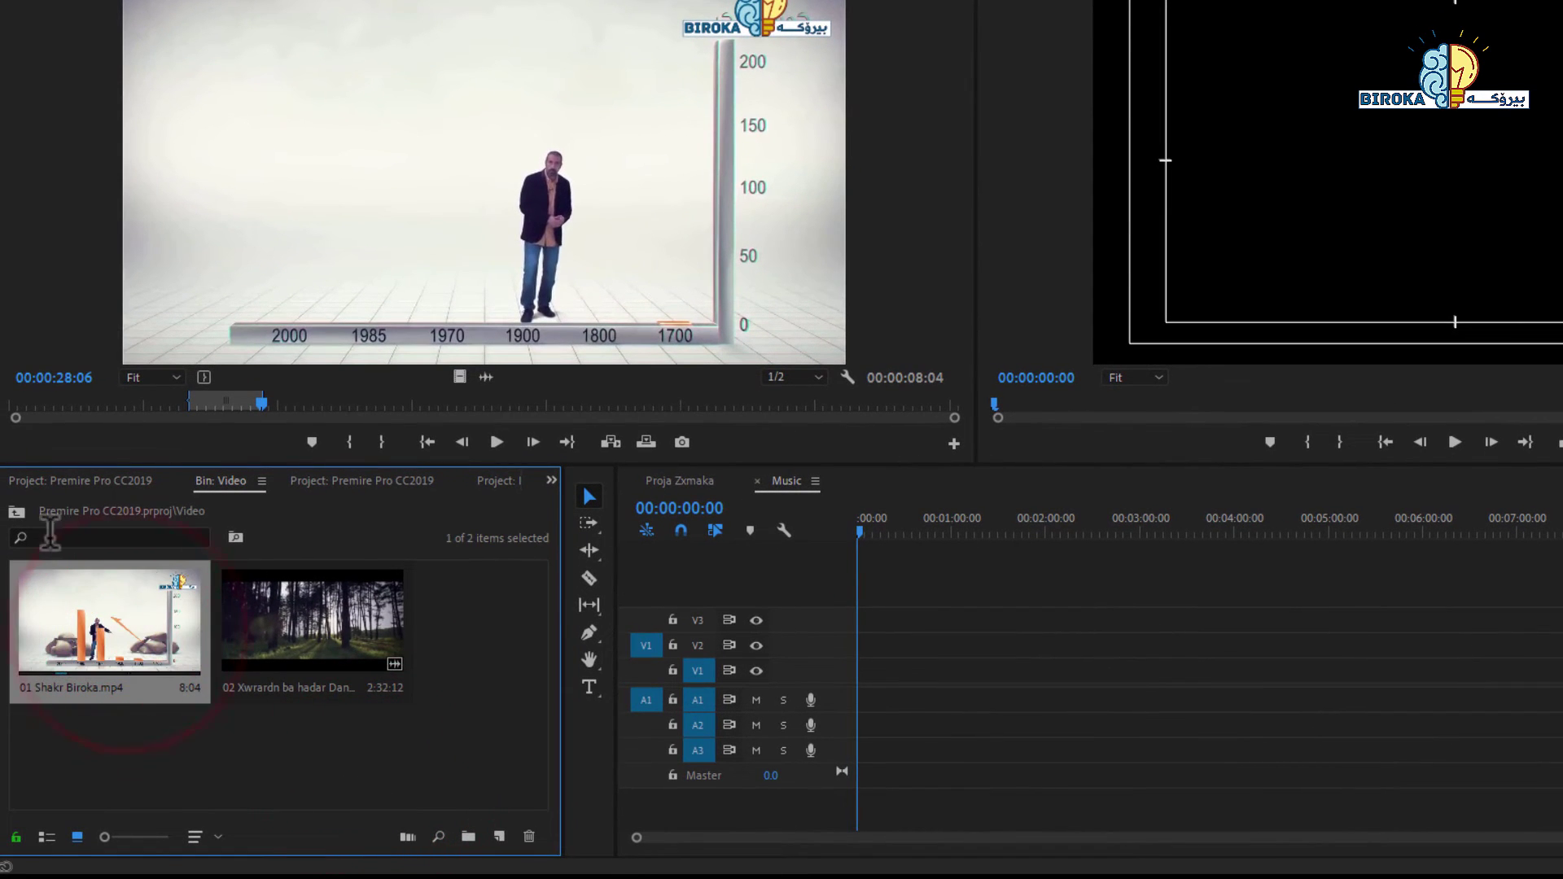
Leave the Video bin for the project root and open the Squence bin.
{"action": "left_click", "coordinate": [16, 513]}
{"action": "left_click", "coordinate": [122, 732]}
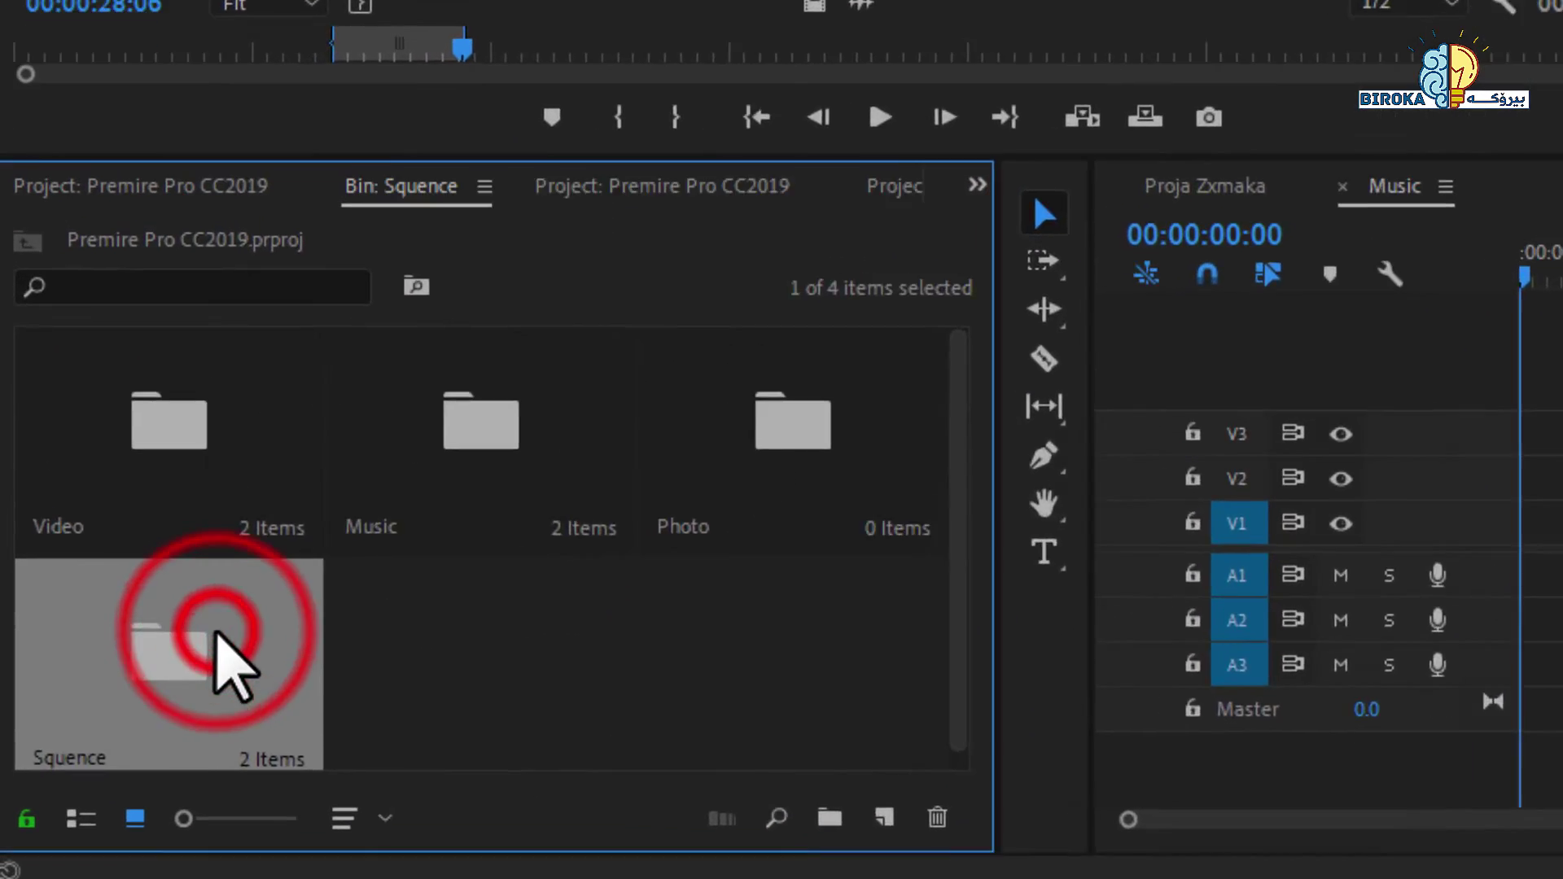
{"action": "double_click", "coordinate": [215, 633]}
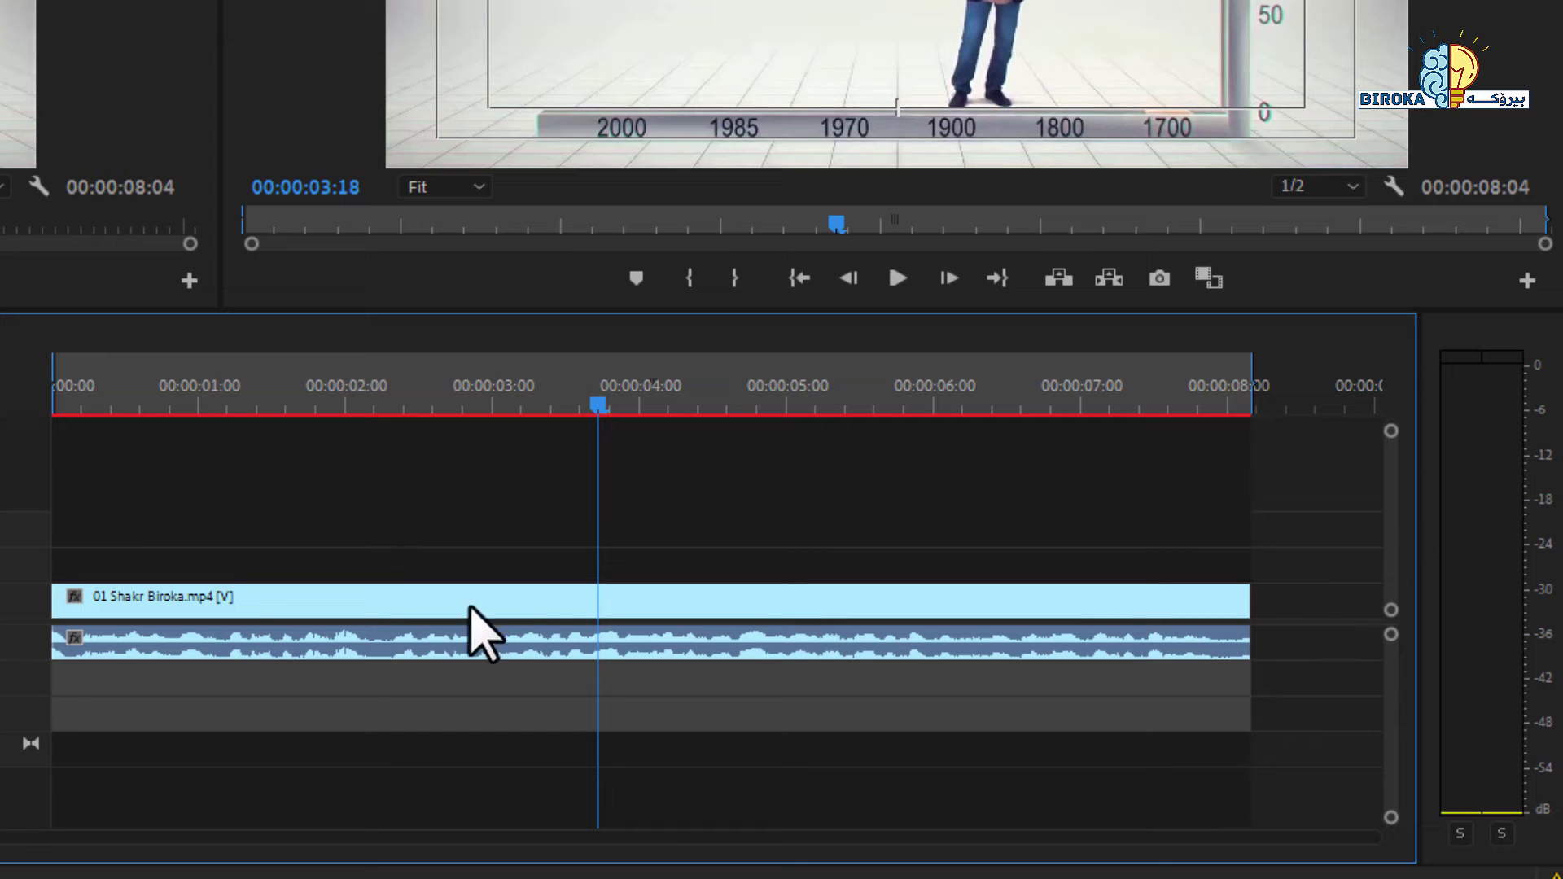
Select the 01 Shakr Biroka.mp4 clip in the timeline, play the Proja Zxmaka sequence from its beginning and stop playback.
{"action": "left_click", "coordinate": [385, 647]}
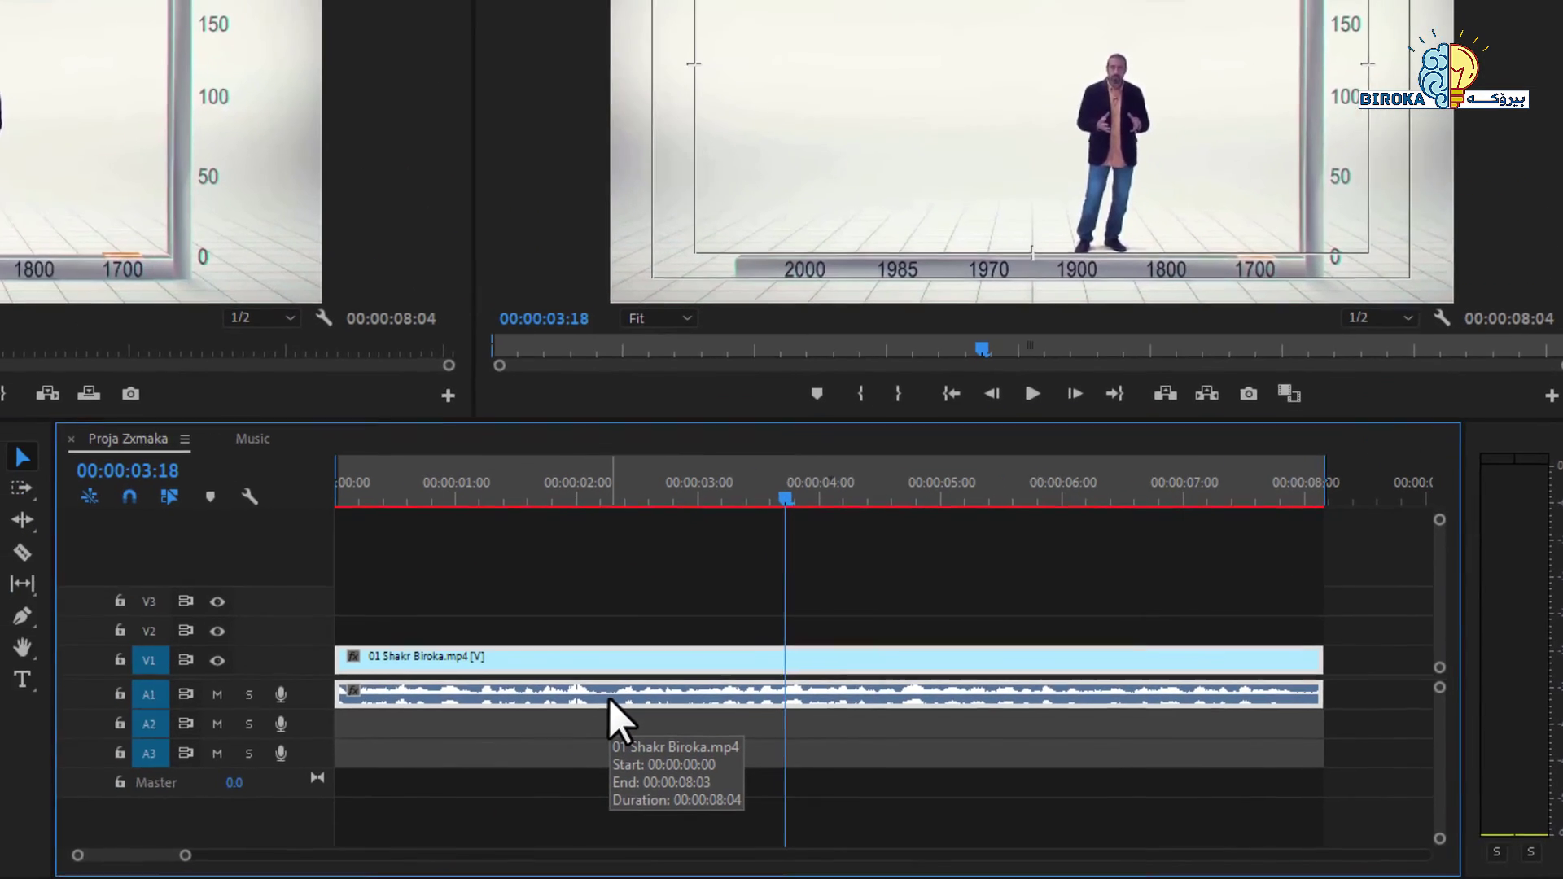
{"action": "key", "text": "space"}
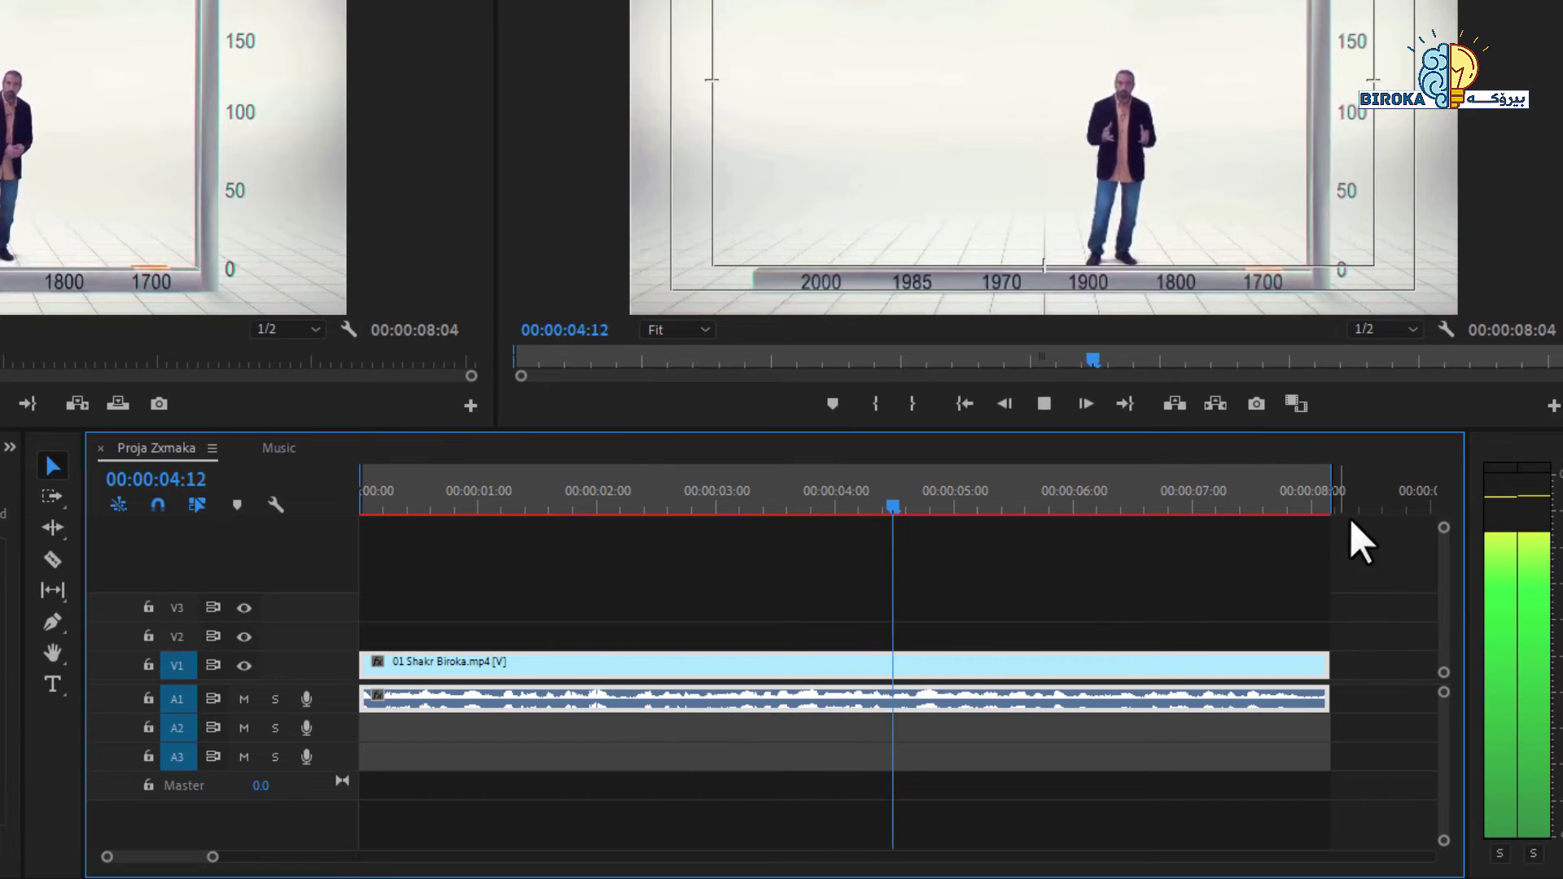
{"action": "left_click", "coordinate": [374, 497]}
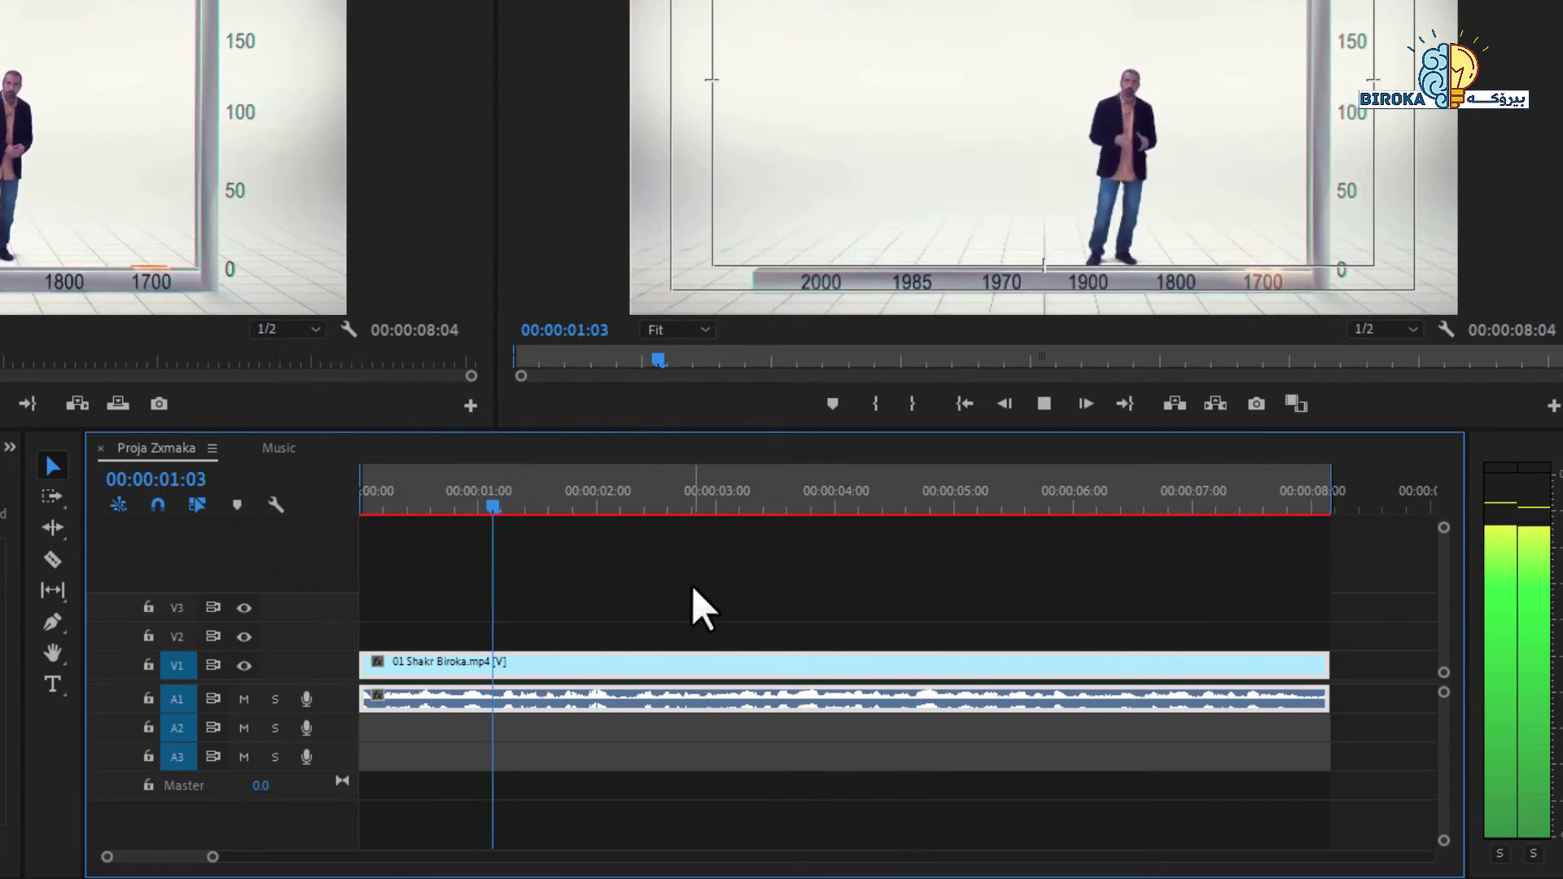
{"action": "left_click", "coordinate": [1493, 519]}
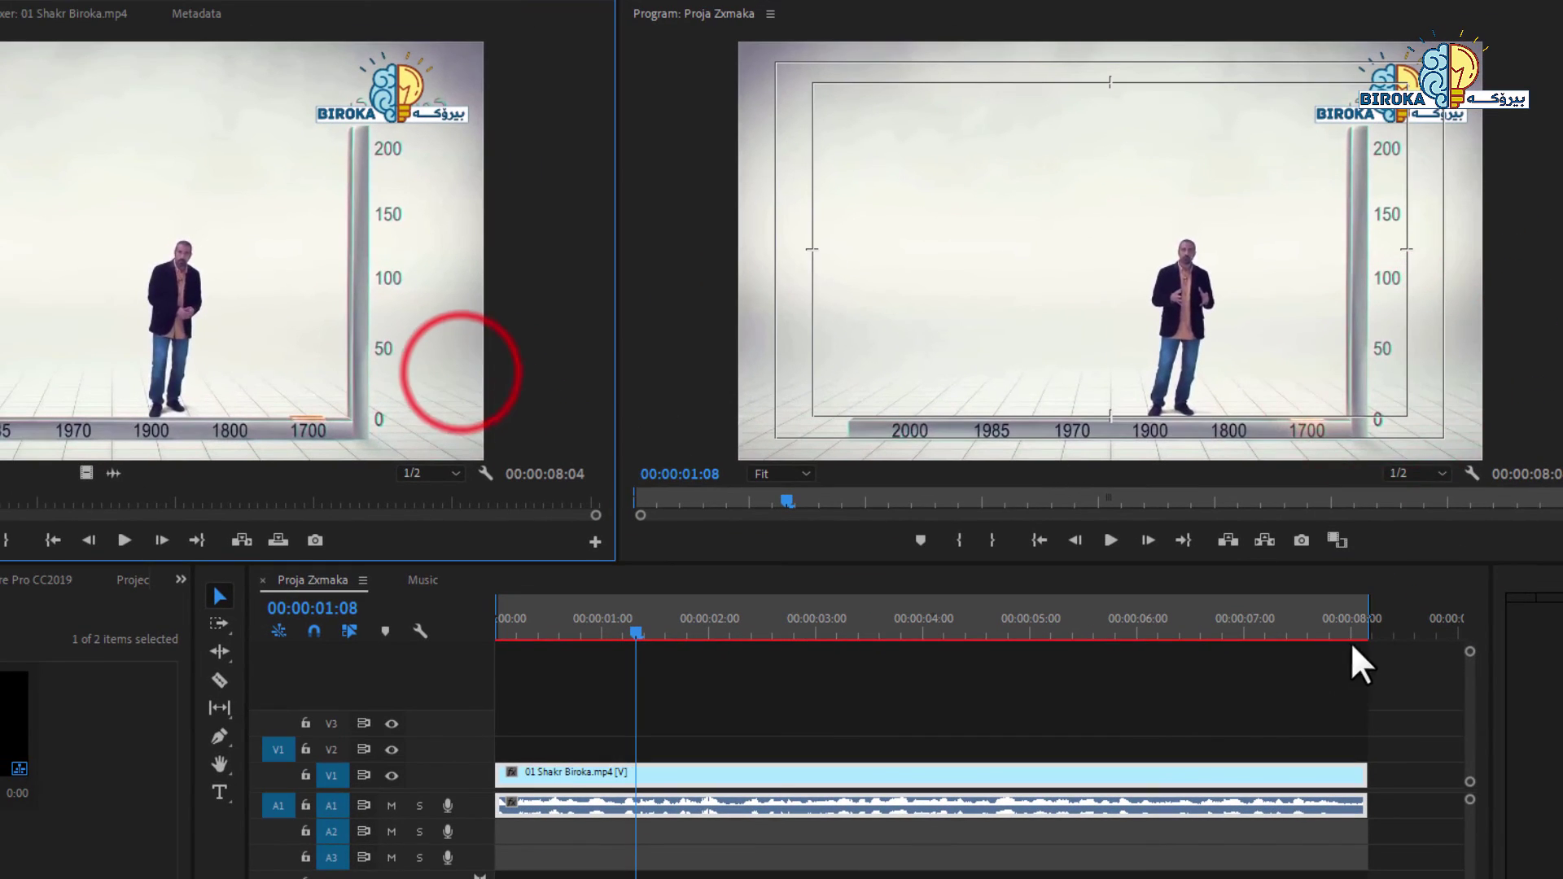
Widen the Audio Meters panel by moving its boundary with the timeline.
{"action": "left_click", "coordinate": [1496, 631]}
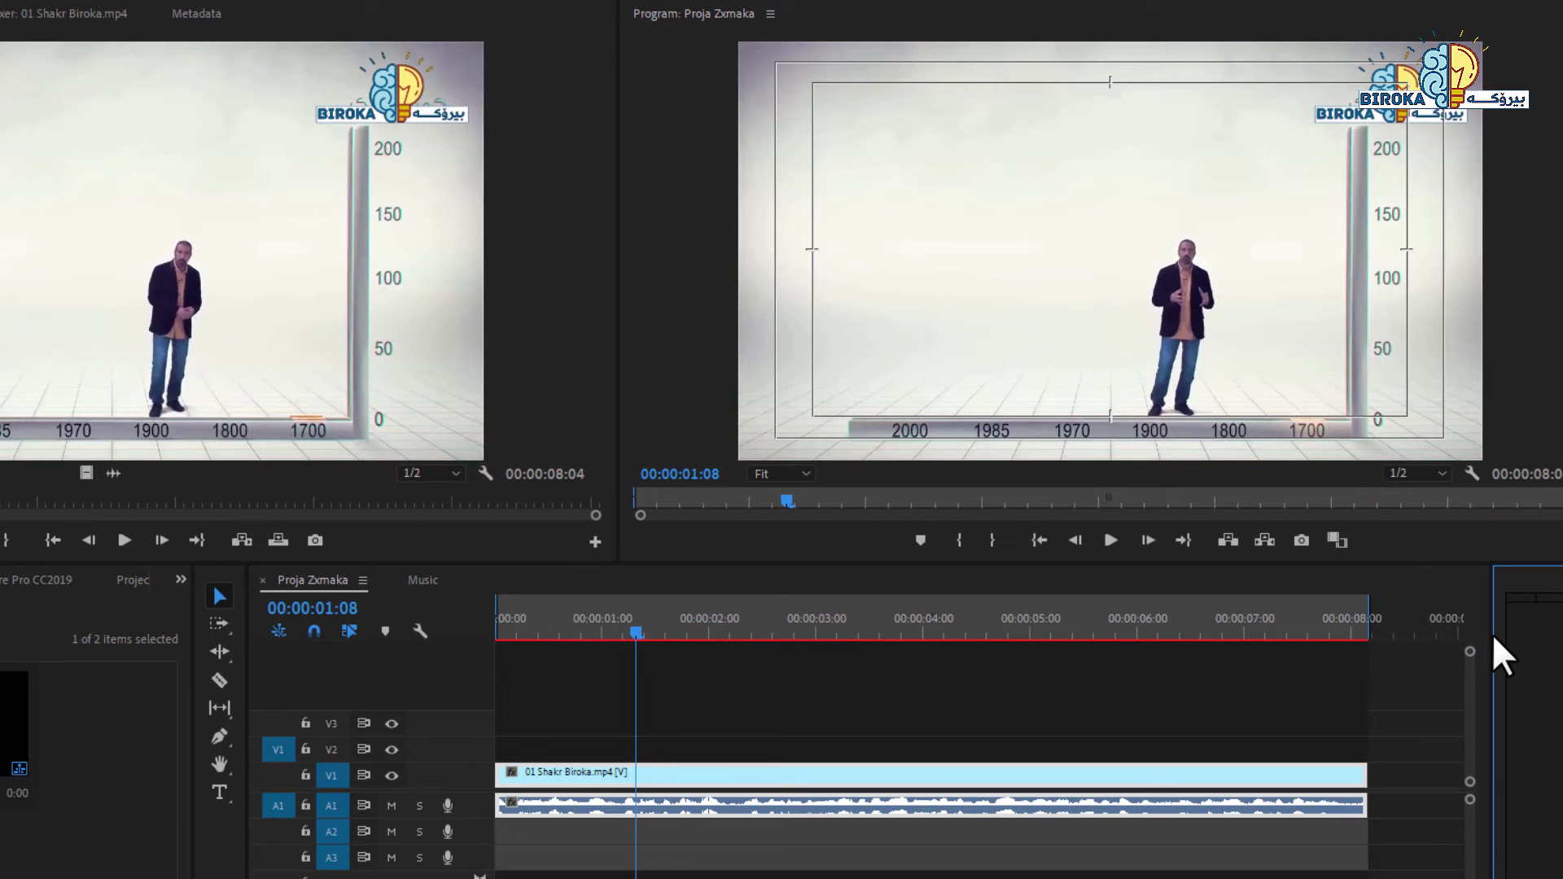
{"action": "left_click_drag", "start_coordinate": [1491, 636], "coordinate": [1386, 659]}
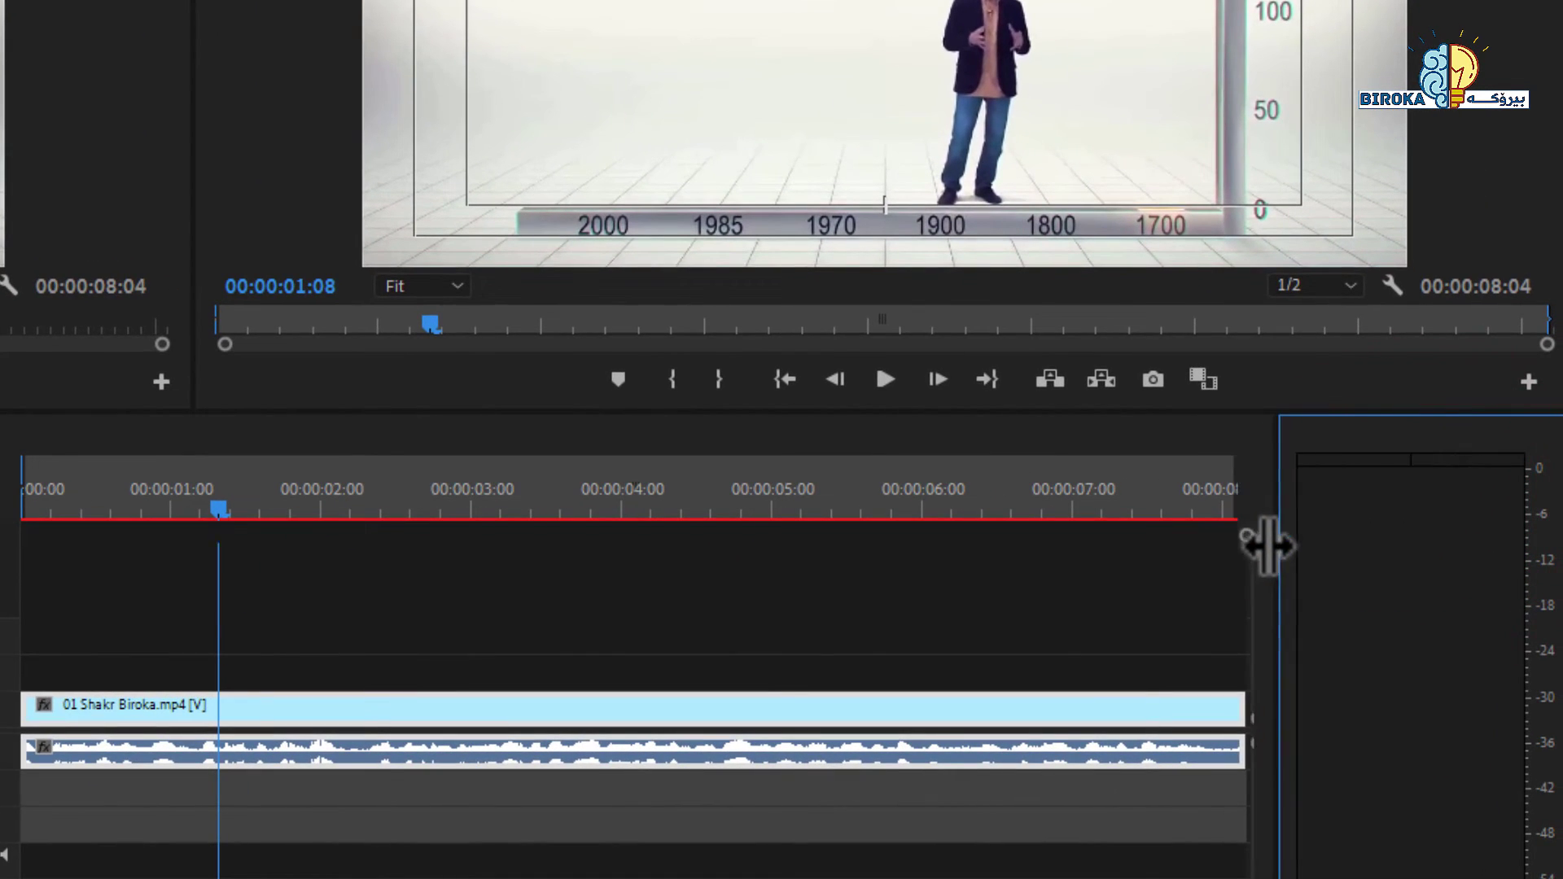
{"action": "left_click_drag", "start_coordinate": [1268, 545], "coordinate": [1169, 560]}
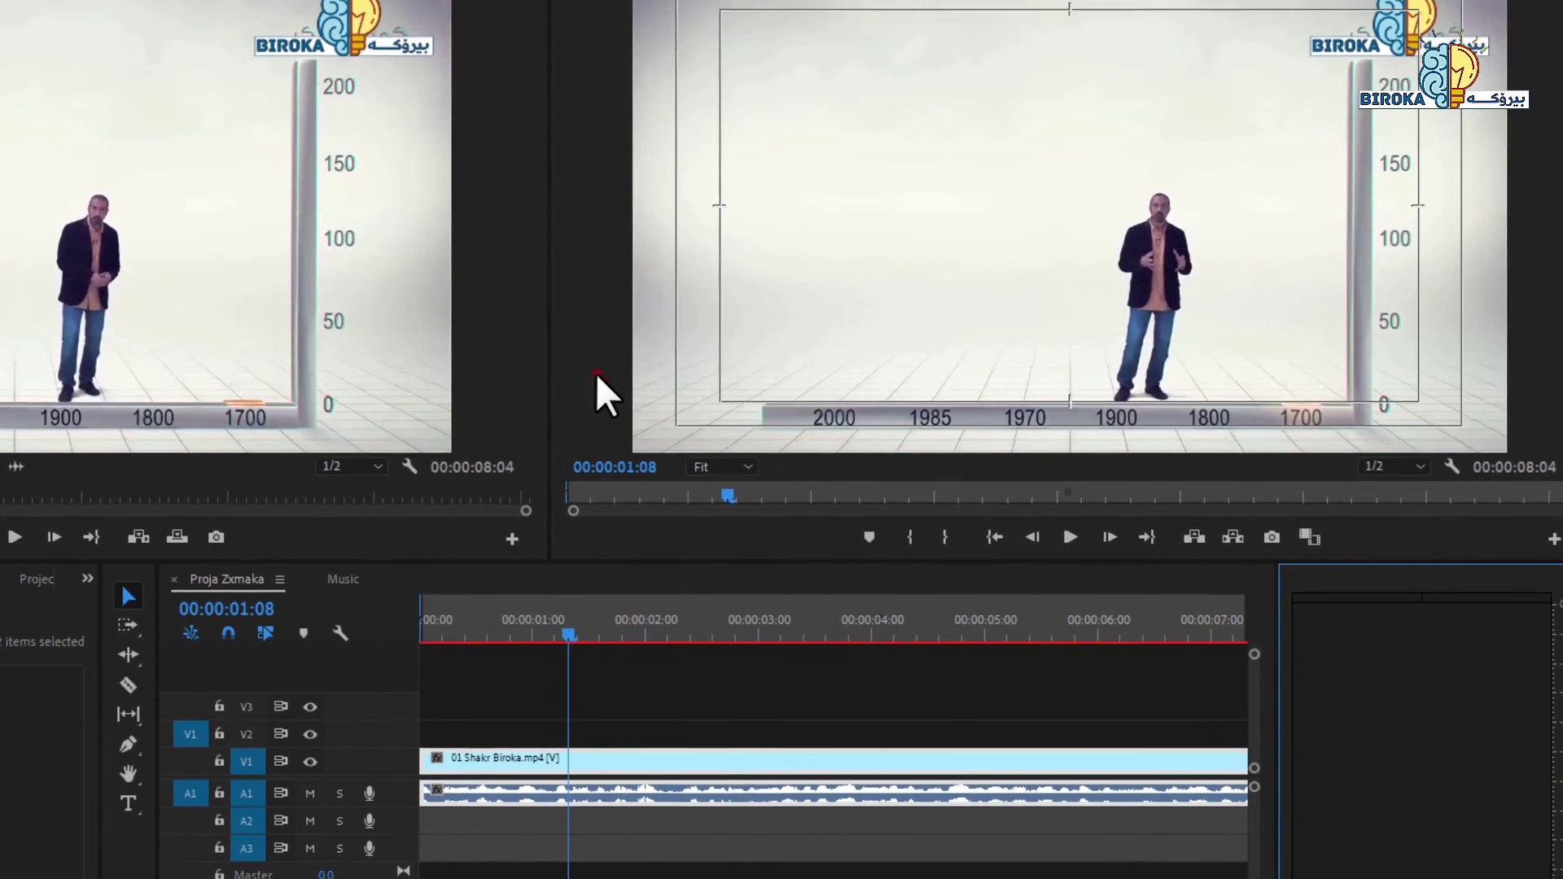
Resize the monitor, project and timeline panels by moving the horizontal boundary up and down and widening the project panel.
{"action": "left_click", "coordinate": [591, 297]}
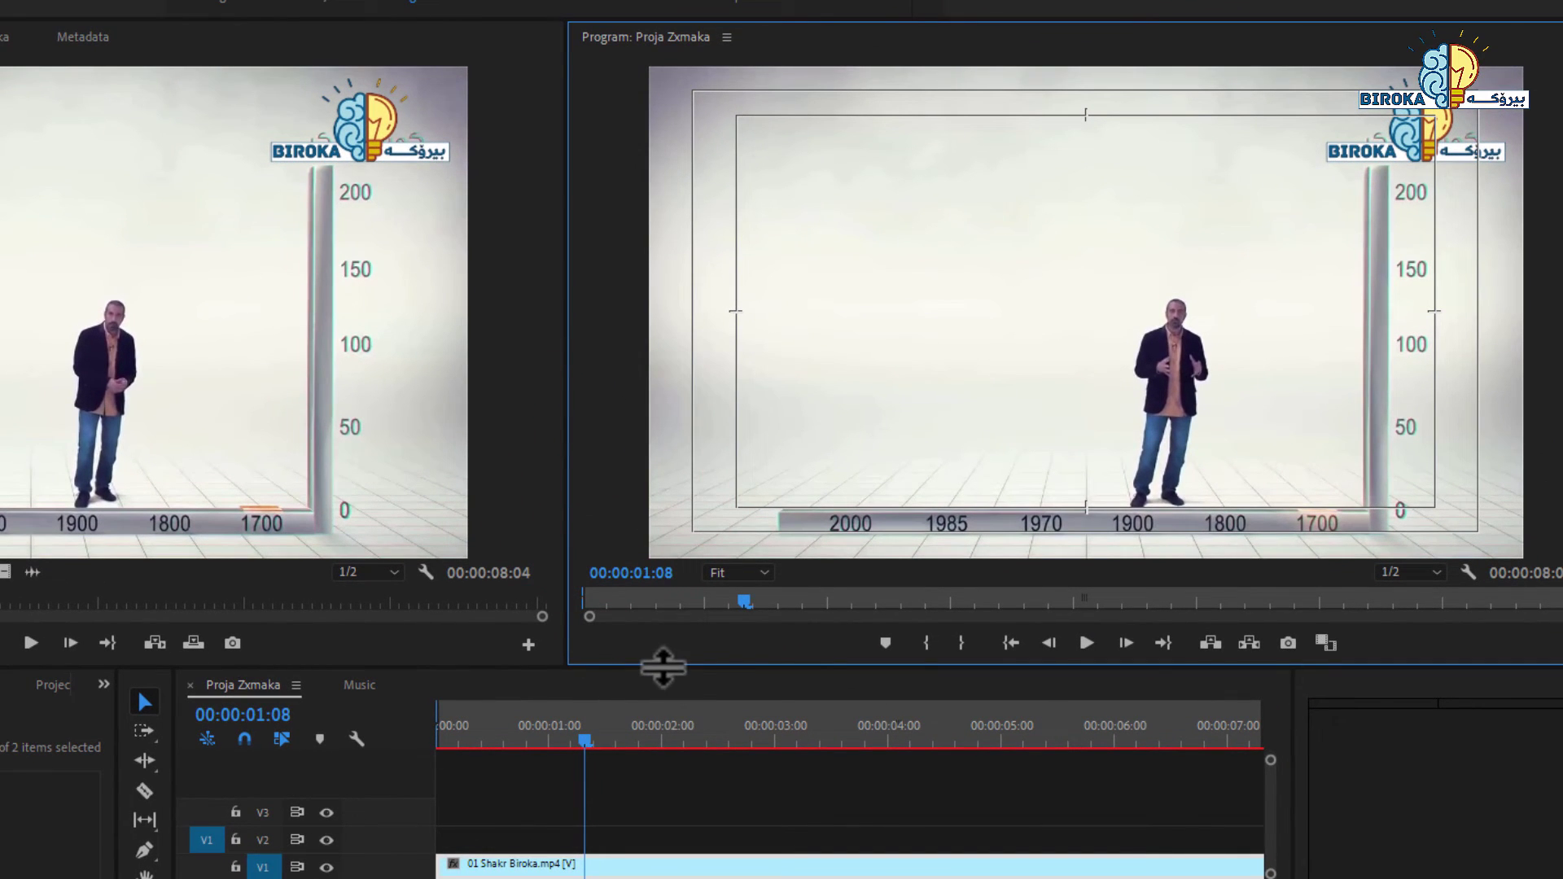
{"action": "left_click", "coordinate": [663, 666]}
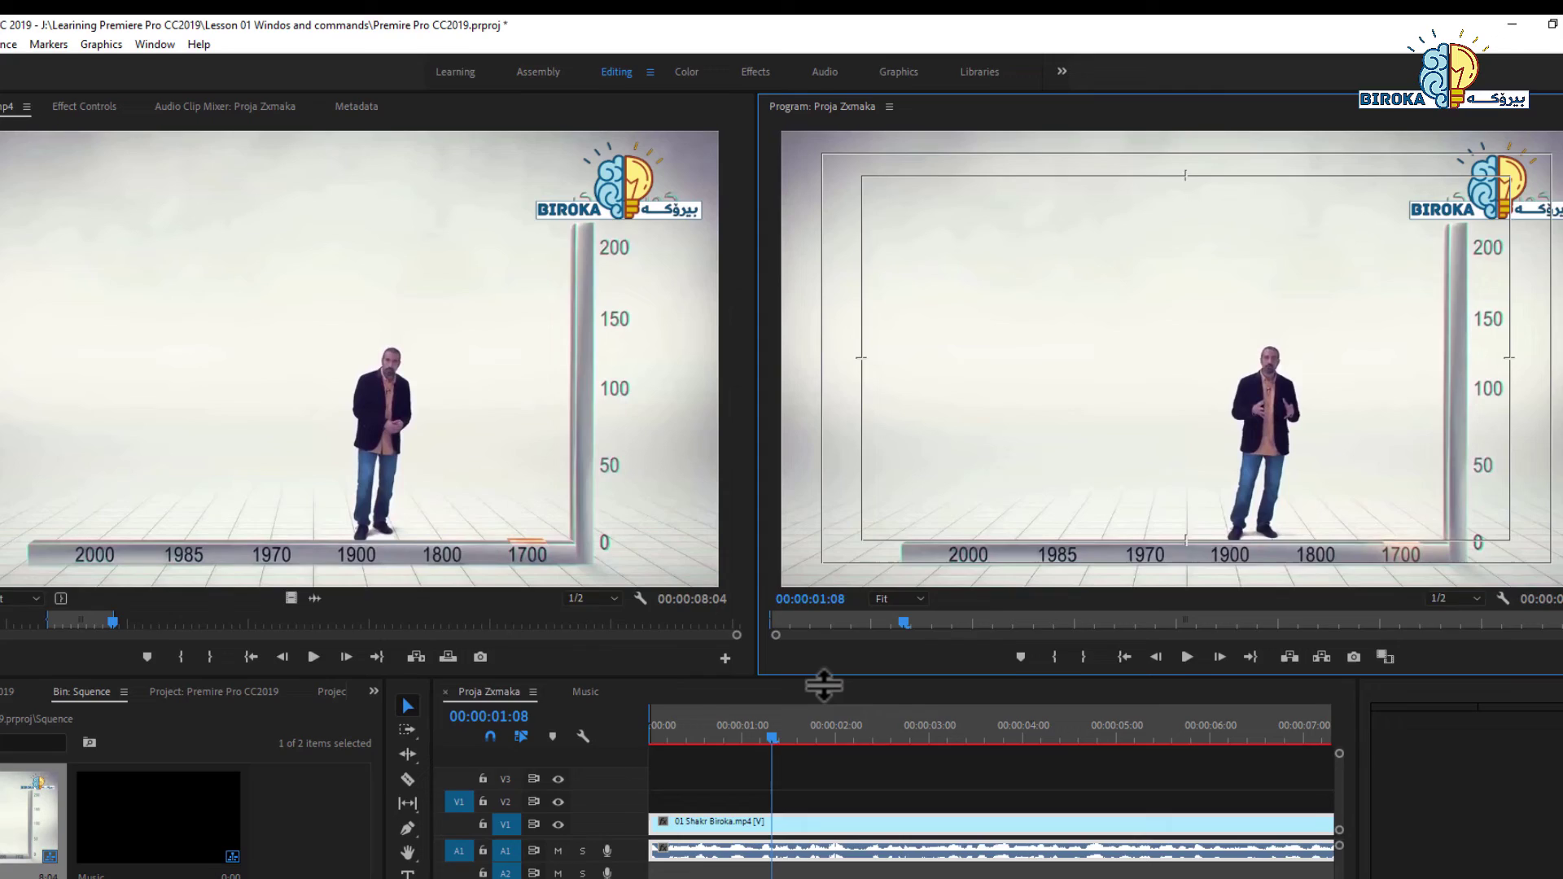
{"action": "left_click_drag", "start_coordinate": [824, 685], "coordinate": [820, 623]}
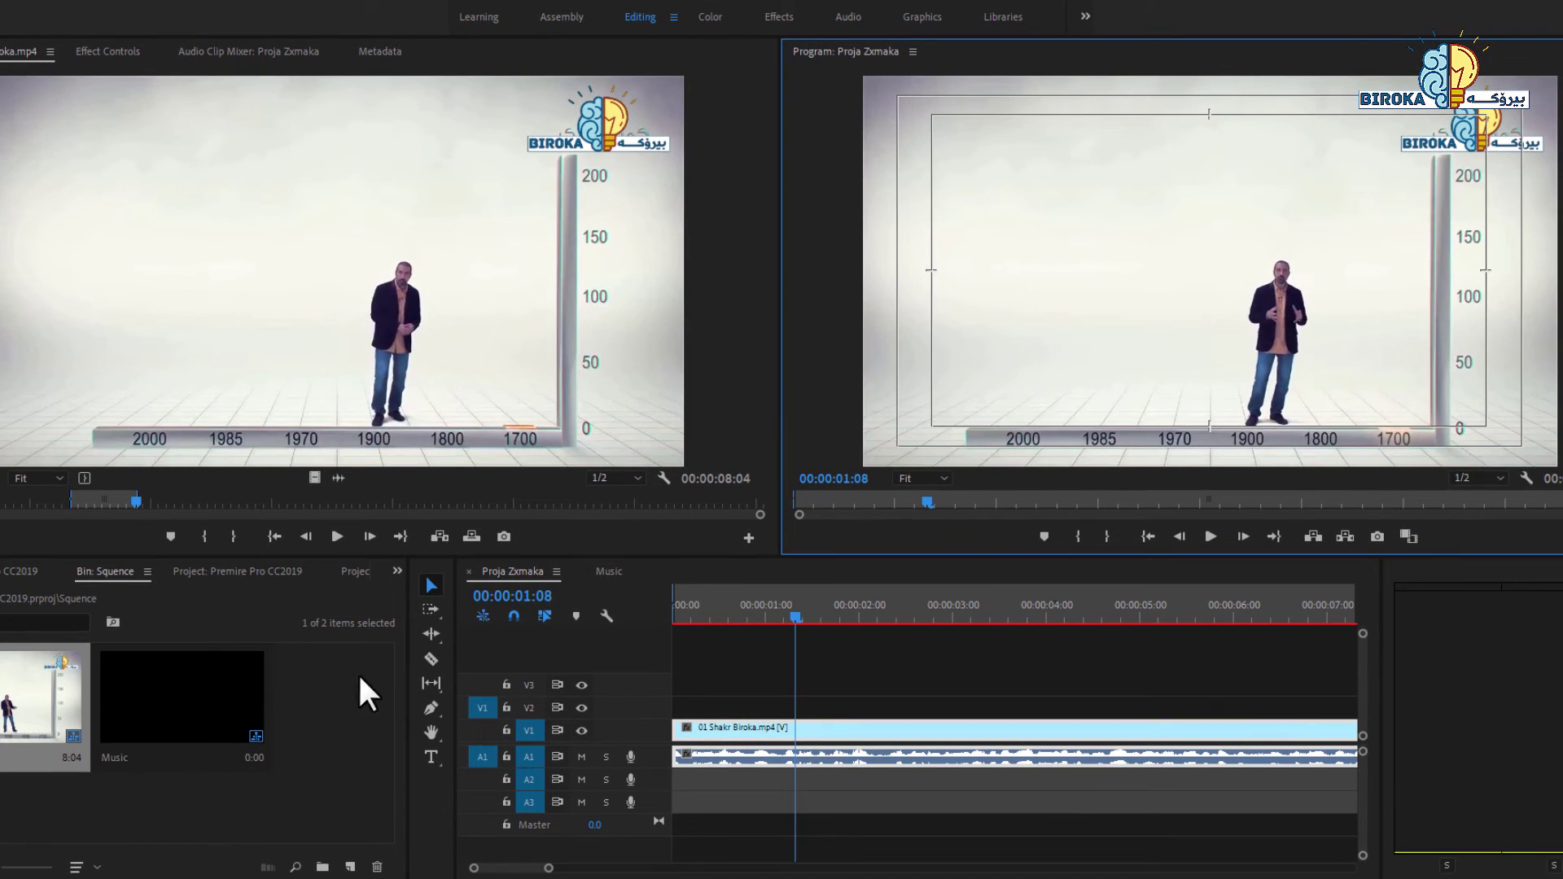
{"action": "left_click", "coordinate": [322, 711]}
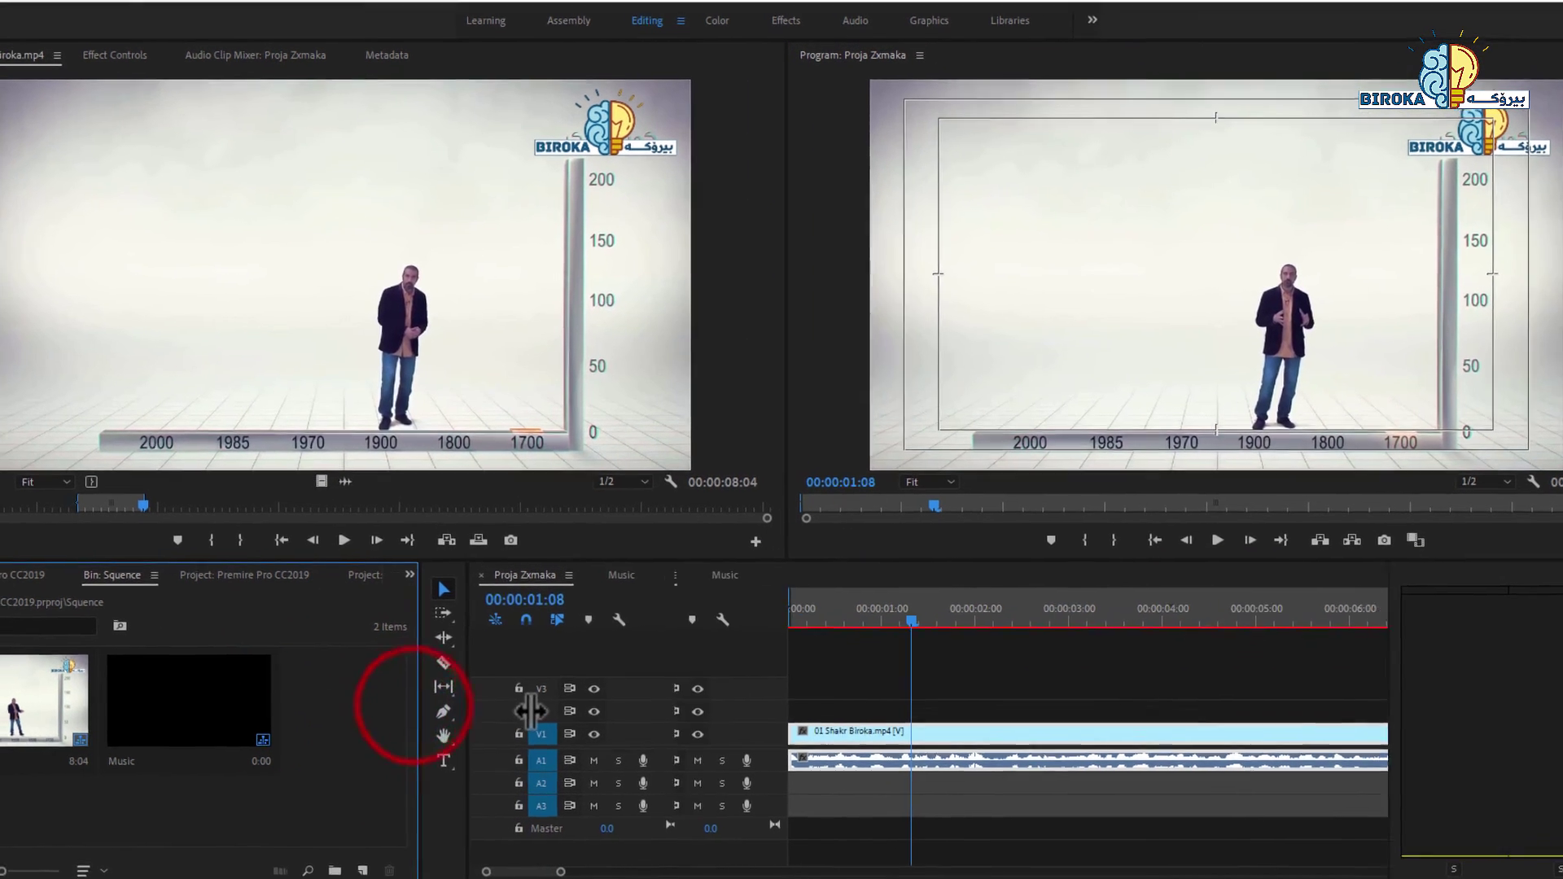
{"action": "left_click_drag", "start_coordinate": [407, 703], "coordinate": [520, 702]}
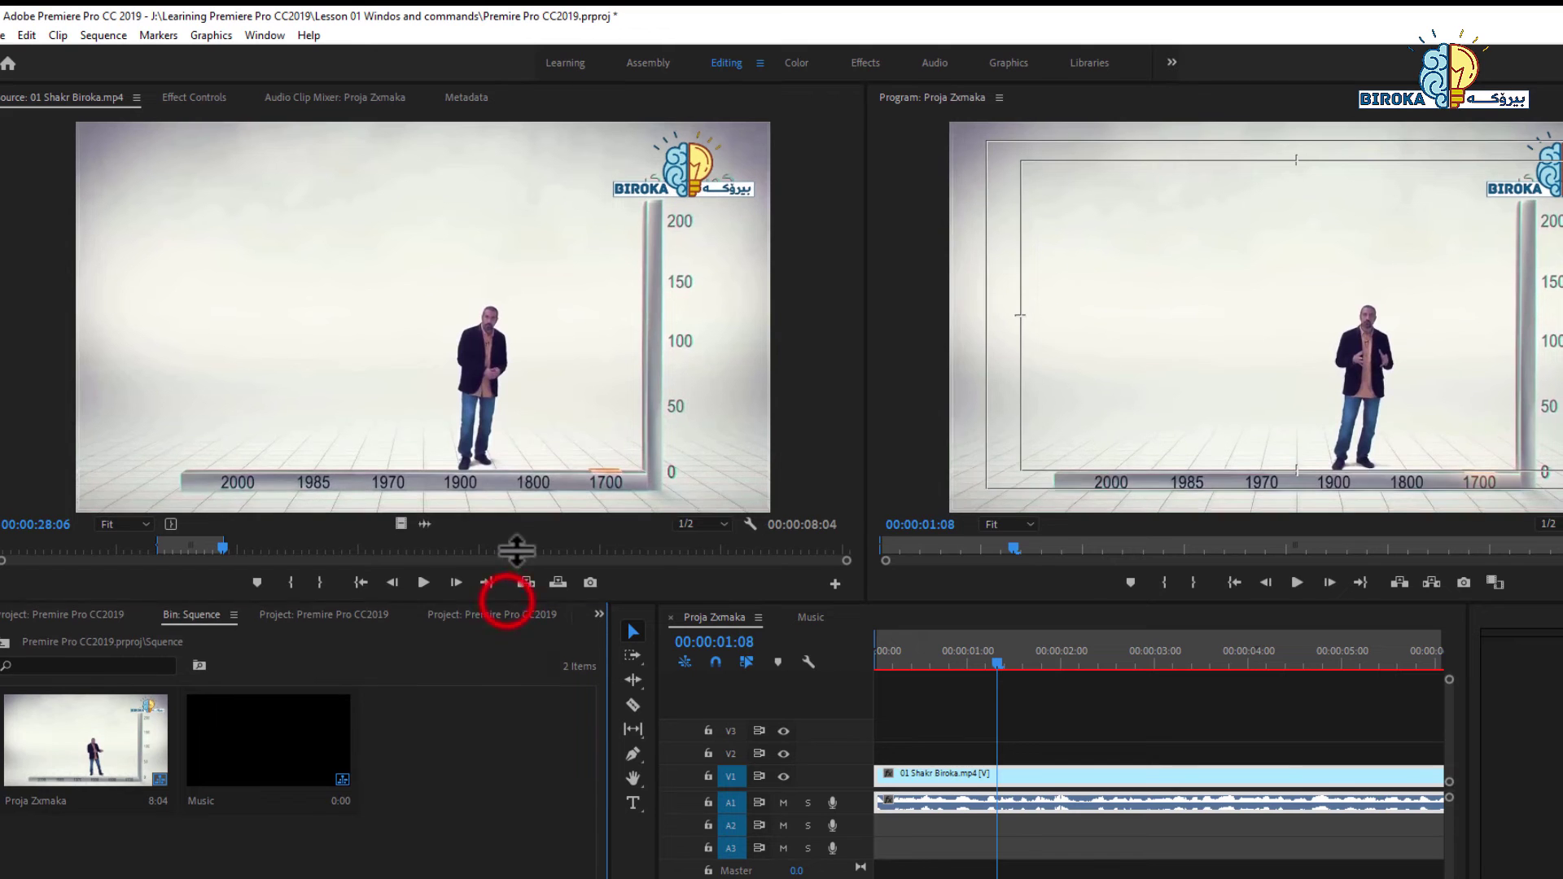
{"action": "left_click_drag", "start_coordinate": [517, 551], "coordinate": [513, 626]}
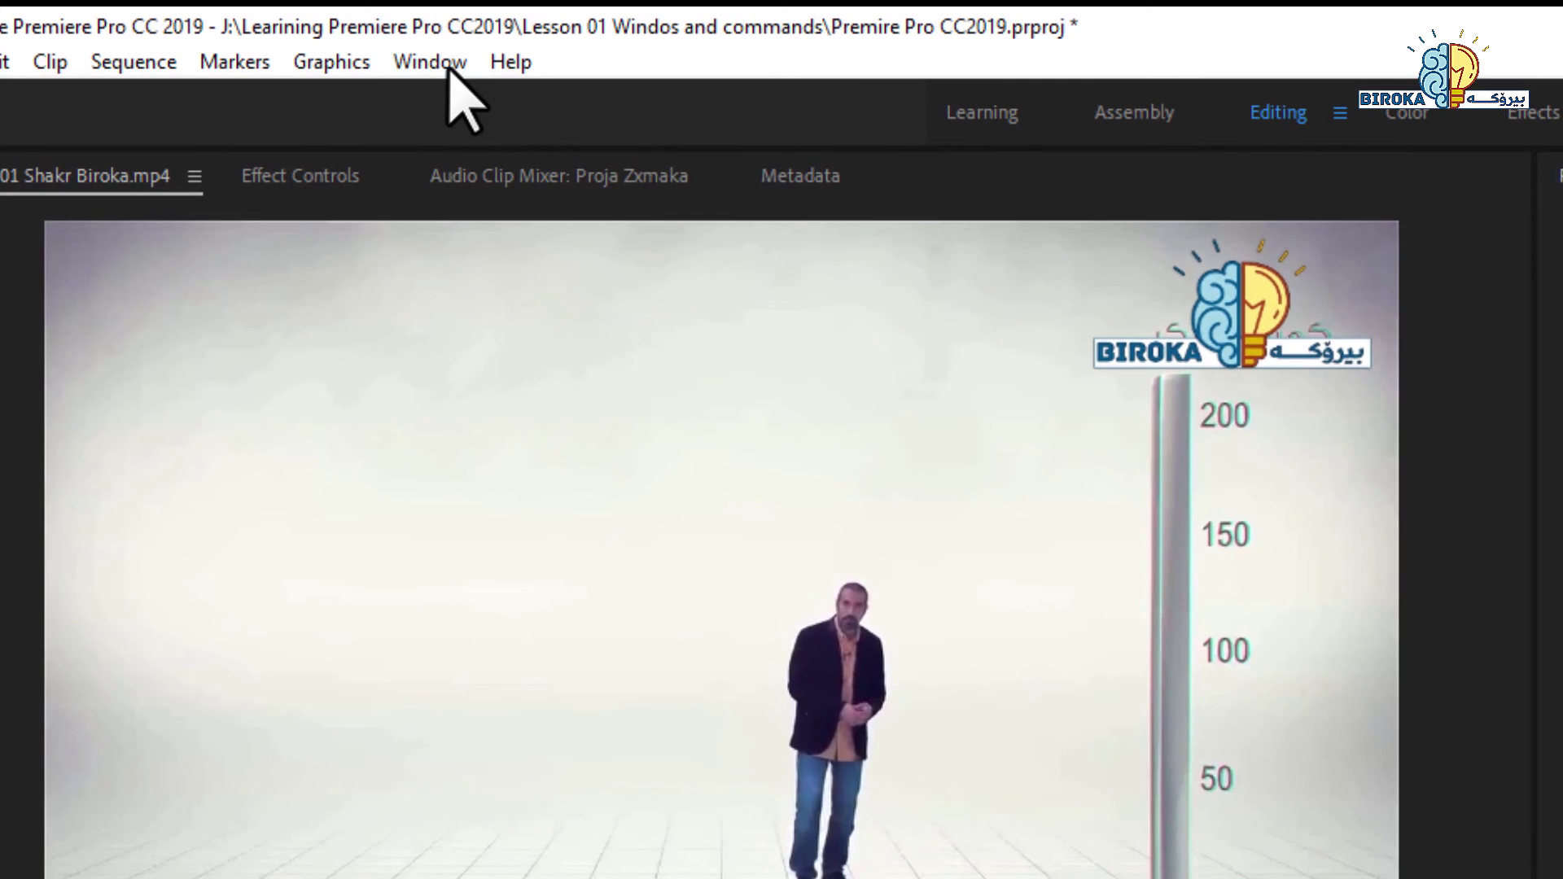
Reset the Editing workspace to its saved layout.
{"action": "left_click", "coordinate": [268, 35]}
{"action": "mouse_move", "coordinate": [443, 103]}
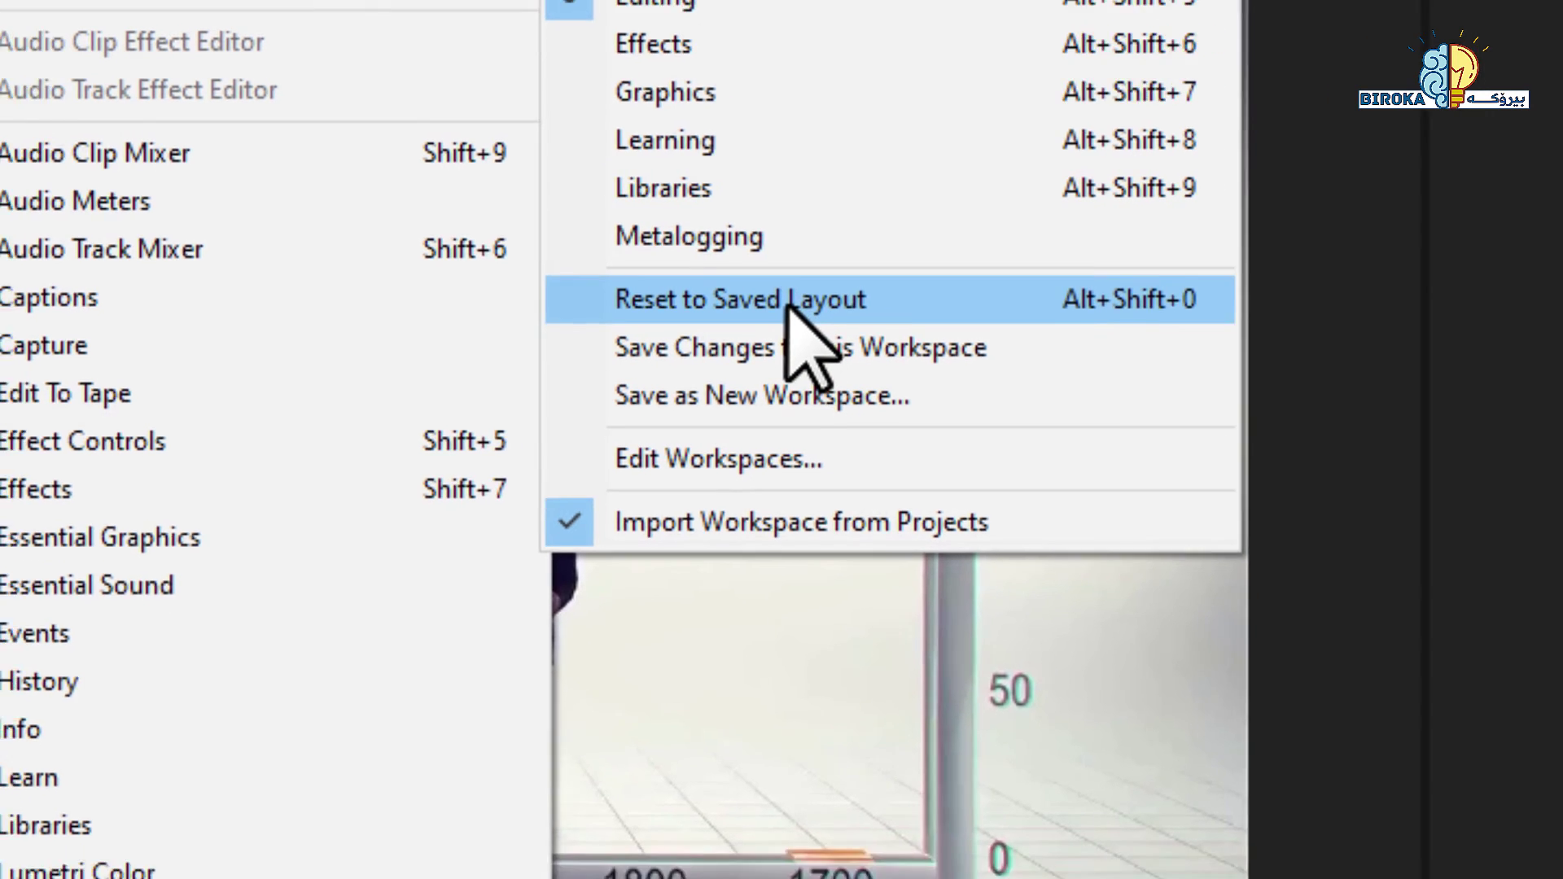
{"action": "left_click", "coordinate": [786, 306]}
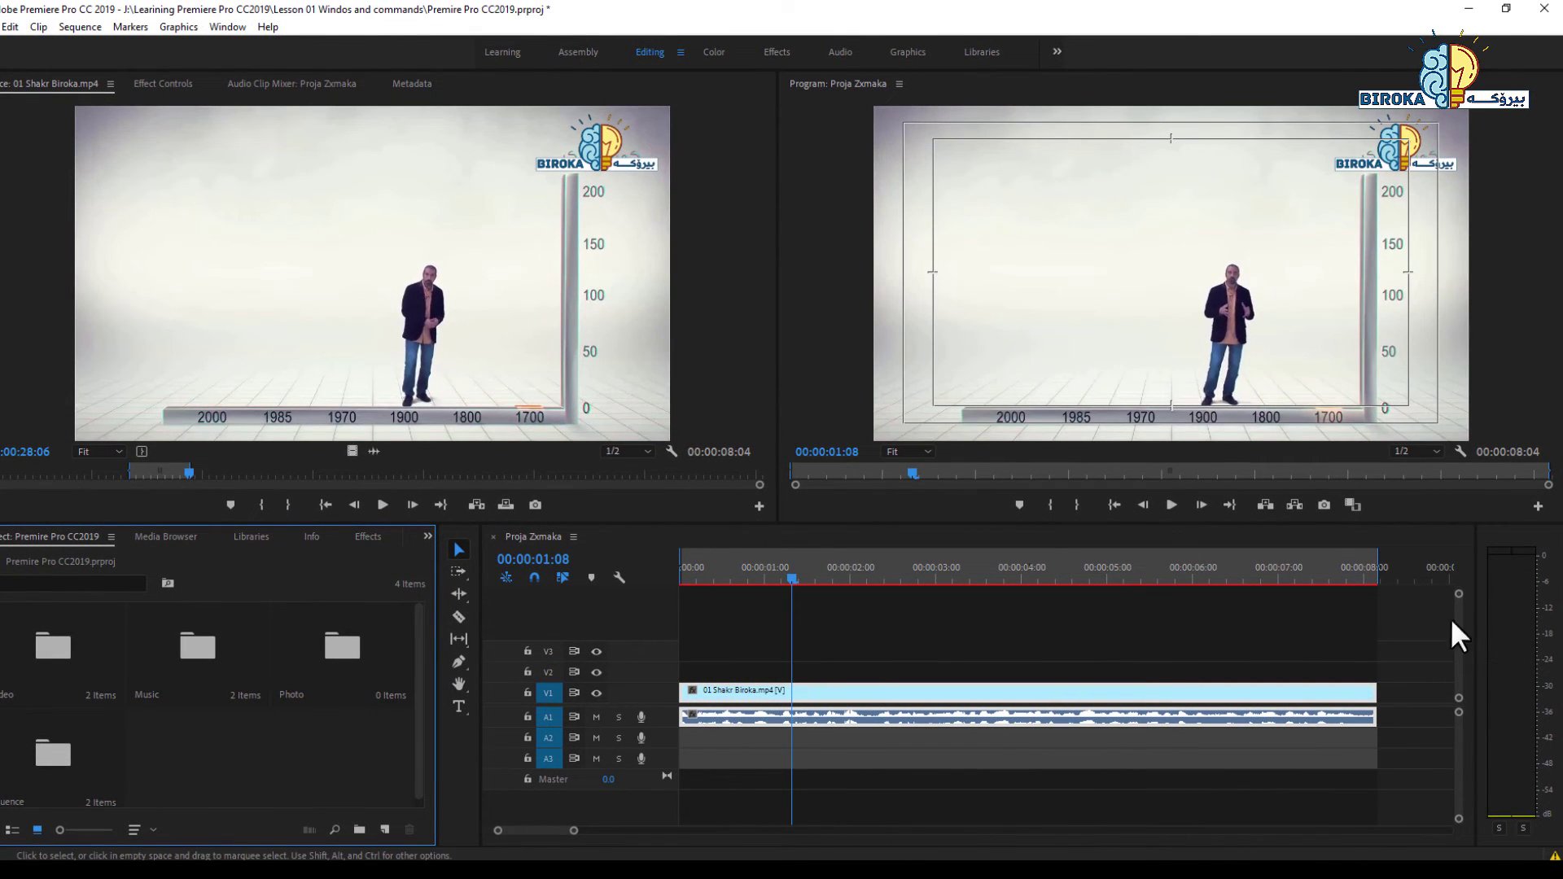
Widen the Audio Meters panel and reset the Editing workspace to its saved layout.
{"action": "left_click_drag", "start_coordinate": [1477, 623], "coordinate": [1399, 623]}
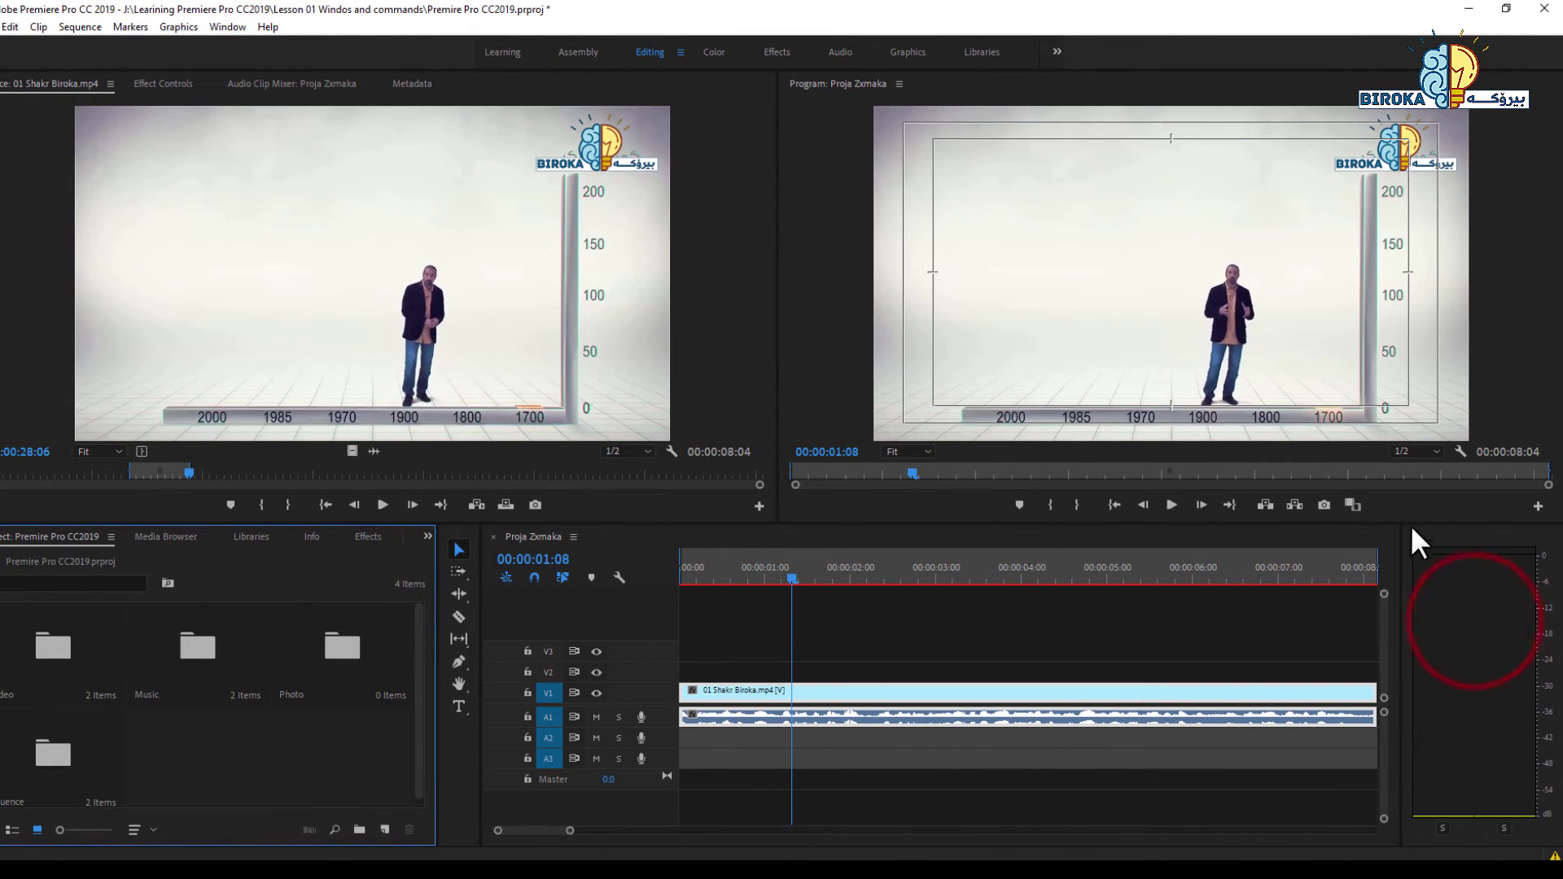
{"action": "left_click", "coordinate": [1416, 524]}
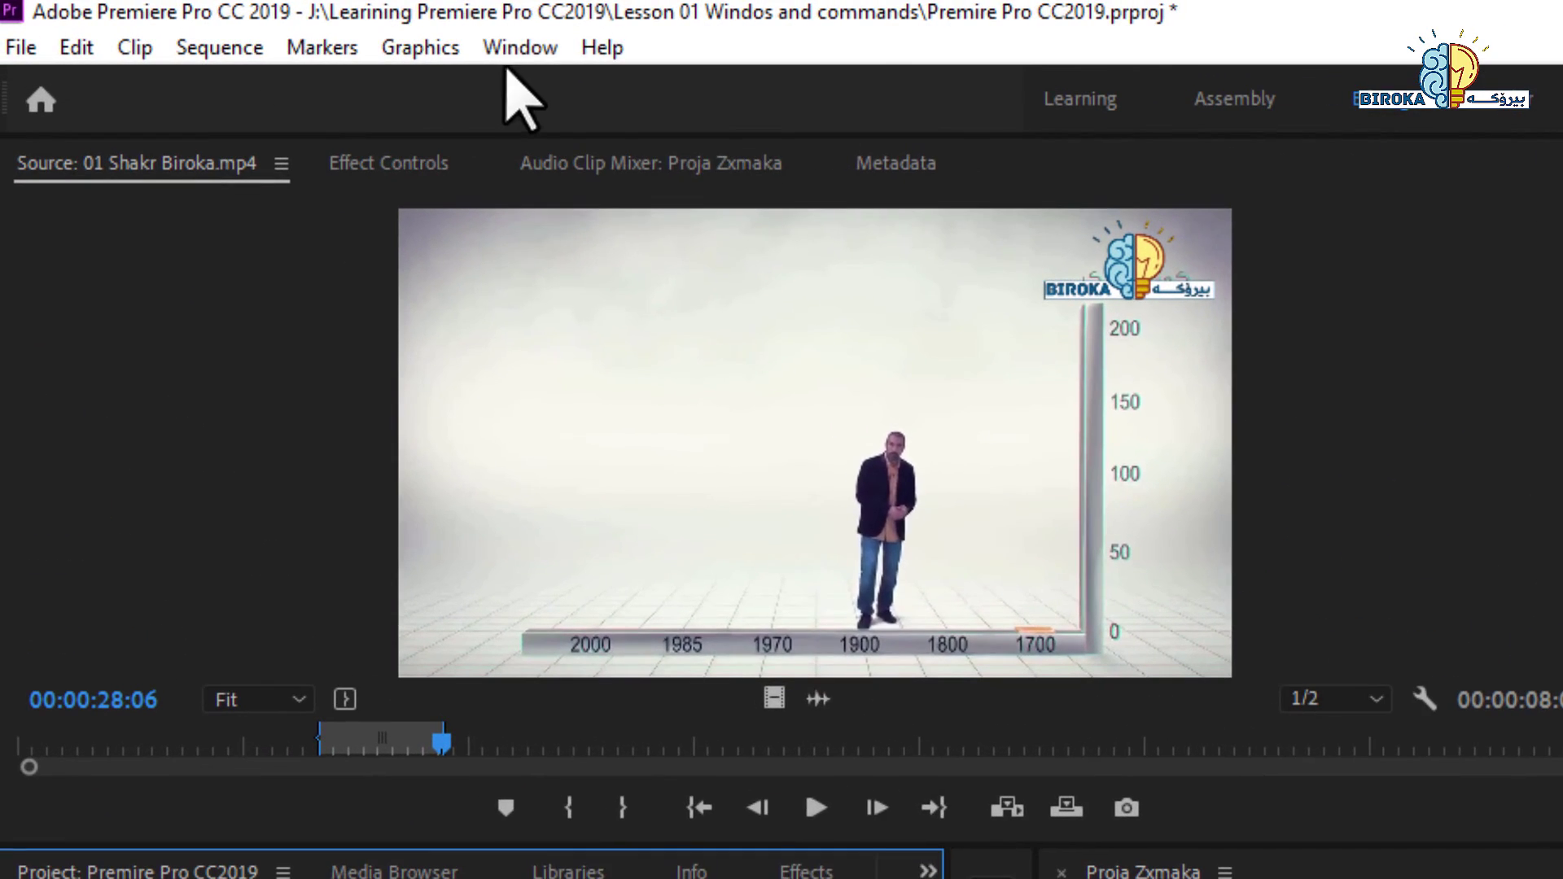
{"action": "left_click", "coordinate": [519, 49]}
{"action": "mouse_move", "coordinate": [574, 86]}
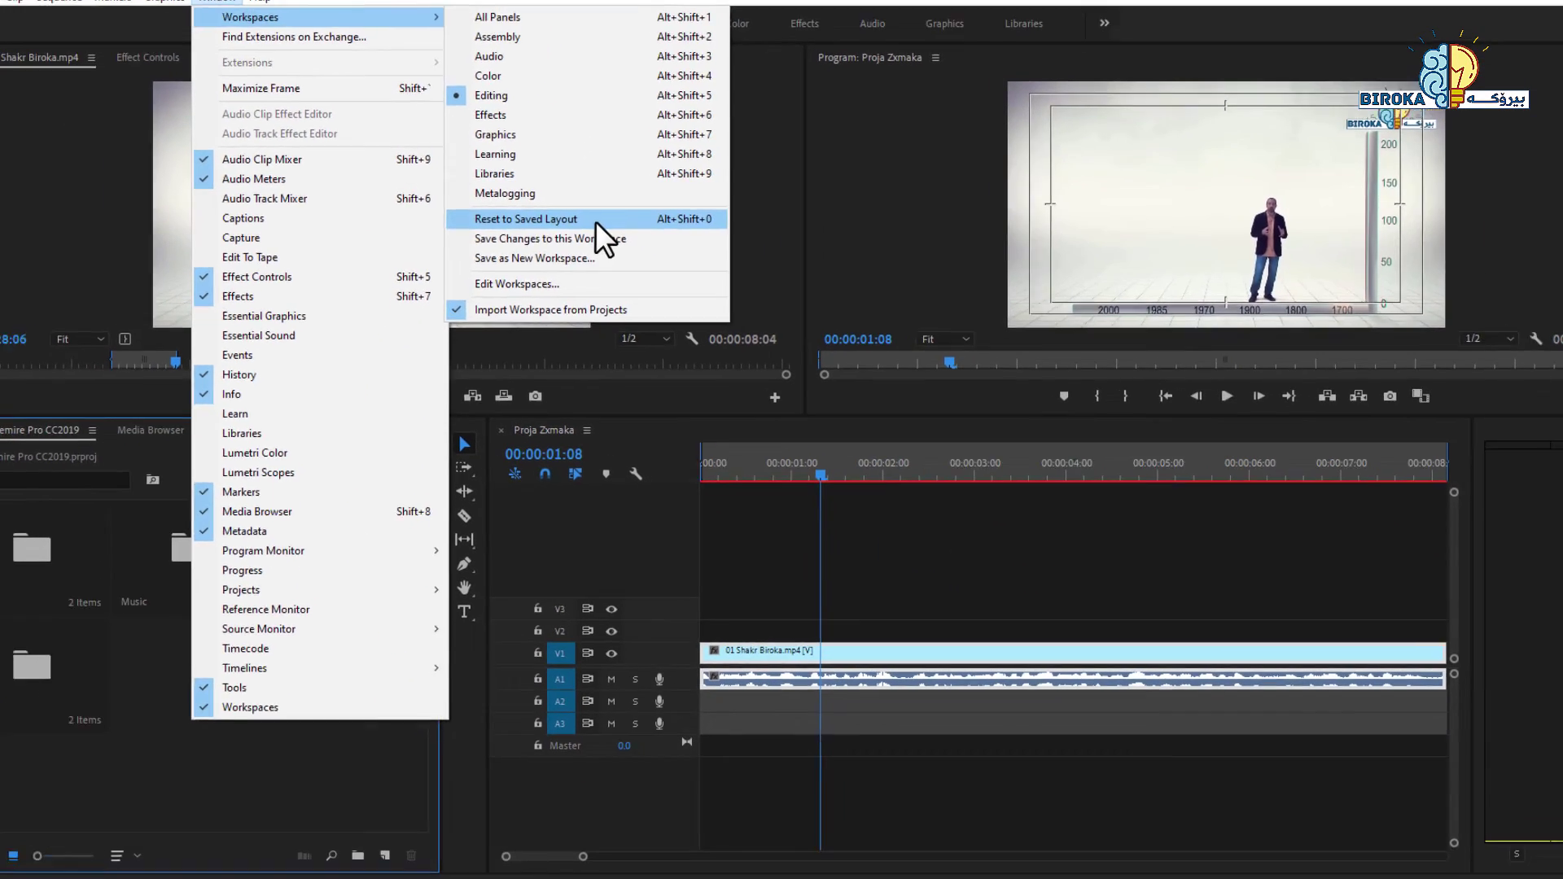
{"action": "left_click", "coordinate": [863, 284]}
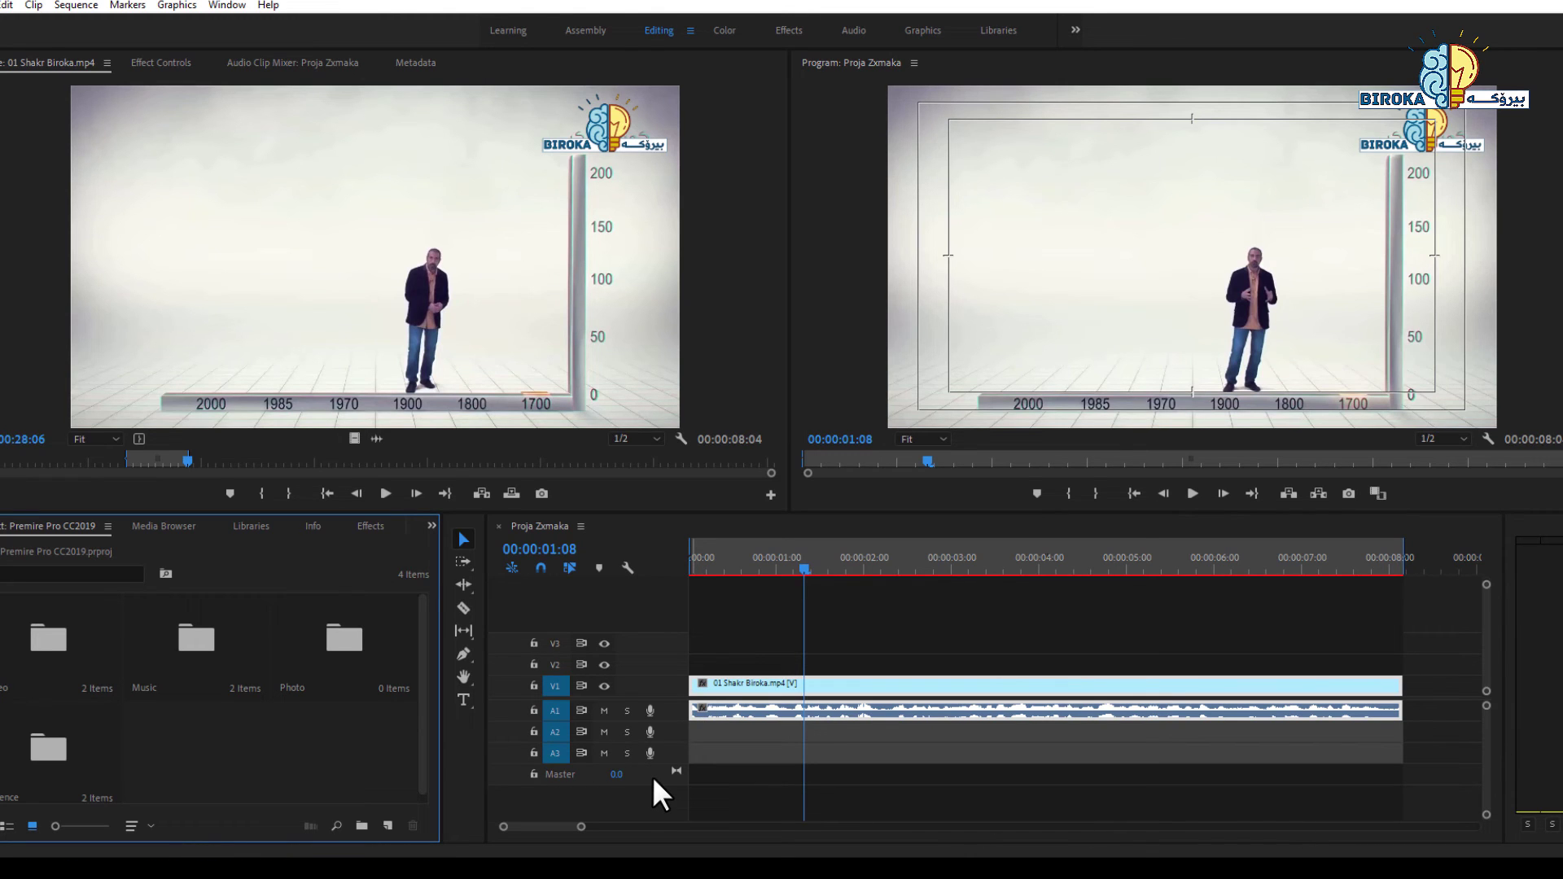
Move the playhead forward to 00:00:07:04 in the Proja Zxmaka sequence, zoom the timeline out and move it back to 00:00:01:18.
{"action": "left_click", "coordinate": [1069, 560]}
{"action": "left_click", "coordinate": [1200, 567]}
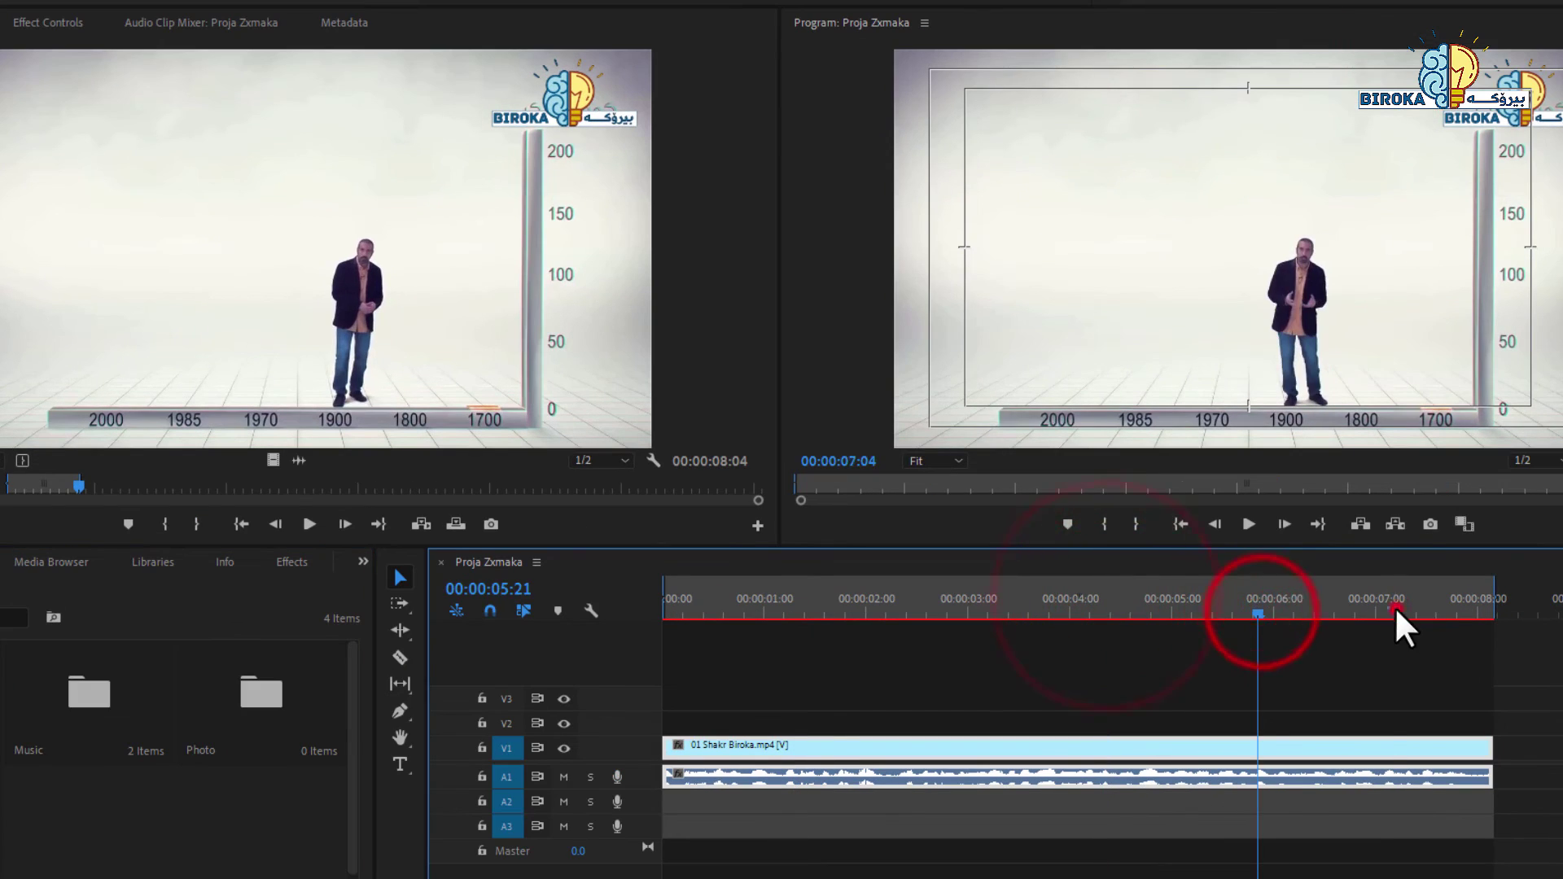
{"action": "left_click", "coordinate": [1394, 606]}
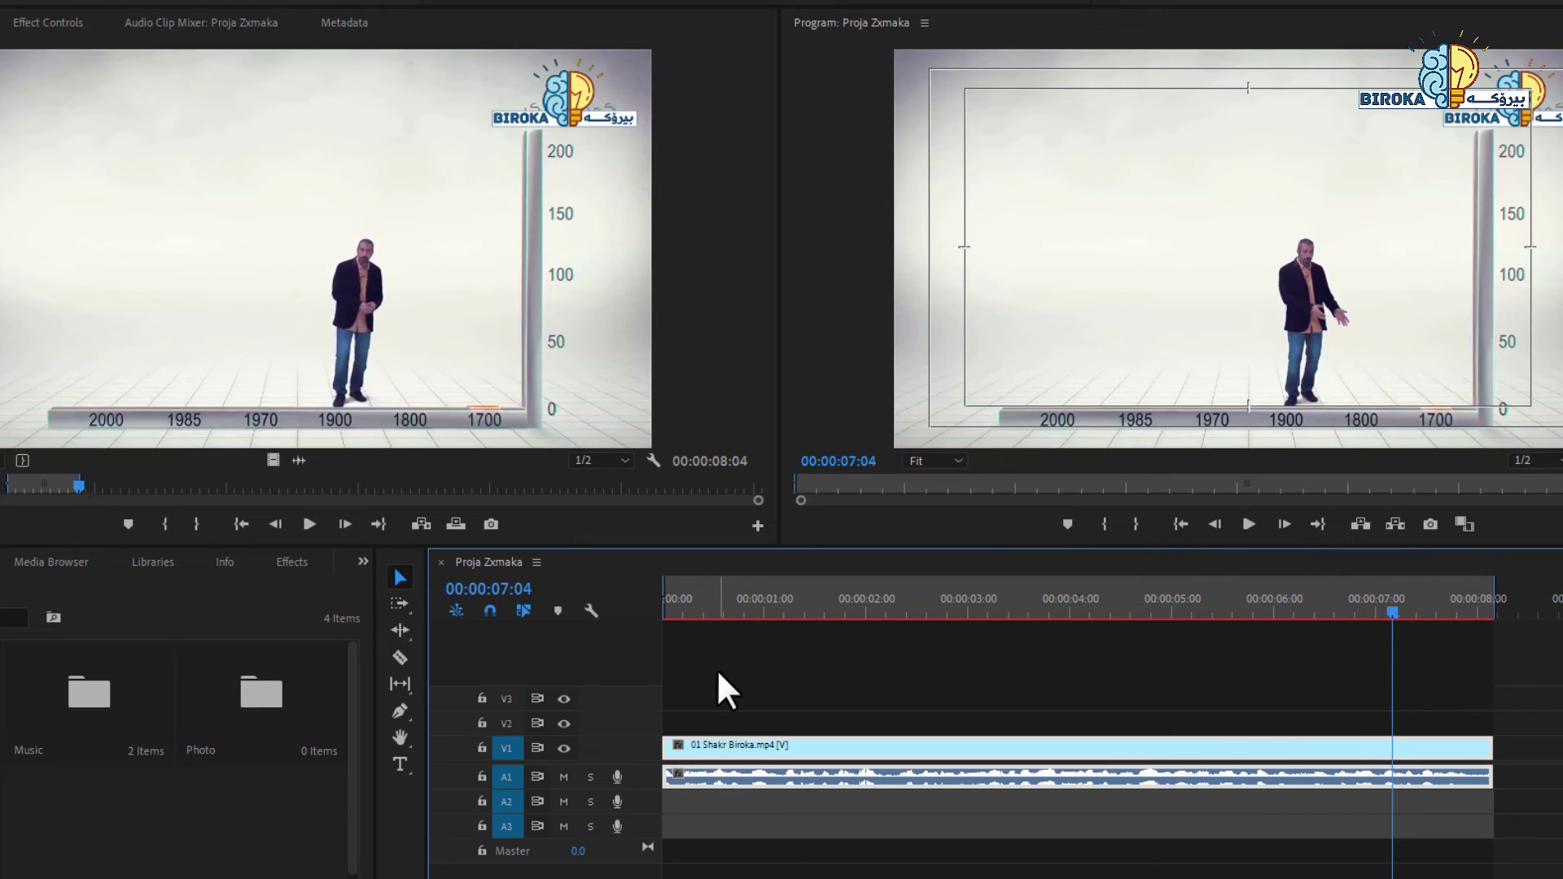
{"action": "key", "text": "minus"}
{"action": "key", "text": "minus"}
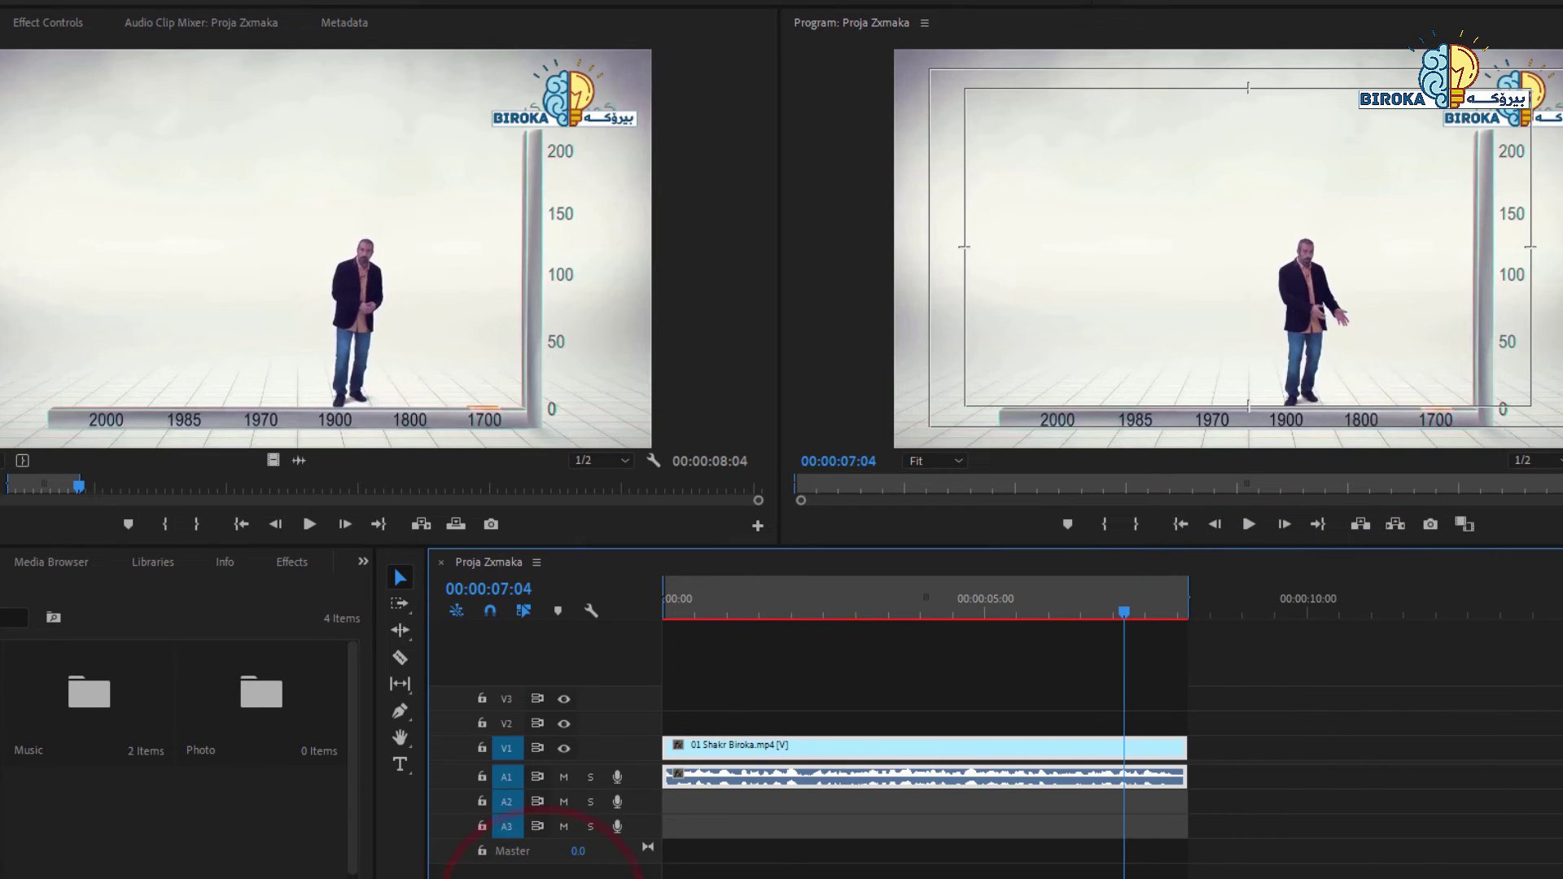
{"action": "left_click", "coordinate": [774, 610]}
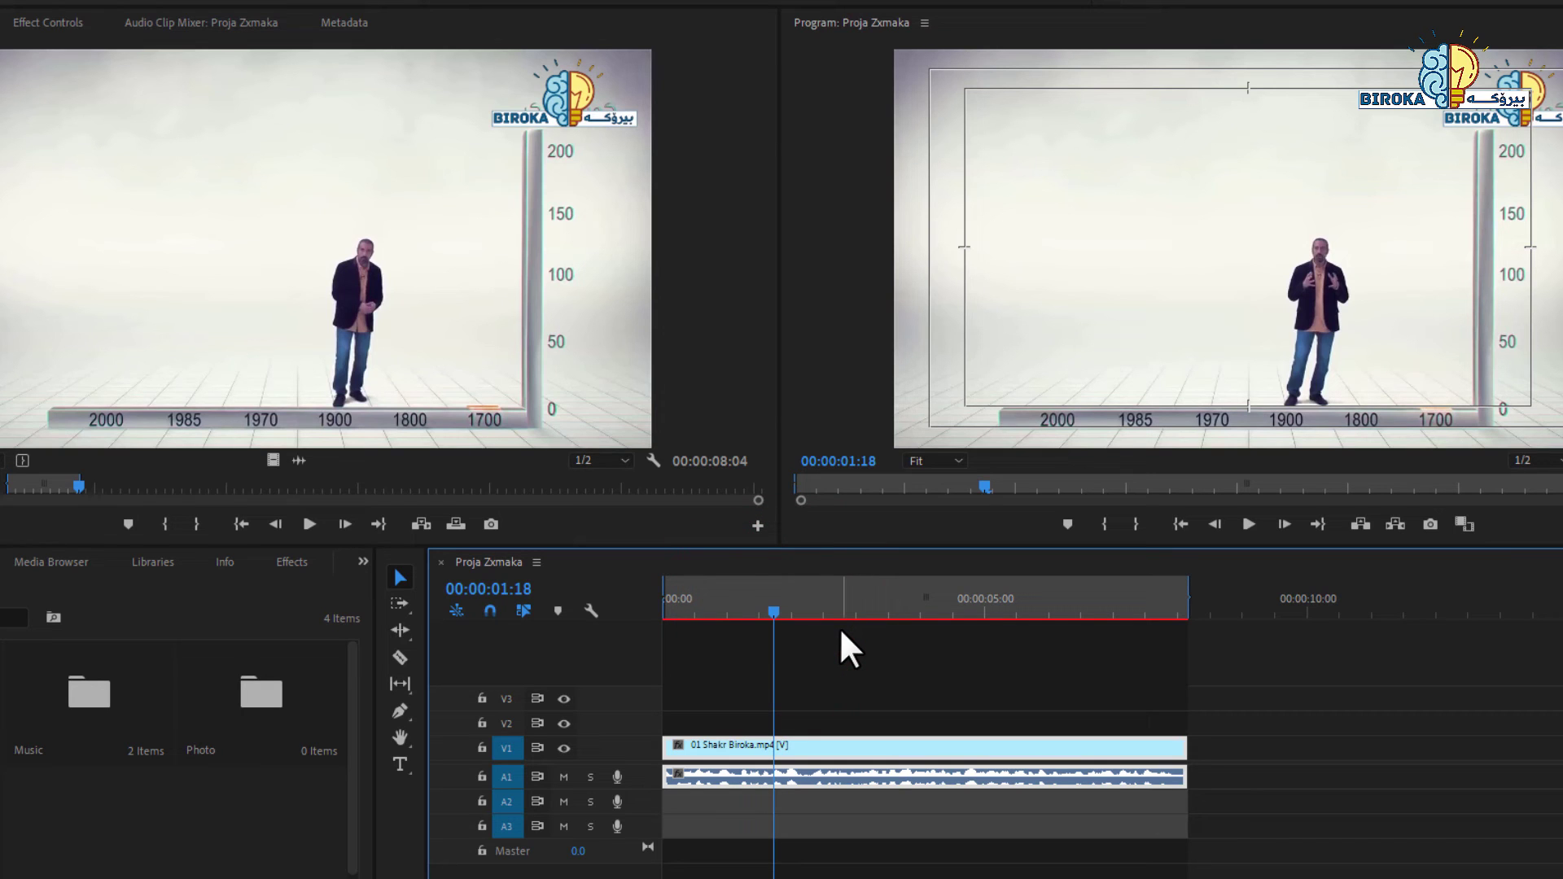
Activate the Selection tool, clear the timeline selection and reselect the 01 Shakr Biroka.mp4 clip on track V1.
{"action": "left_click", "coordinate": [407, 573]}
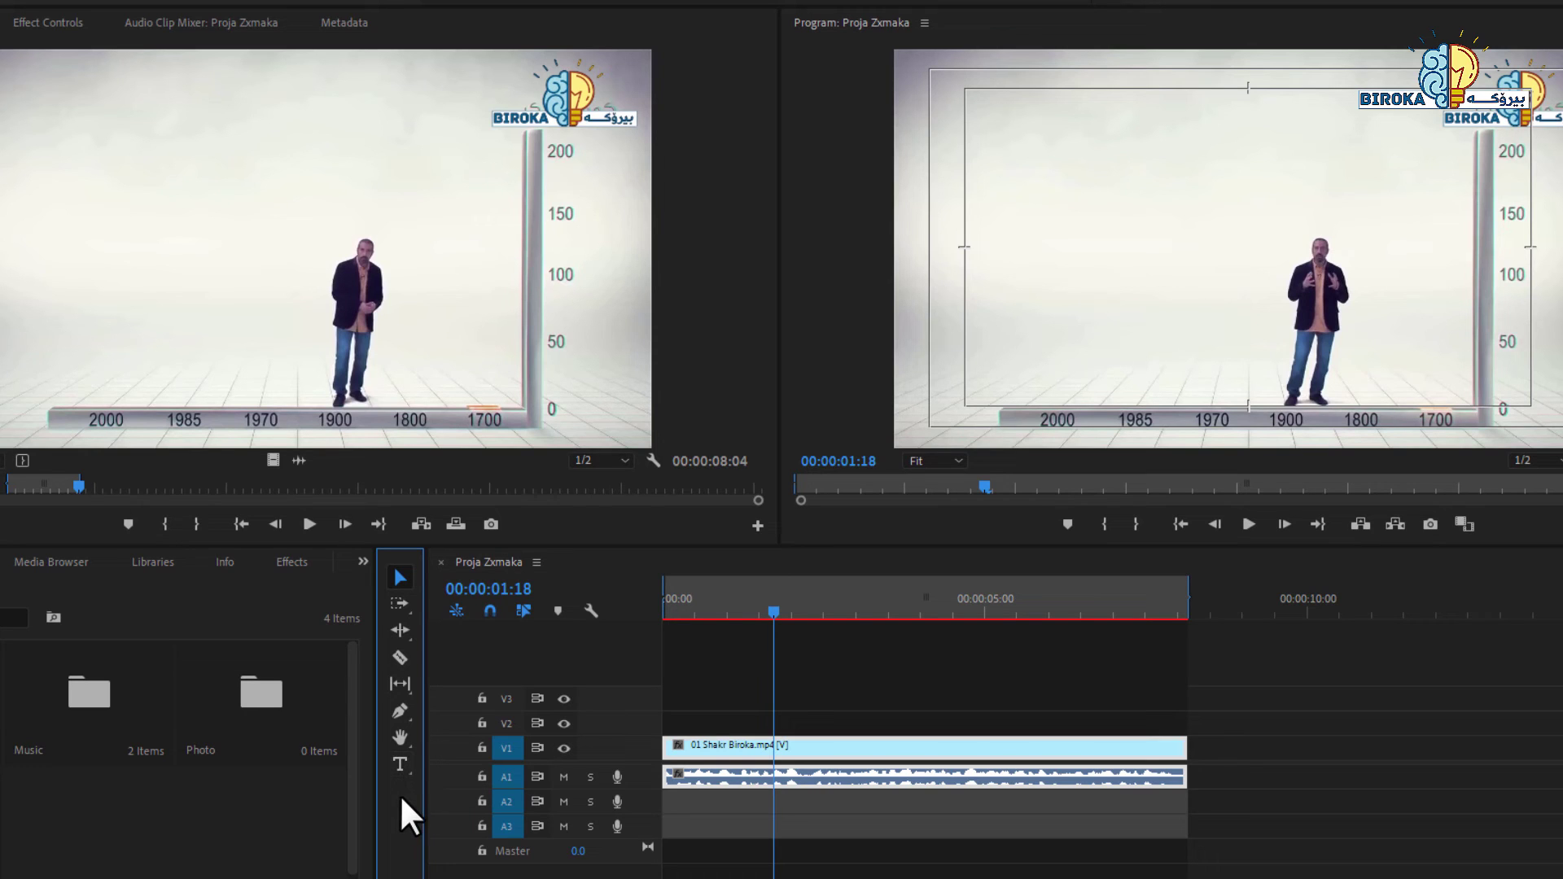
{"action": "left_click", "coordinate": [396, 802]}
{"action": "left_click", "coordinate": [1121, 694]}
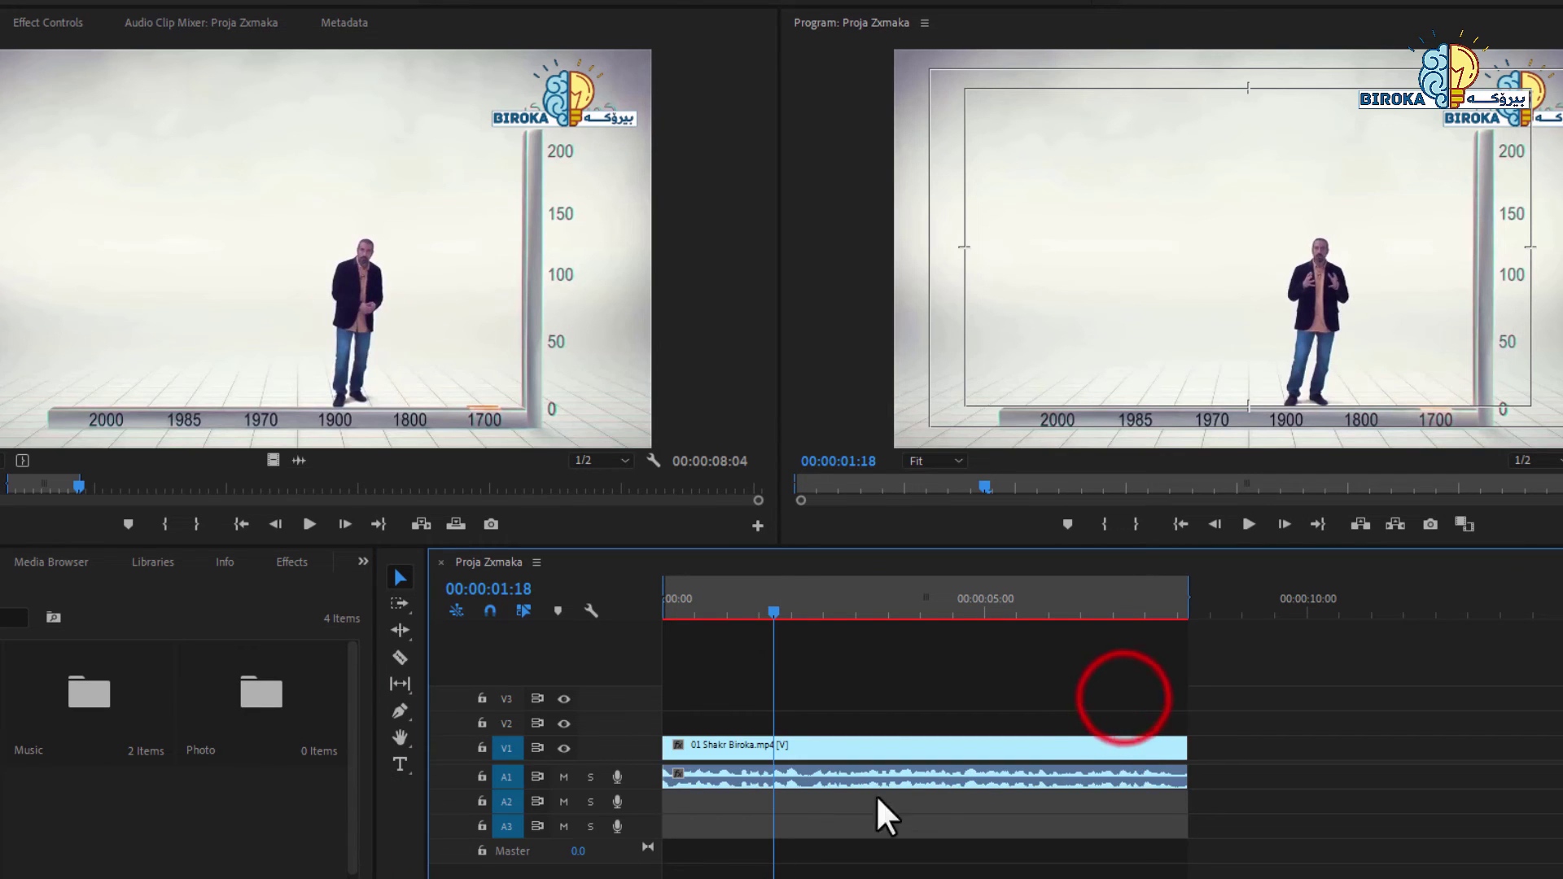
{"action": "left_click", "coordinate": [708, 749]}
{"action": "left_click", "coordinate": [635, 749]}
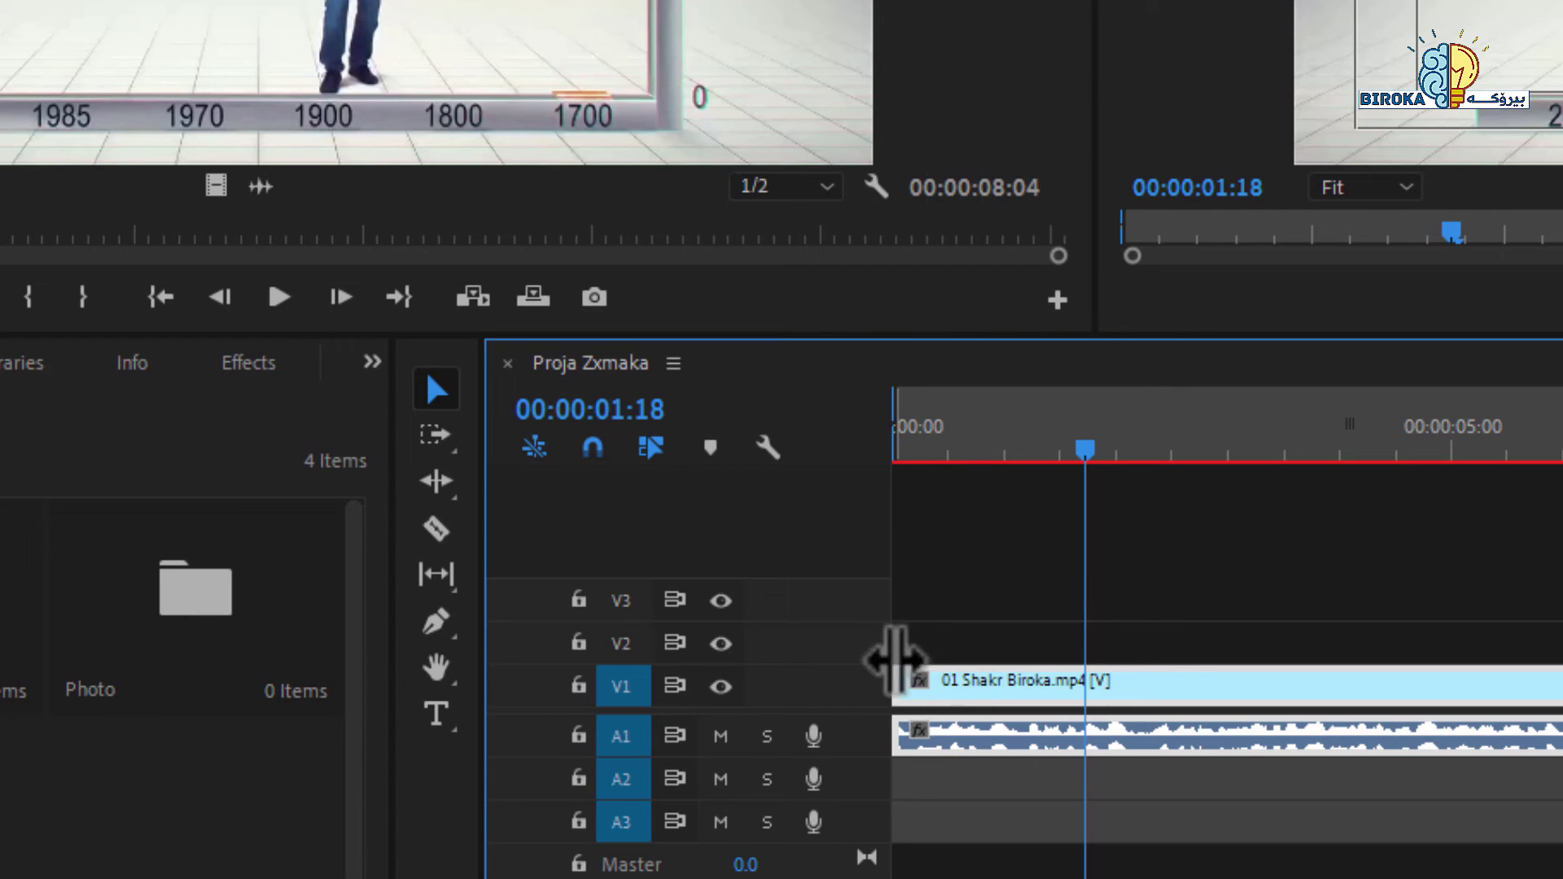
{"action": "left_click", "coordinate": [936, 680]}
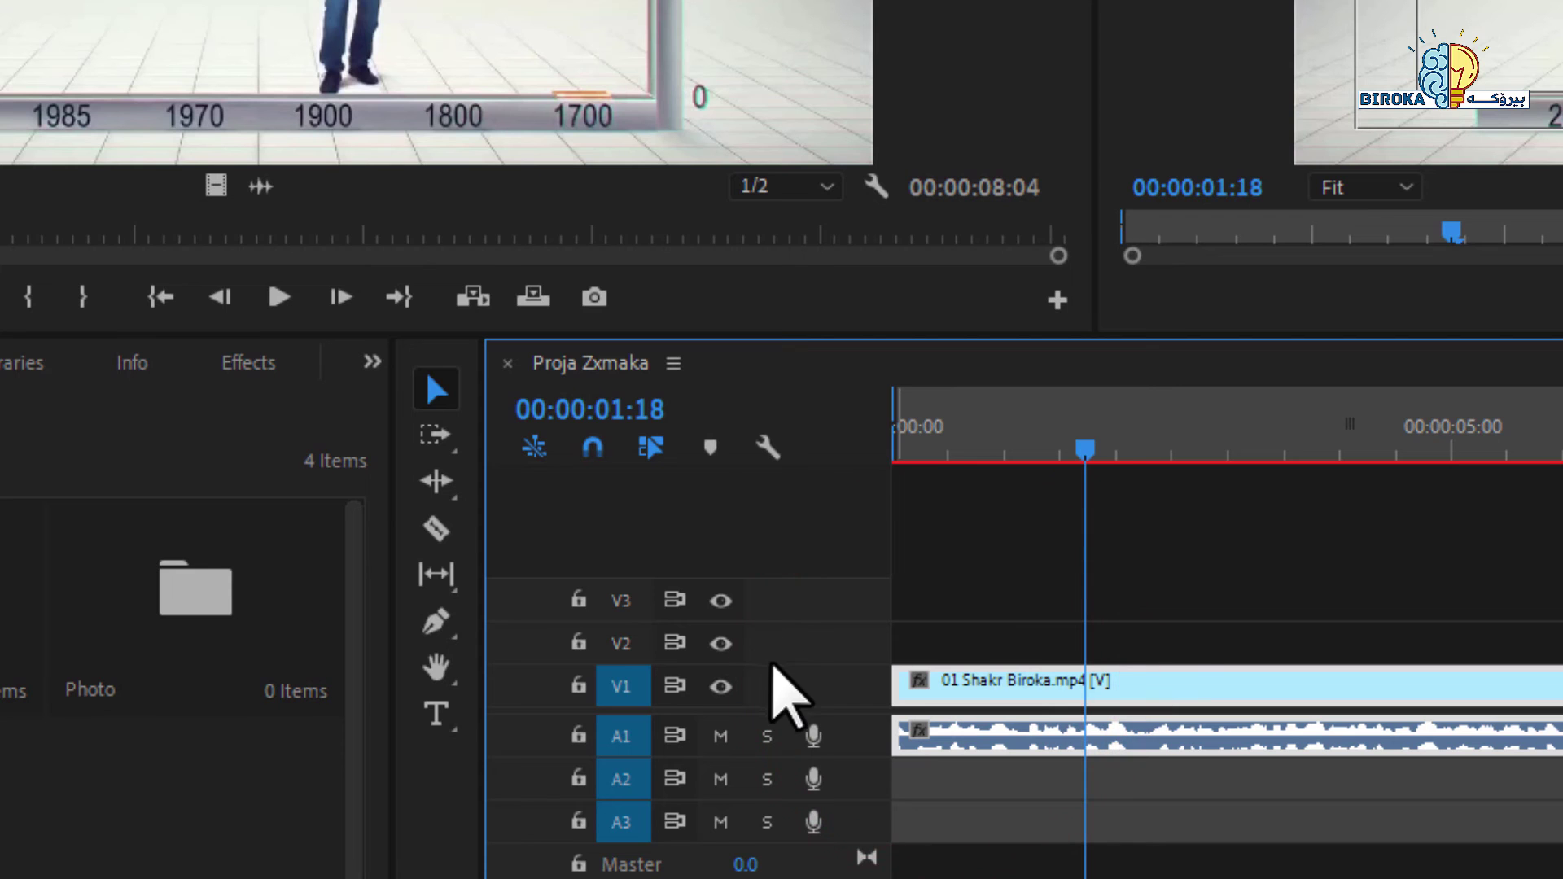
Increase the heights of tracks V1 and A1 to show the clip's thumbnail and its two-channel audio waveform.
{"action": "left_click_drag", "start_coordinate": [809, 664], "coordinate": [809, 606]}
{"action": "left_click", "coordinate": [1174, 656]}
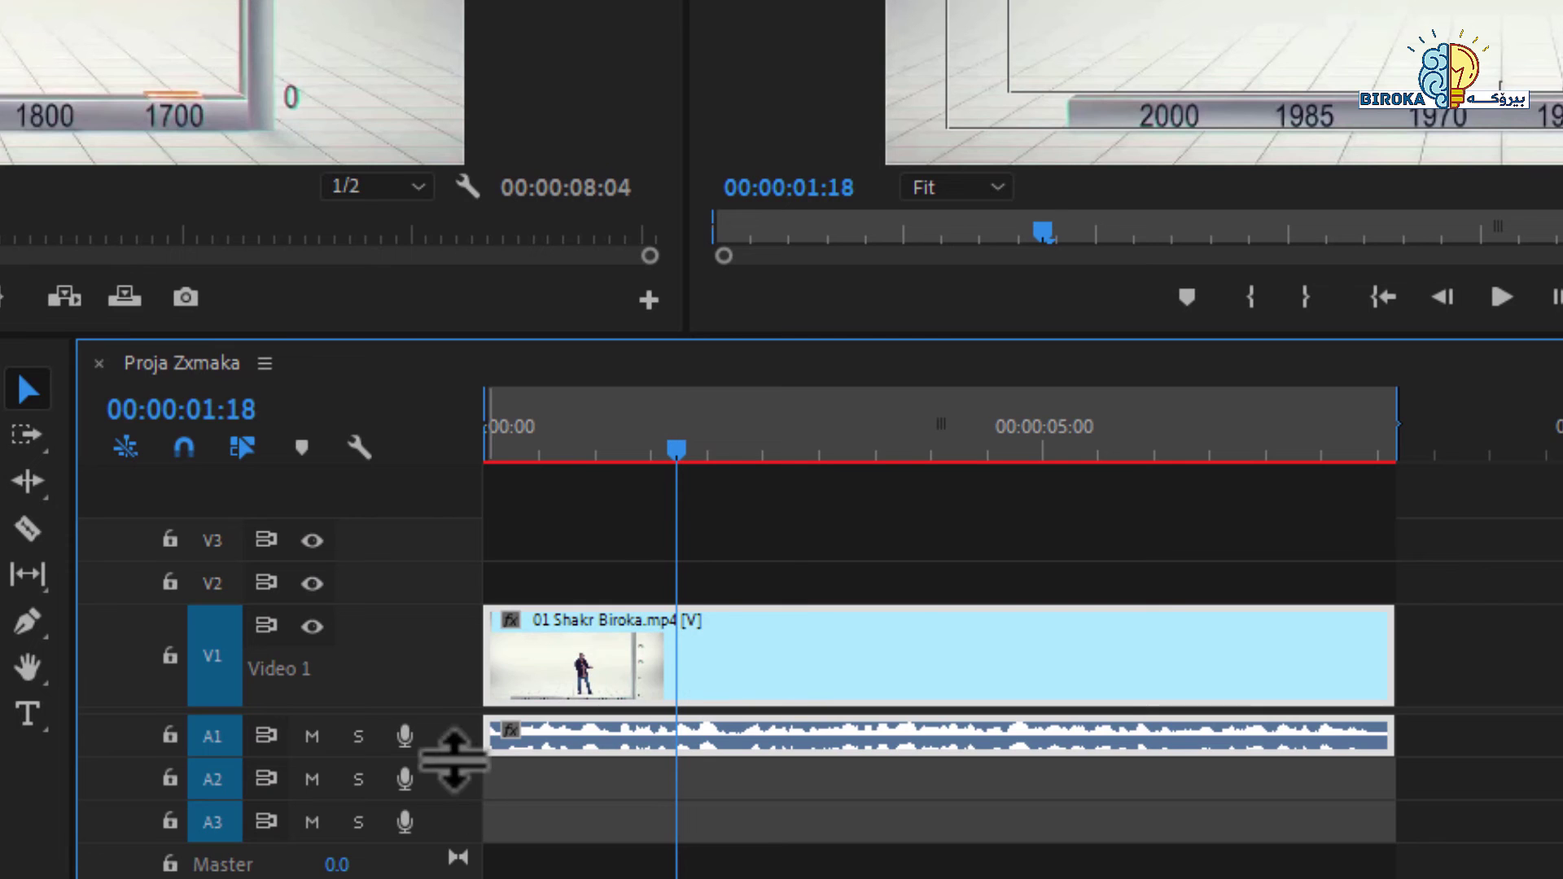
{"action": "left_click_drag", "start_coordinate": [453, 757], "coordinate": [456, 845]}
{"action": "left_click", "coordinate": [541, 785]}
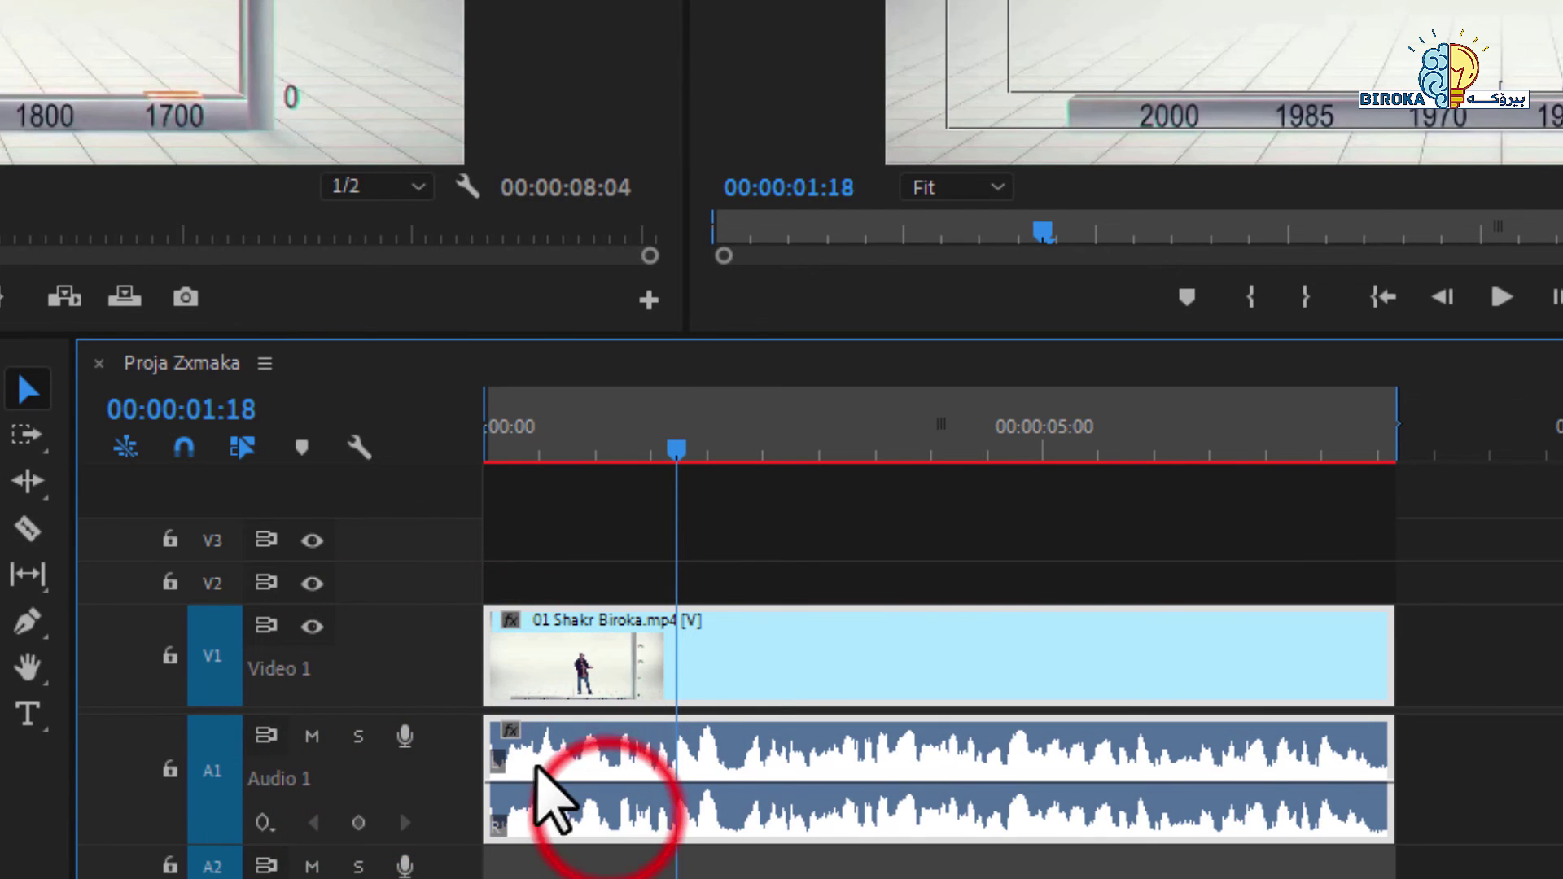
{"action": "left_click", "coordinate": [551, 822]}
{"action": "left_click", "coordinate": [854, 739]}
{"action": "left_click", "coordinate": [1204, 722]}
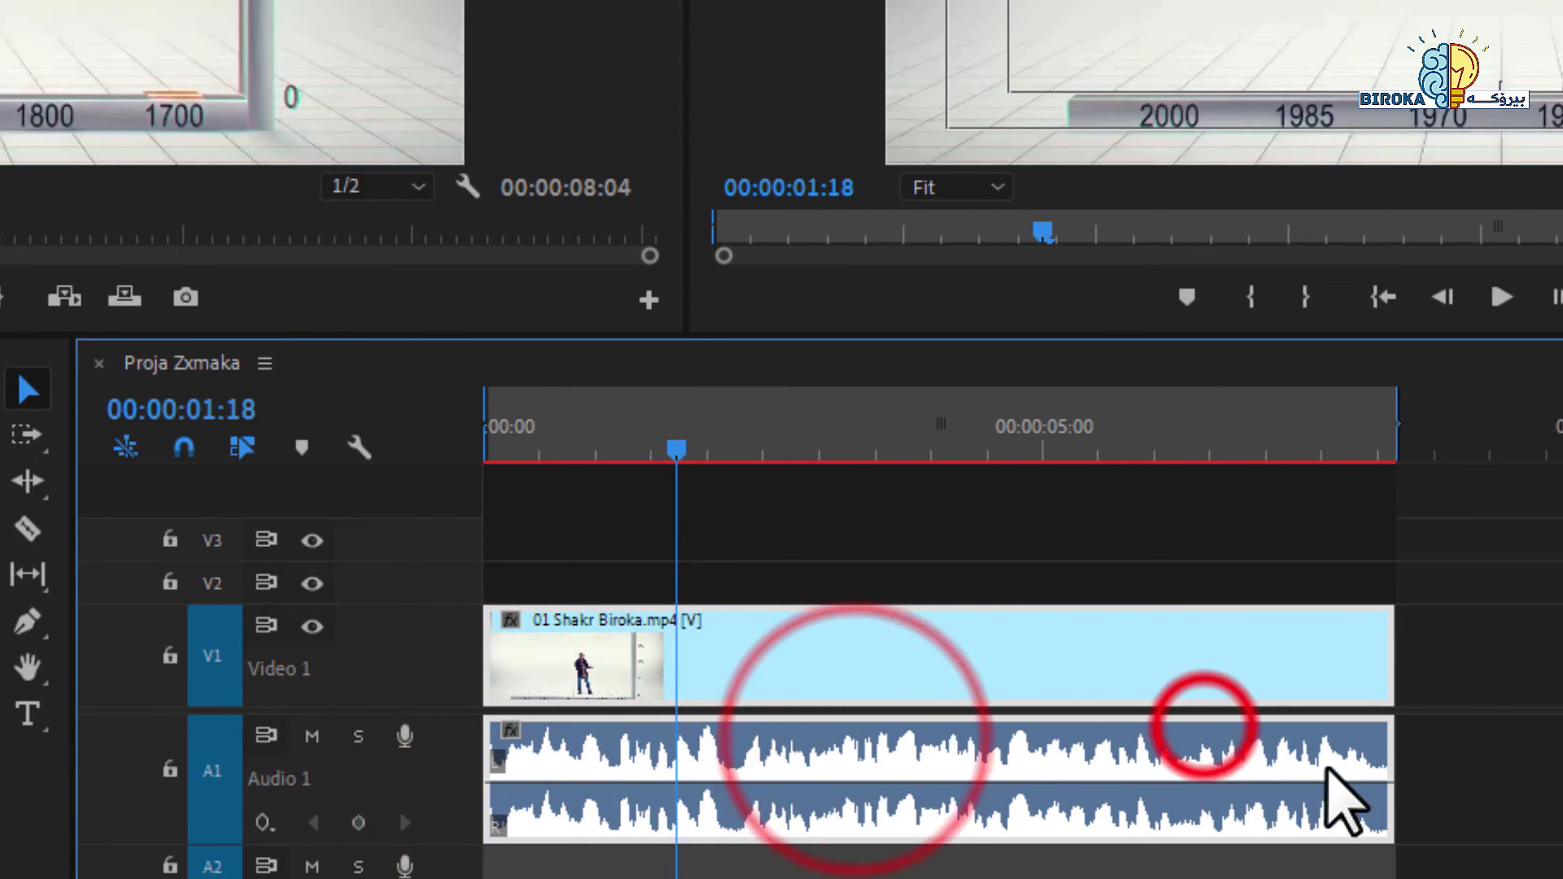
{"action": "left_click", "coordinate": [1326, 673]}
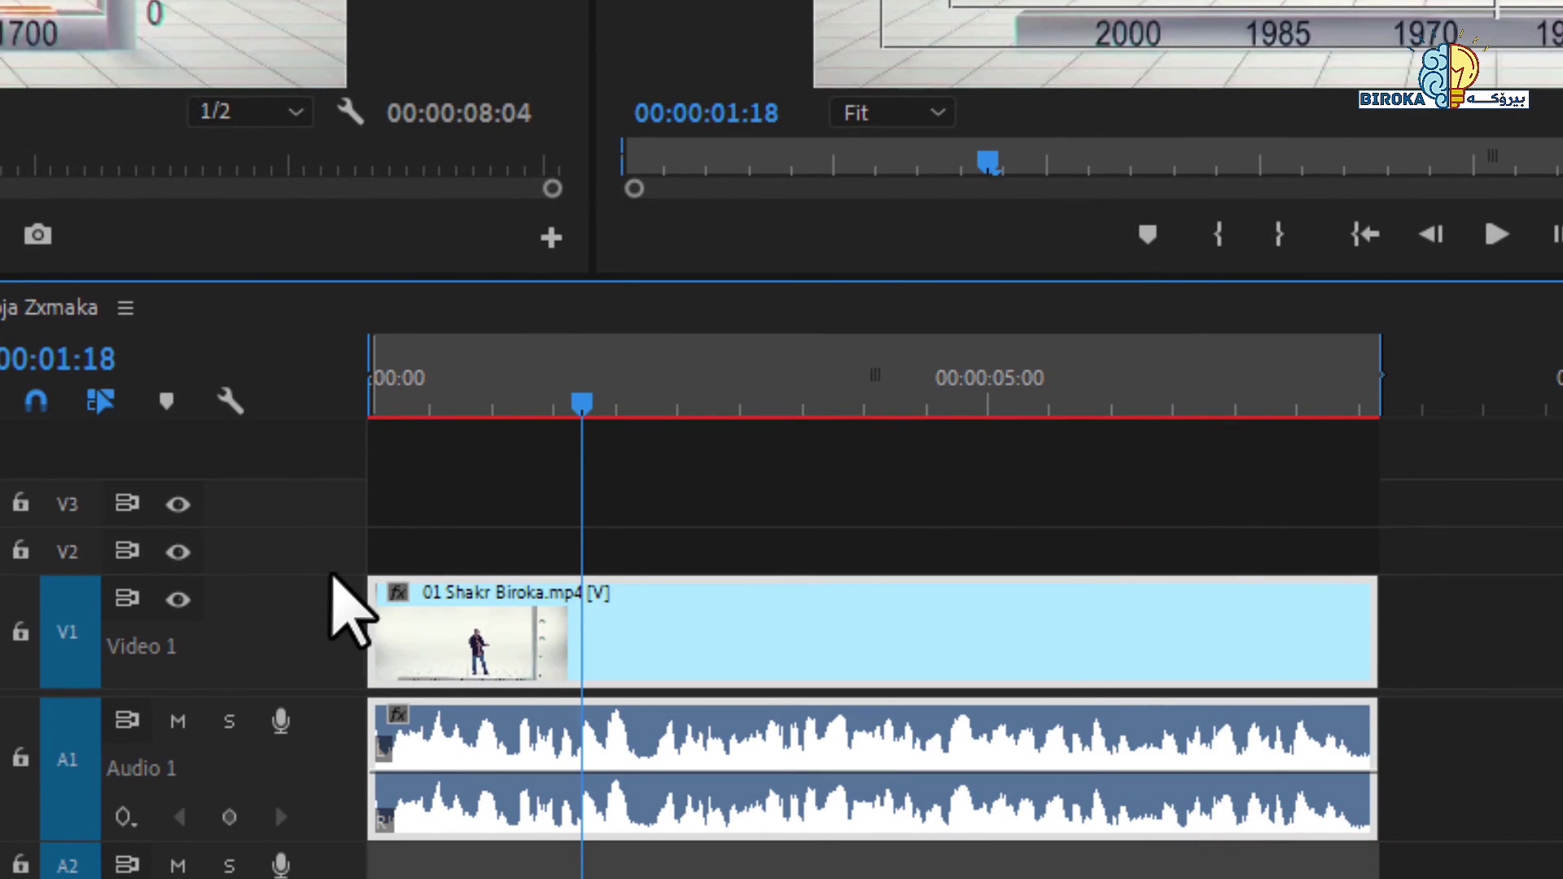
Collapse the V1 track back to its compact height.
{"action": "left_click_drag", "start_coordinate": [373, 587], "coordinate": [369, 640]}
{"action": "double_click", "coordinate": [339, 638]}
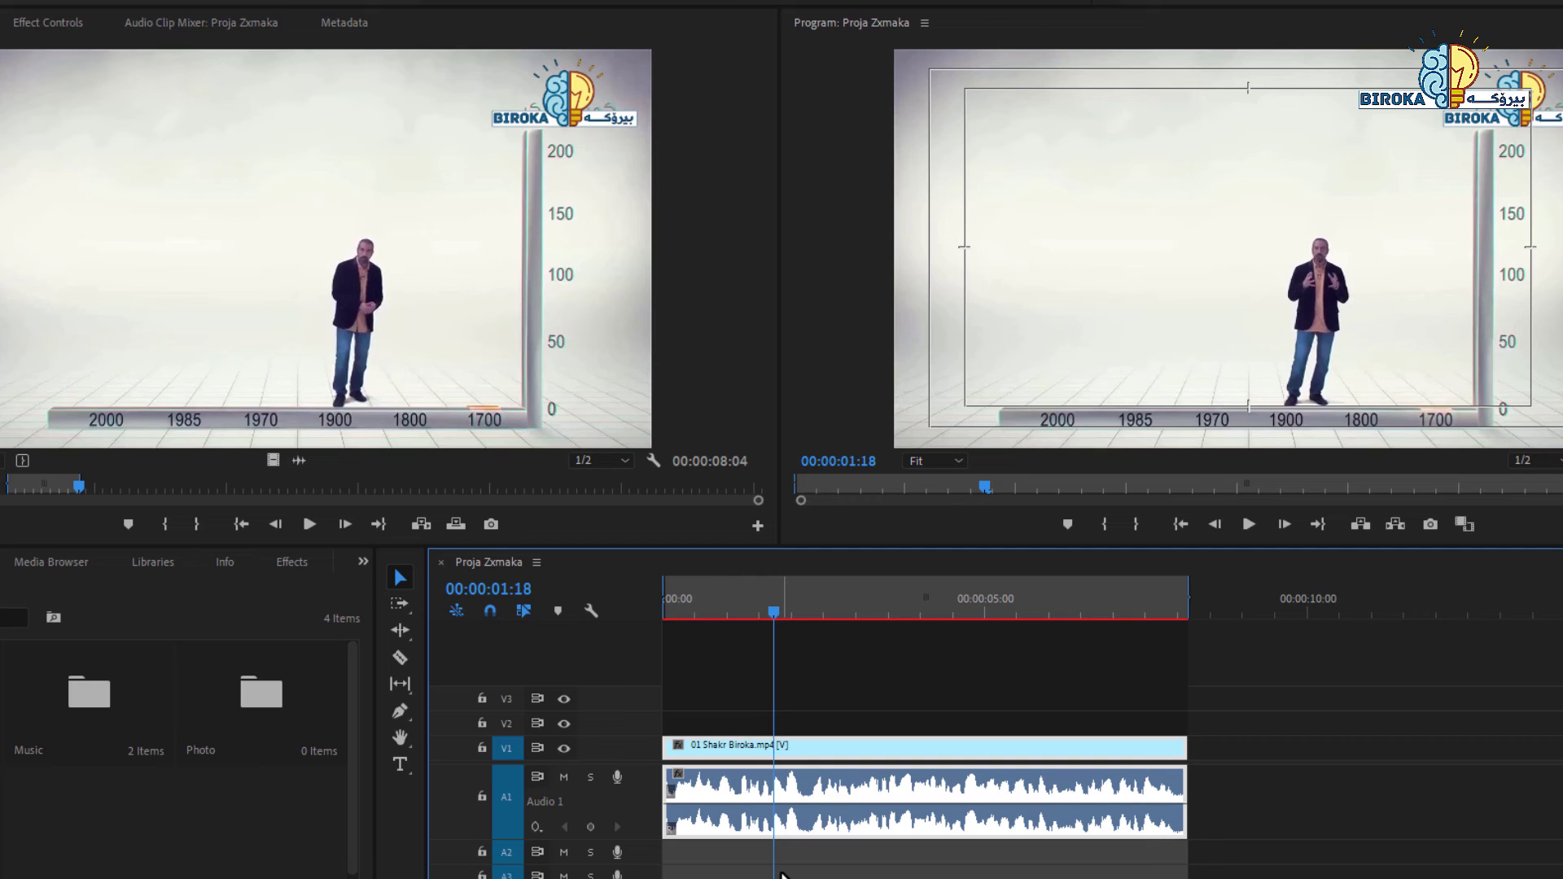
Give focus in turn to the Source, Project, Program and Timeline panels to examine the highlight around the active panel.
{"action": "left_click", "coordinate": [511, 343]}
{"action": "left_click", "coordinate": [250, 823]}
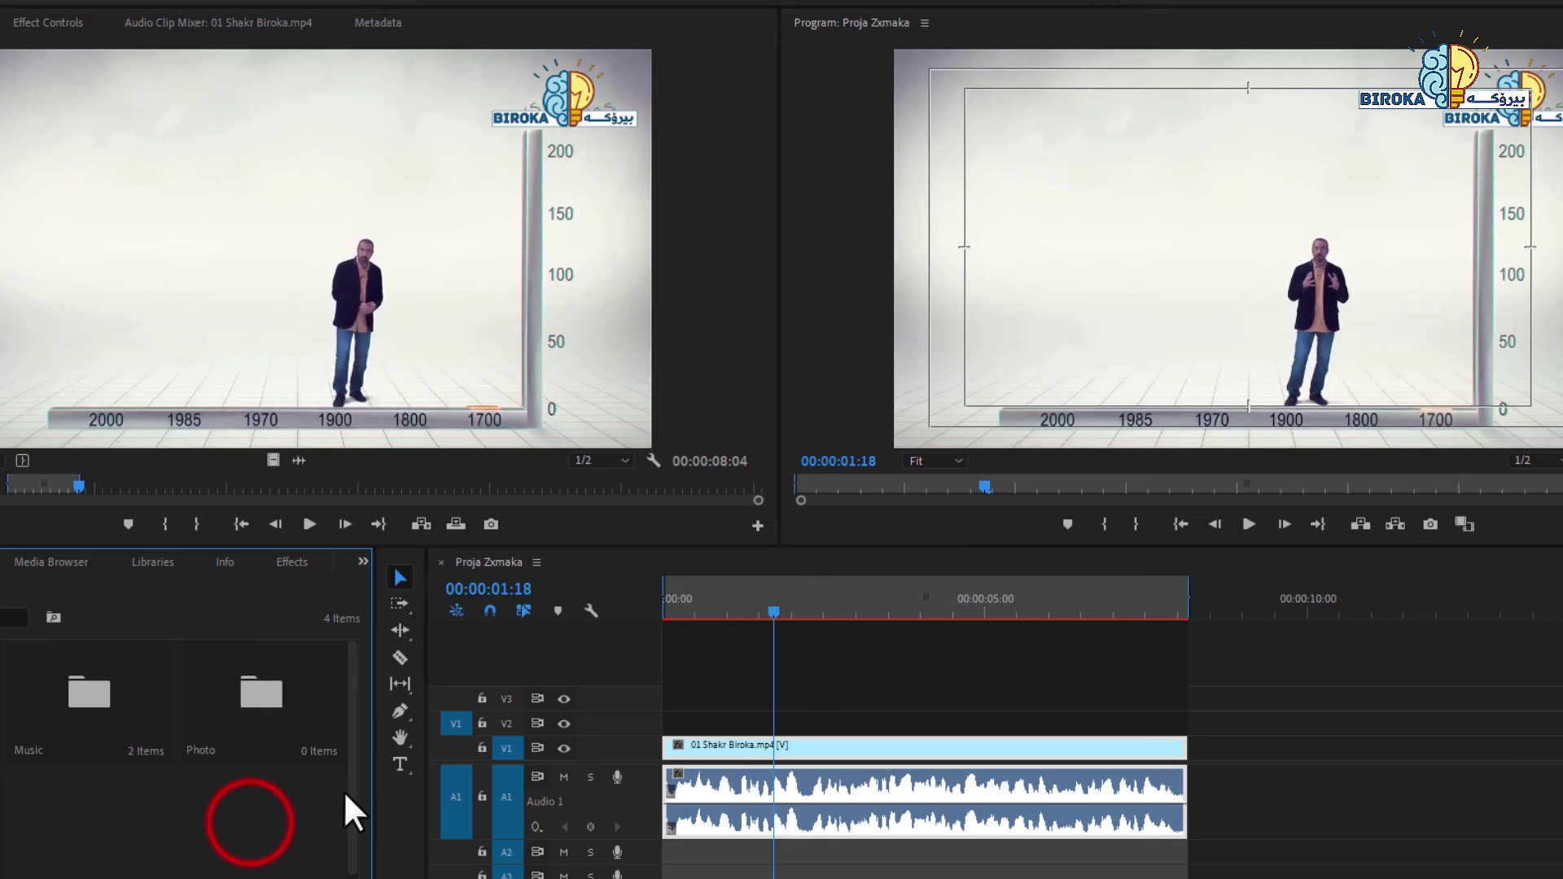
{"action": "left_click", "coordinate": [1058, 373]}
{"action": "left_click", "coordinate": [1251, 622]}
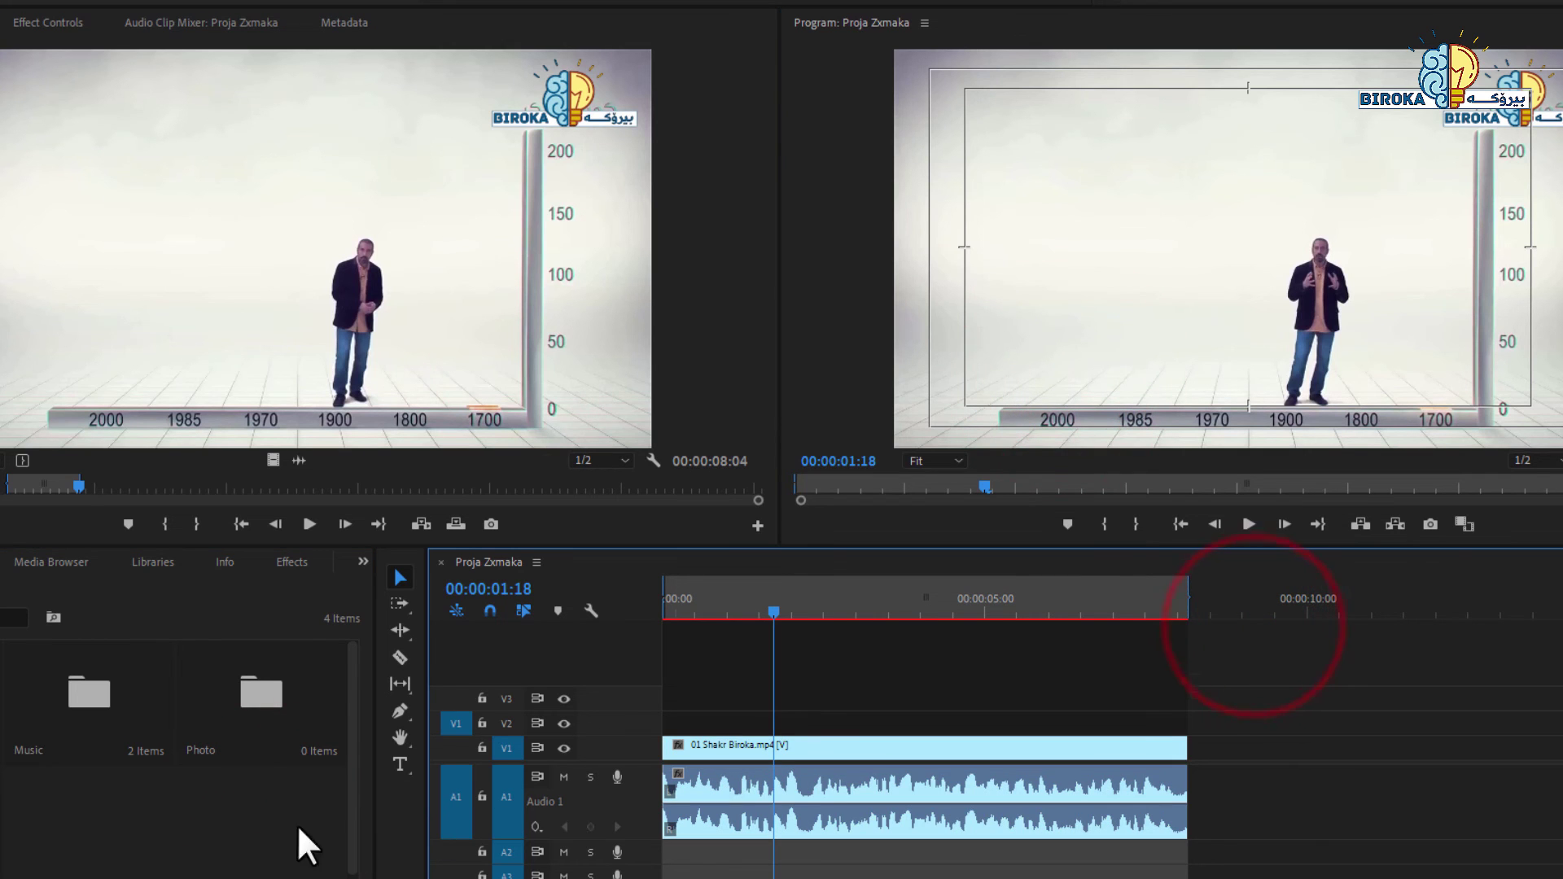
{"action": "left_click", "coordinate": [261, 824]}
{"action": "left_click", "coordinate": [687, 286]}
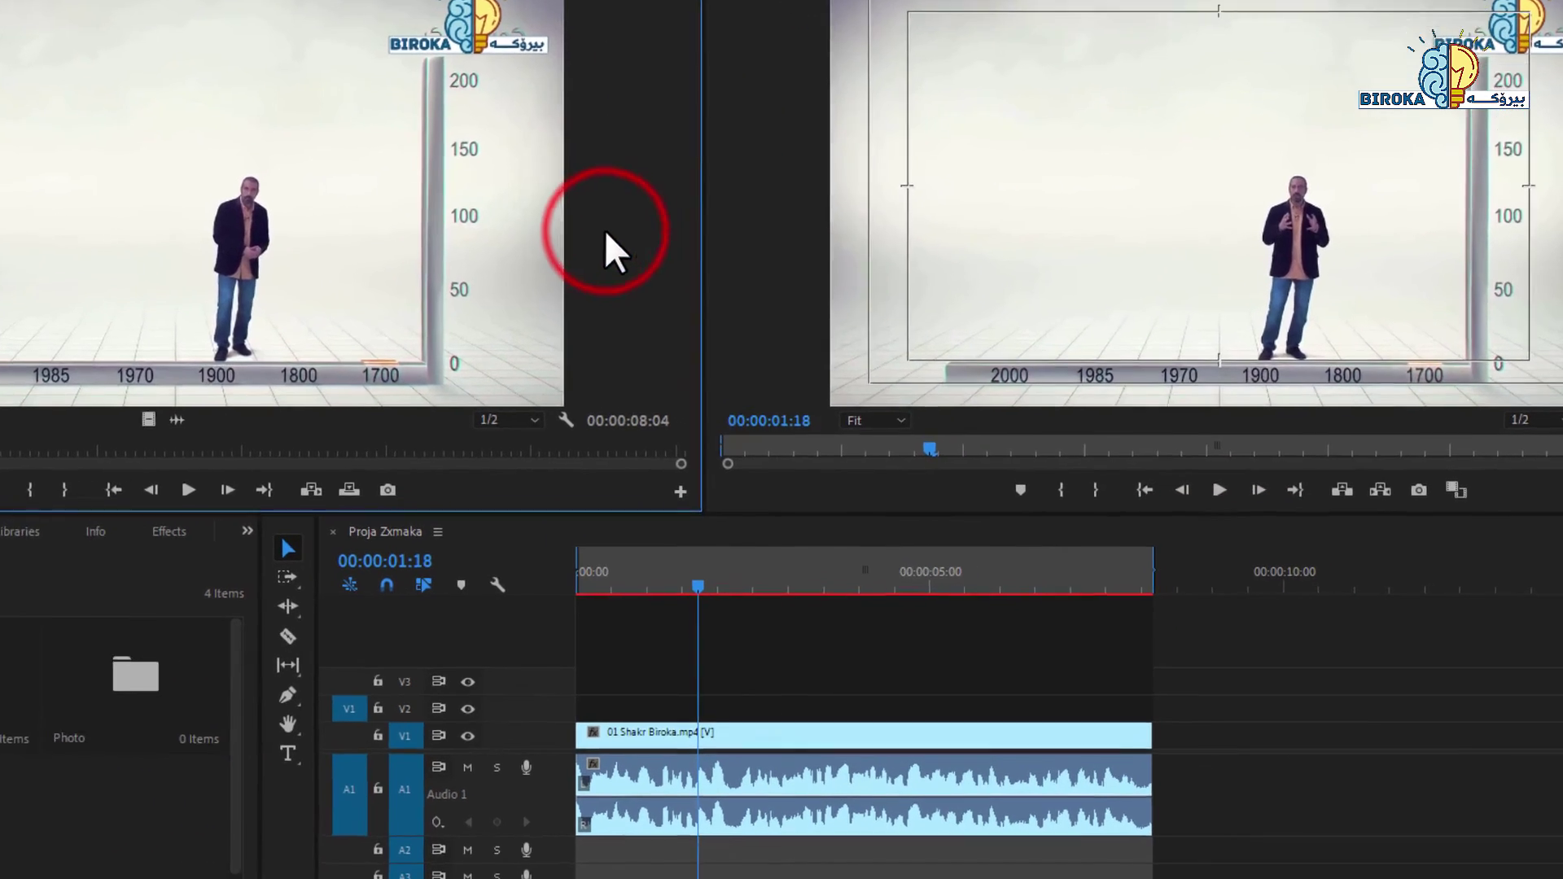
{"action": "left_click", "coordinate": [825, 381]}
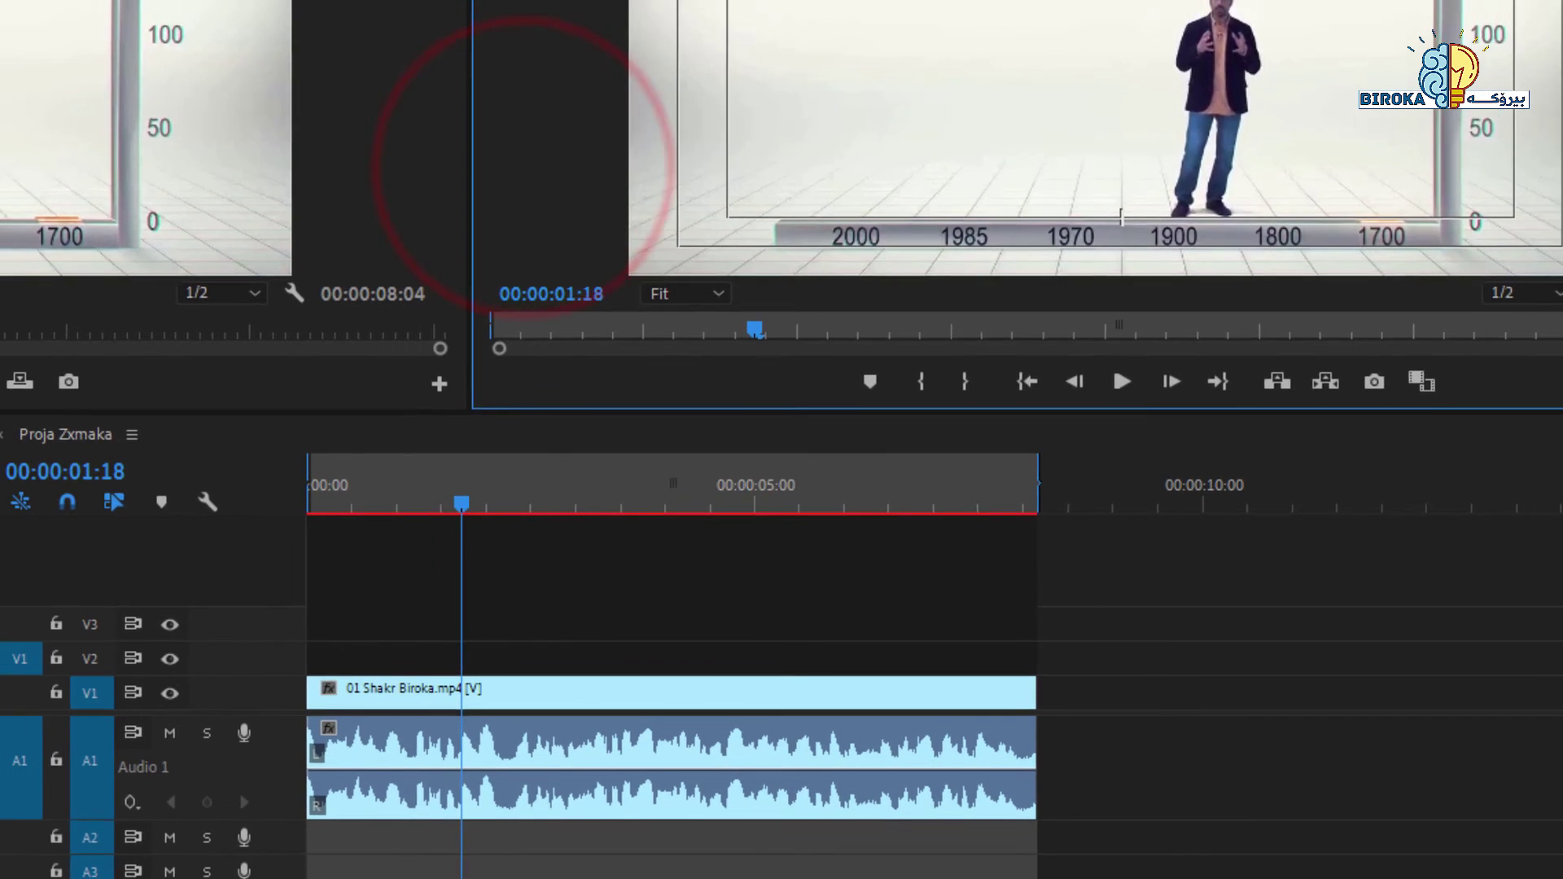
{"action": "left_click", "coordinate": [209, 794]}
{"action": "left_click", "coordinate": [334, 781]}
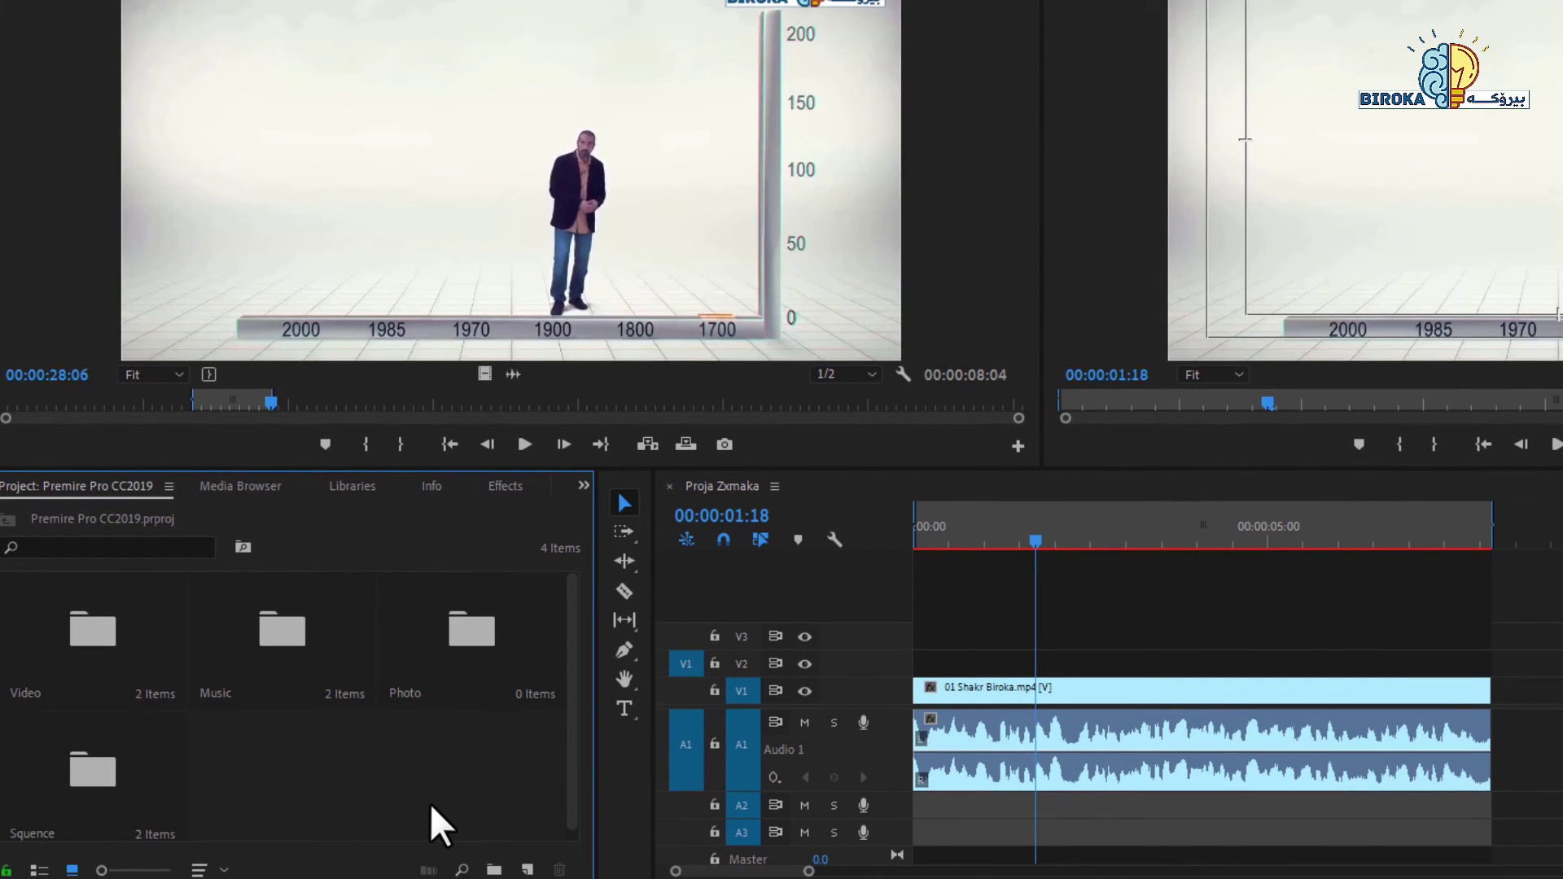
{"action": "left_click_drag", "start_coordinate": [570, 650], "coordinate": [571, 701]}
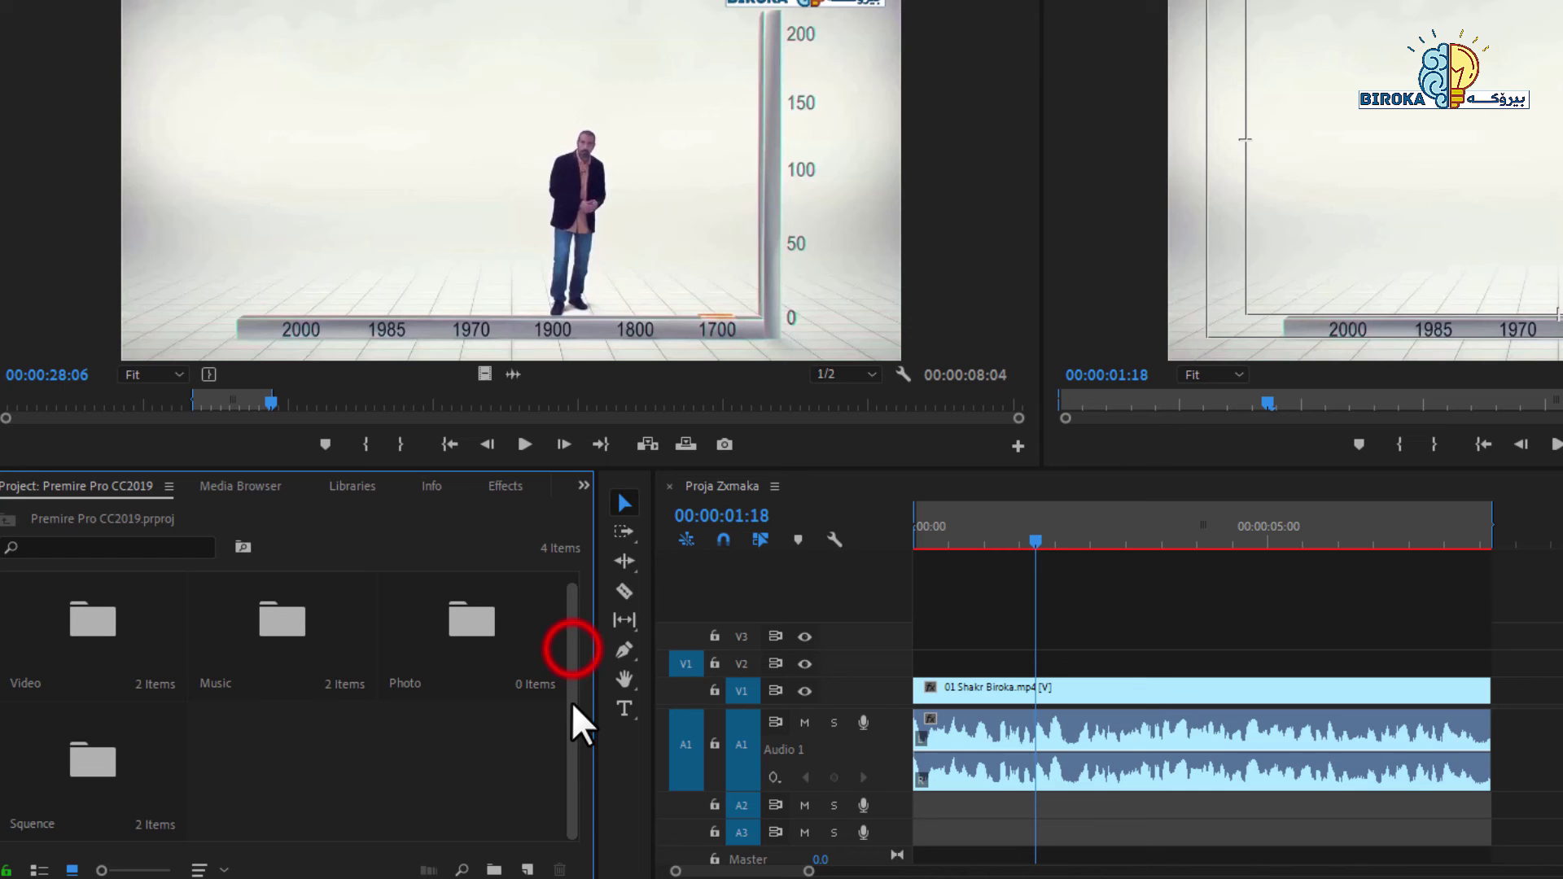
{"action": "left_click", "coordinate": [475, 760]}
{"action": "left_click", "coordinate": [872, 442]}
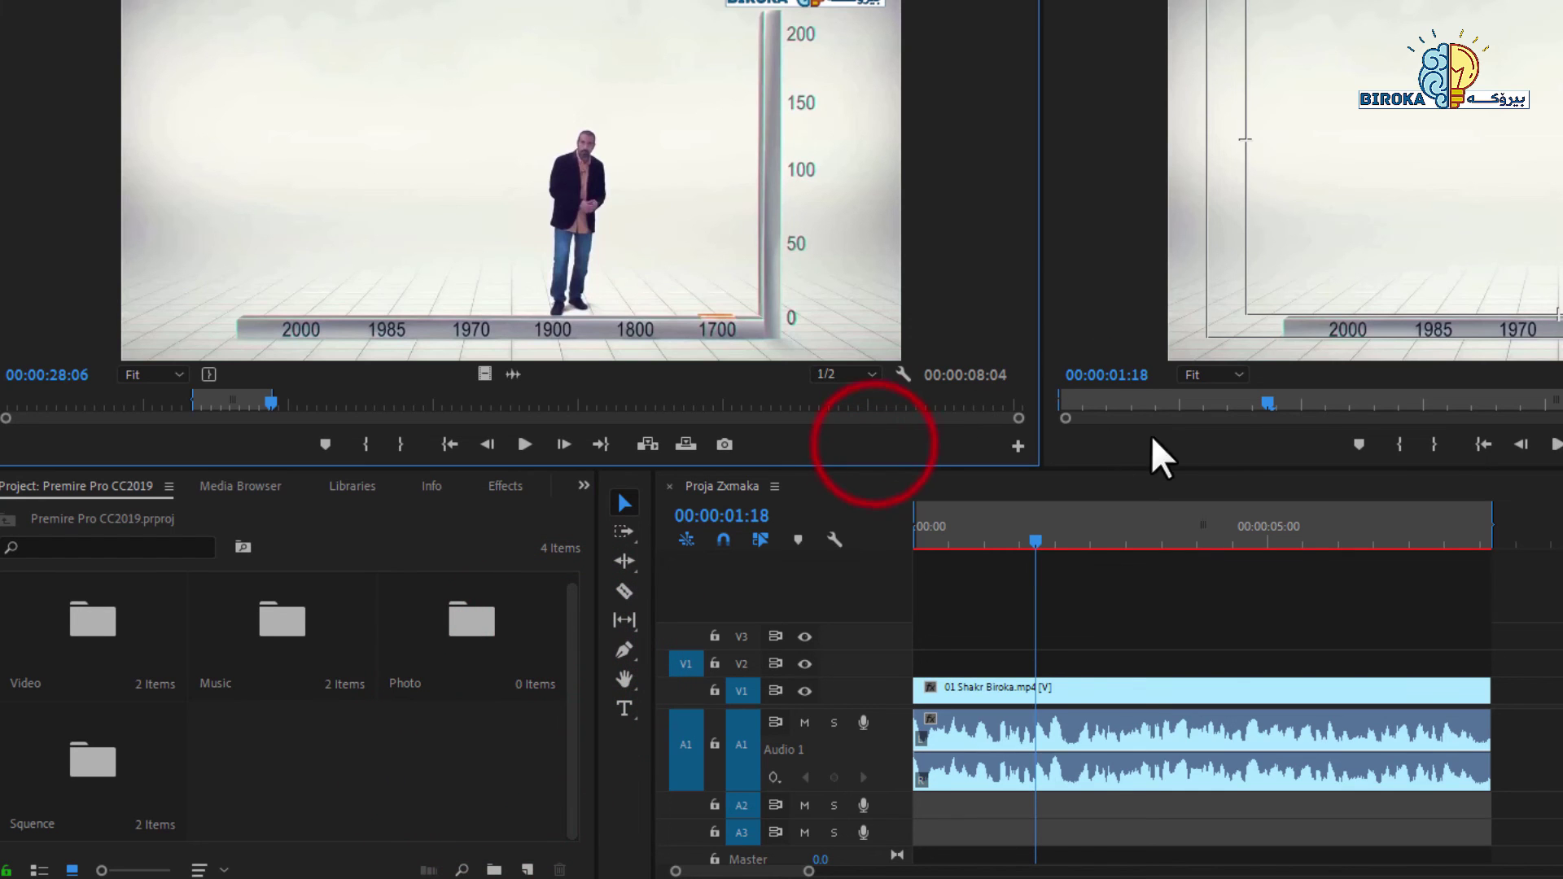
{"action": "left_click", "coordinate": [1180, 462]}
{"action": "left_click", "coordinate": [936, 458]}
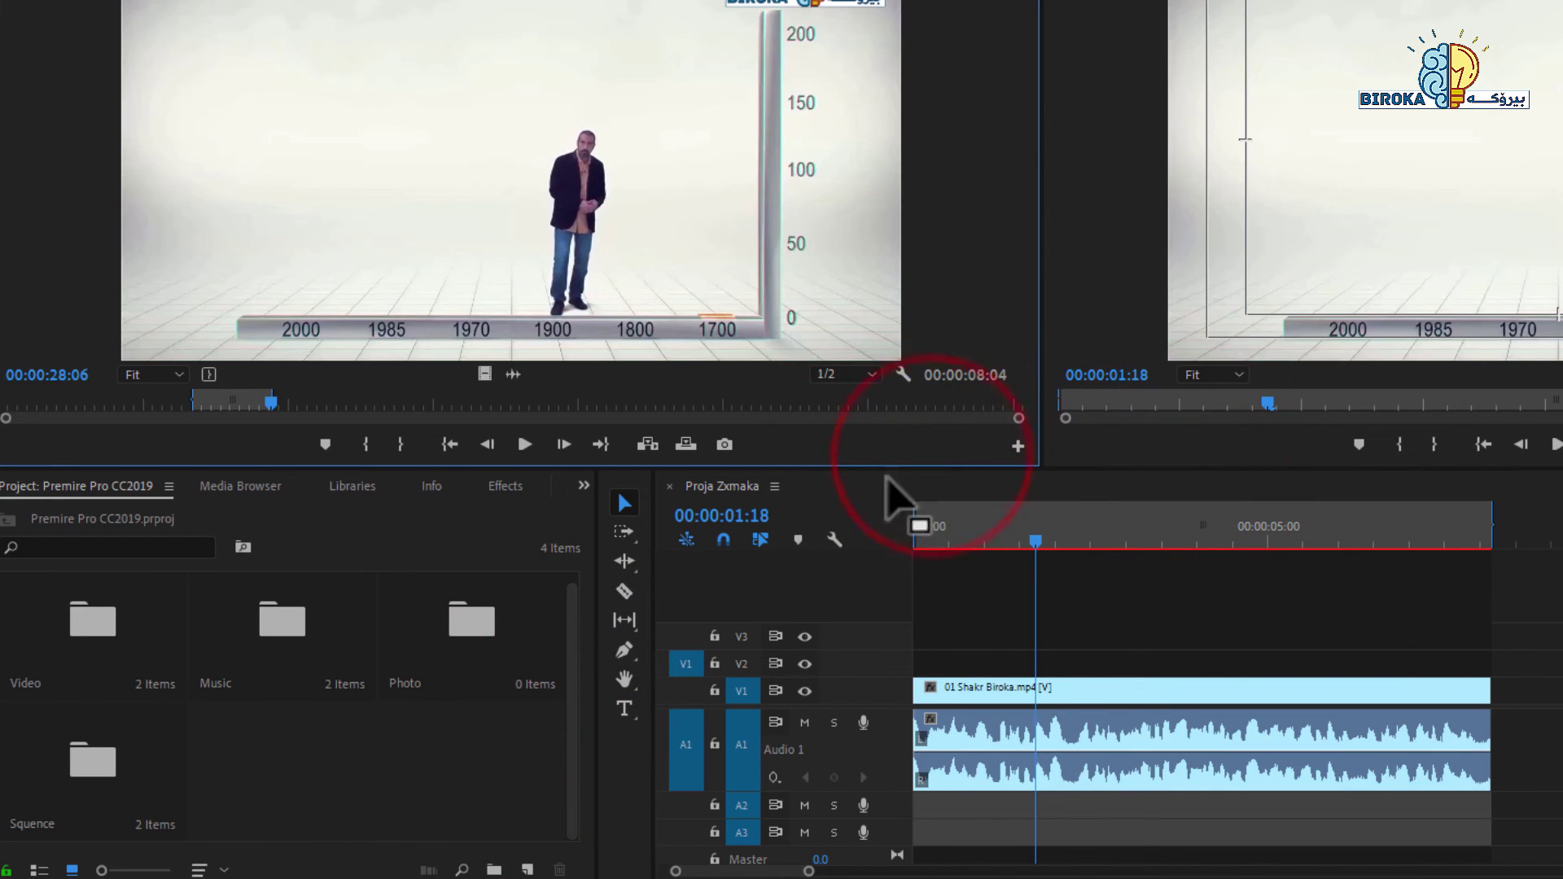
Zoom the timeline in on the clip and move the playhead in stages to 00:00:03:08.
{"action": "left_click_drag", "start_coordinate": [804, 869], "coordinate": [779, 876]}
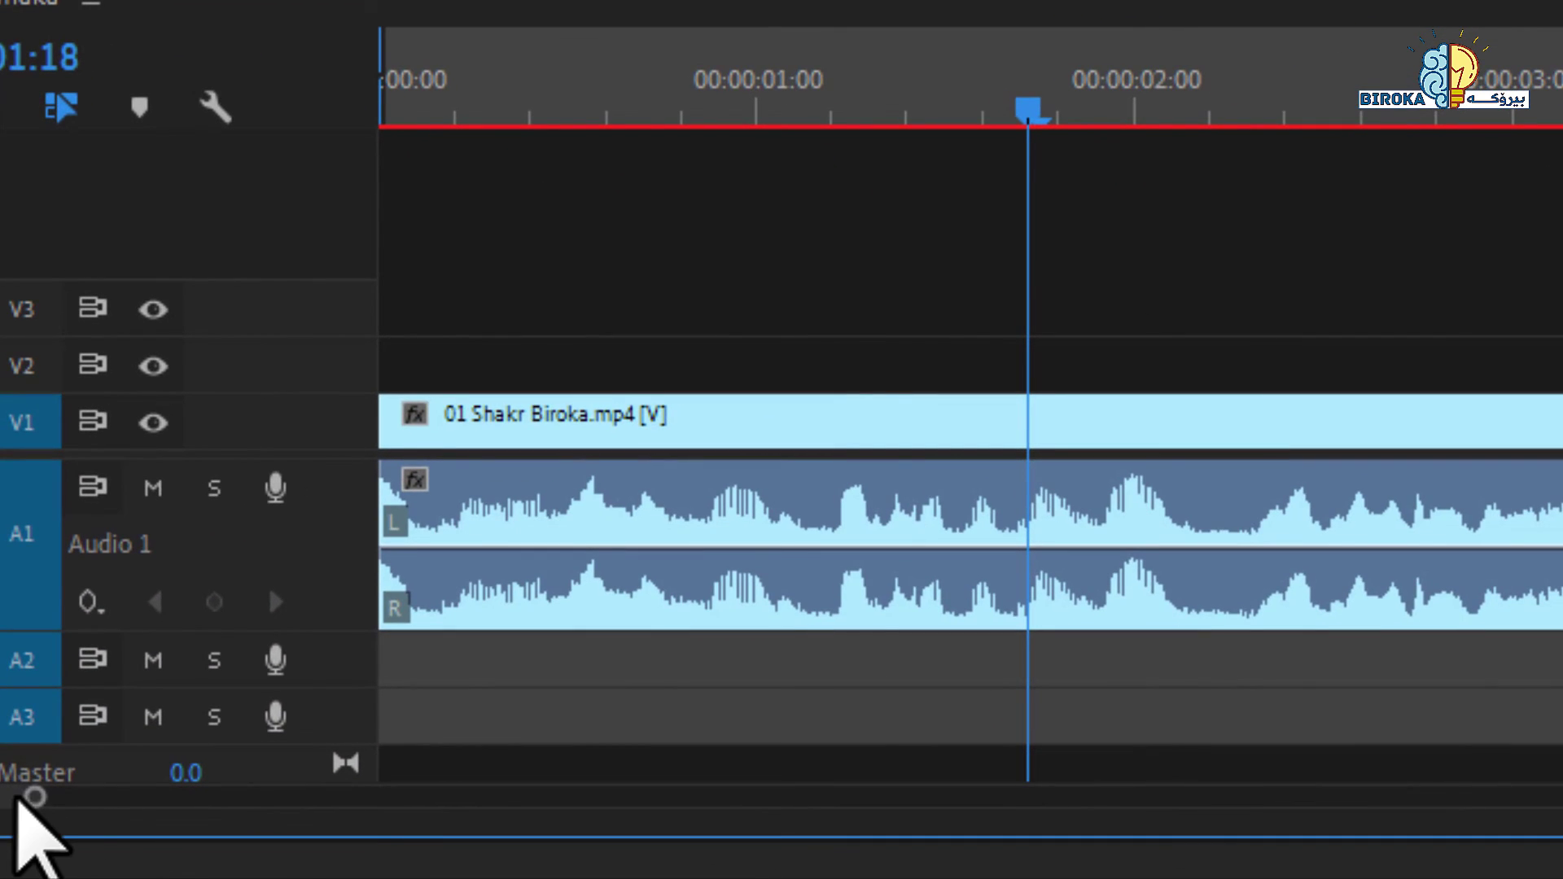
{"action": "left_click", "coordinate": [21, 802]}
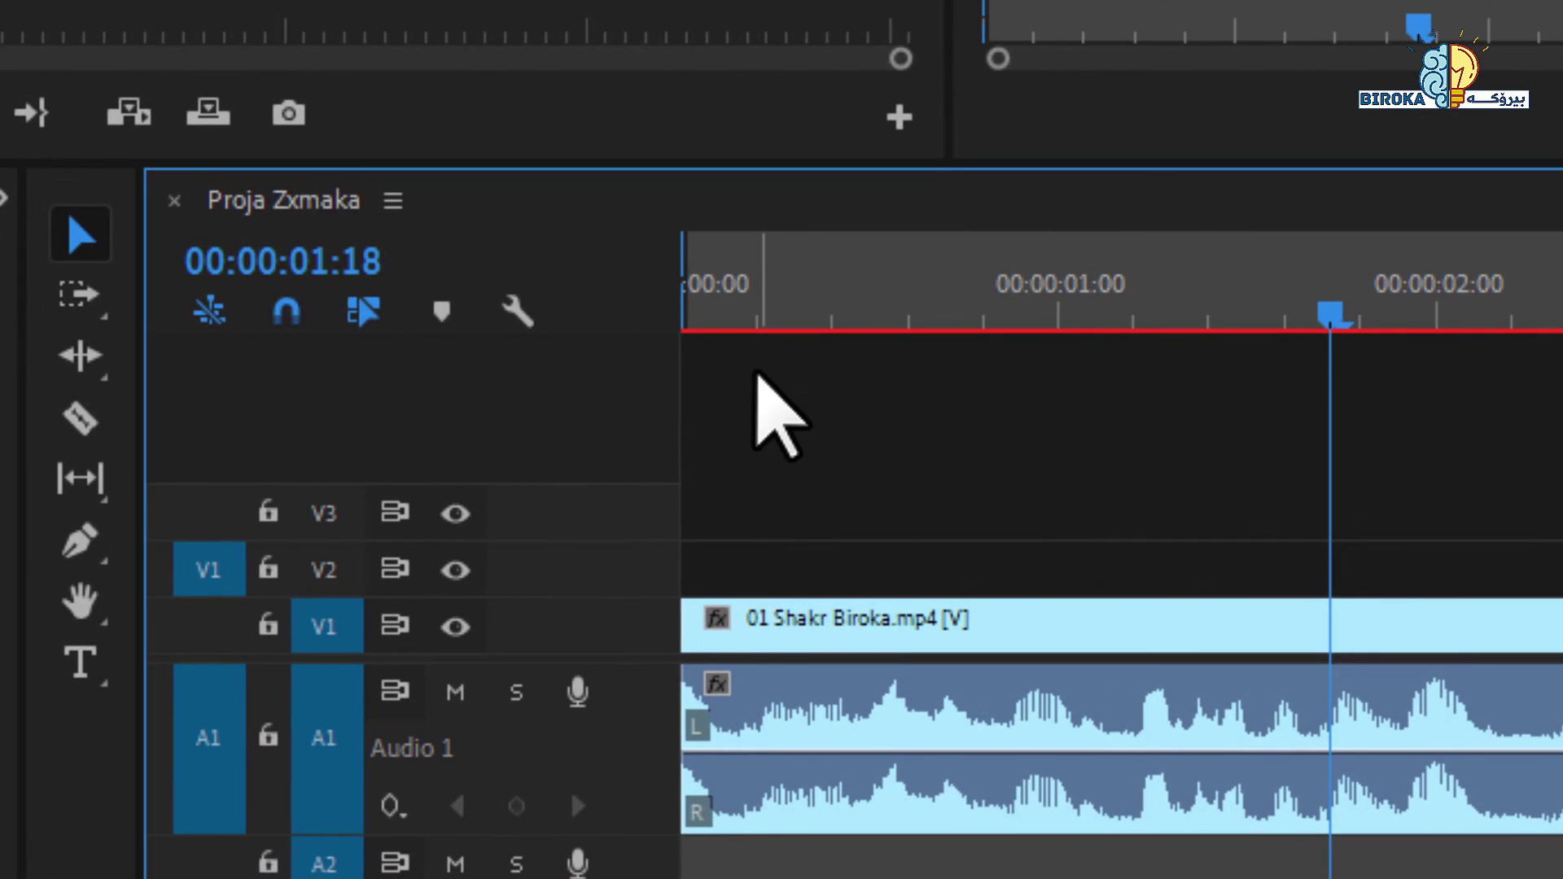
{"action": "left_click", "coordinate": [478, 107]}
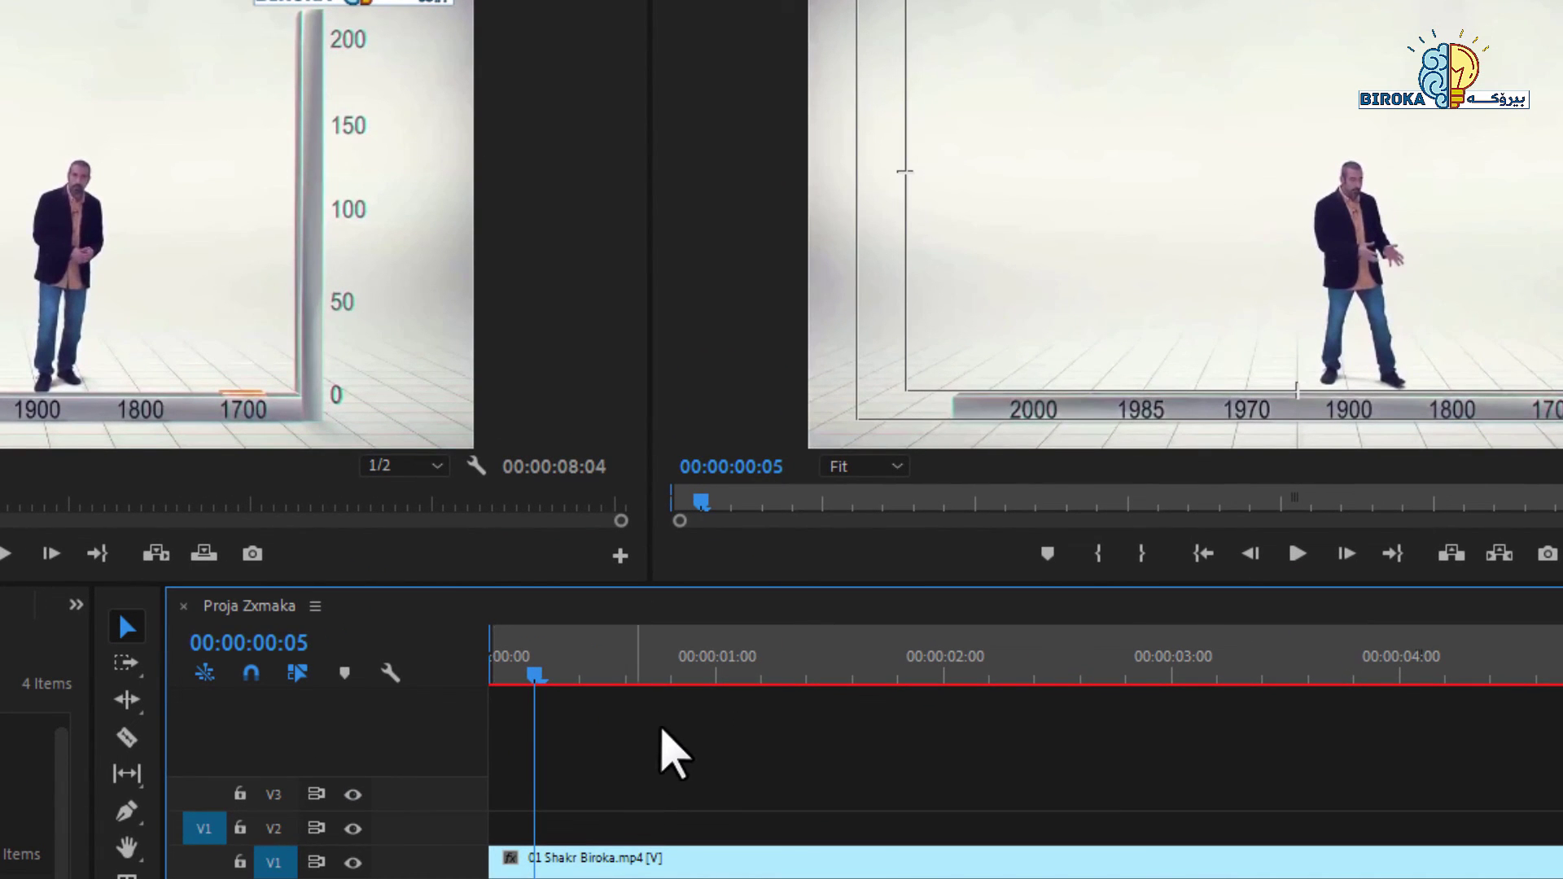
{"action": "left_click", "coordinate": [621, 675]}
{"action": "left_click", "coordinate": [750, 676]}
{"action": "left_click", "coordinate": [963, 675]}
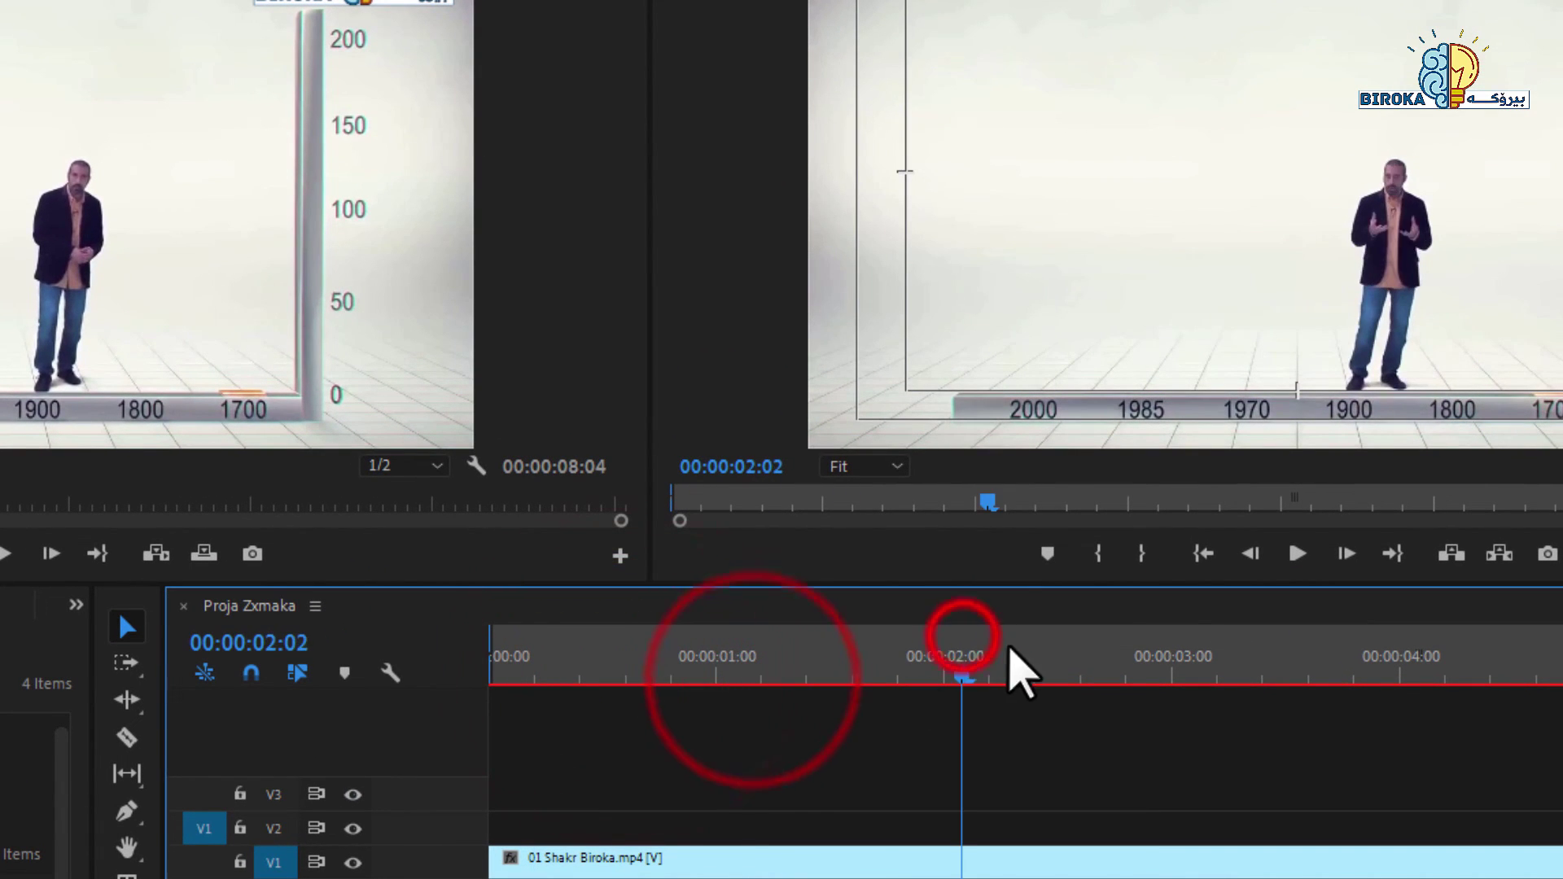
{"action": "left_click", "coordinate": [1035, 676]}
{"action": "left_click", "coordinate": [1246, 665]}
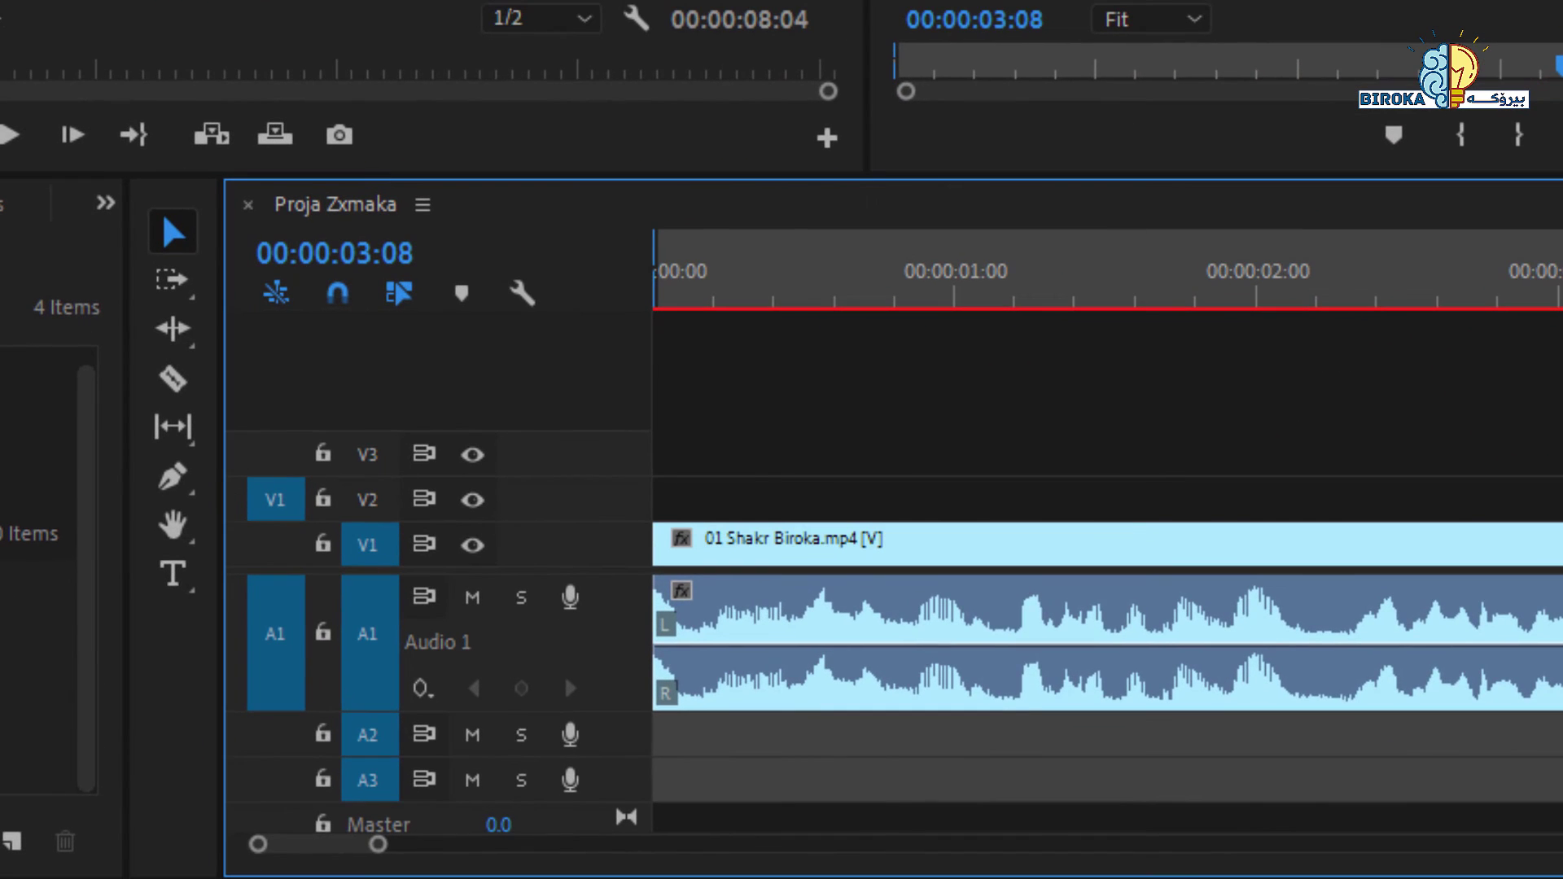
Zoom the timeline out until the whole clip fits and reduce the height of audio track A1.
{"action": "left_click_drag", "start_coordinate": [378, 845], "coordinate": [461, 847]}
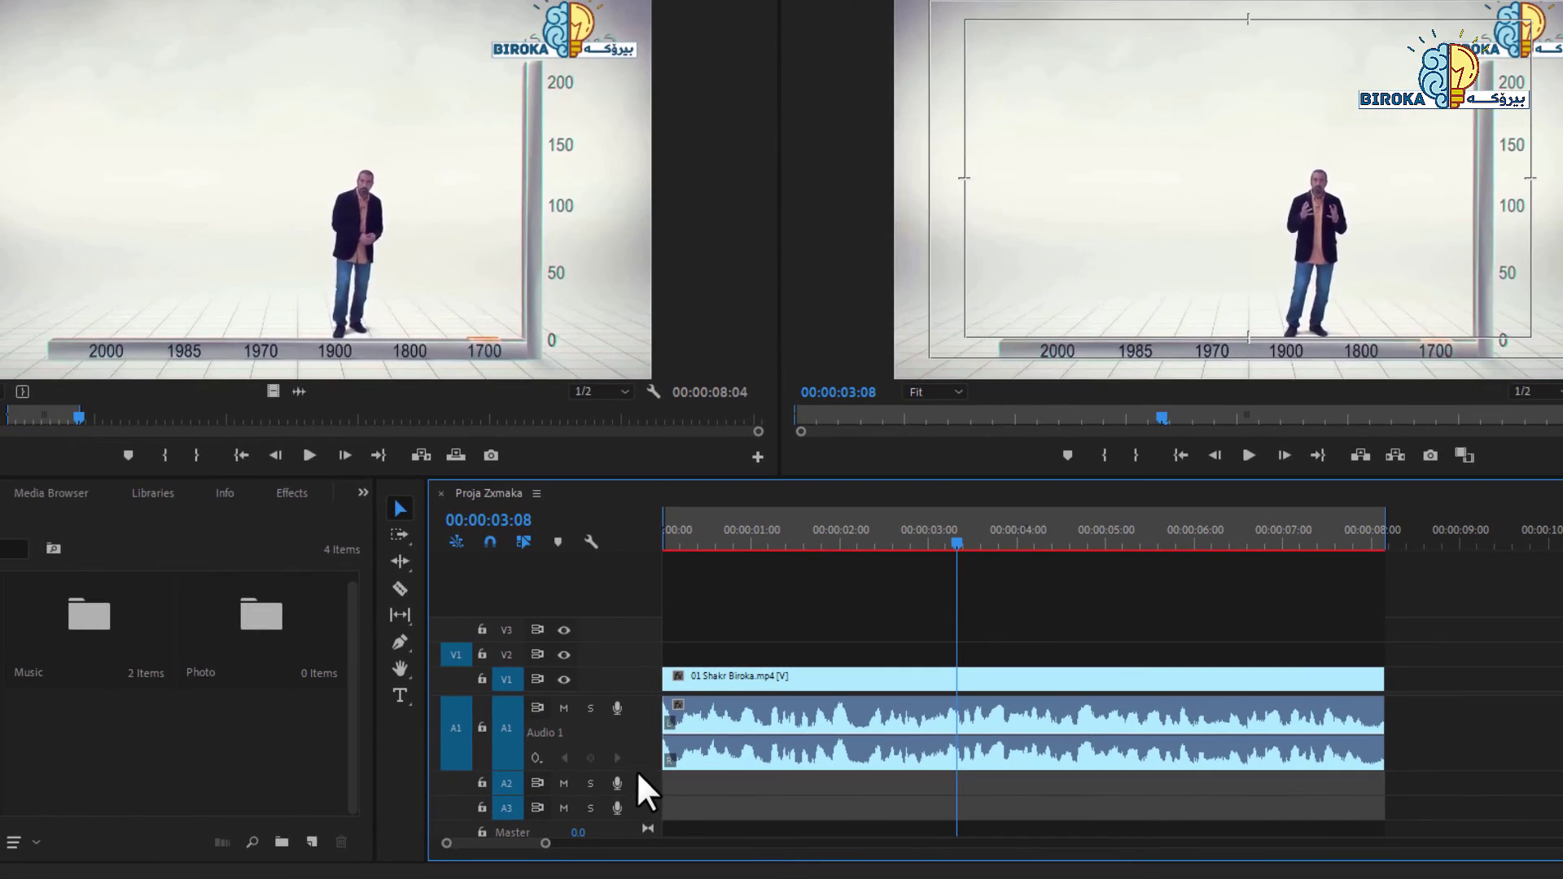
{"action": "left_click", "coordinate": [616, 712]}
{"action": "left_click_drag", "start_coordinate": [641, 762], "coordinate": [642, 730]}
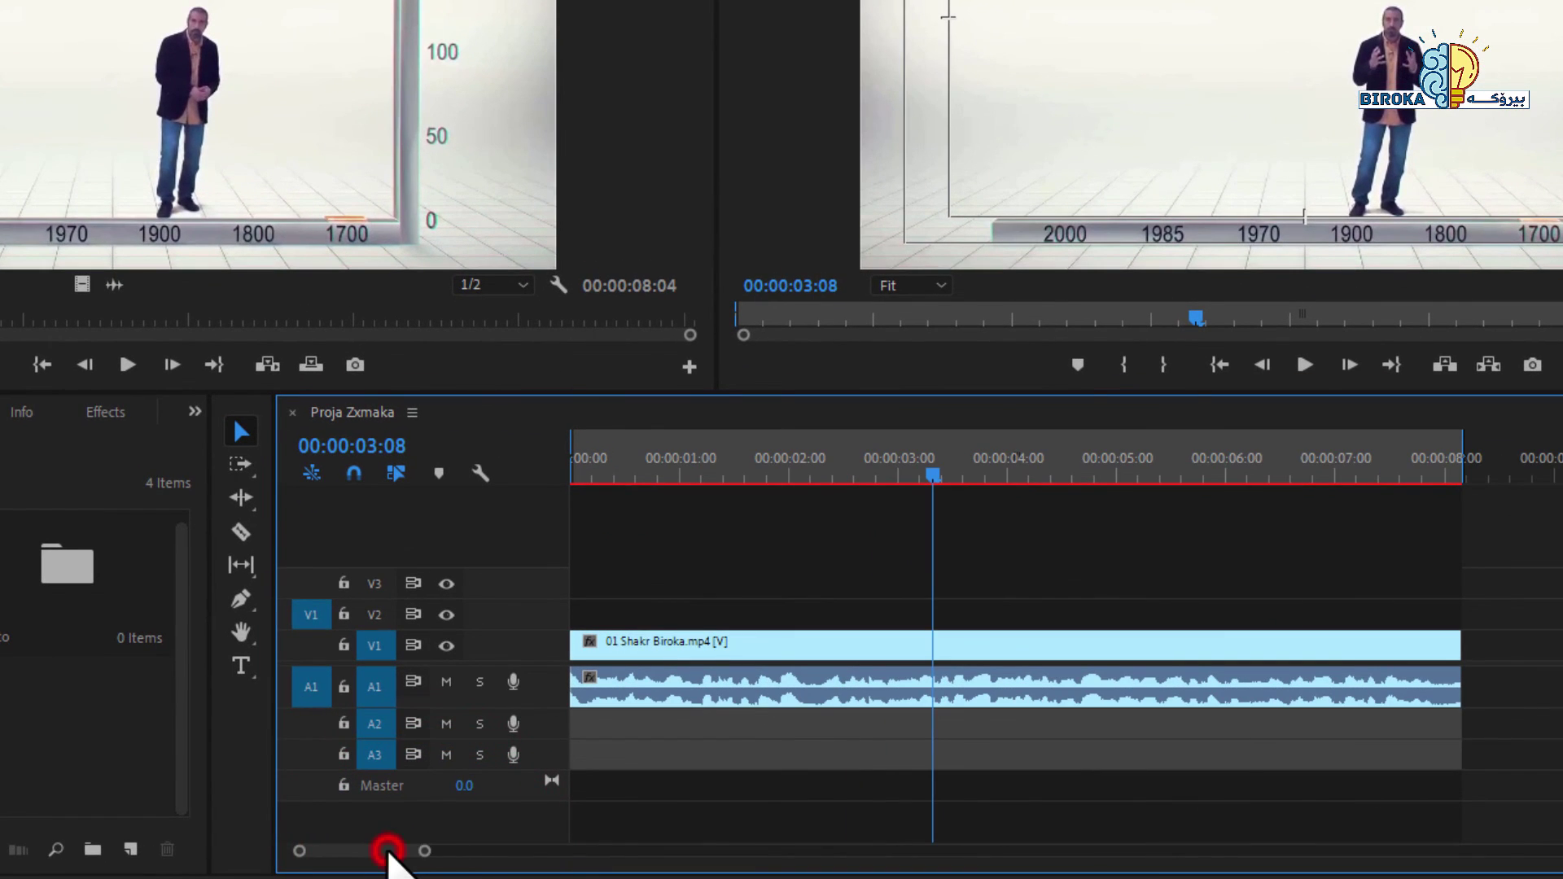
Zoom the timeline in and out repeatedly to compare time scales, finishing with the whole clip in view.
{"action": "left_click_drag", "start_coordinate": [425, 852], "coordinate": [371, 849]}
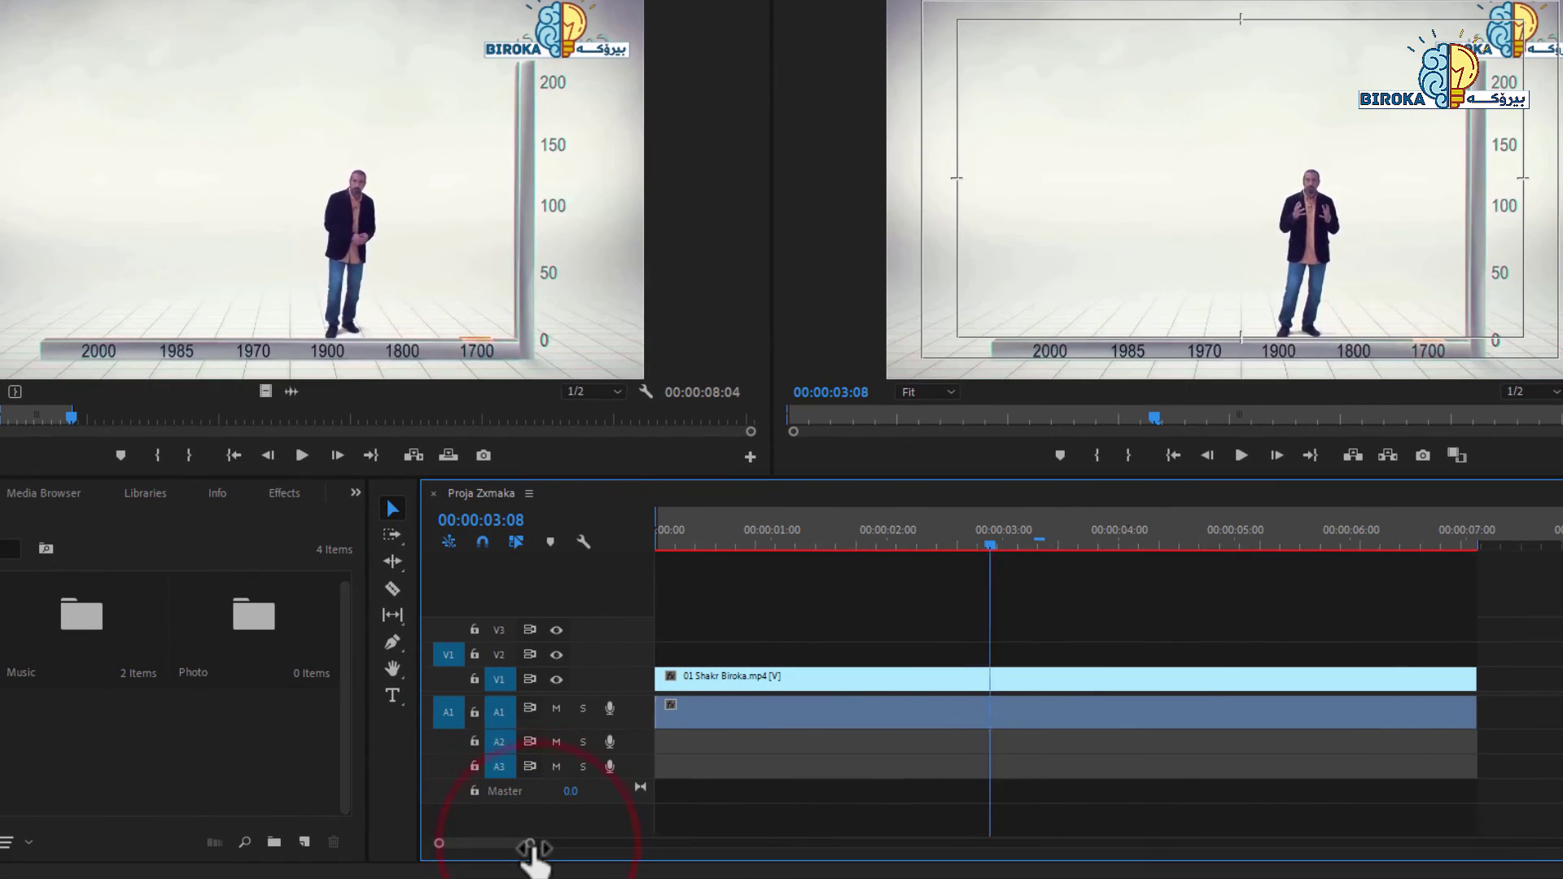
{"action": "left_click_drag", "start_coordinate": [477, 840], "coordinate": [504, 853]}
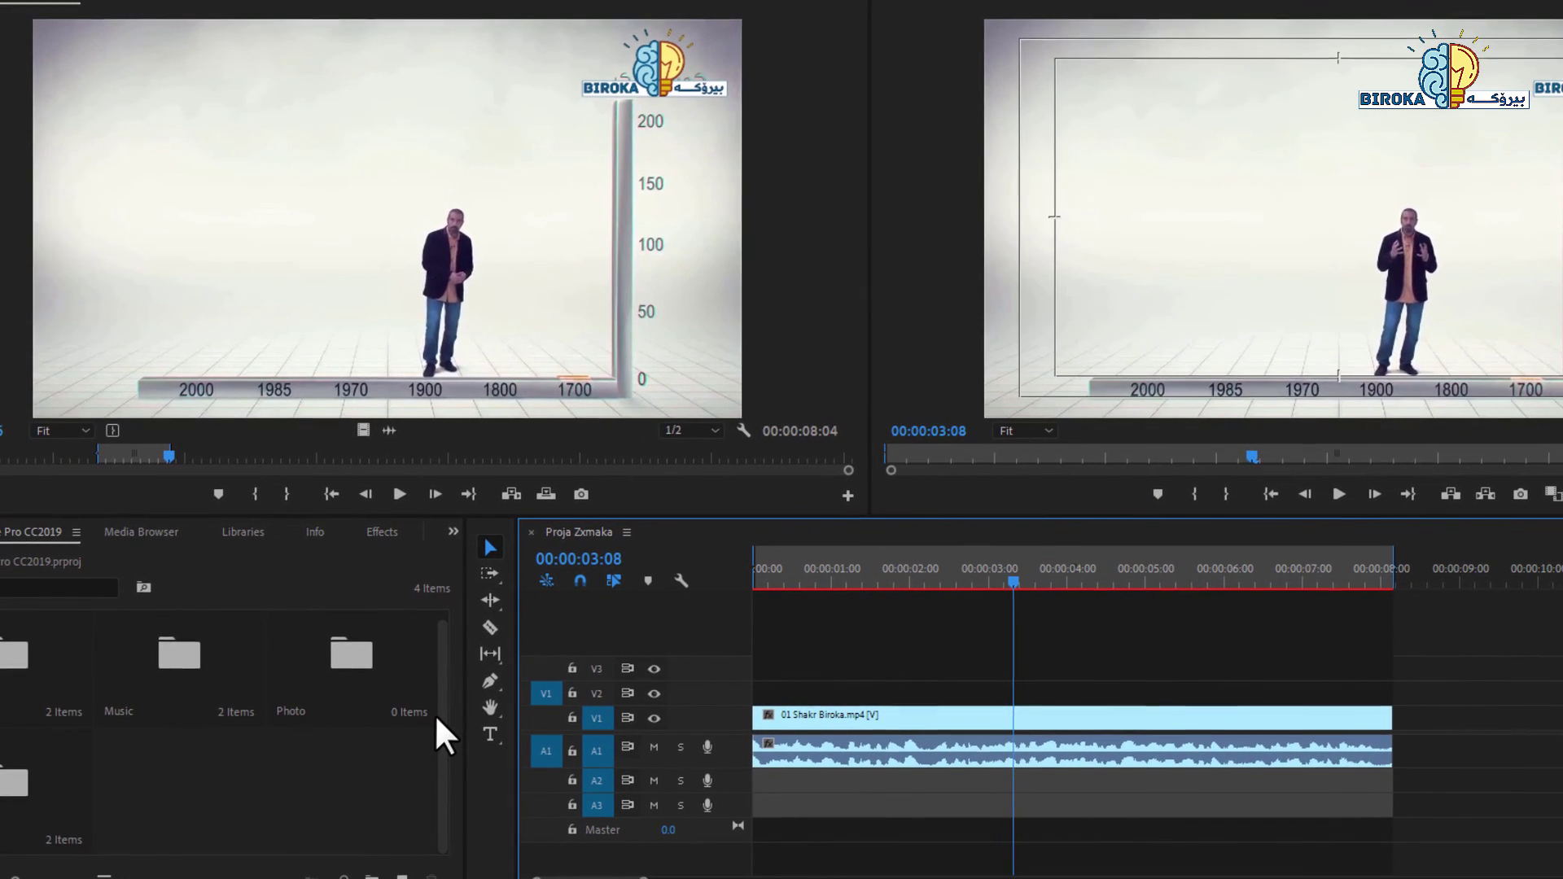
{"action": "left_click", "coordinate": [441, 721]}
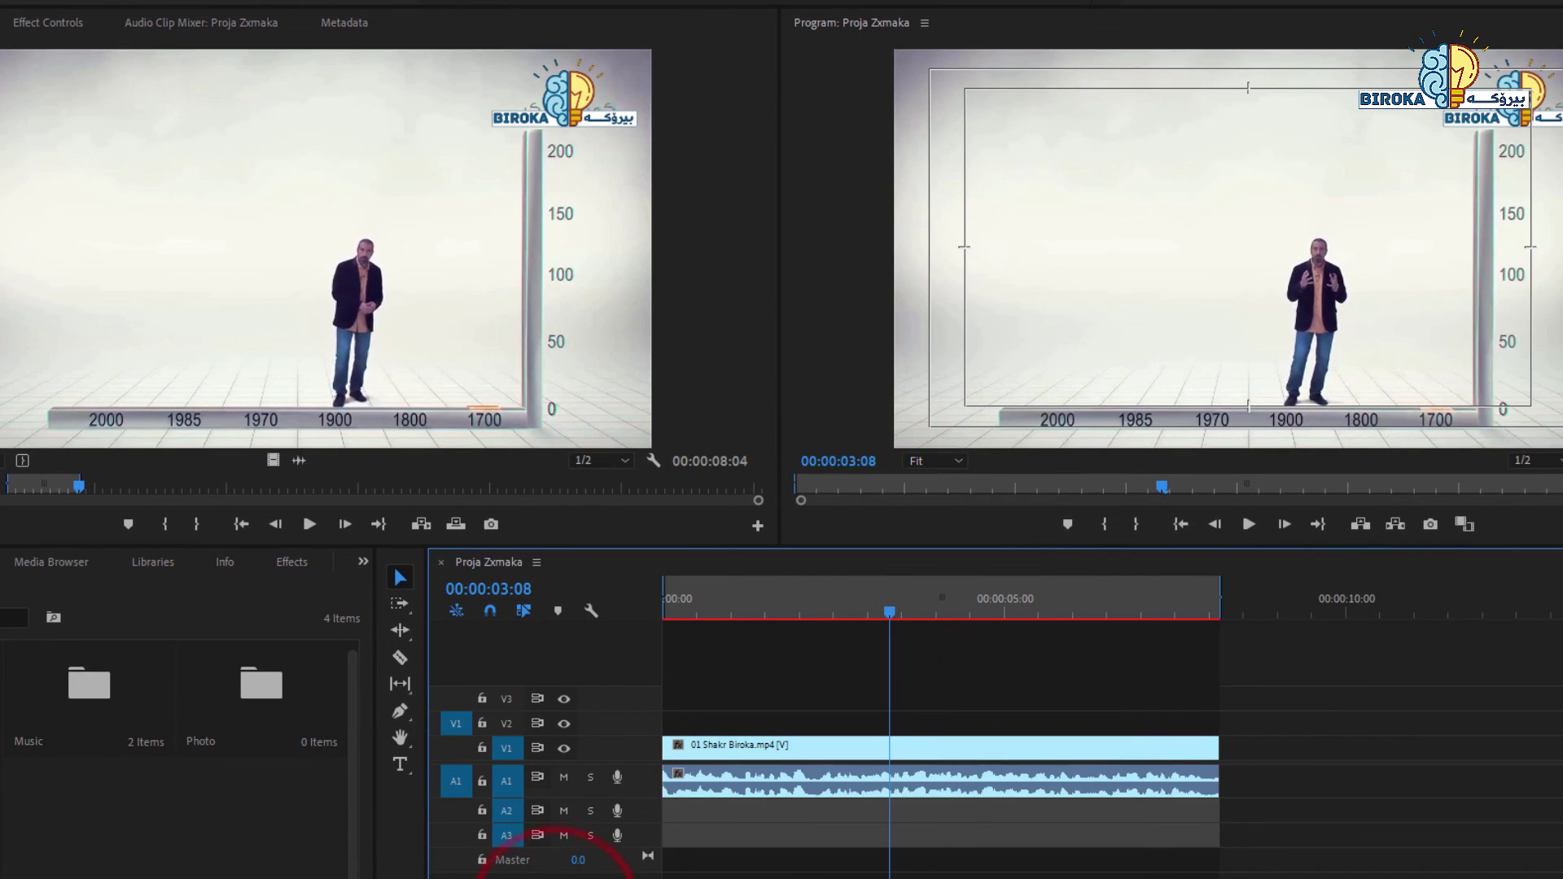
{"action": "key", "text": "minus"}
{"action": "key", "text": "minus"}
{"action": "key", "text": "minus"}
{"action": "key", "text": "minus"}
{"action": "key", "text": "minus"}
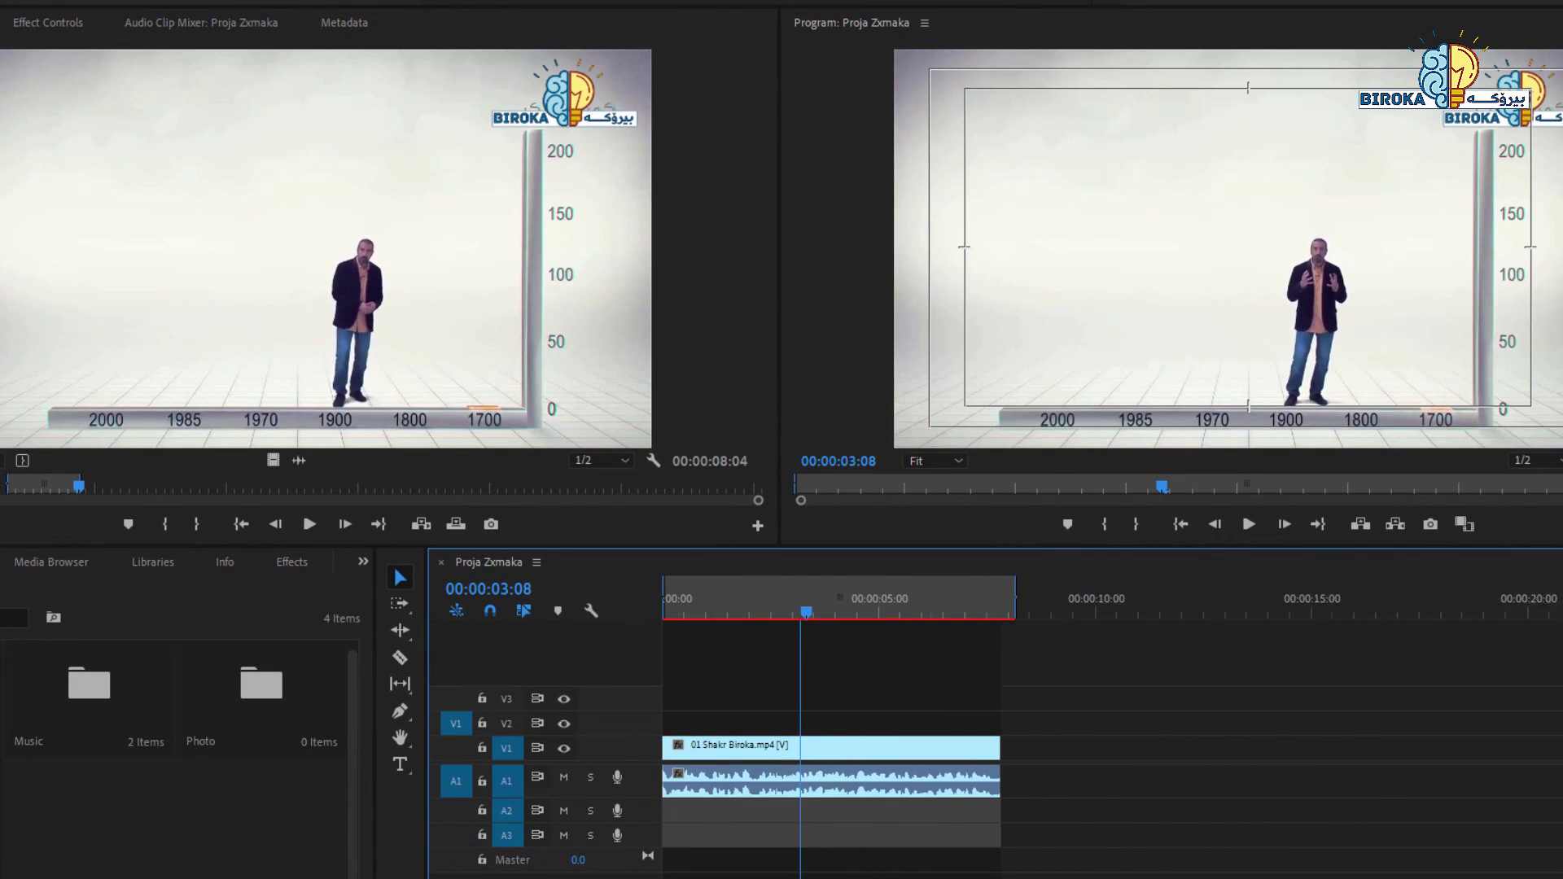
{"action": "key", "text": "equal"}
{"action": "key", "text": "equal"}
{"action": "key", "text": "equal"}
{"action": "key", "text": "minus"}
{"action": "key", "text": "minus"}
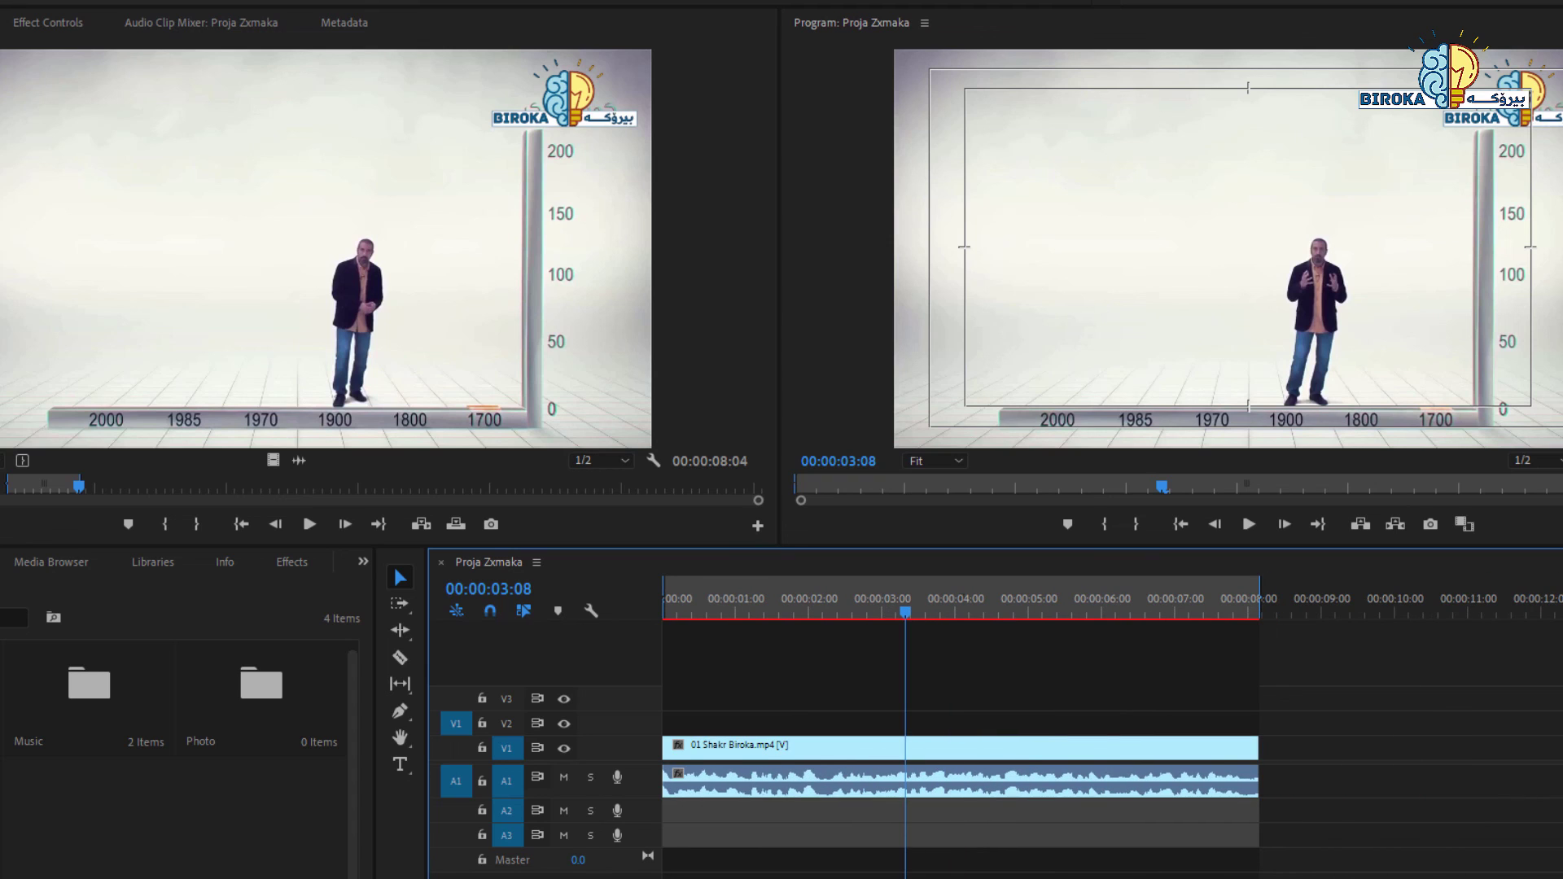